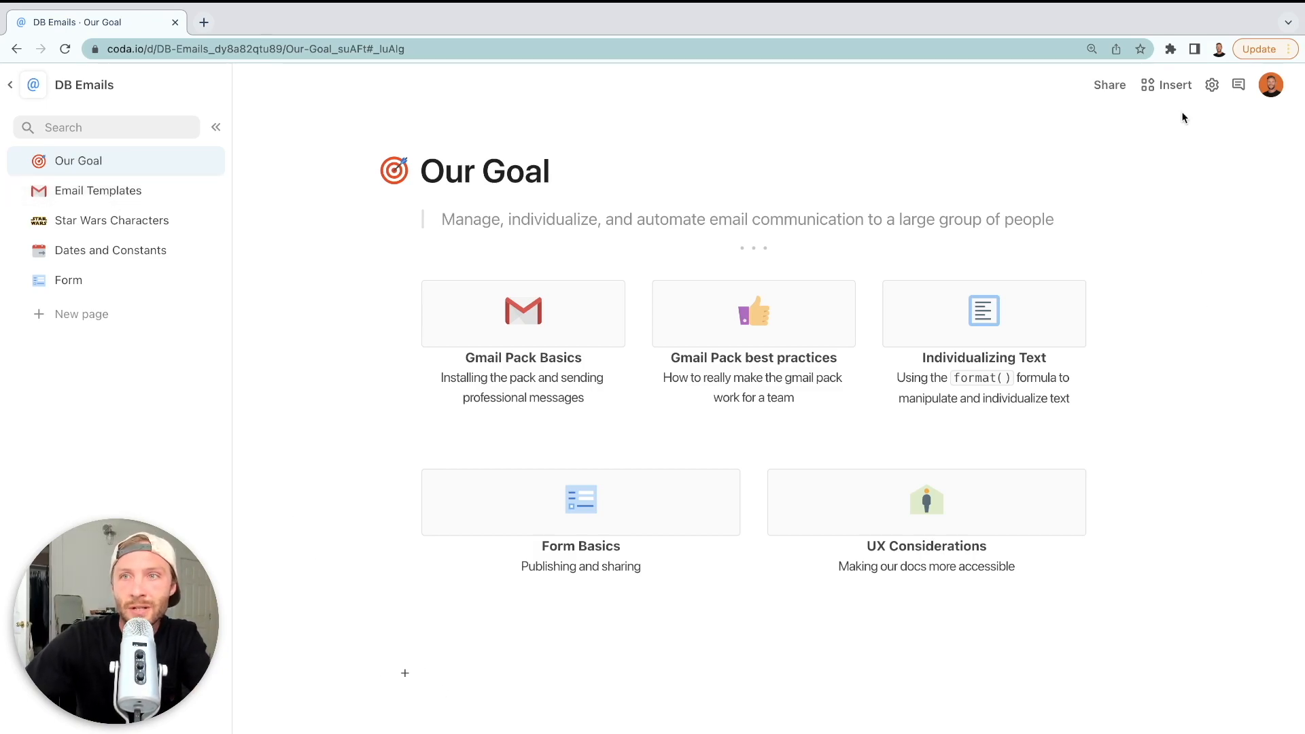
Open the Insert side panel from the DB Emails doc's Our Goal page
left_click(1169, 85)
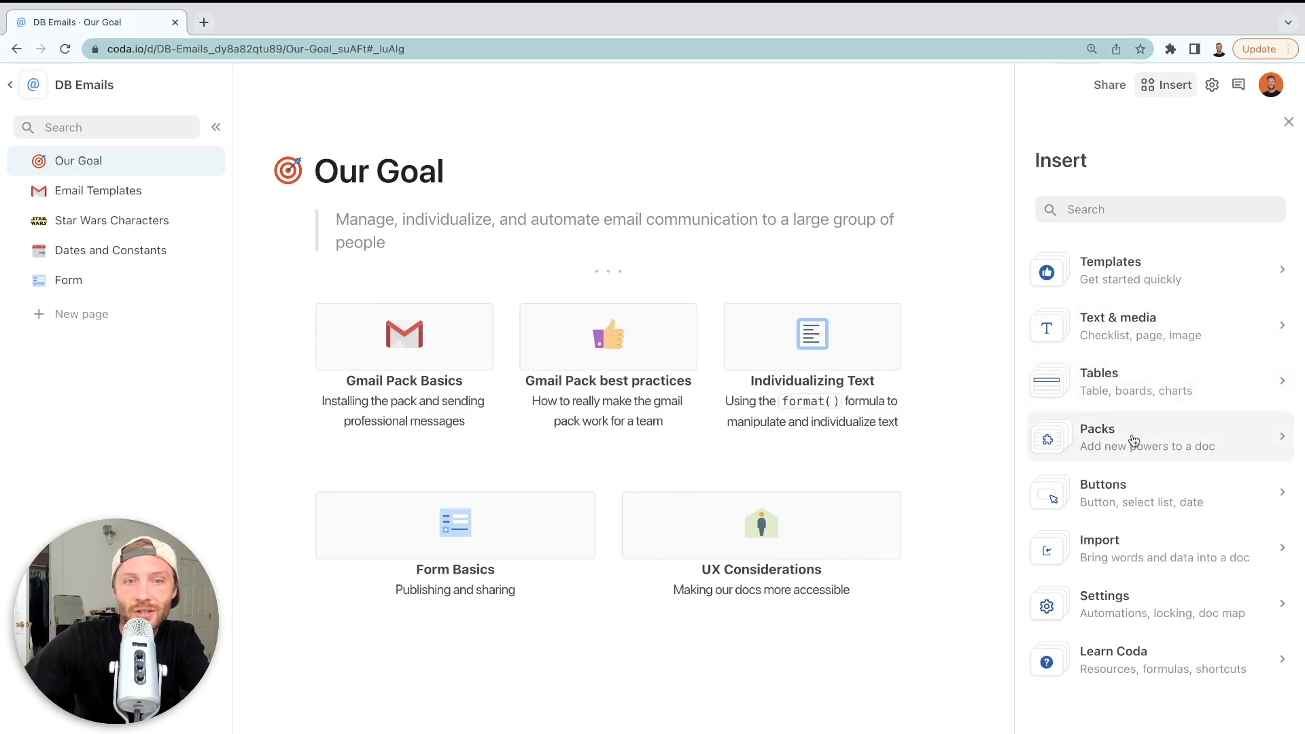
Find the Gmail pack with /gmail and sign in with a new Google account
left_click(543, 659)
type("/")
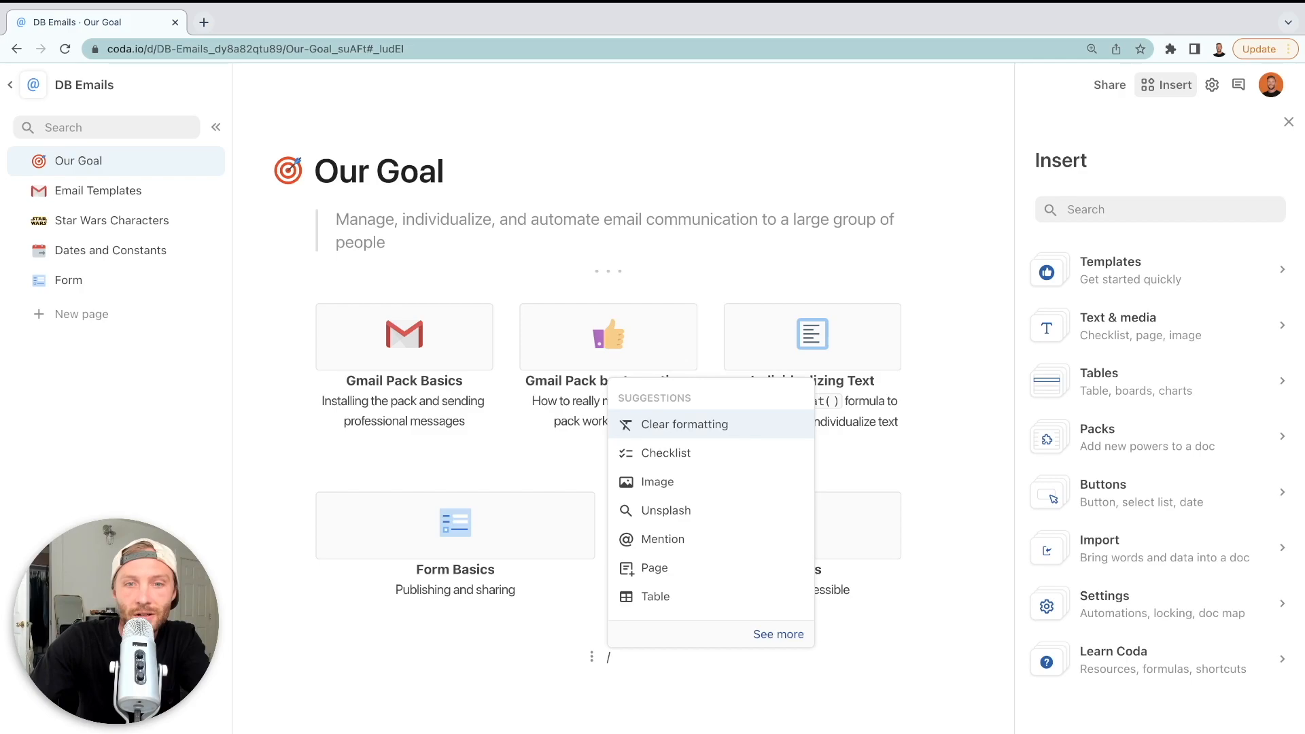
type("gmail")
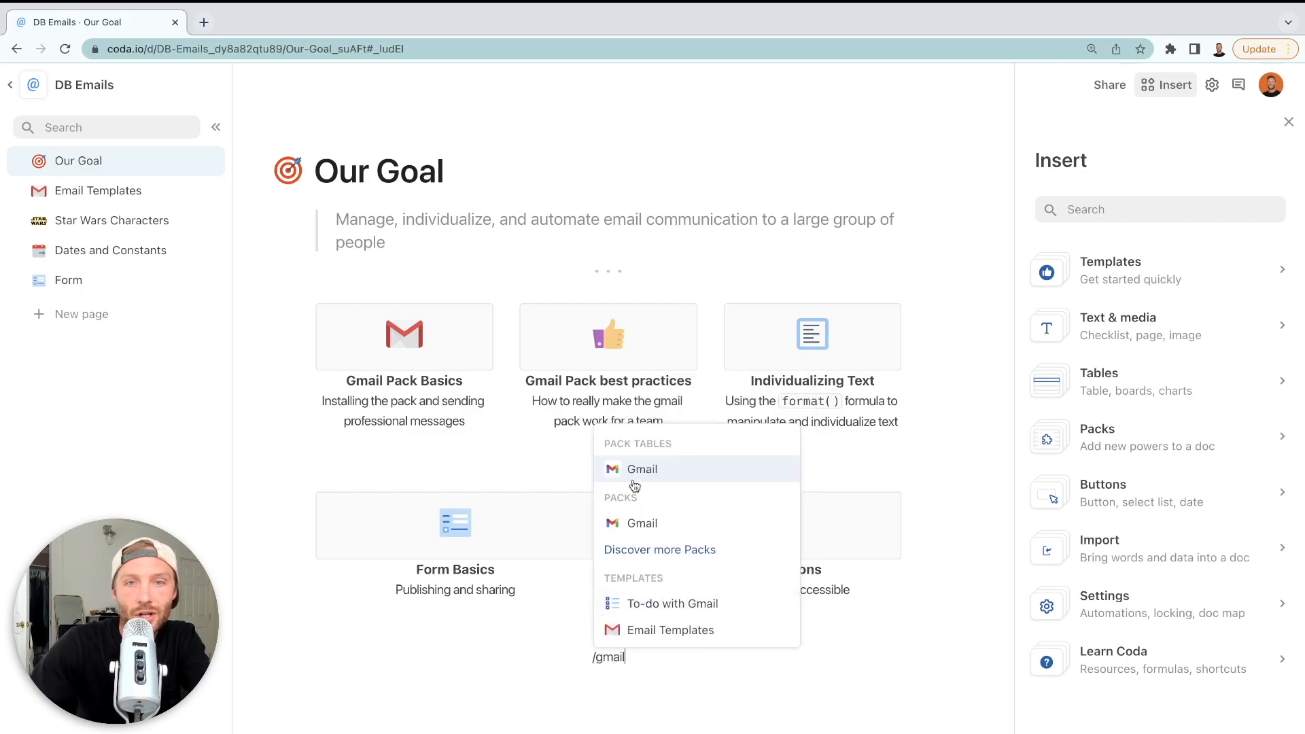
left_click(643, 523)
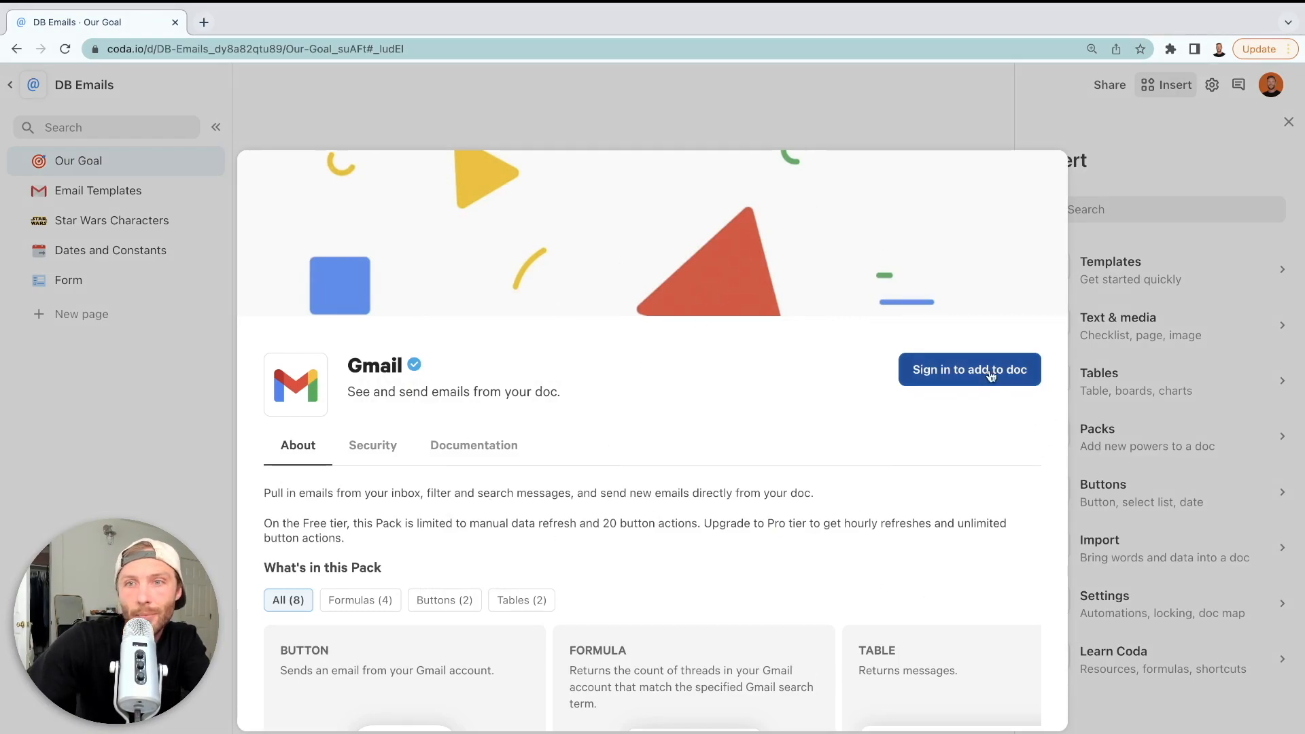
left_click(989, 375)
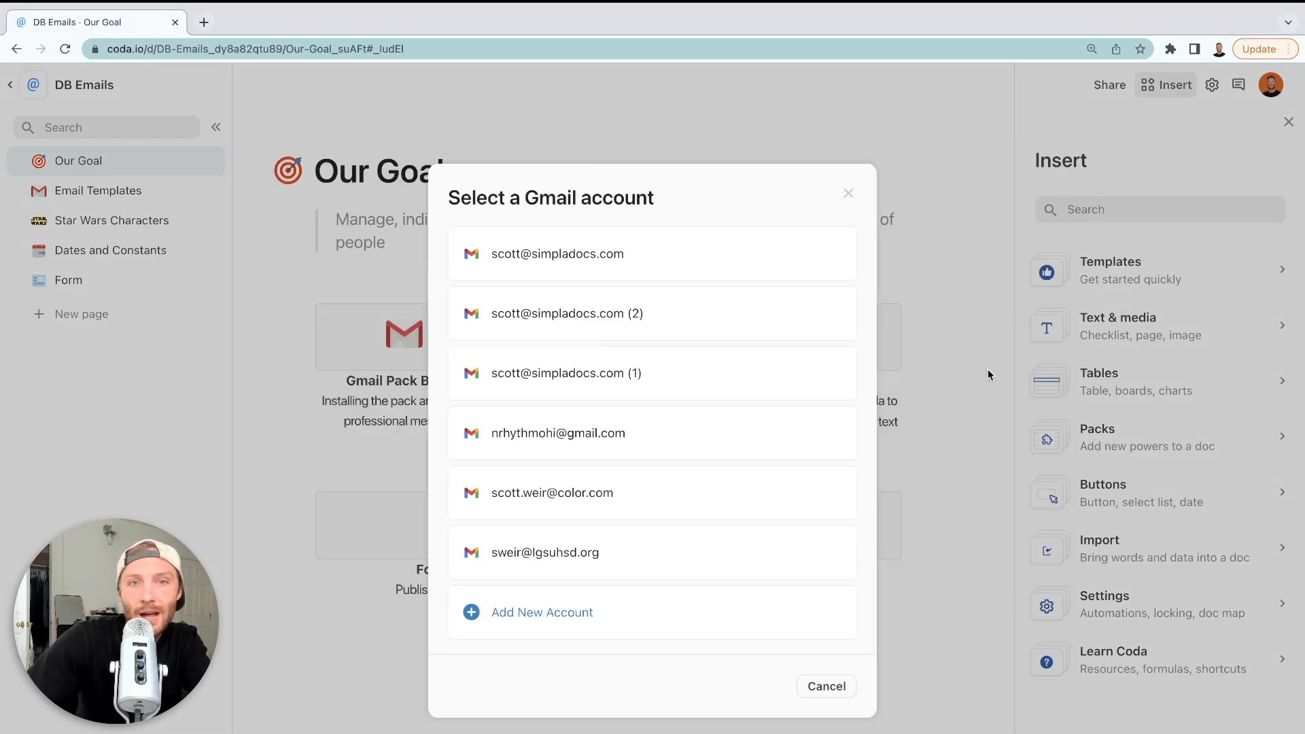
left_click(531, 615)
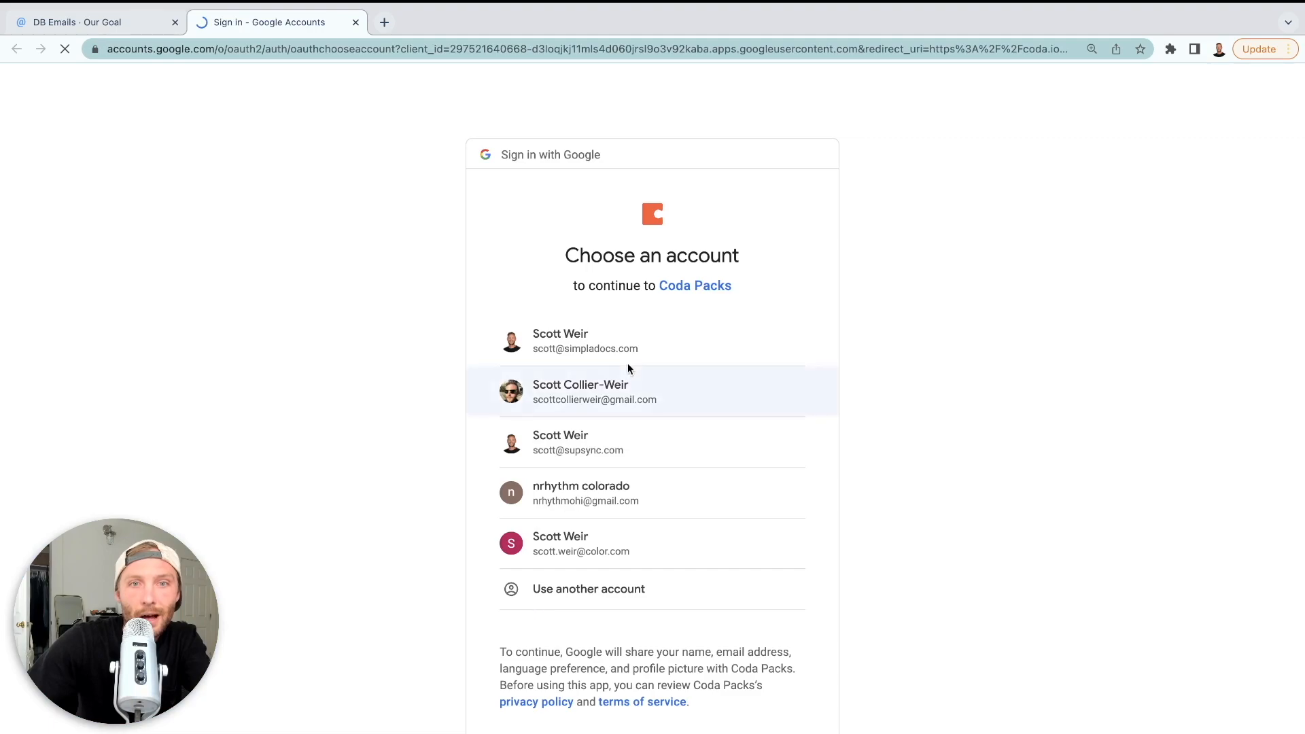
left_click(619, 346)
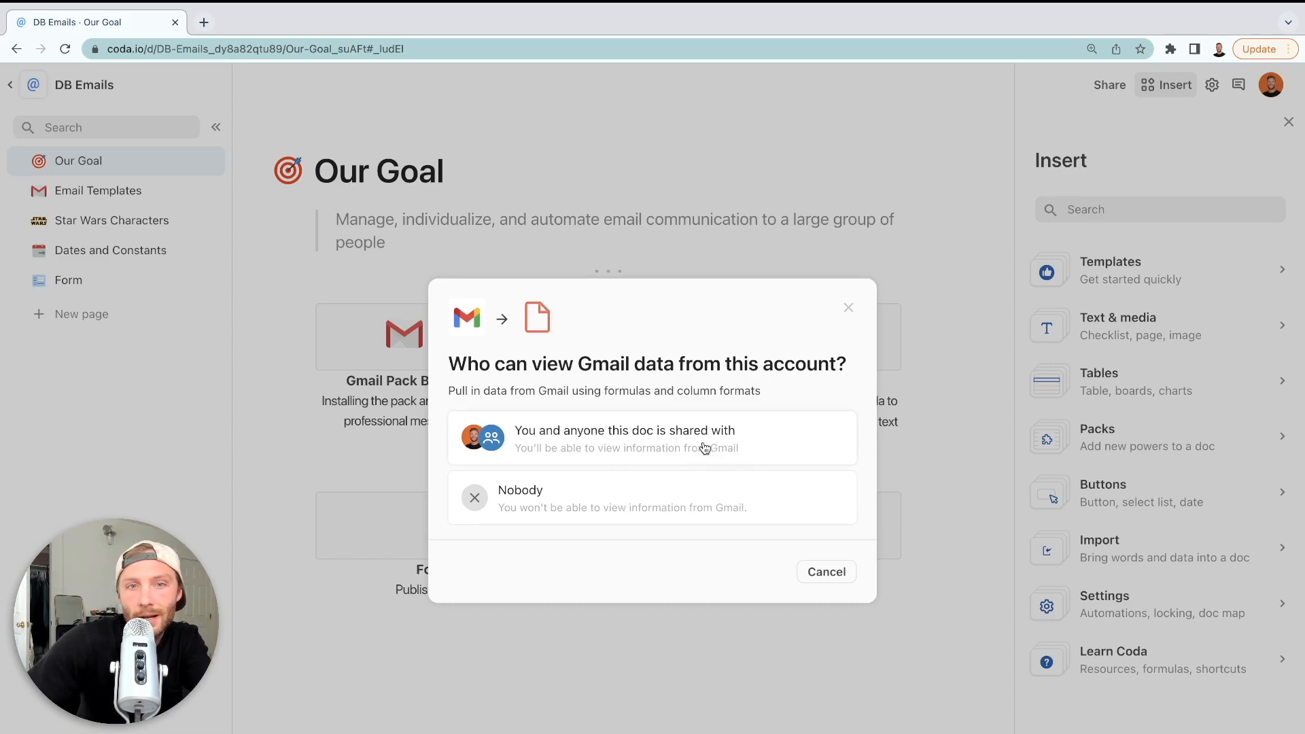
Let anyone the doc is shared with view Gmail data and take Gmail actions
left_click(705, 447)
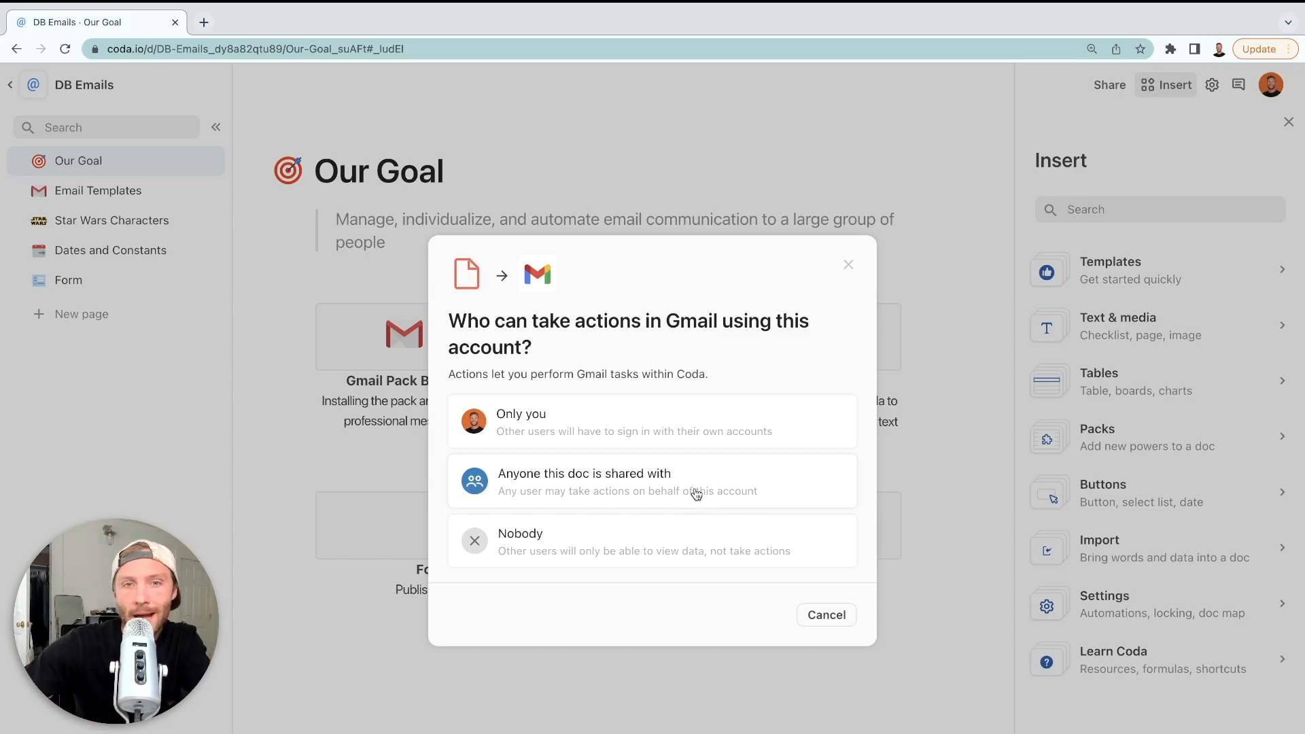
left_click(696, 480)
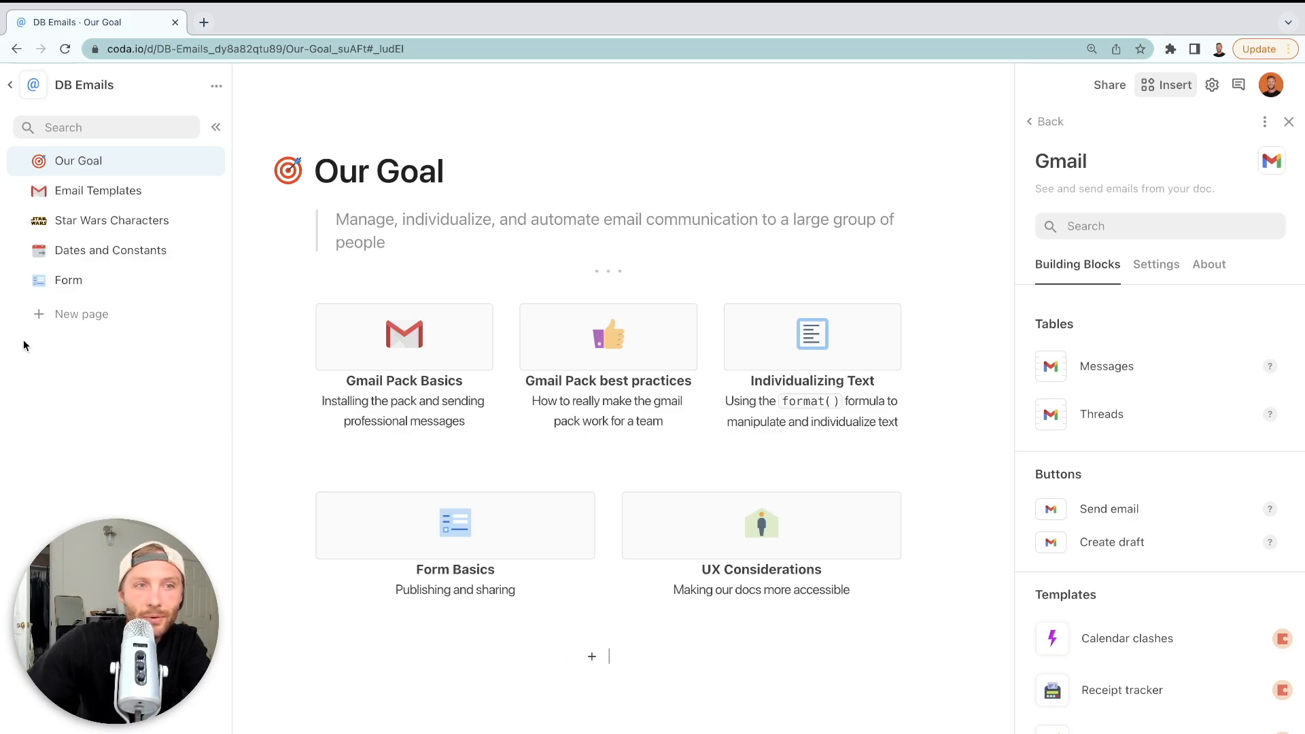
Create a new page with a blank table titled 'Send Emails'
left_click(35, 314)
left_click(460, 232)
type("/table")
key("Return")
left_click(489, 304)
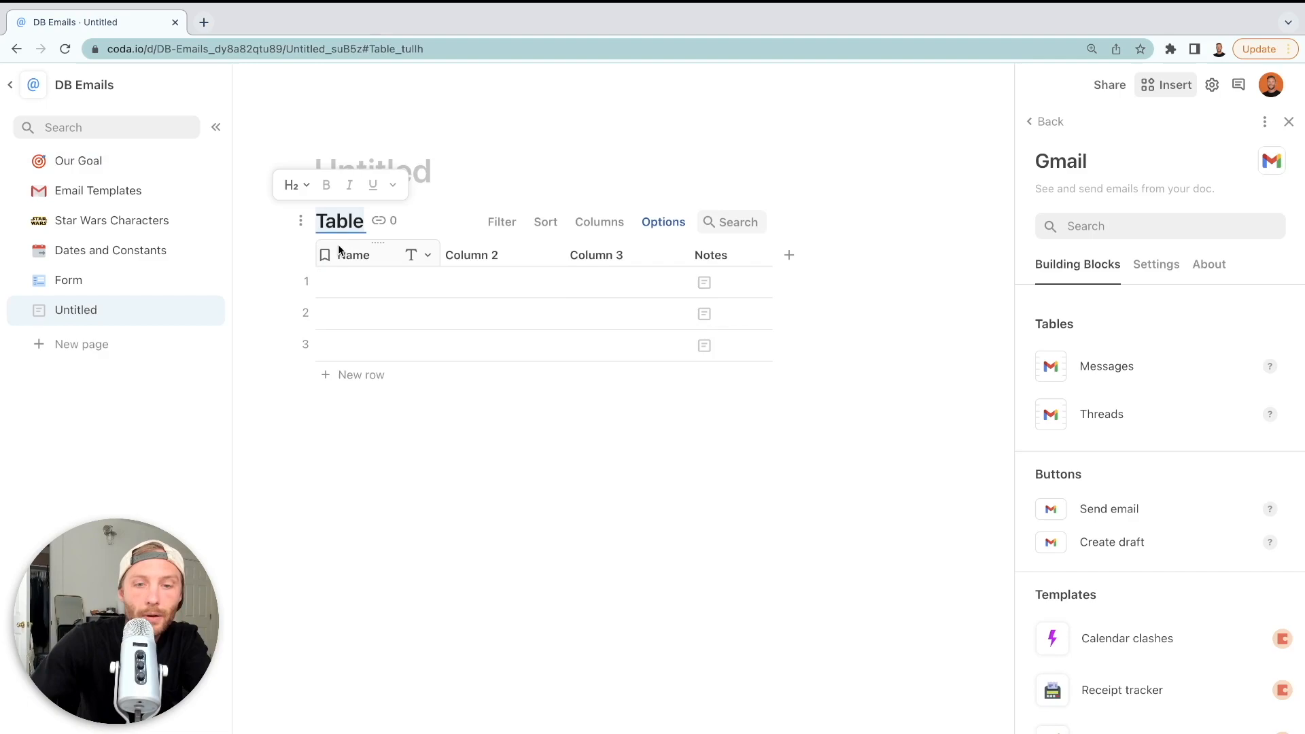
type("Send Emails")
left_click(481, 338)
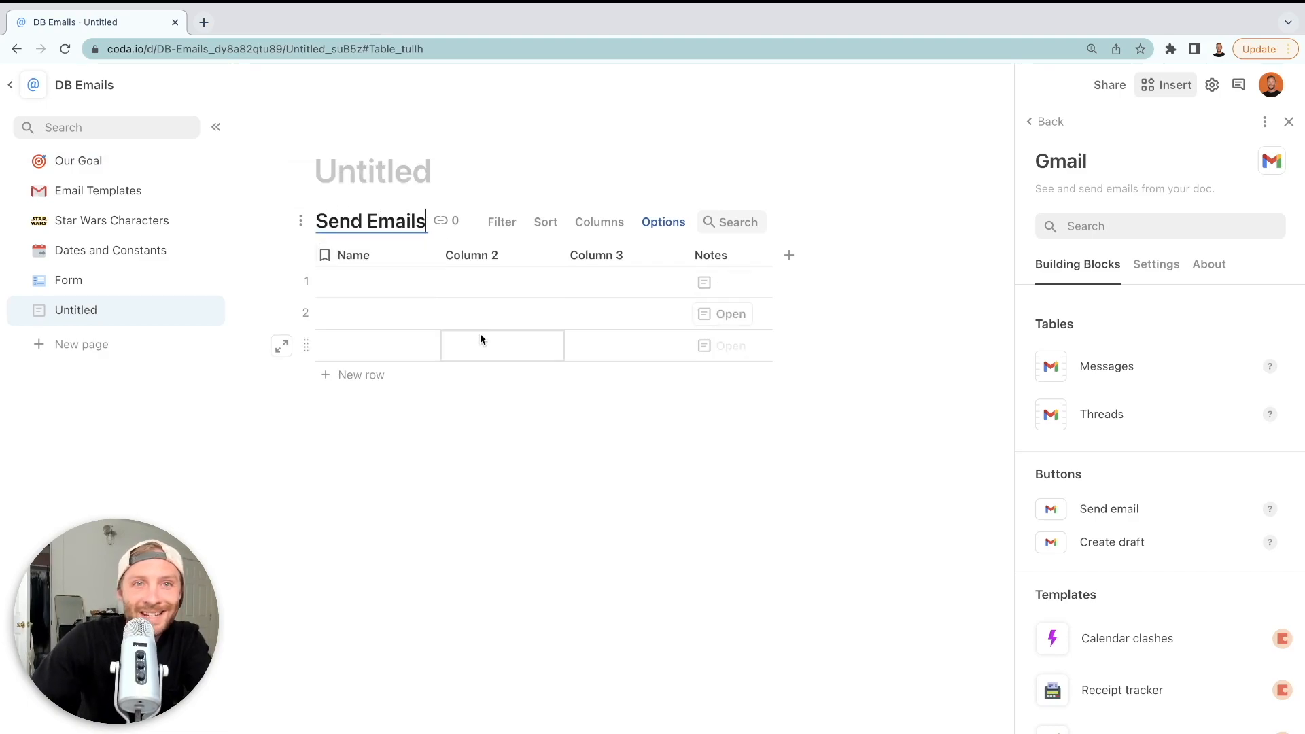
Make Column 2 a button column using the Gmail Send email action
left_click(551, 252)
mouse_move(585, 282)
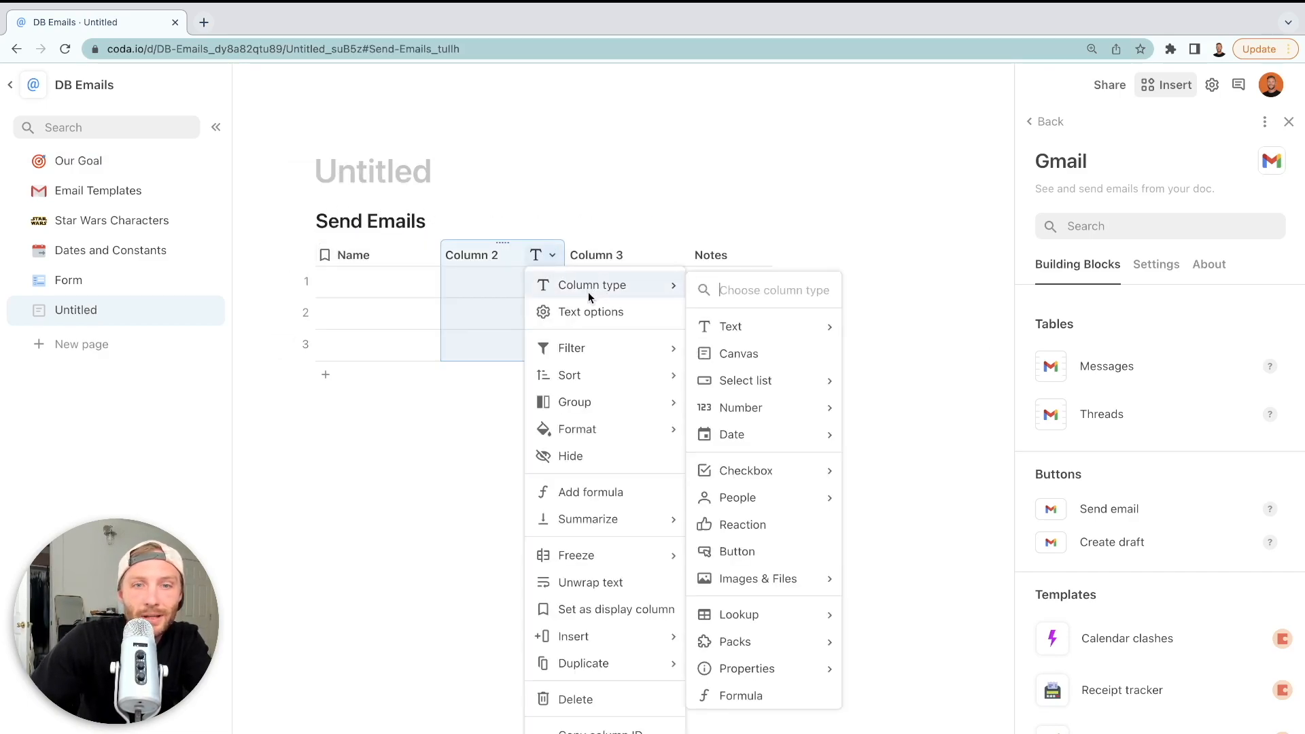
left_click(740, 547)
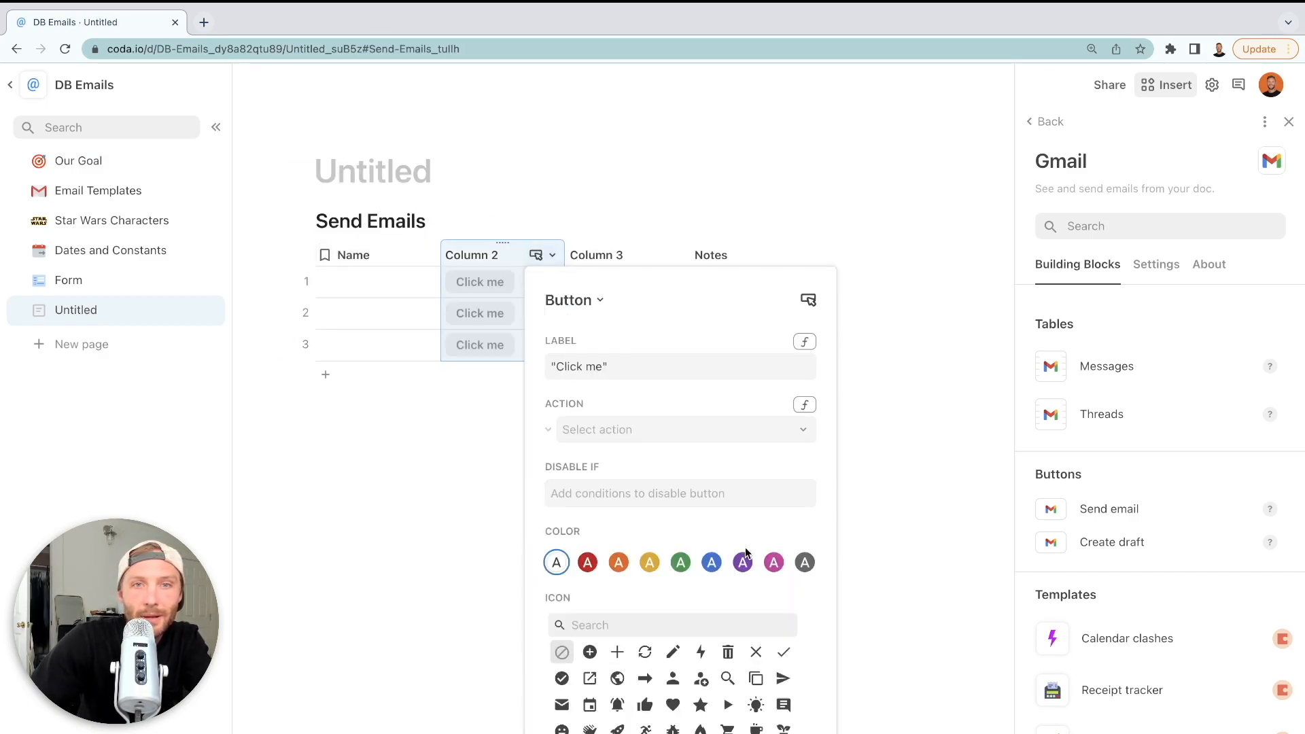
left_click(690, 429)
scroll(704, 571, "down", 2)
mouse_move(704, 732)
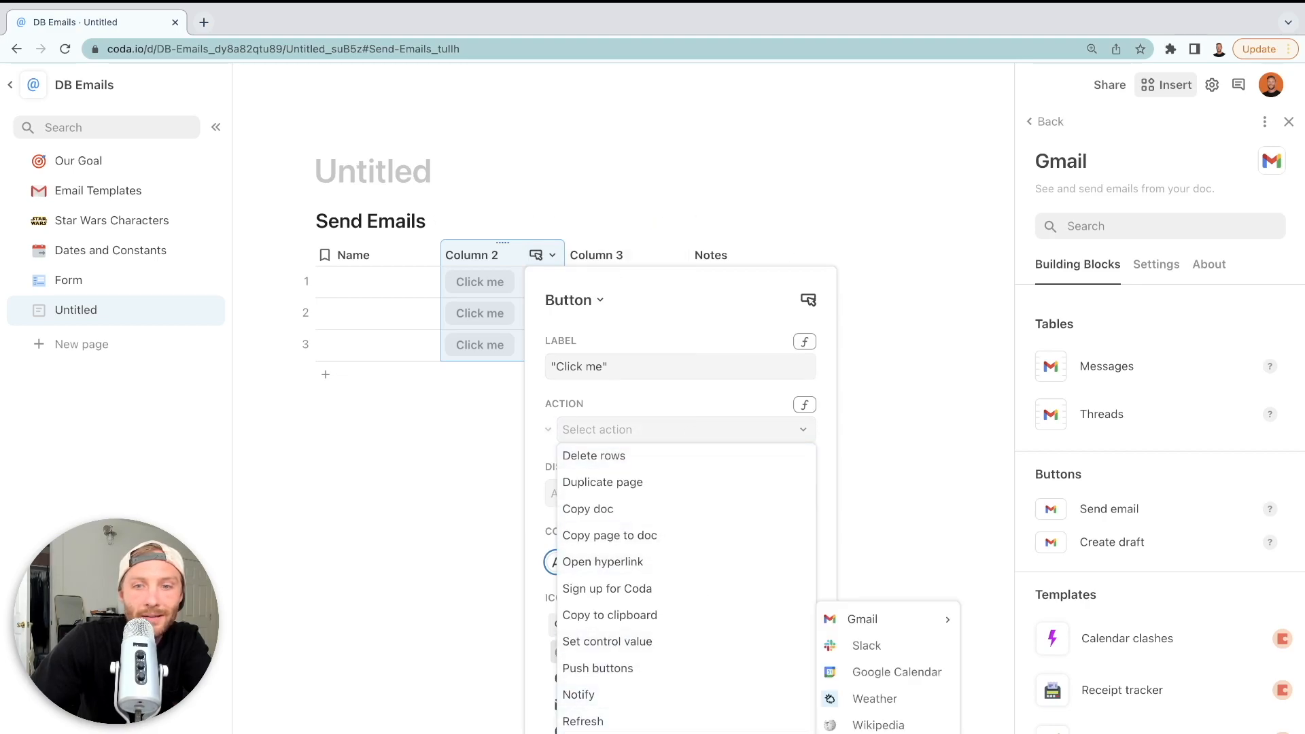
mouse_move(923, 633)
left_click(995, 625)
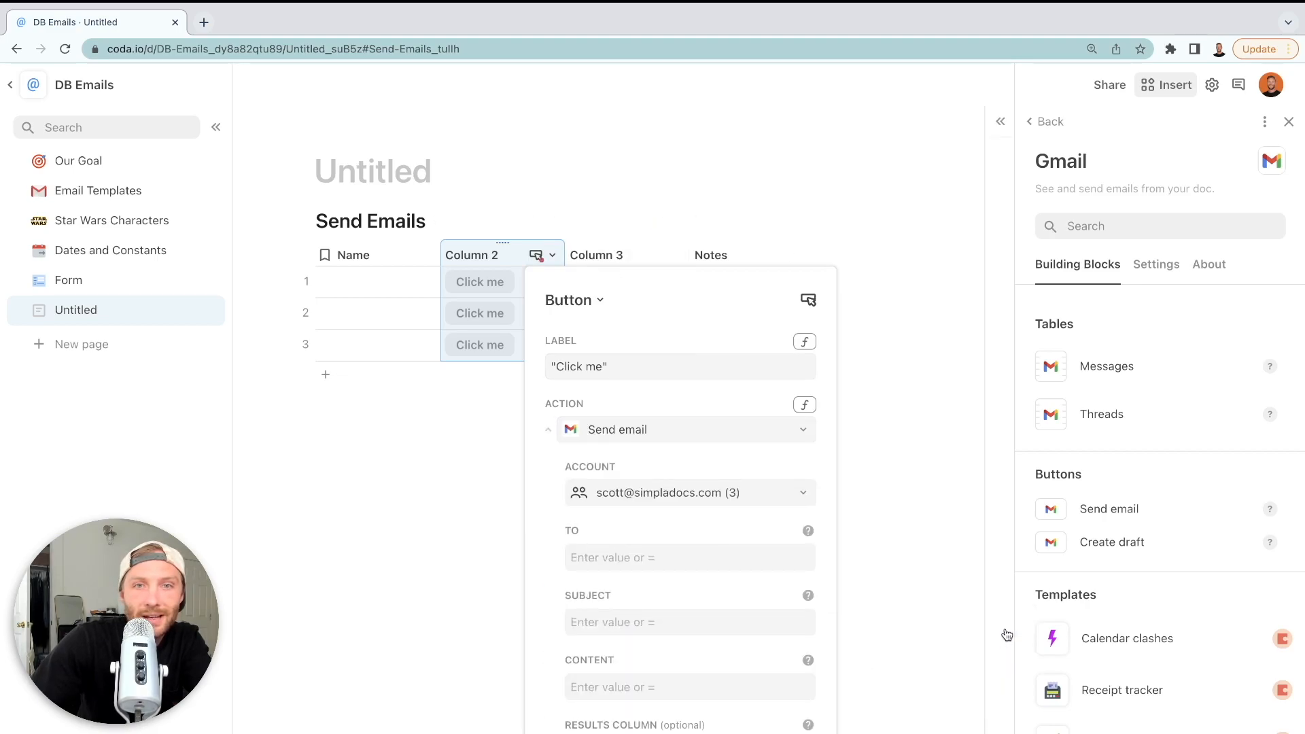
Rename the Name column to Email and enter an email address in row 1
double_click(365, 255)
type("Email")
left_click(597, 309)
left_click(418, 284)
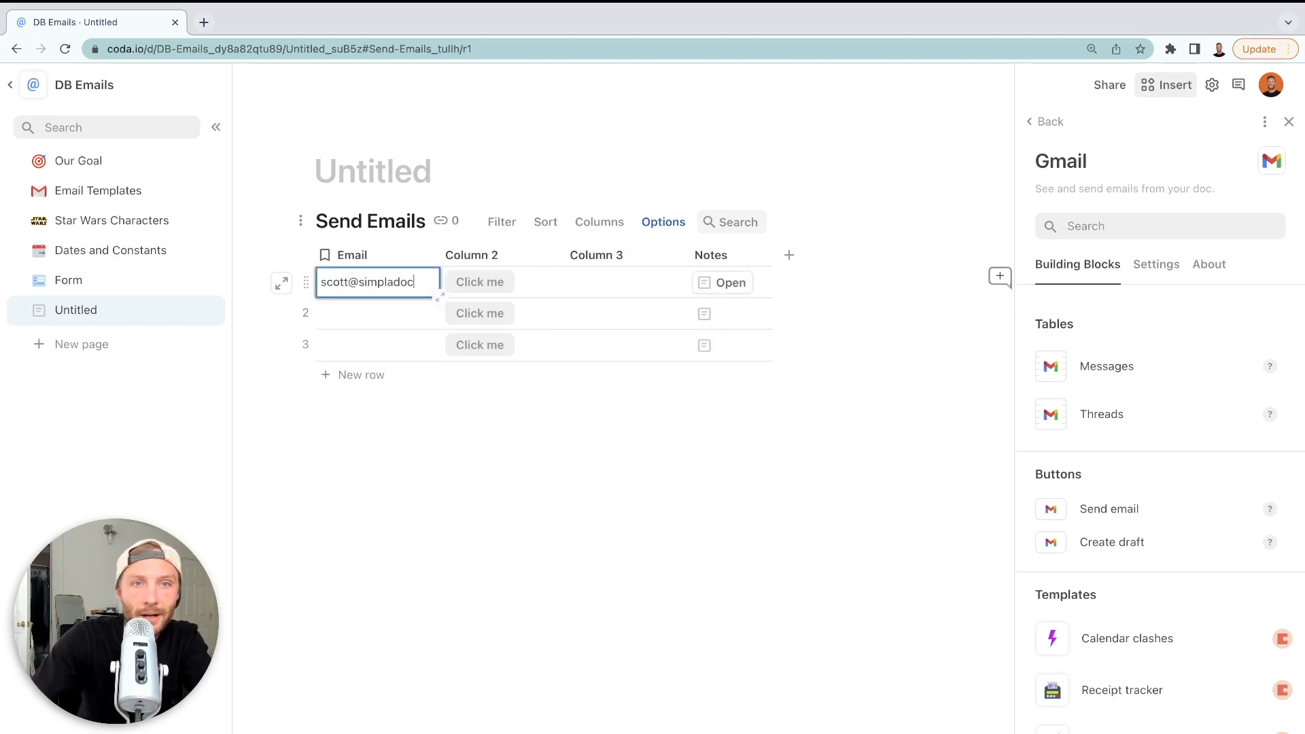
left_click(510, 315)
left_click(547, 249)
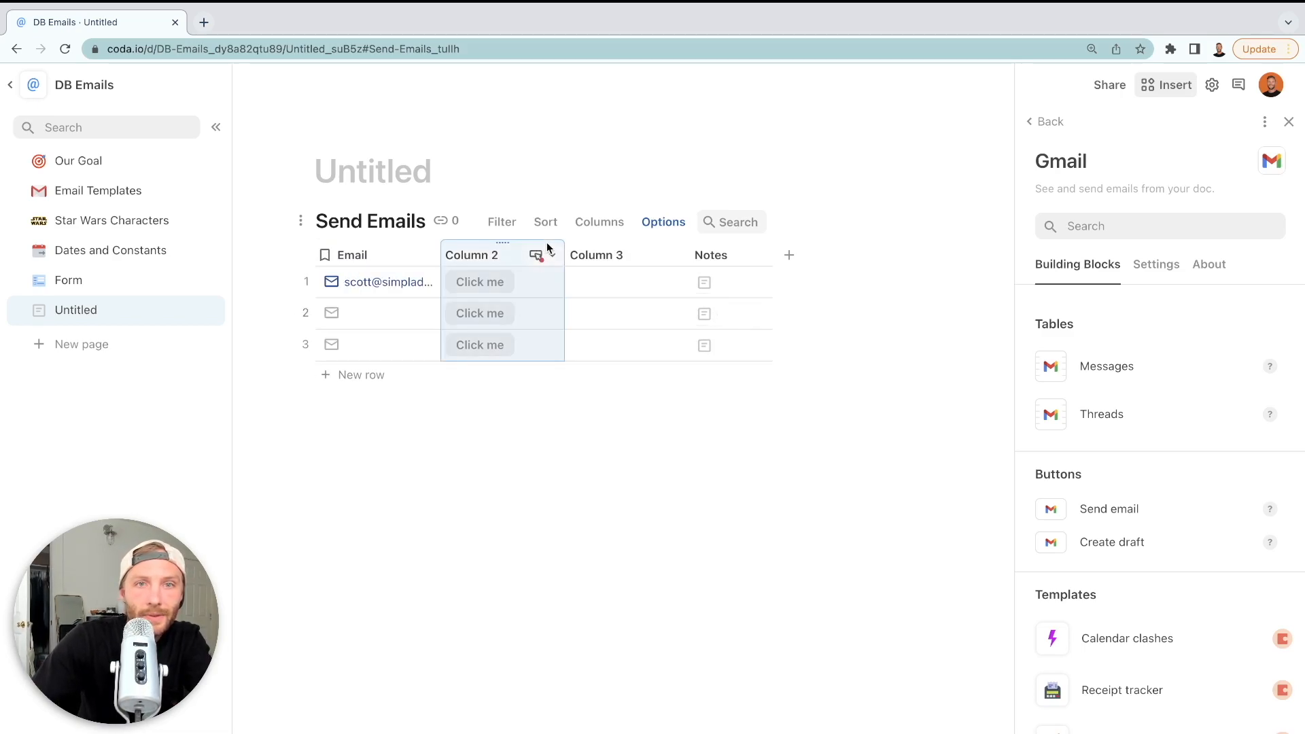
Set the Gmail button's recipient to each row's Email value
left_click(552, 255)
left_click(612, 309)
left_click(664, 554)
type("email")
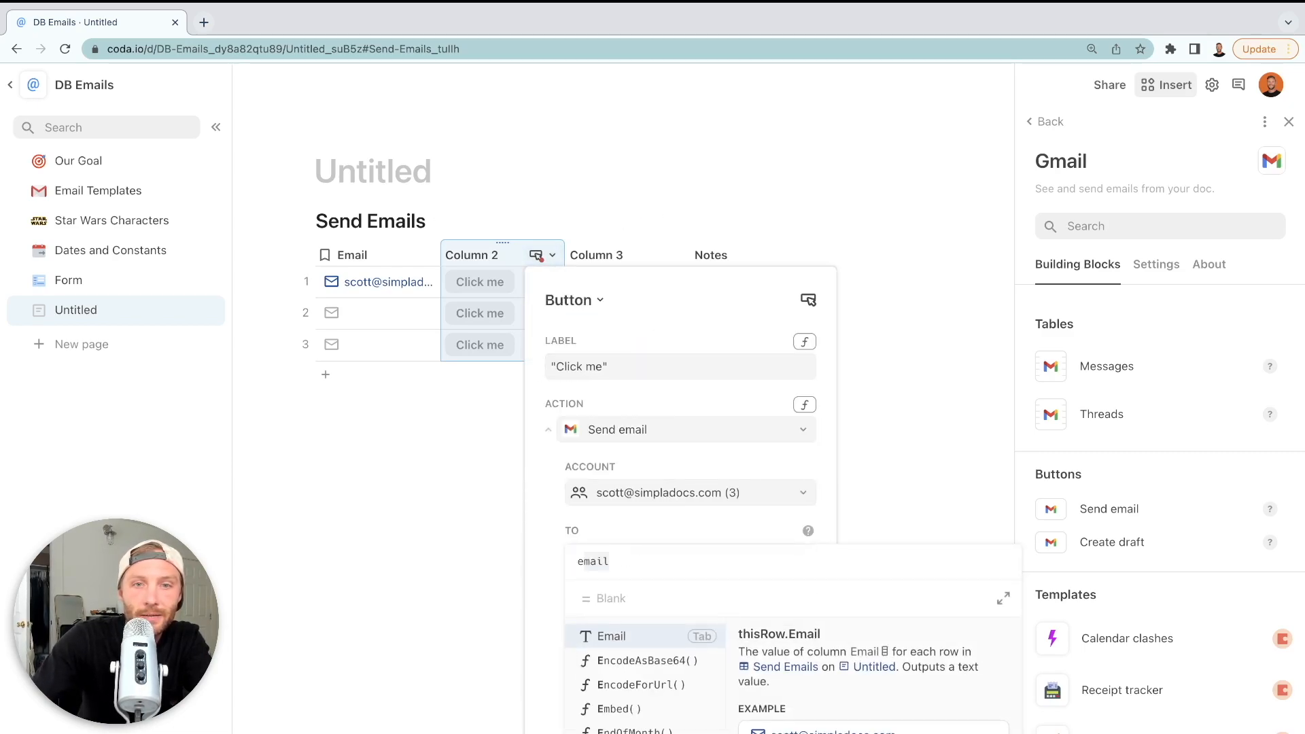
key("Tab")
Set subject 'Subject' and body Concatenate("This is my message to", Email)
left_click(696, 625)
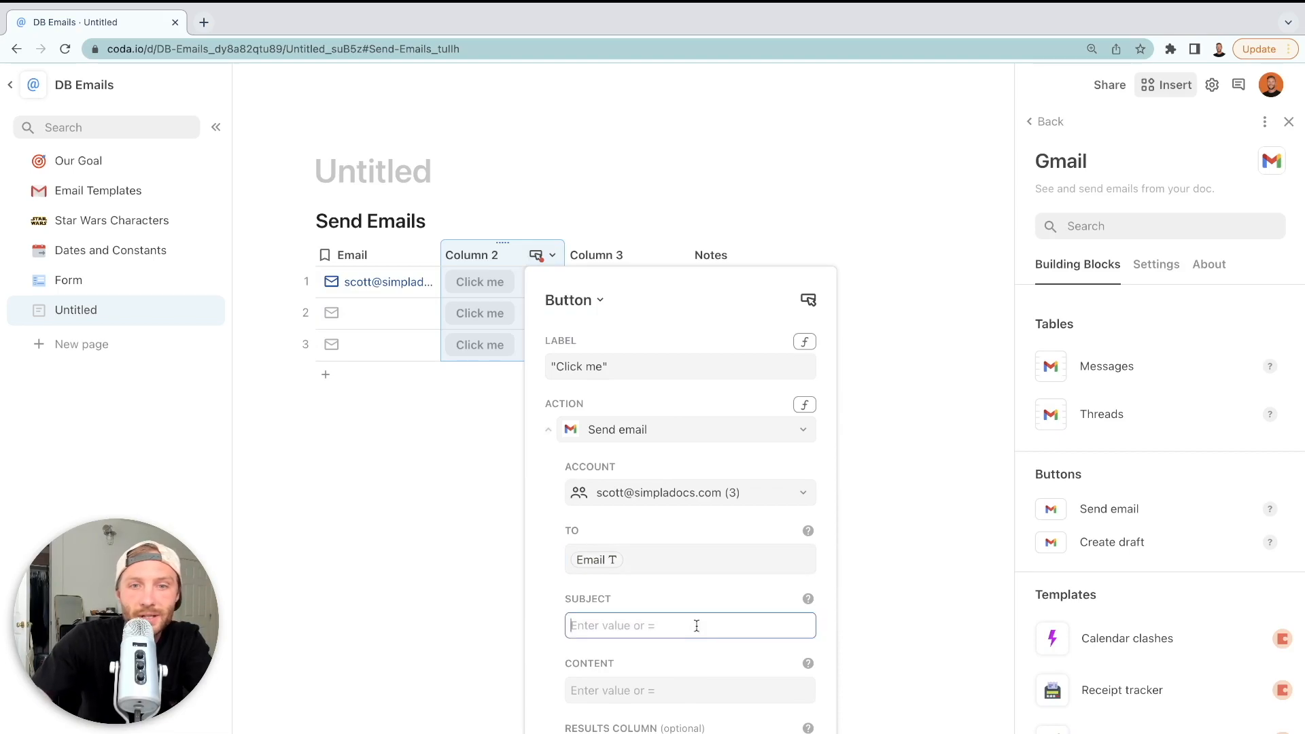
type("Subject")
left_click(727, 702)
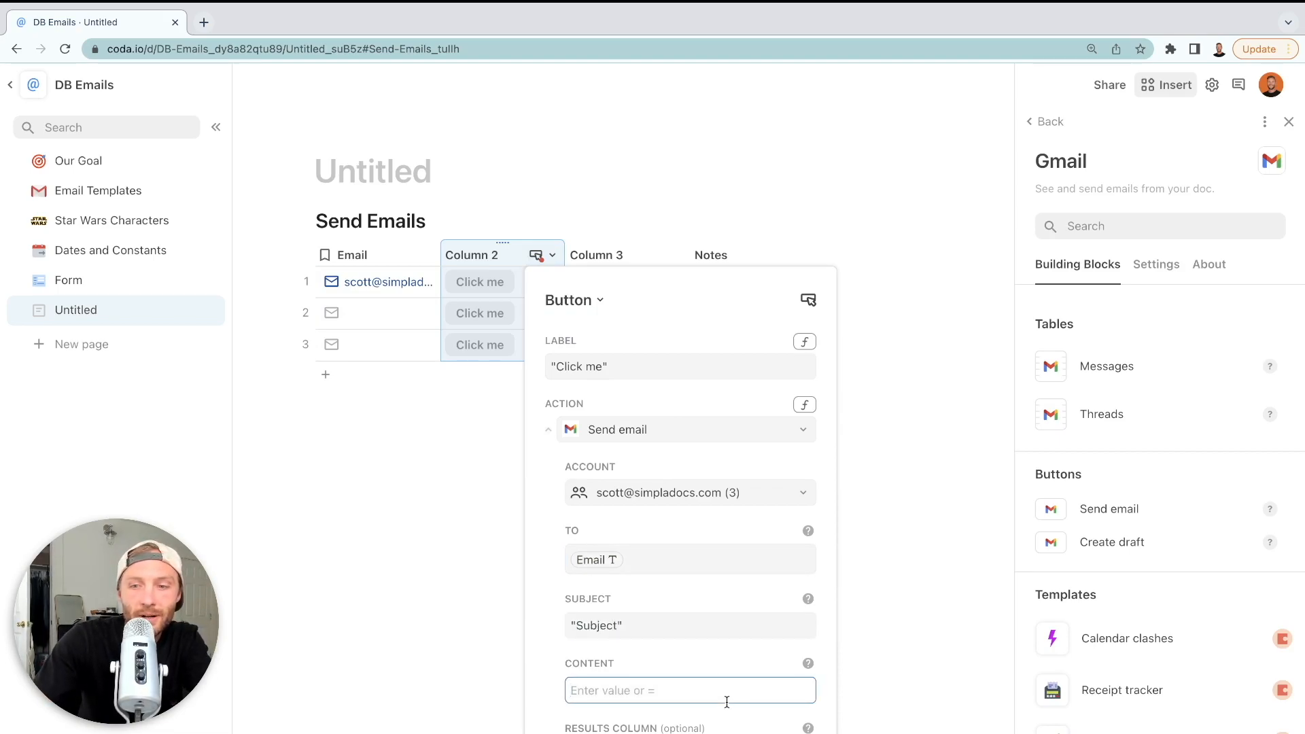
type("column 3oncatenate()")
key("Tab")
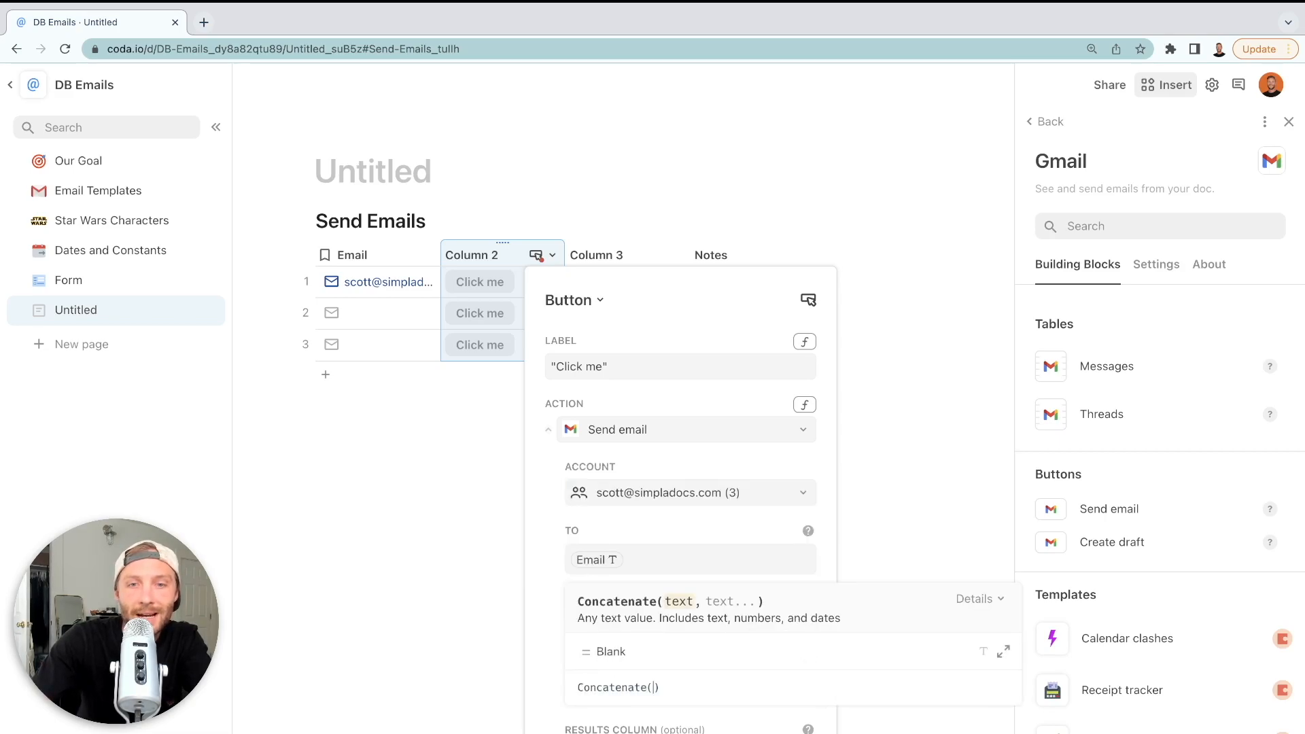
type("\"This is my mess")
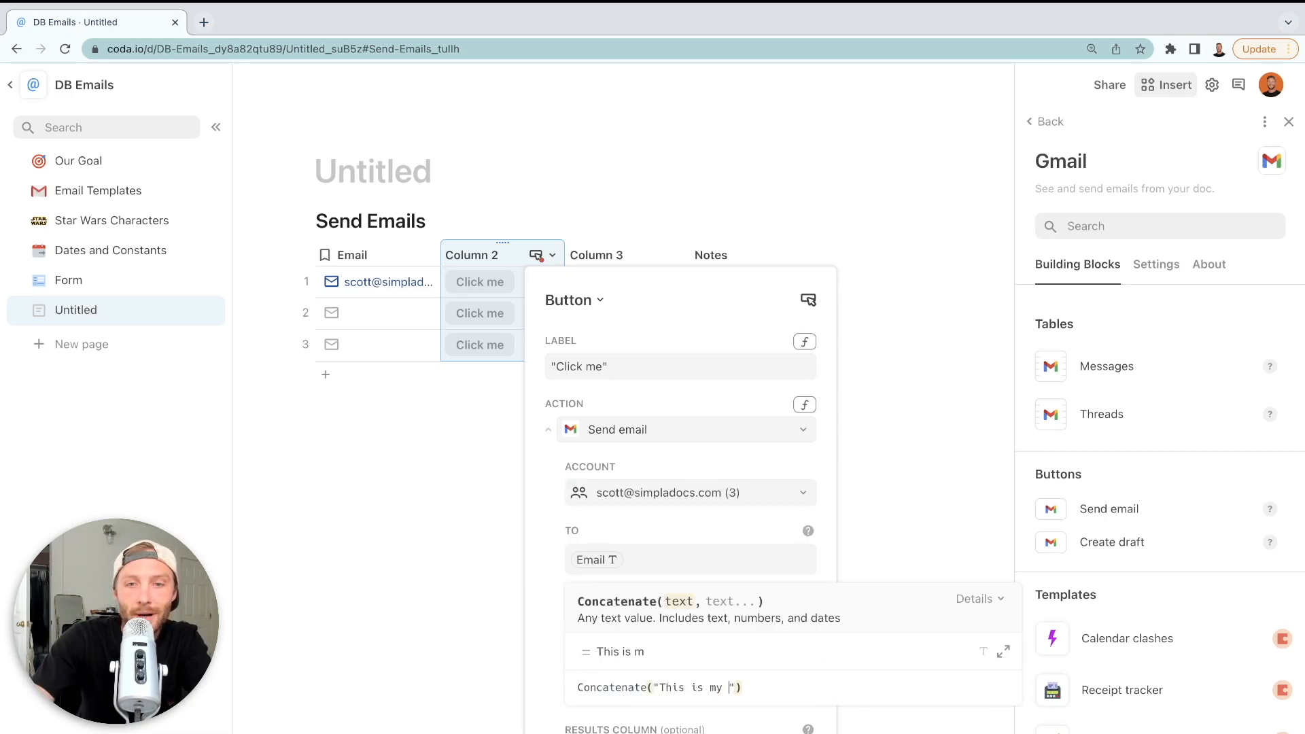
type("age to\"")
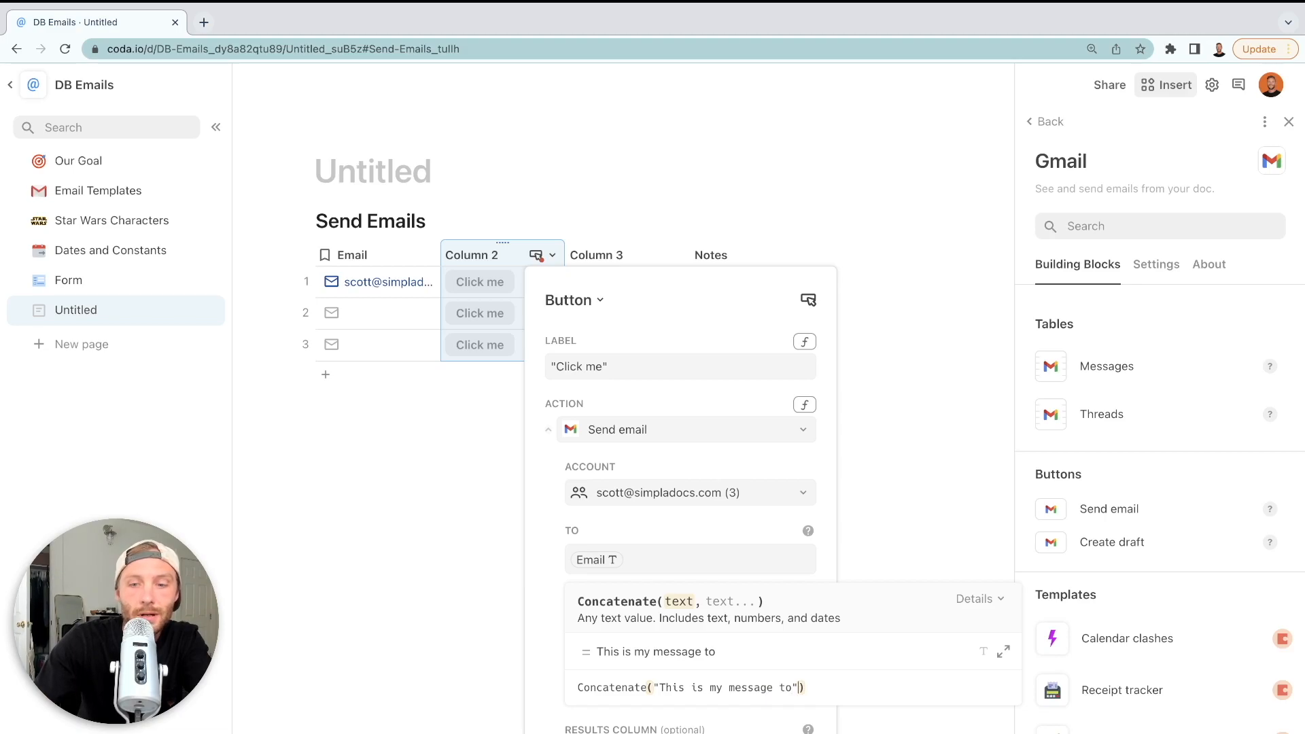
type(",email")
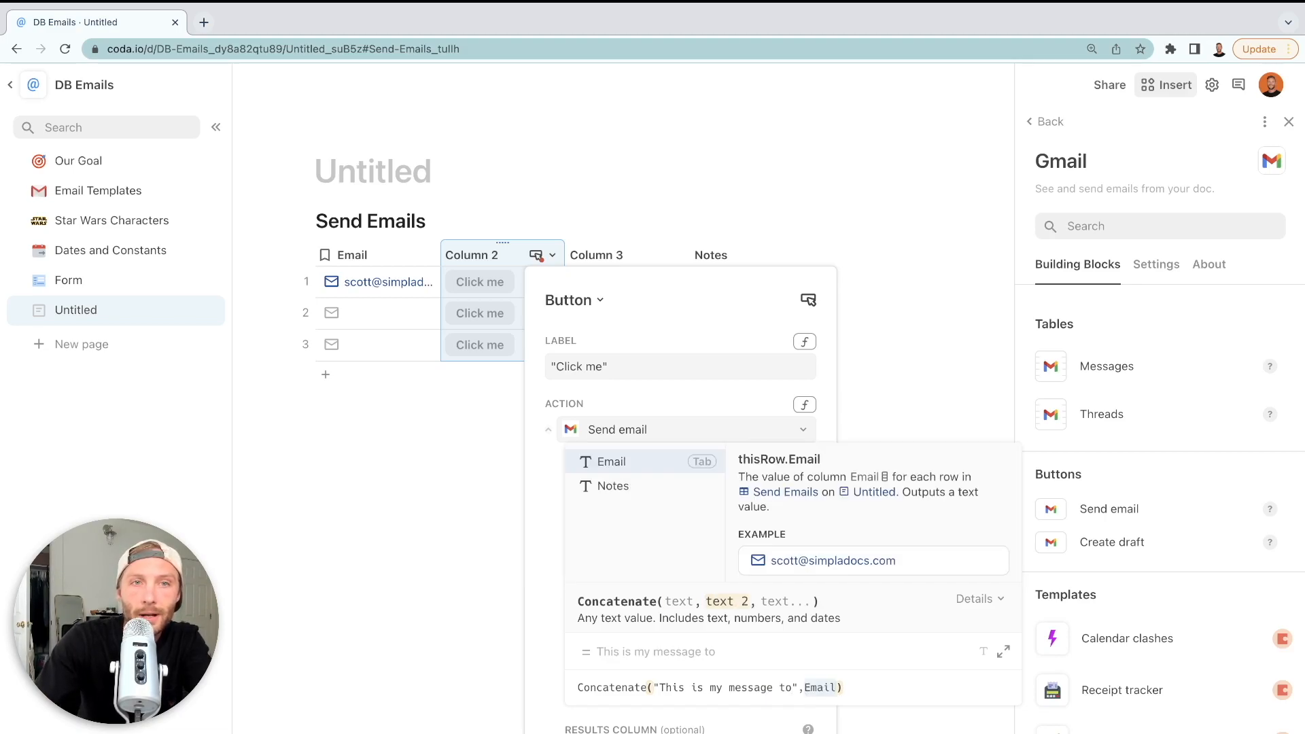
key("Tab")
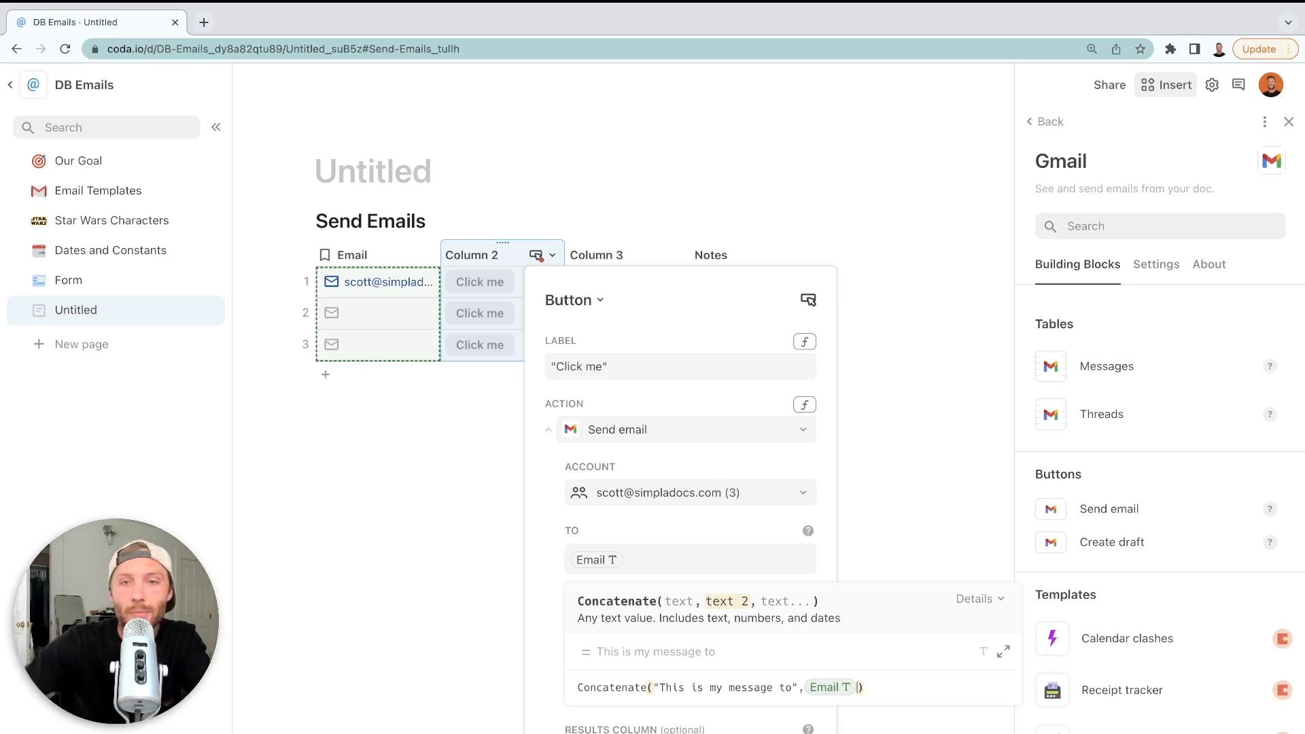
left_click(484, 465)
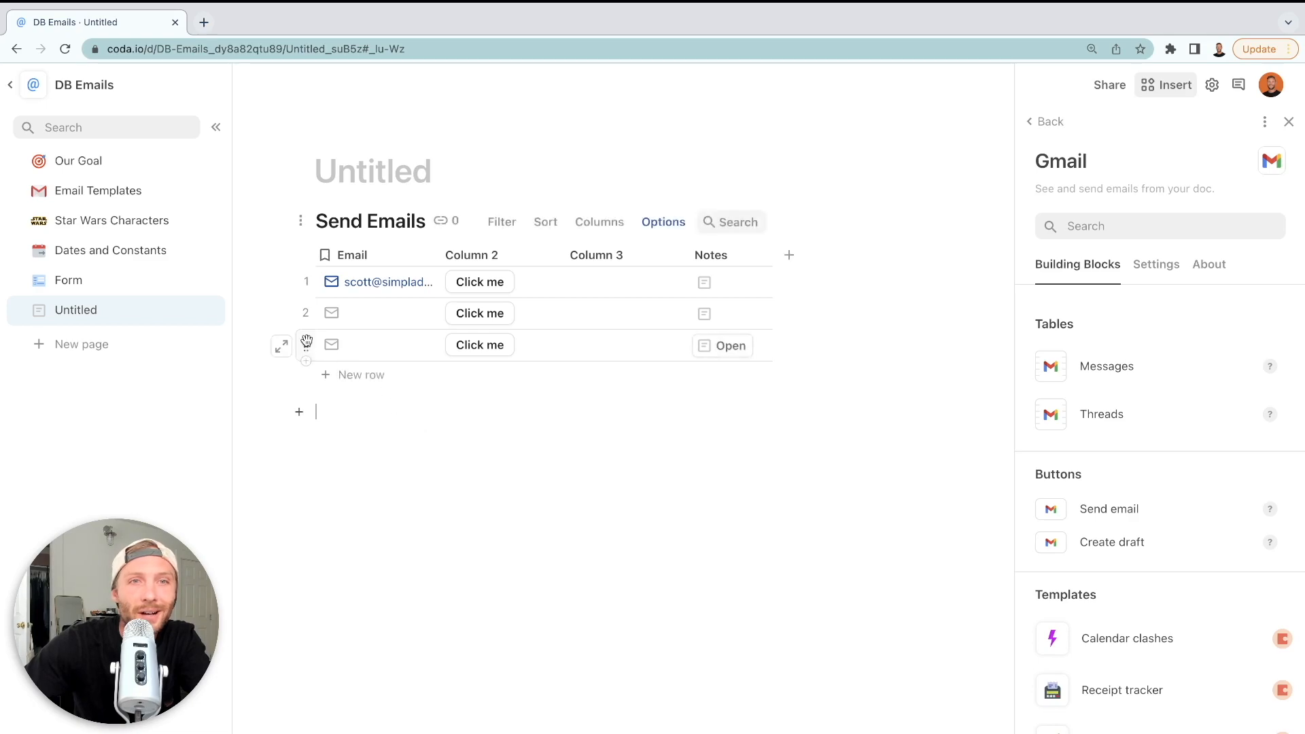
Delete the Send Emails table and its Untitled page
left_click(296, 221)
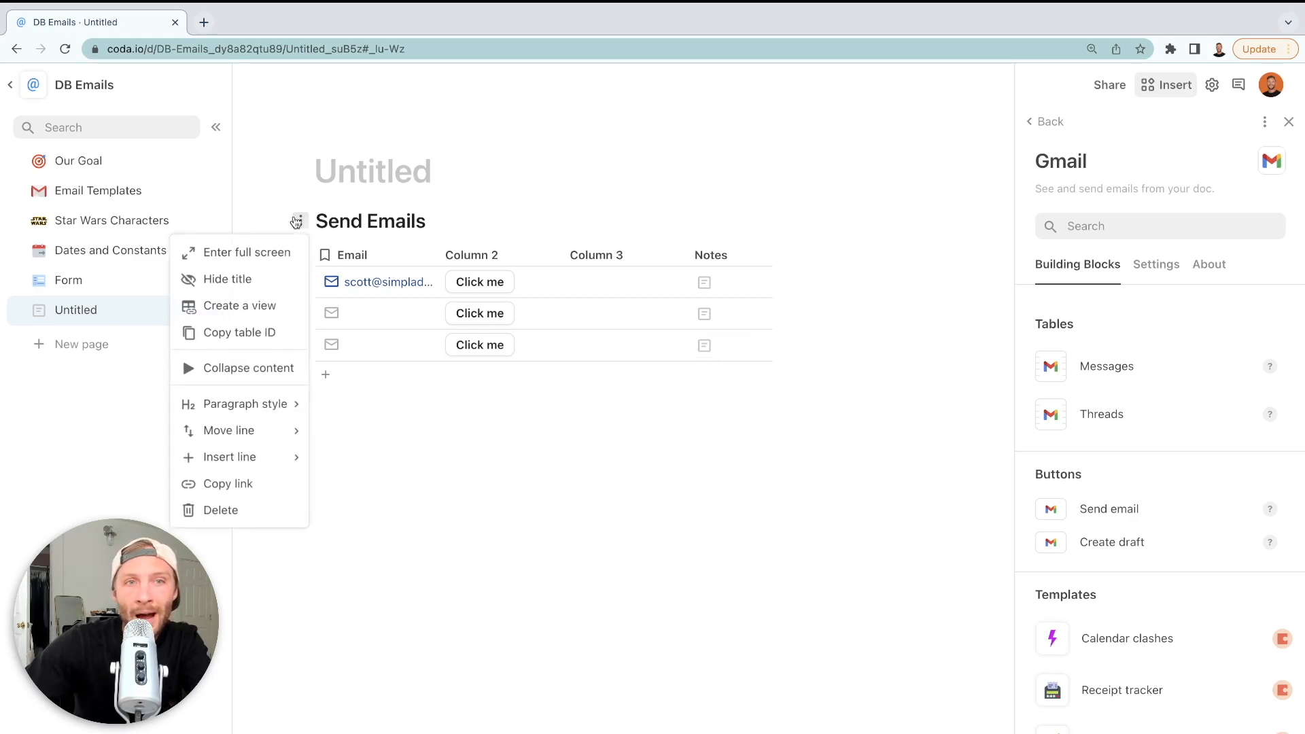
left_click(231, 513)
left_click(208, 311)
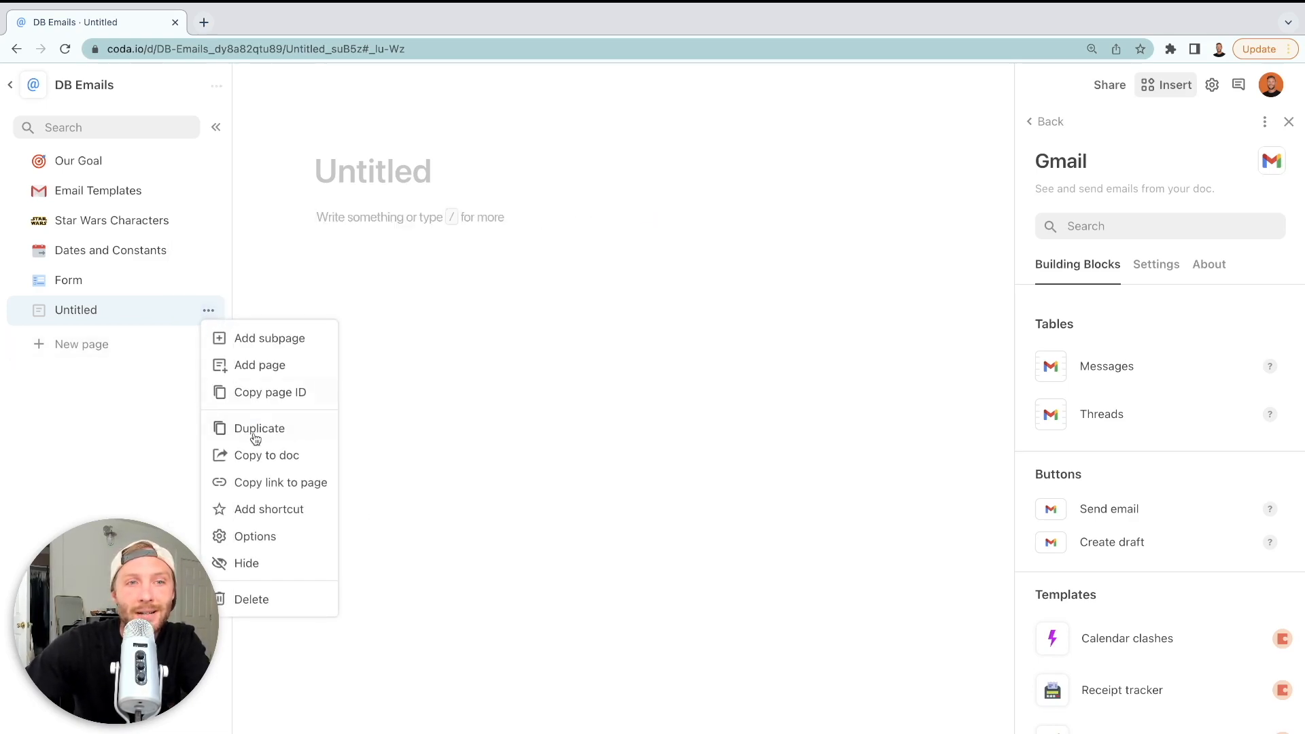
left_click(259, 601)
Switch the Email Templates to Table view and inspect the Type and Subject columns
left_click(140, 196)
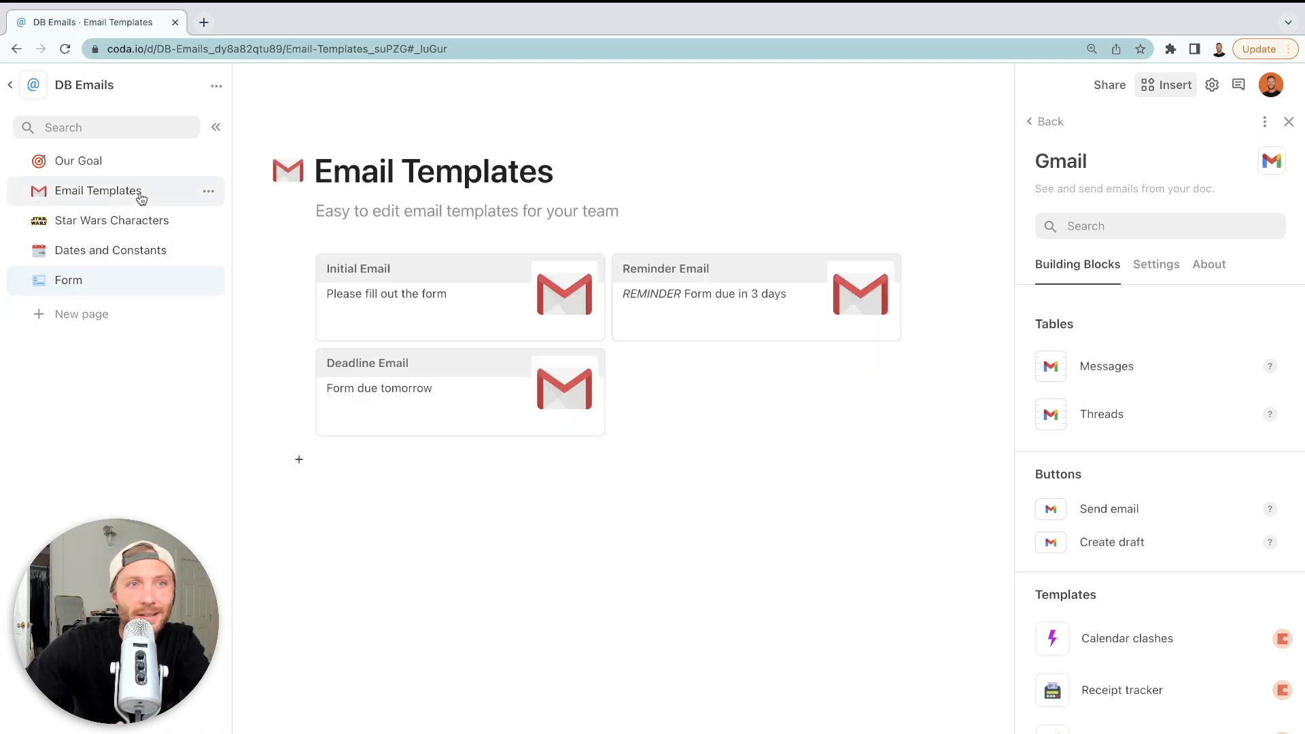
left_click(1287, 124)
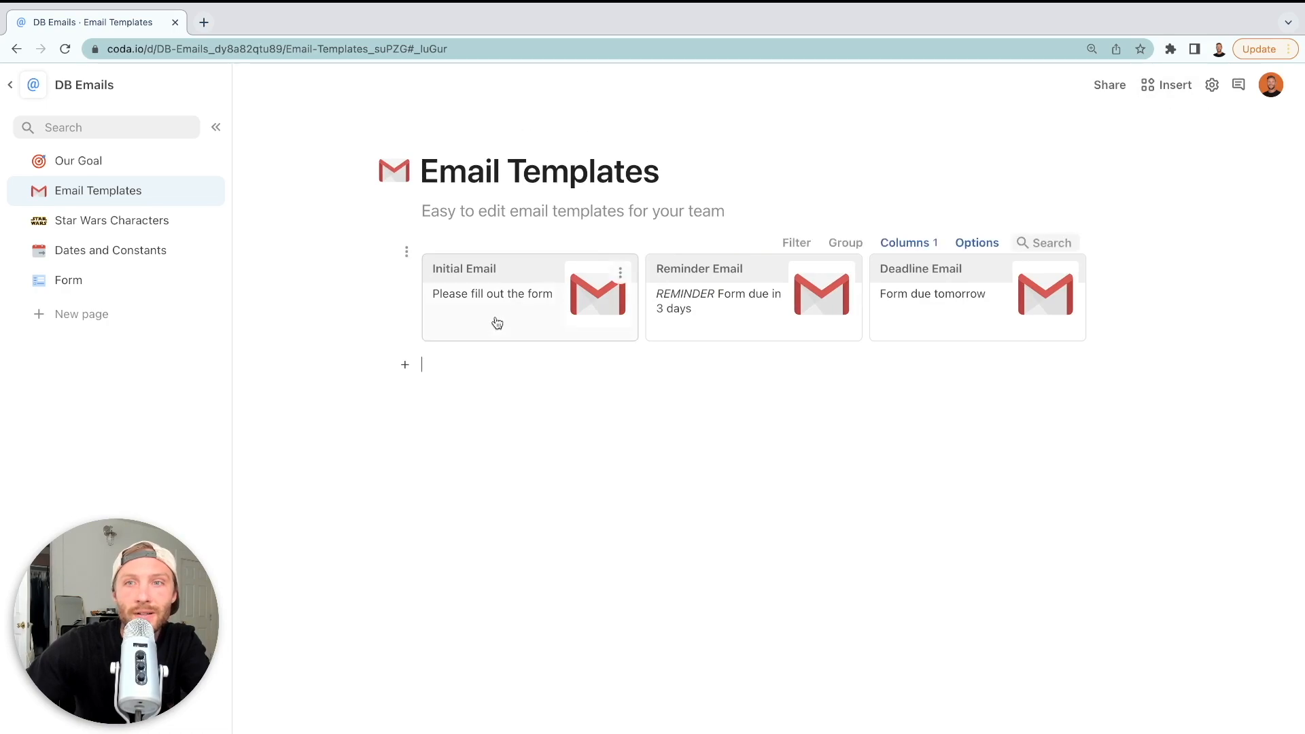
left_click(978, 243)
left_click(1054, 220)
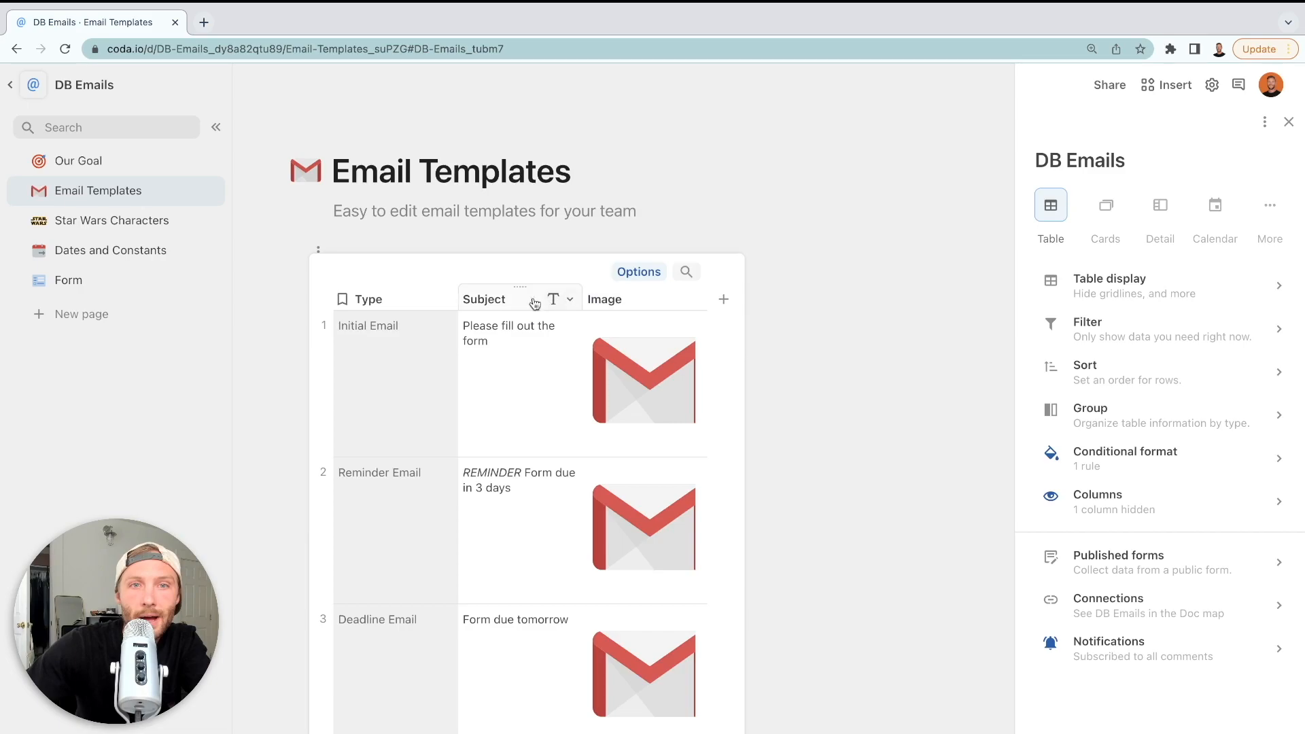
left_click(365, 302)
left_click(369, 344)
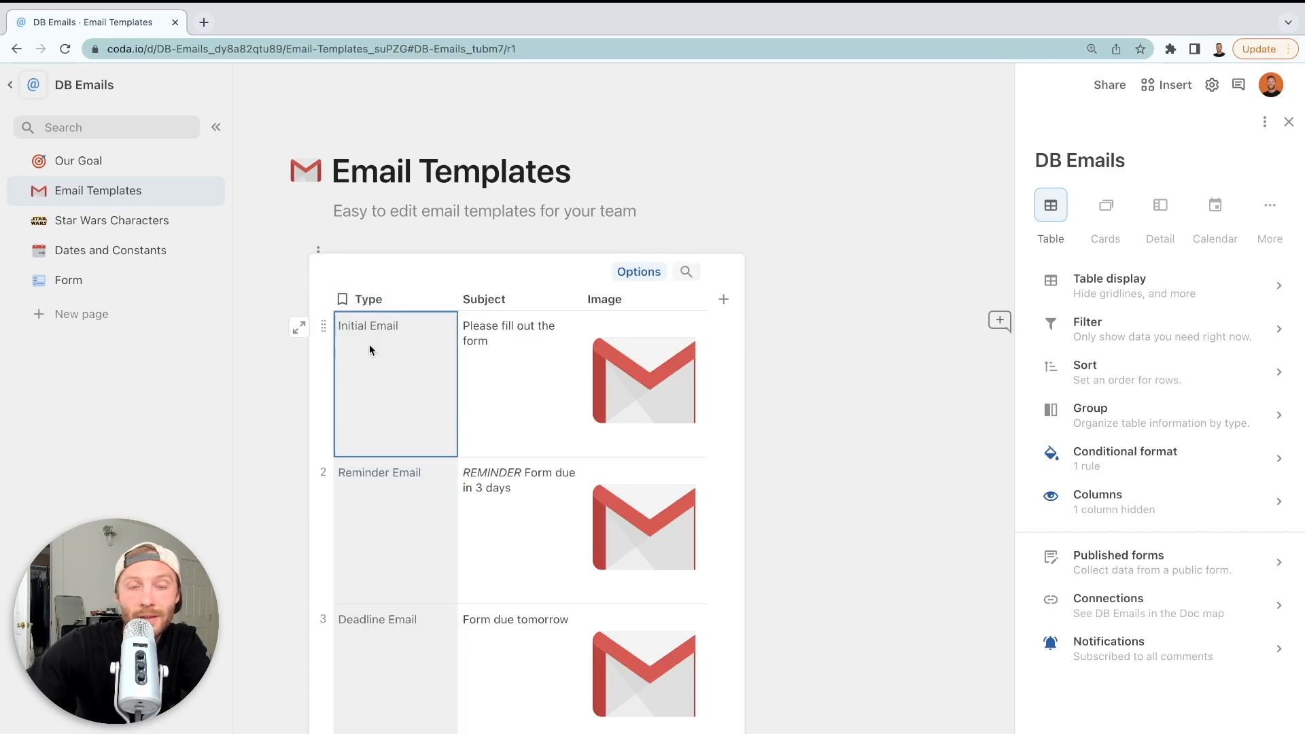
left_click(370, 302)
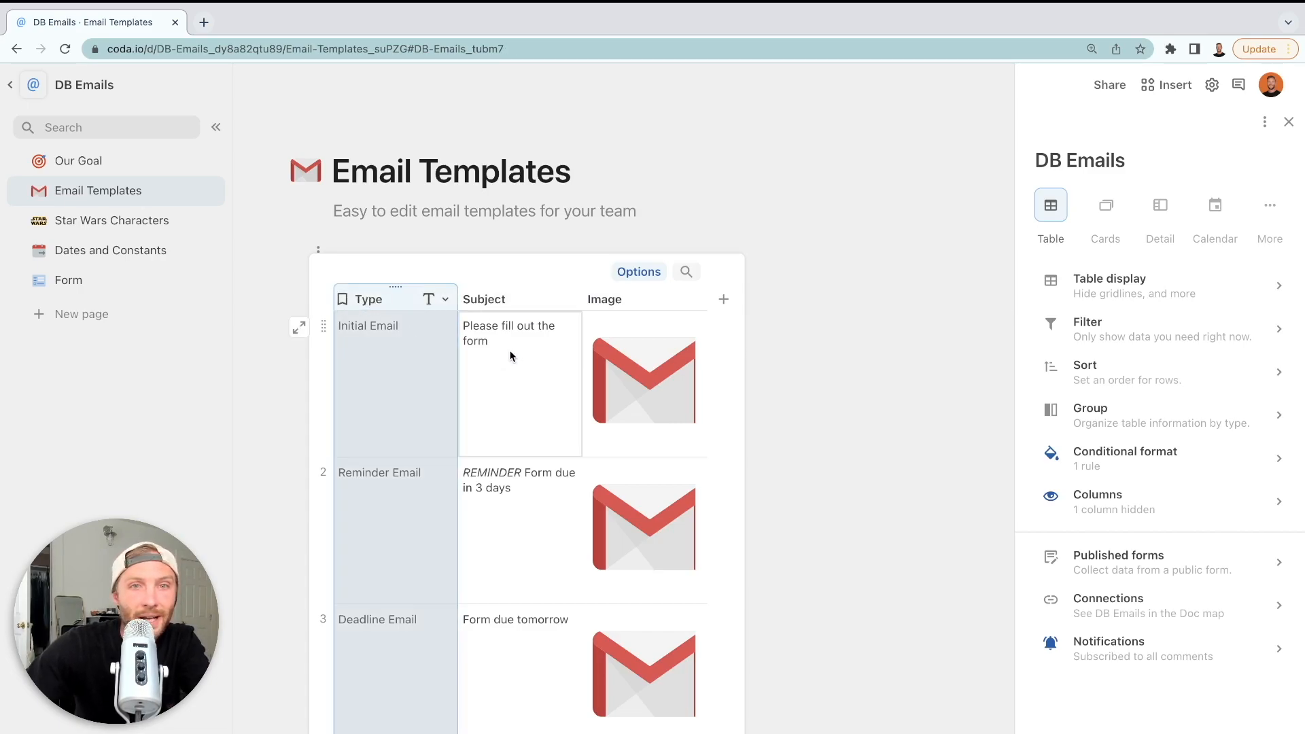
left_click(492, 297)
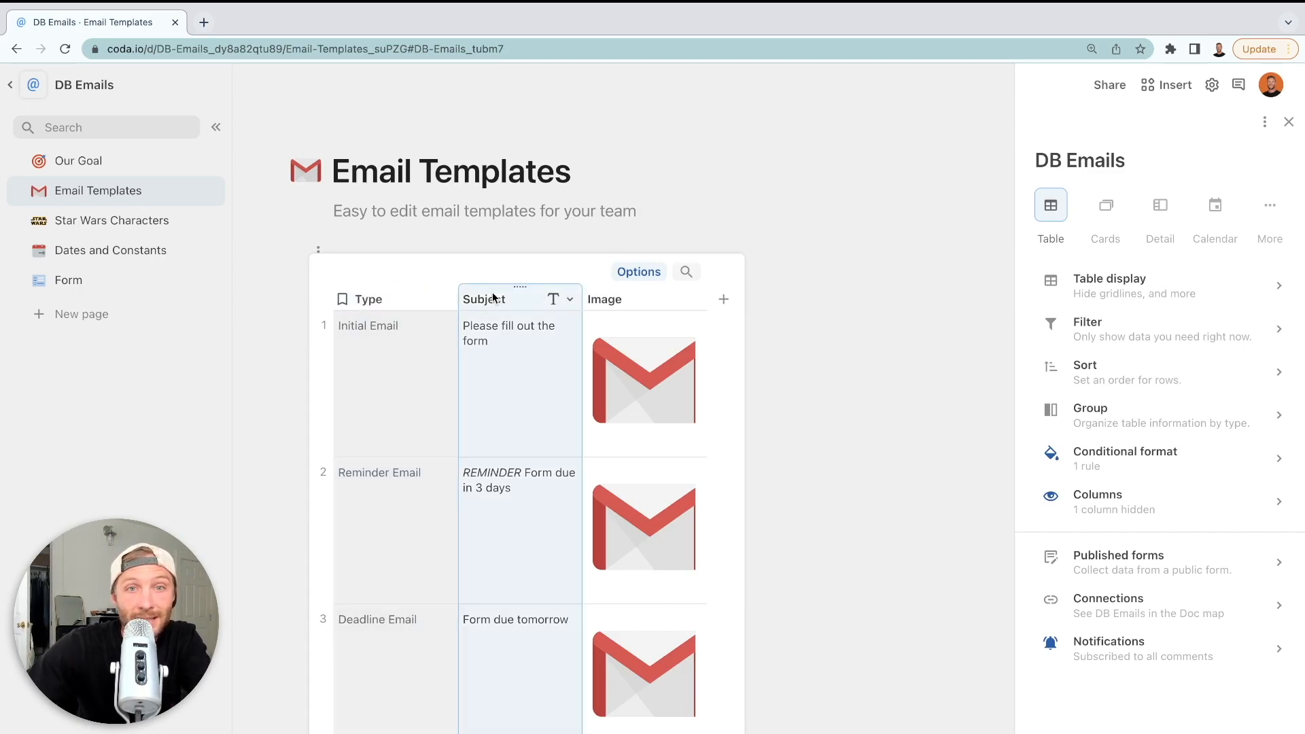
left_click(510, 336)
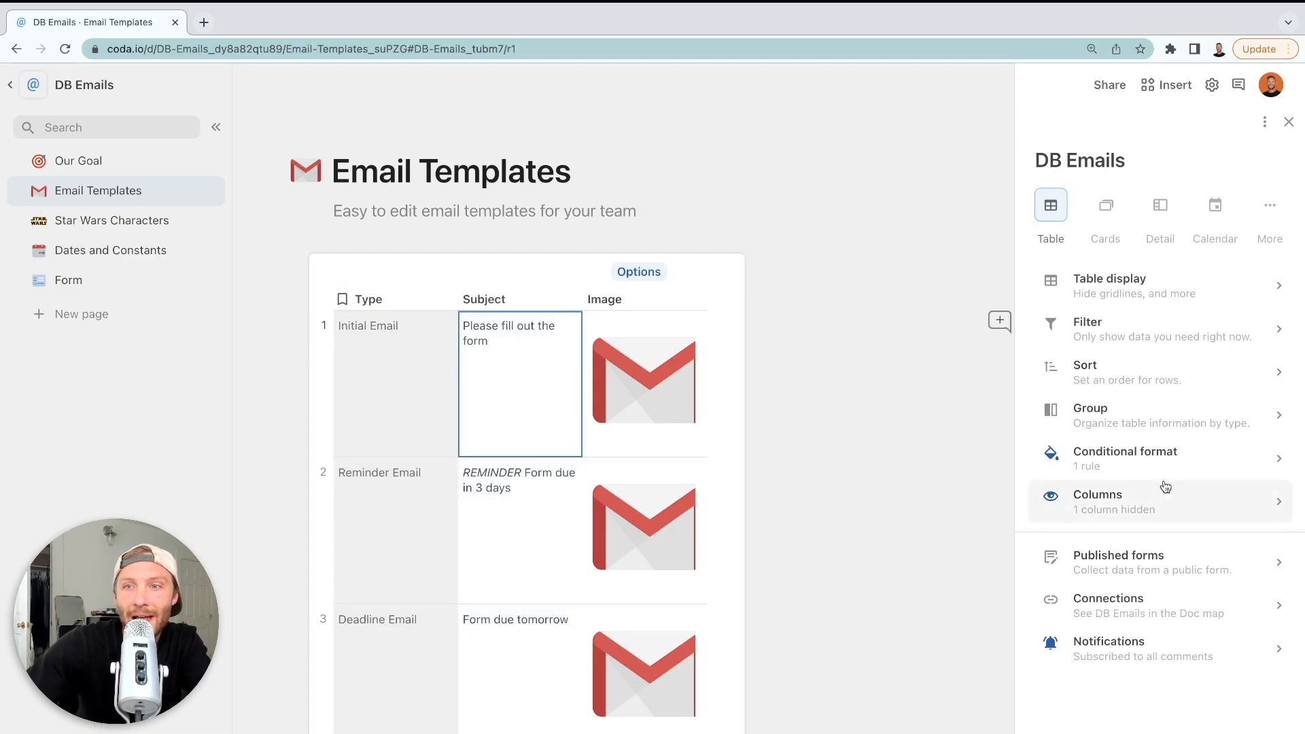
Show the hidden Body column, hide it again, and return to Cards view
left_click(1165, 488)
left_click(1047, 418)
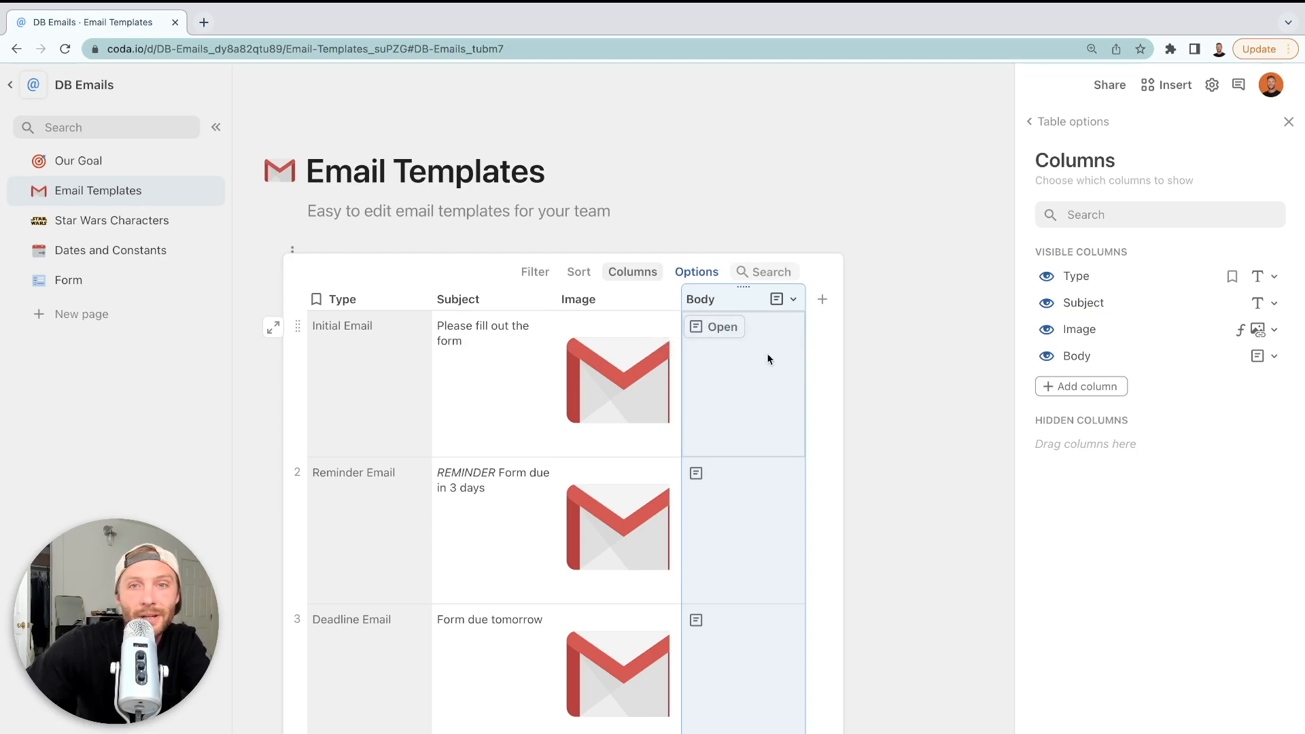
left_click(1050, 360)
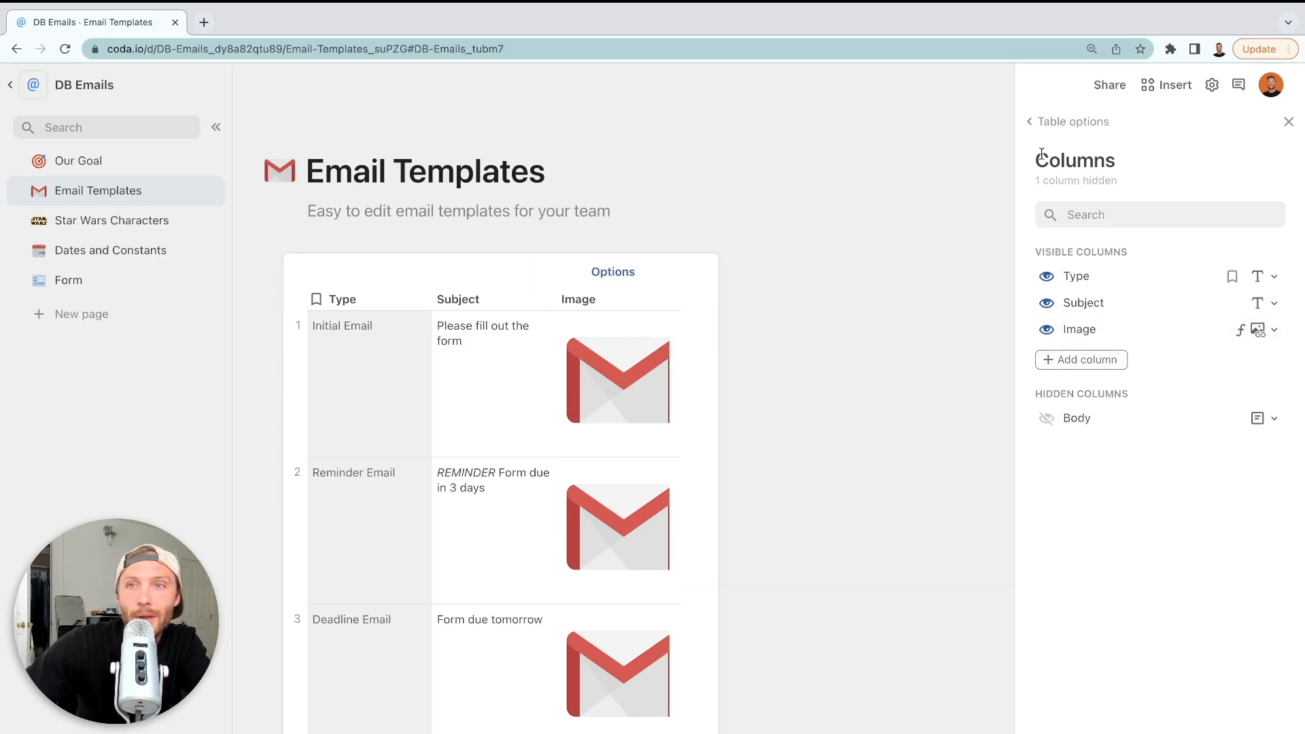
left_click(1040, 122)
left_click(1105, 204)
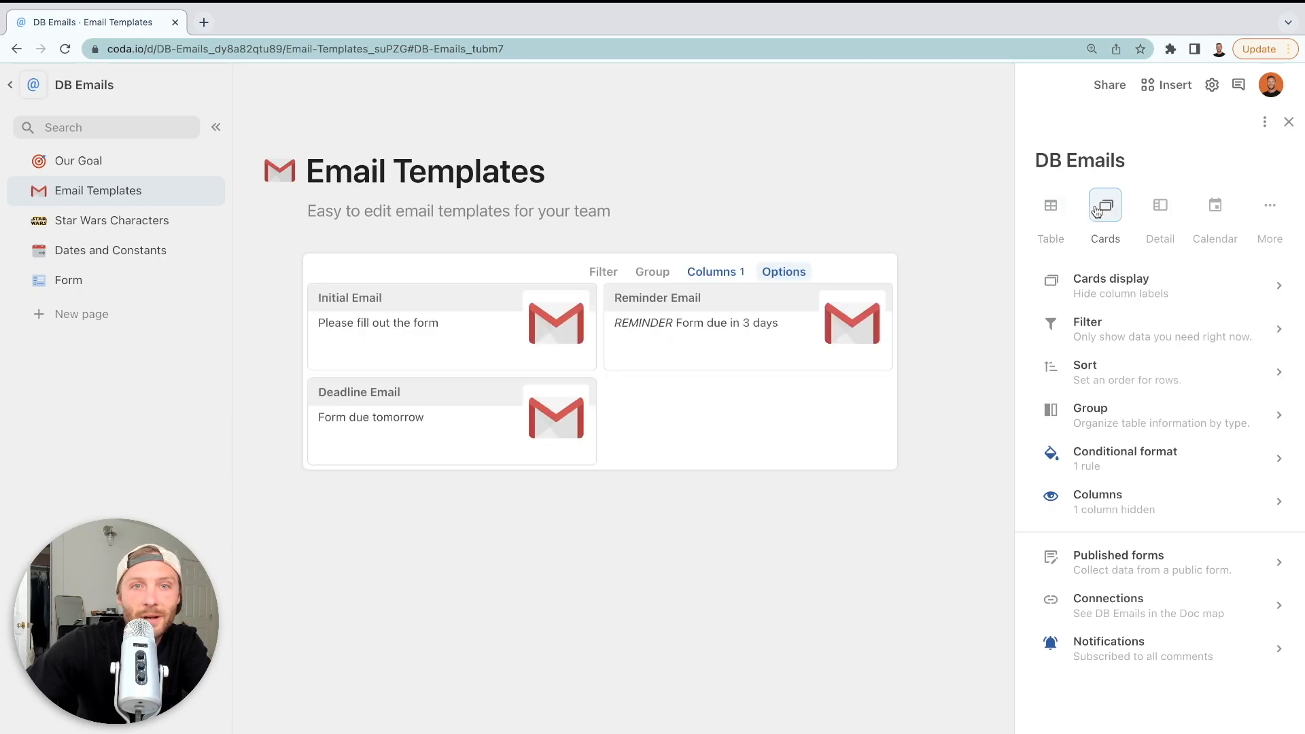
Close the view settings and review the Initial Email template's body text
left_click(1288, 120)
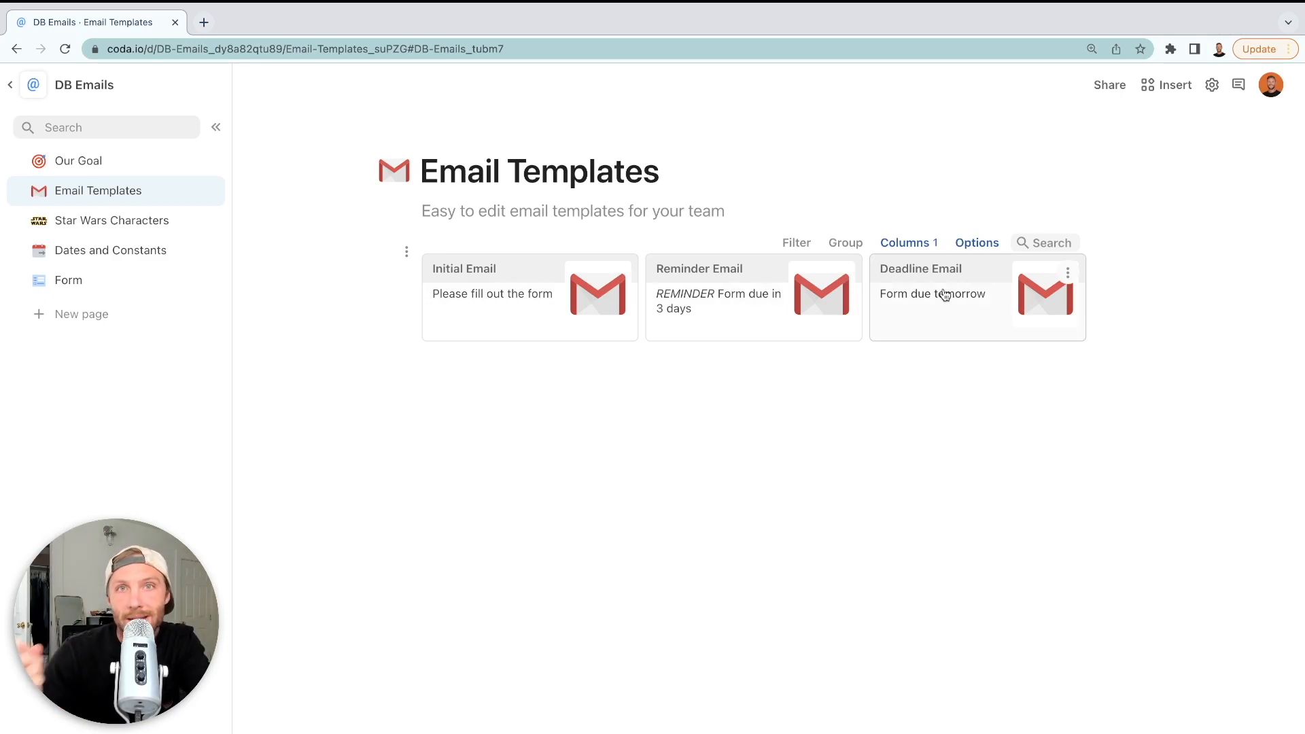
left_click(513, 301)
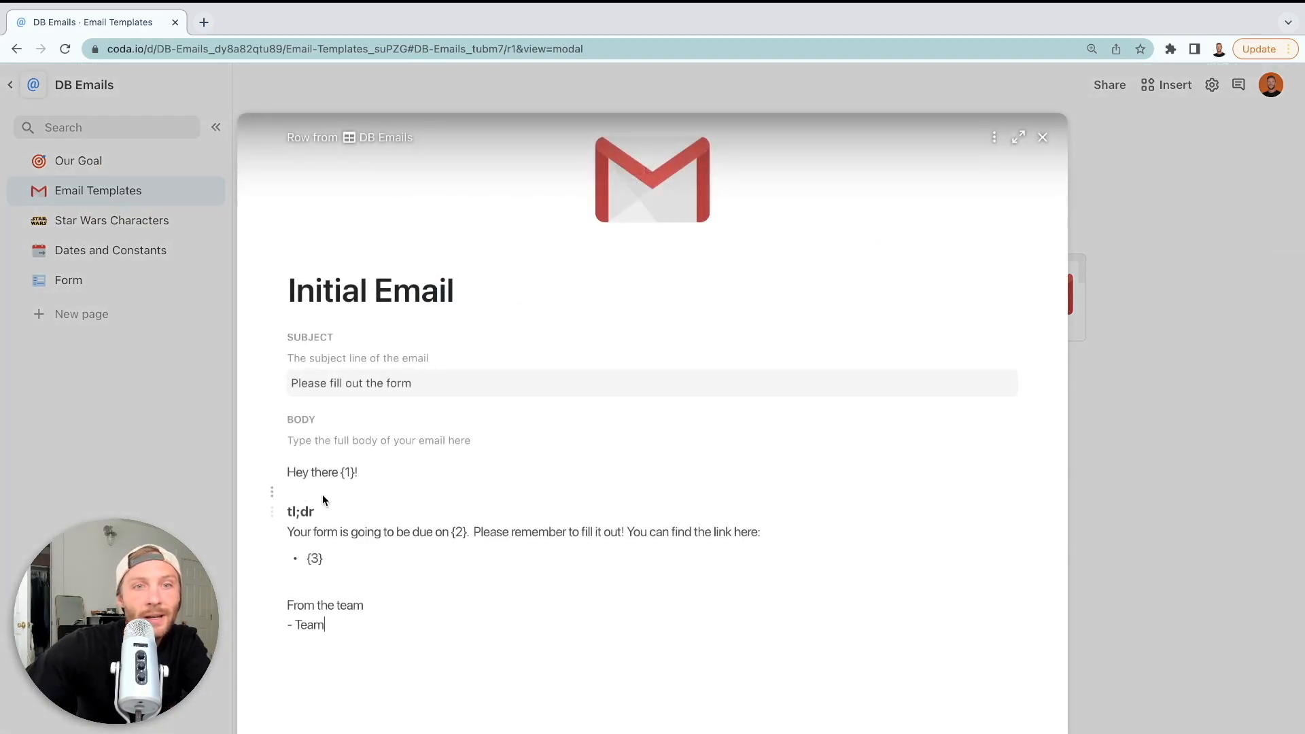
left_click_drag(289, 471, 420, 632)
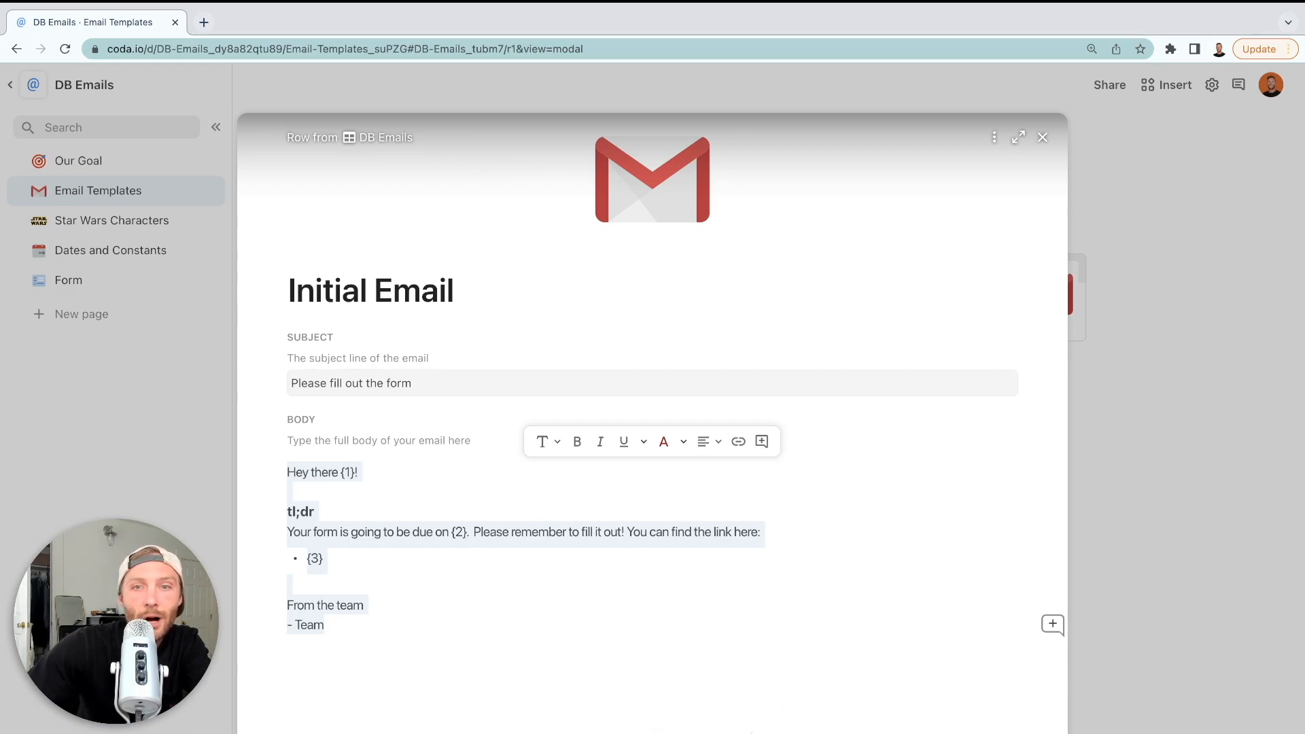
left_click(720, 640)
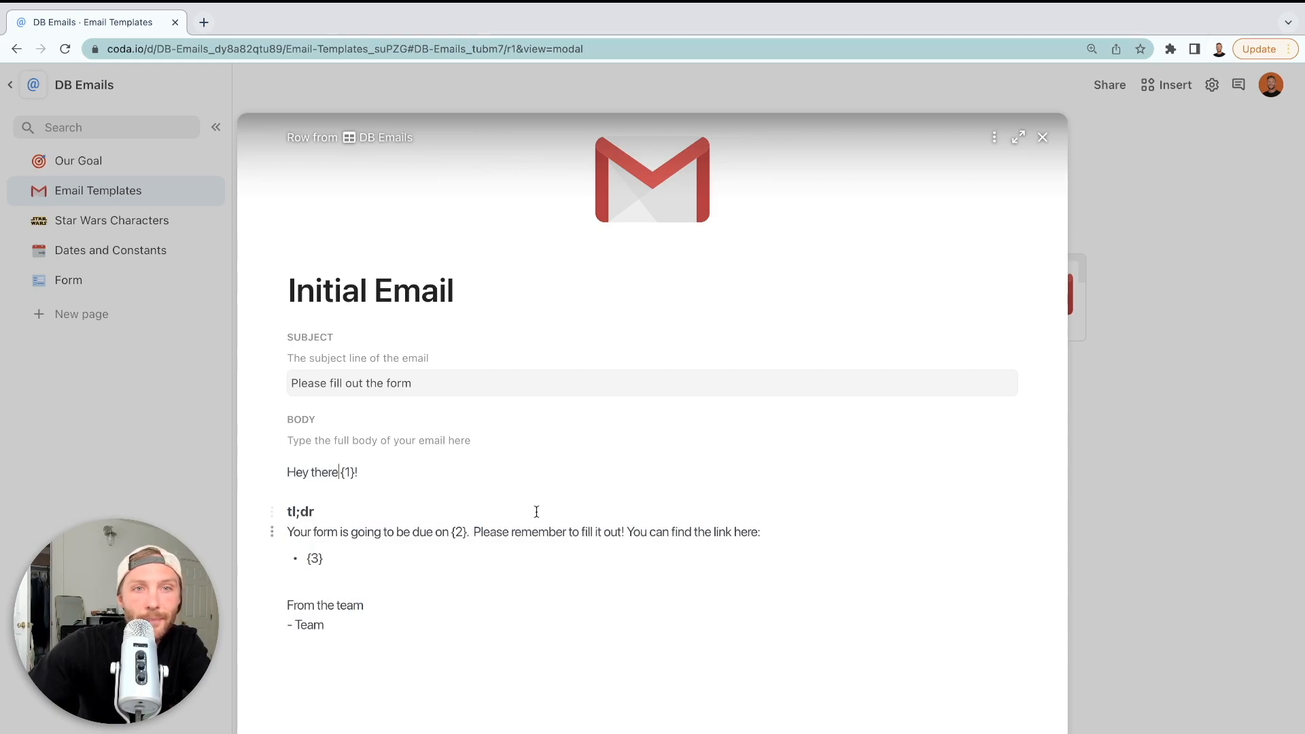
left_click(382, 378)
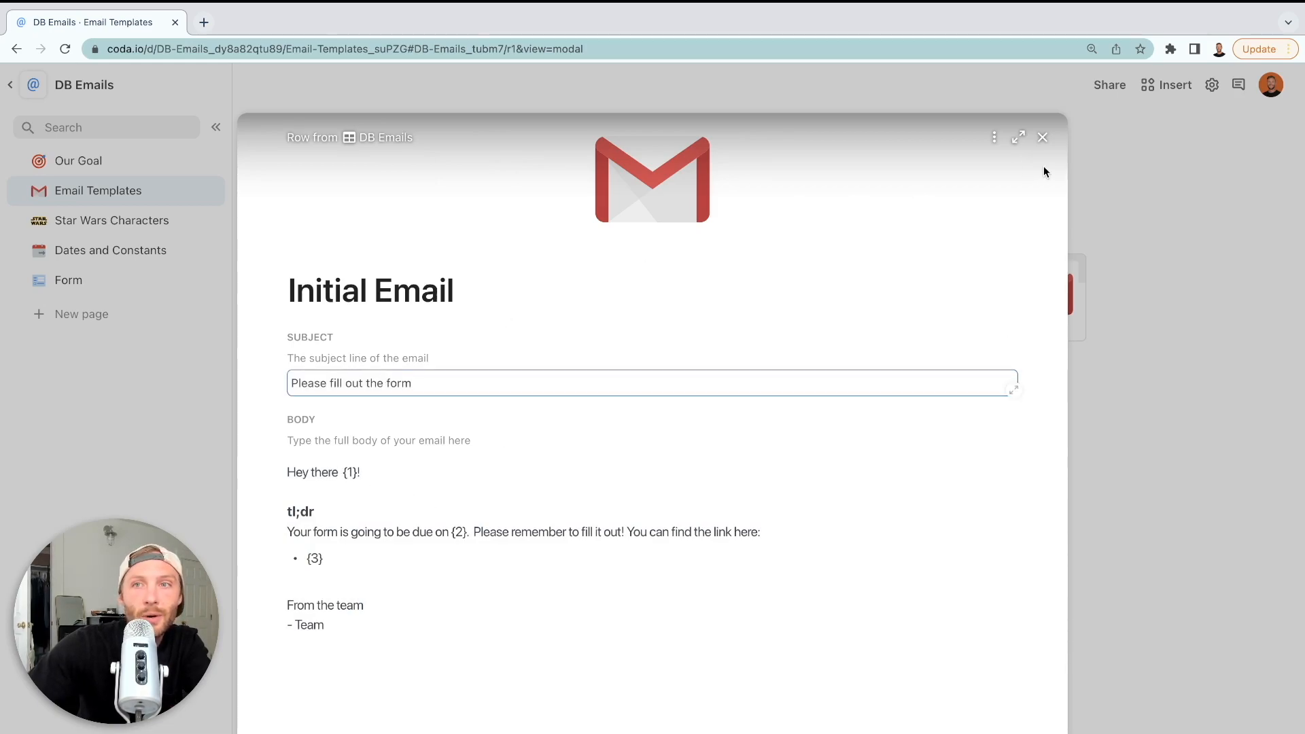
left_click(1042, 138)
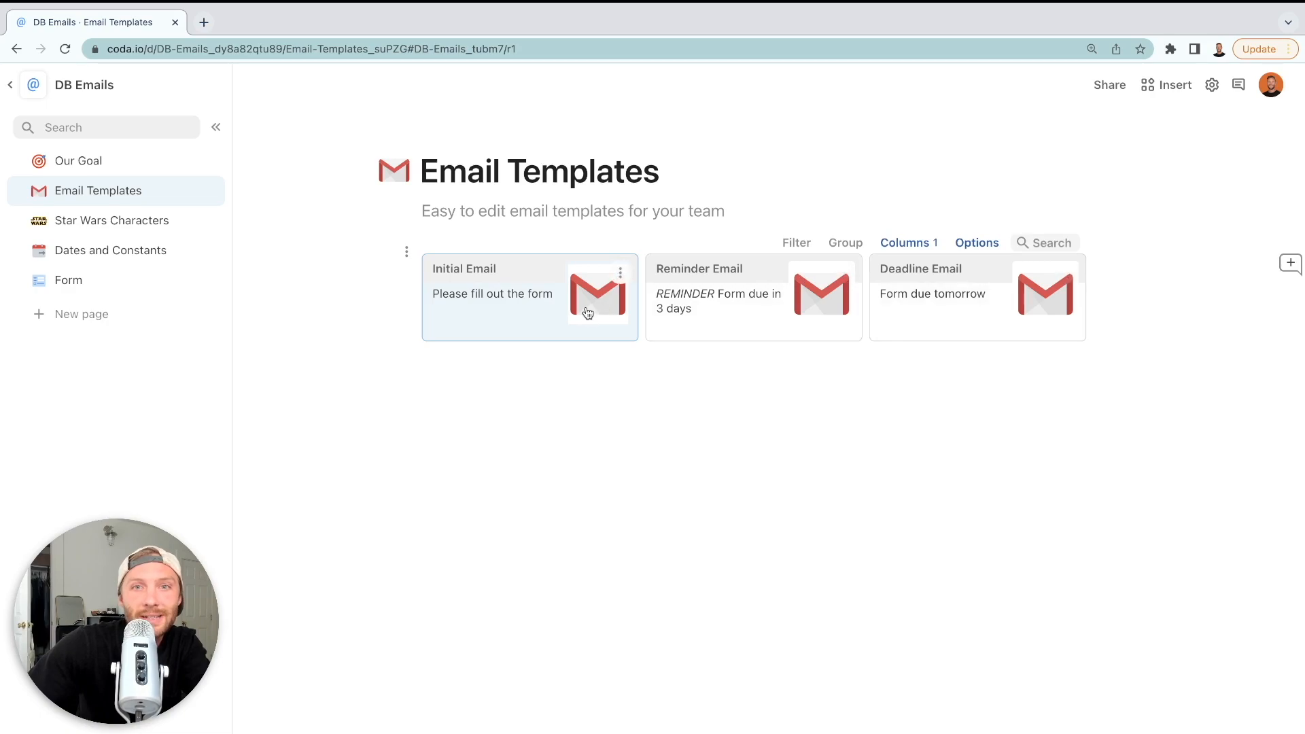
Reopen the Initial Email template and select the {1} placeholder in its greeting
left_click(465, 306)
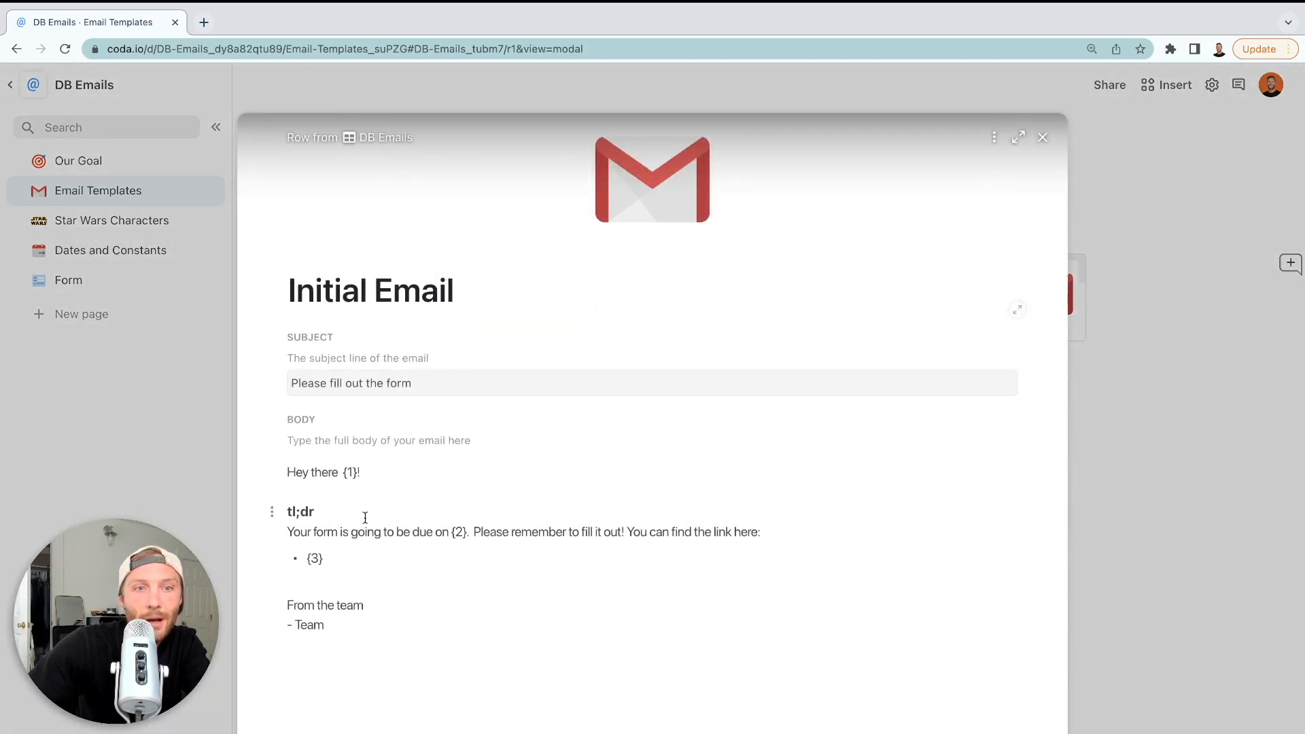
left_click_drag(332, 633, 288, 469)
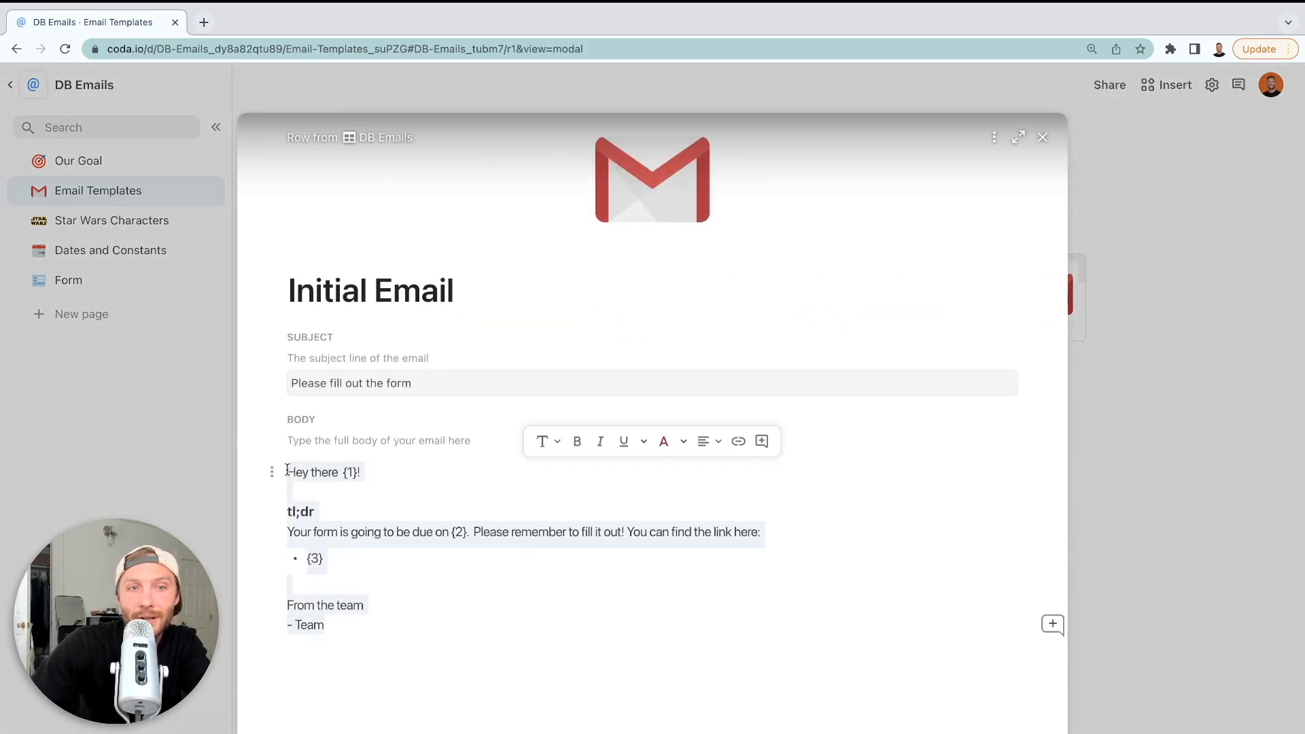
left_click(357, 475)
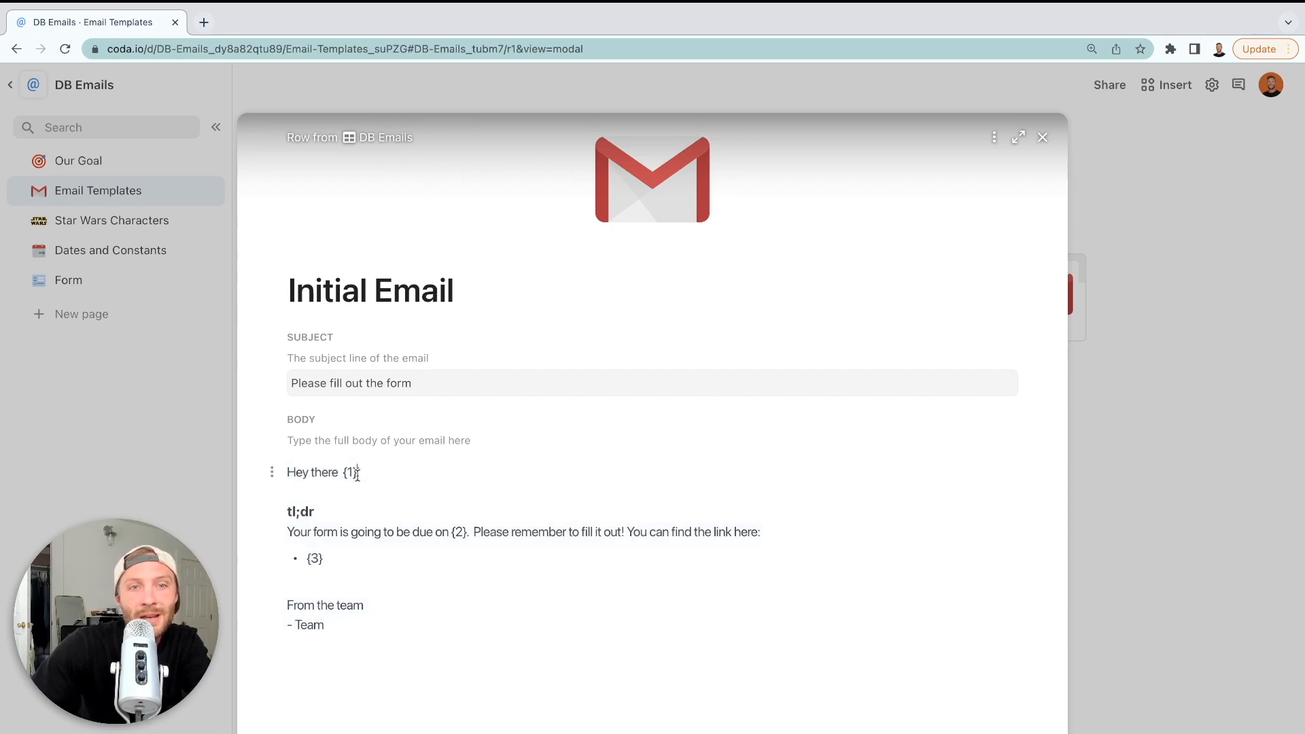
left_click_drag(356, 474, 339, 469)
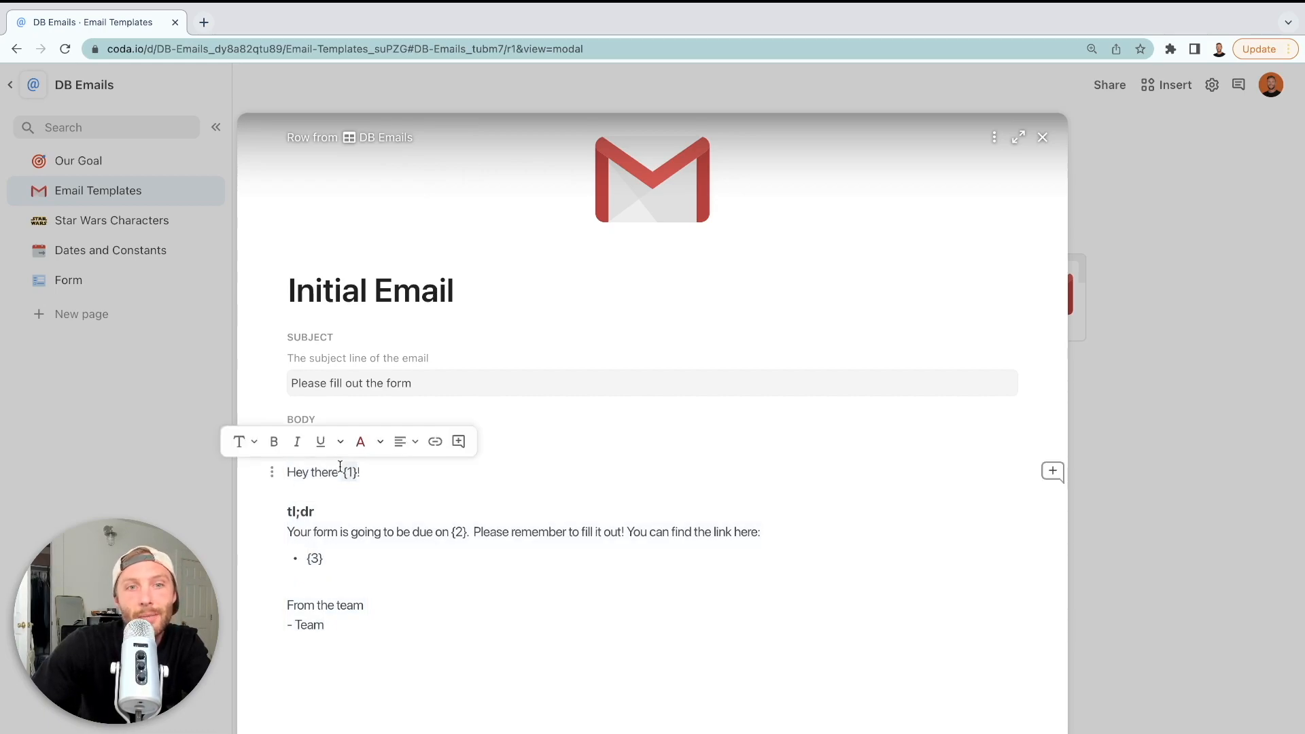
left_click(1043, 139)
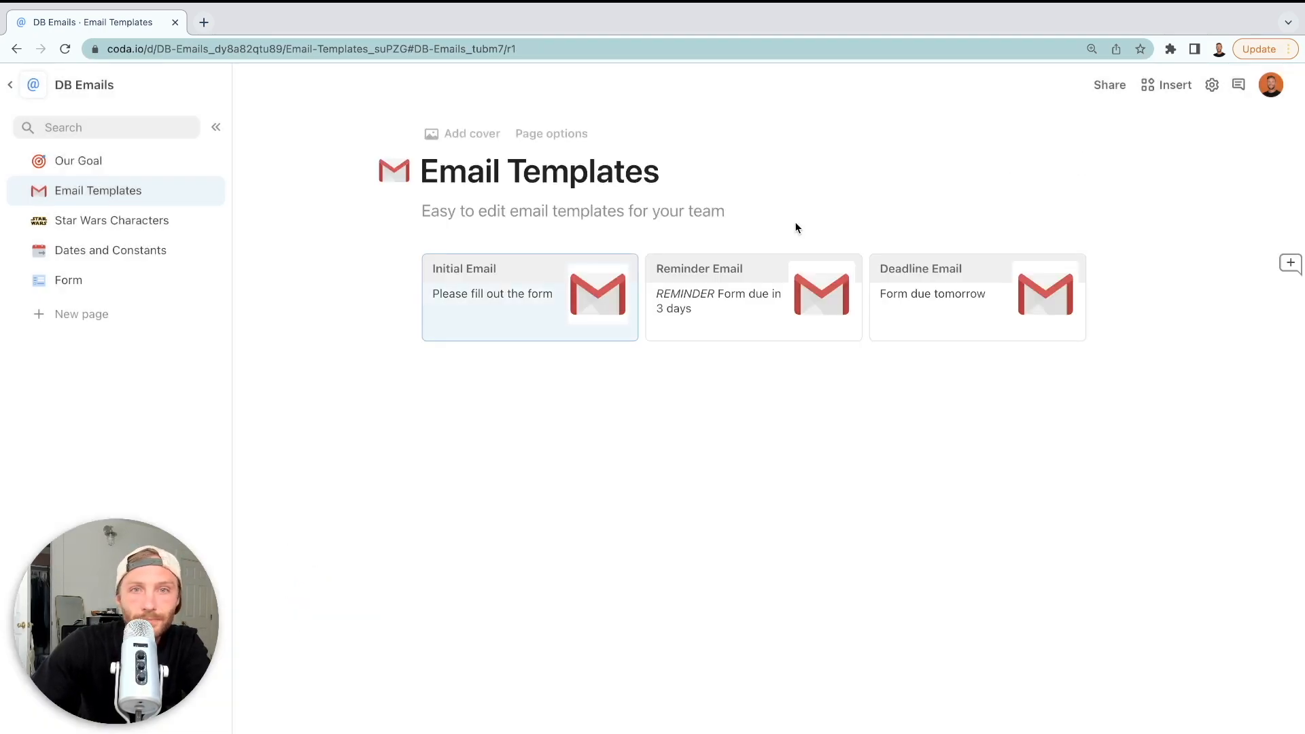
Browse the Star Wars Characters table and Form page, ending on Star Wars Characters
left_click(519, 402)
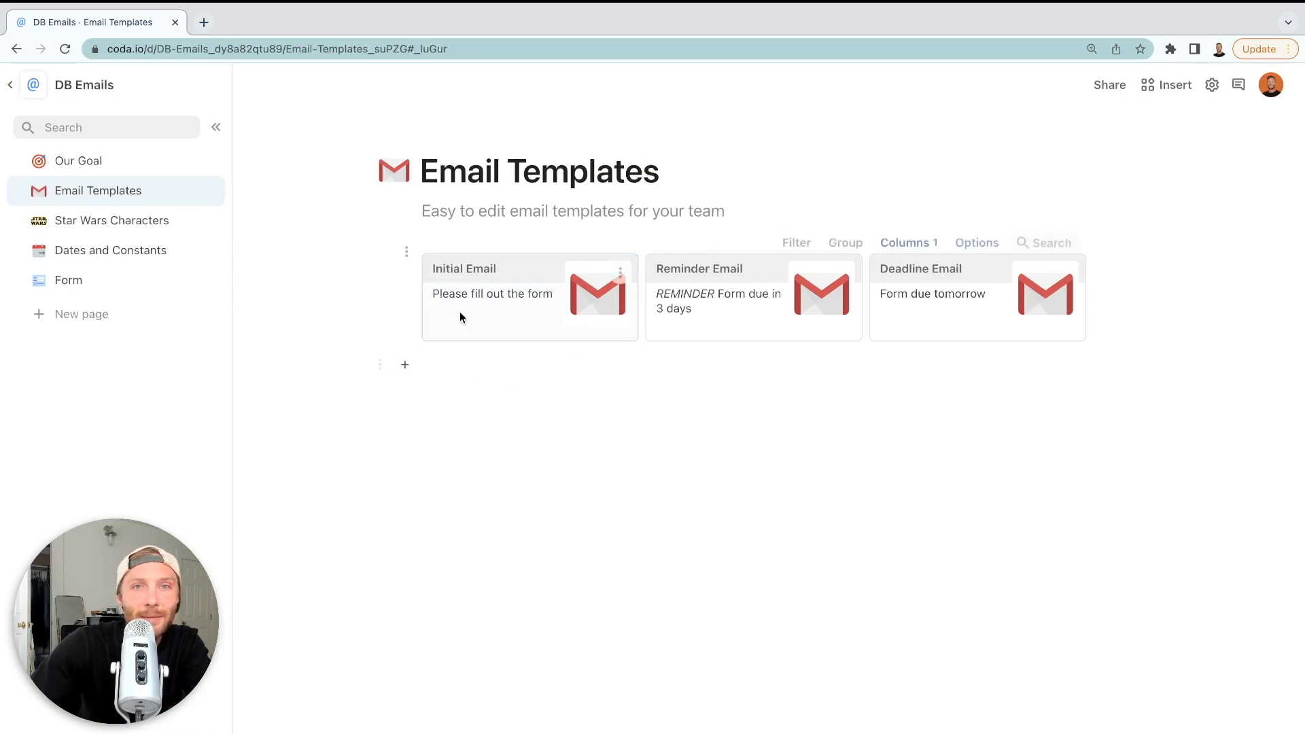
left_click(123, 223)
scroll(552, 496, "down", 20)
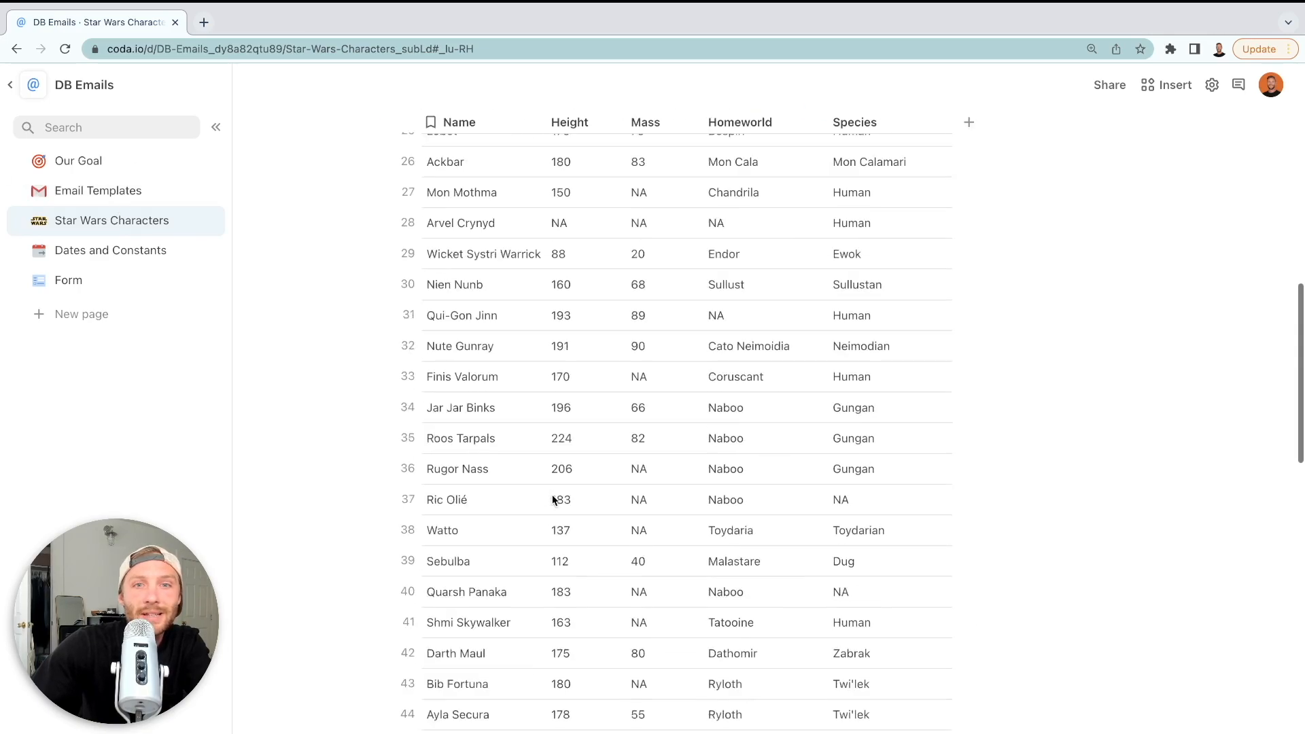
scroll(553, 498, "down", 5)
scroll(553, 498, "up", 20)
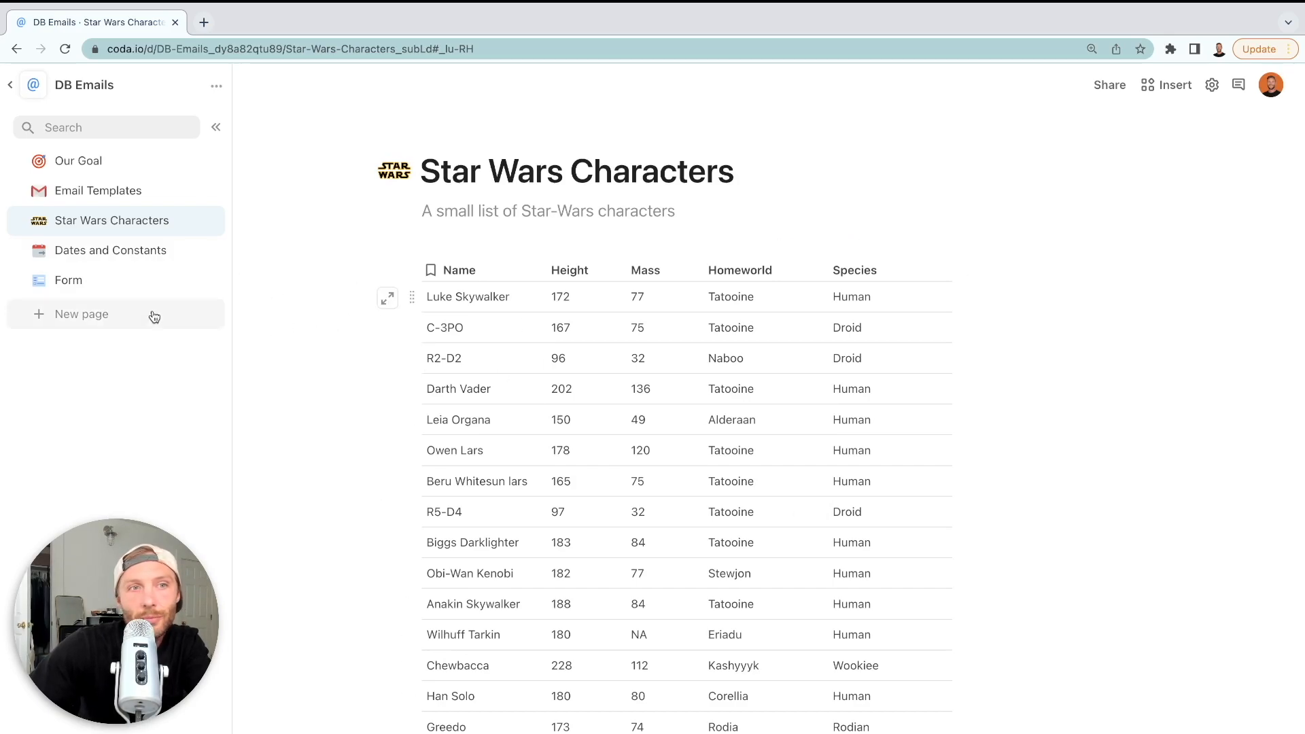
left_click(114, 283)
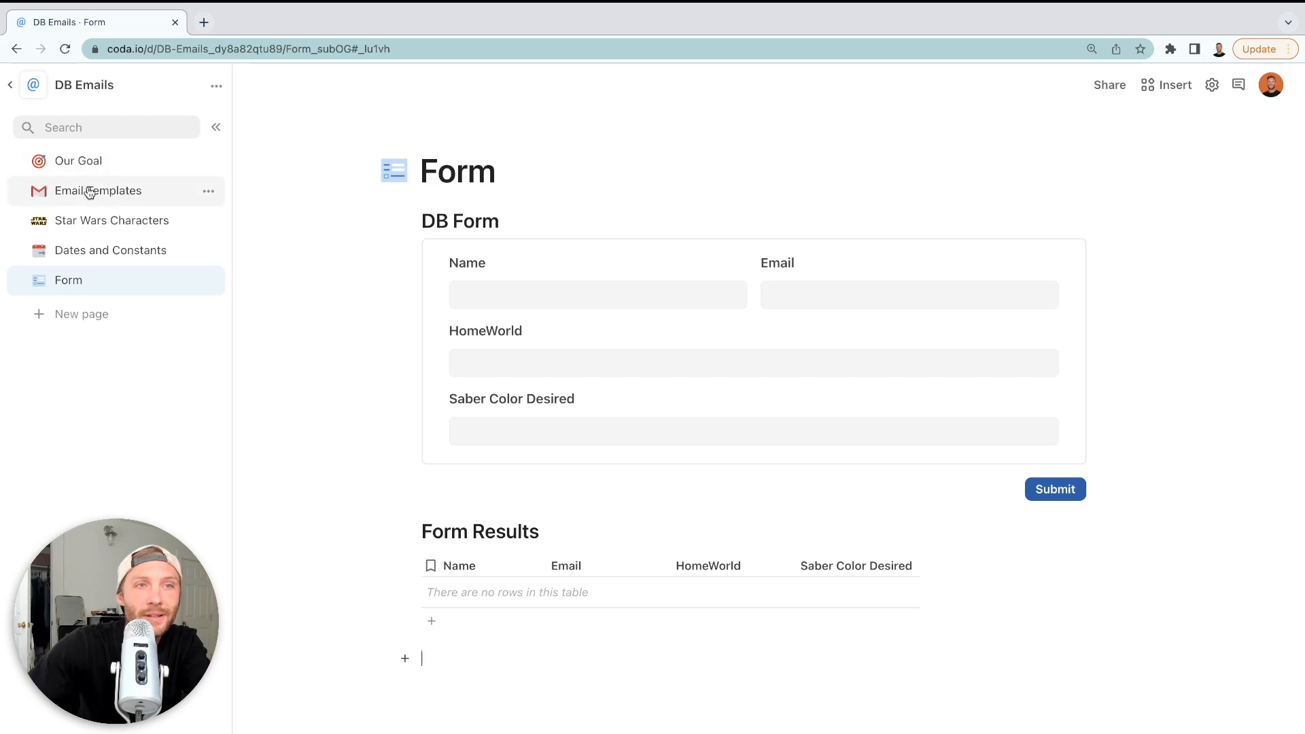
left_click(94, 221)
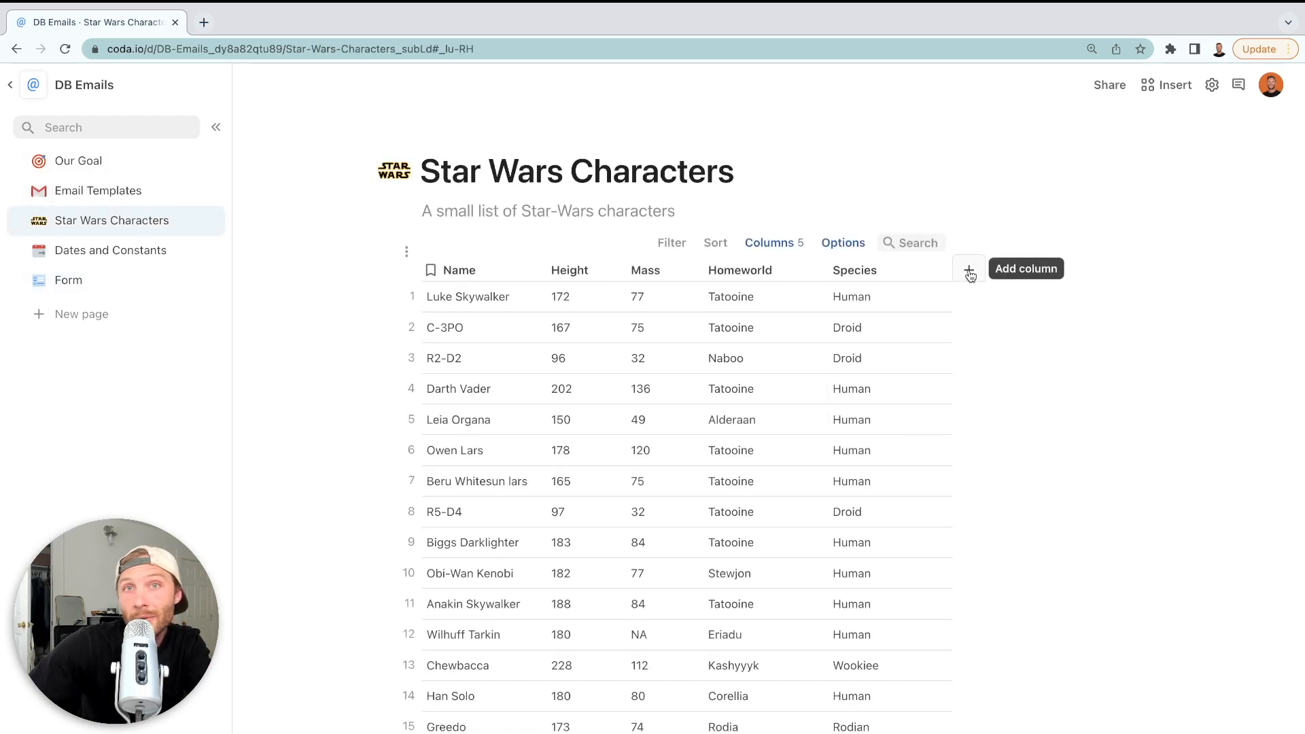
Add a button column to the characters table with the Gmail Send email action
left_click(969, 272)
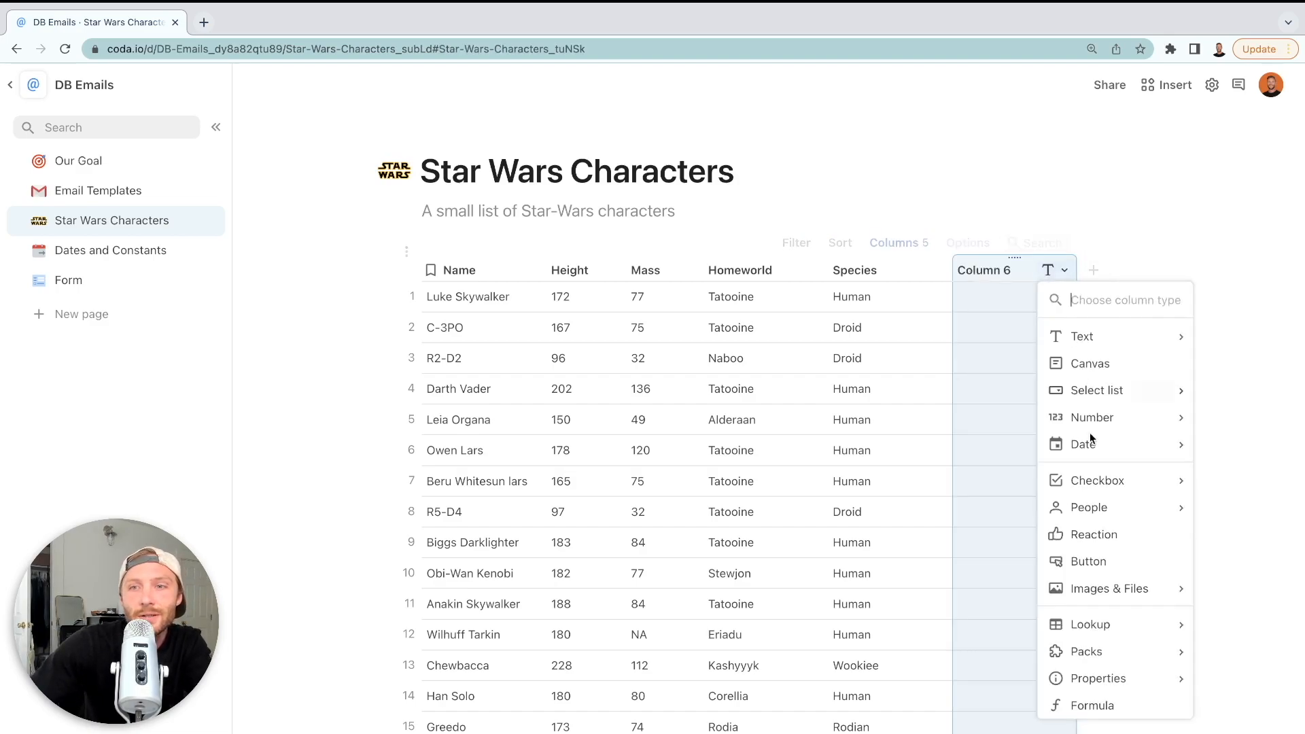
left_click(1095, 561)
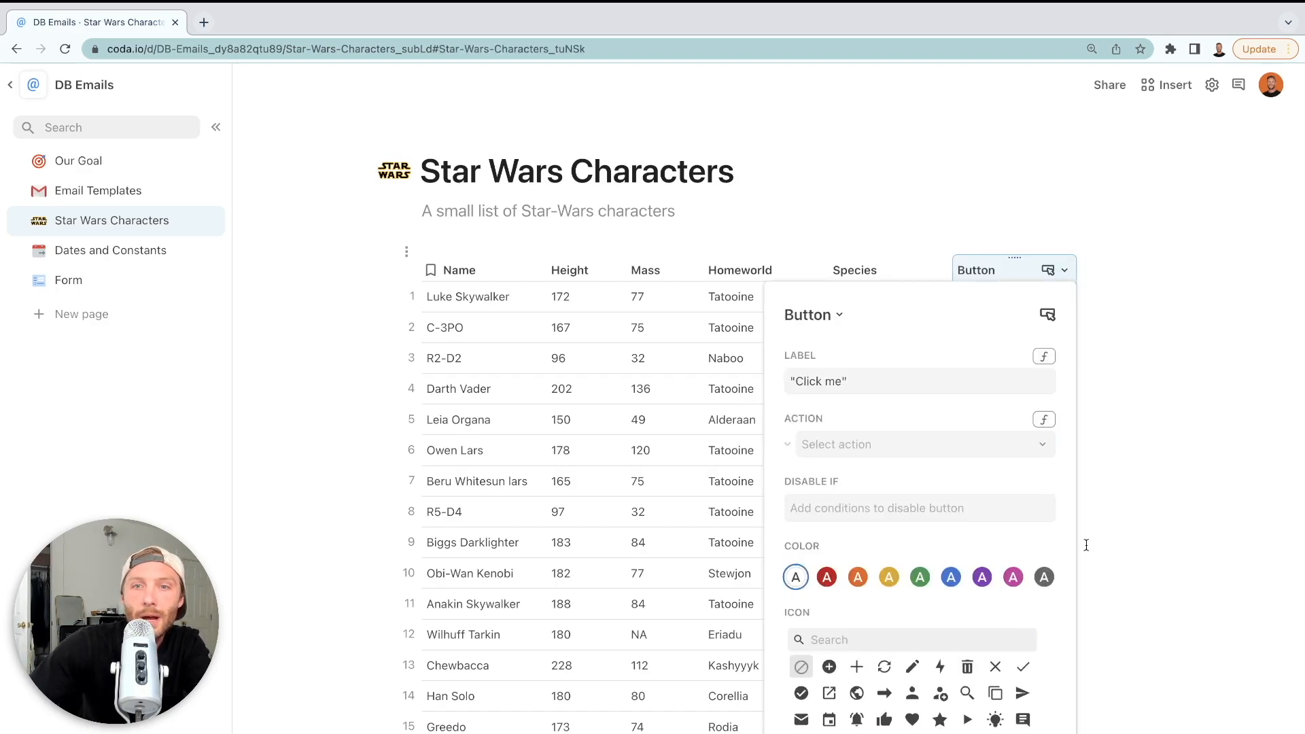
left_click(1041, 445)
scroll(924, 632, "down", 1)
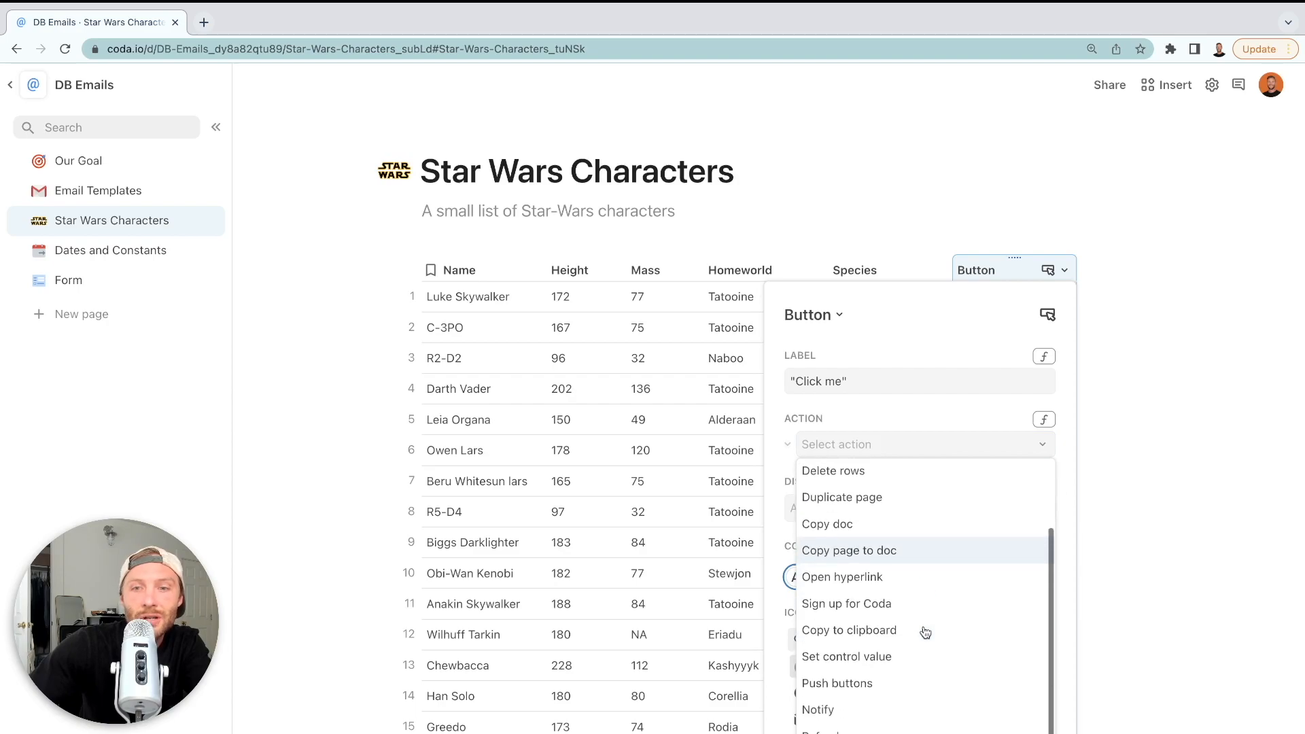
mouse_move(932, 731)
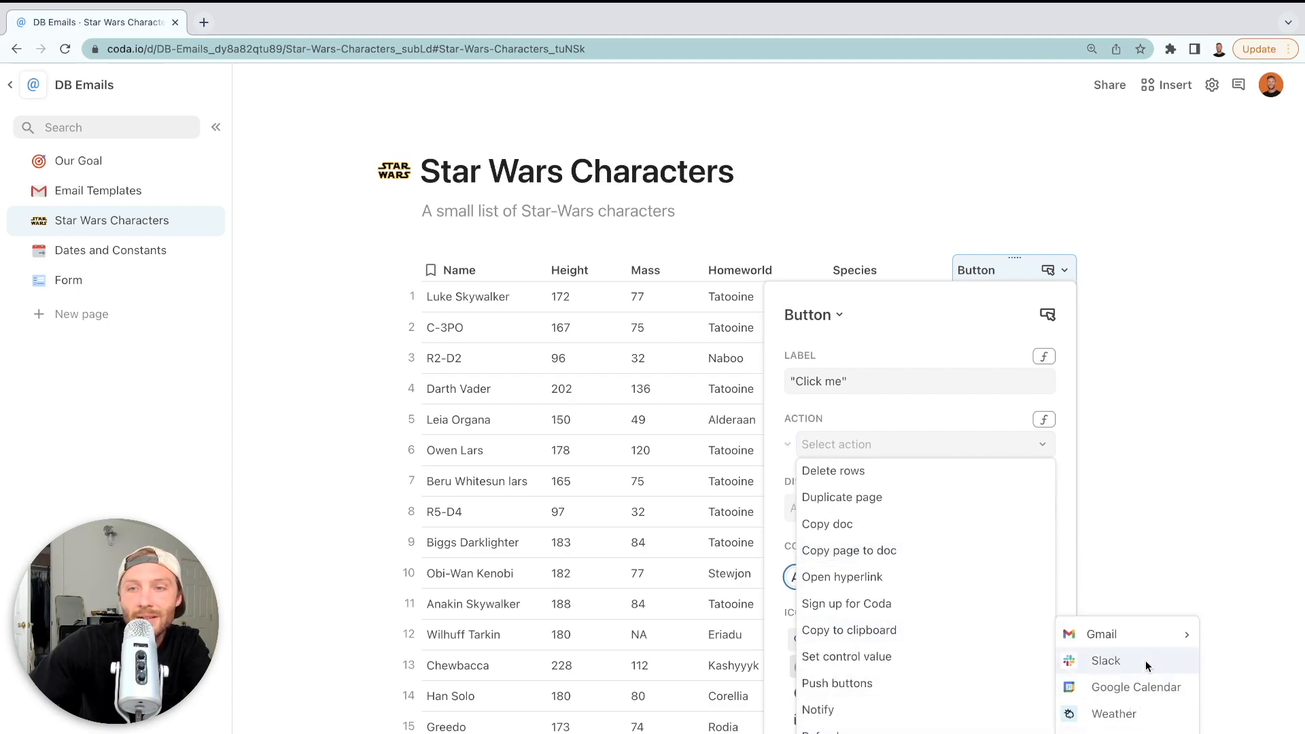
mouse_move(1153, 643)
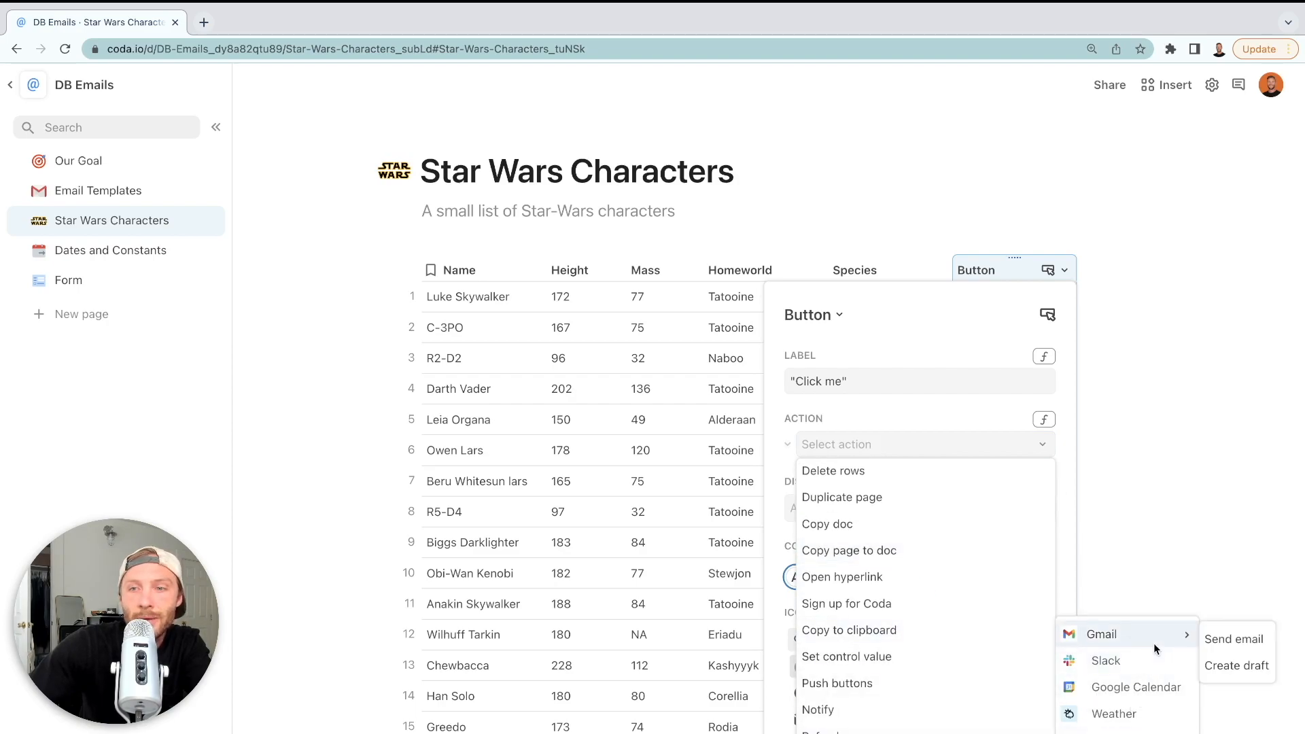
left_click(1234, 640)
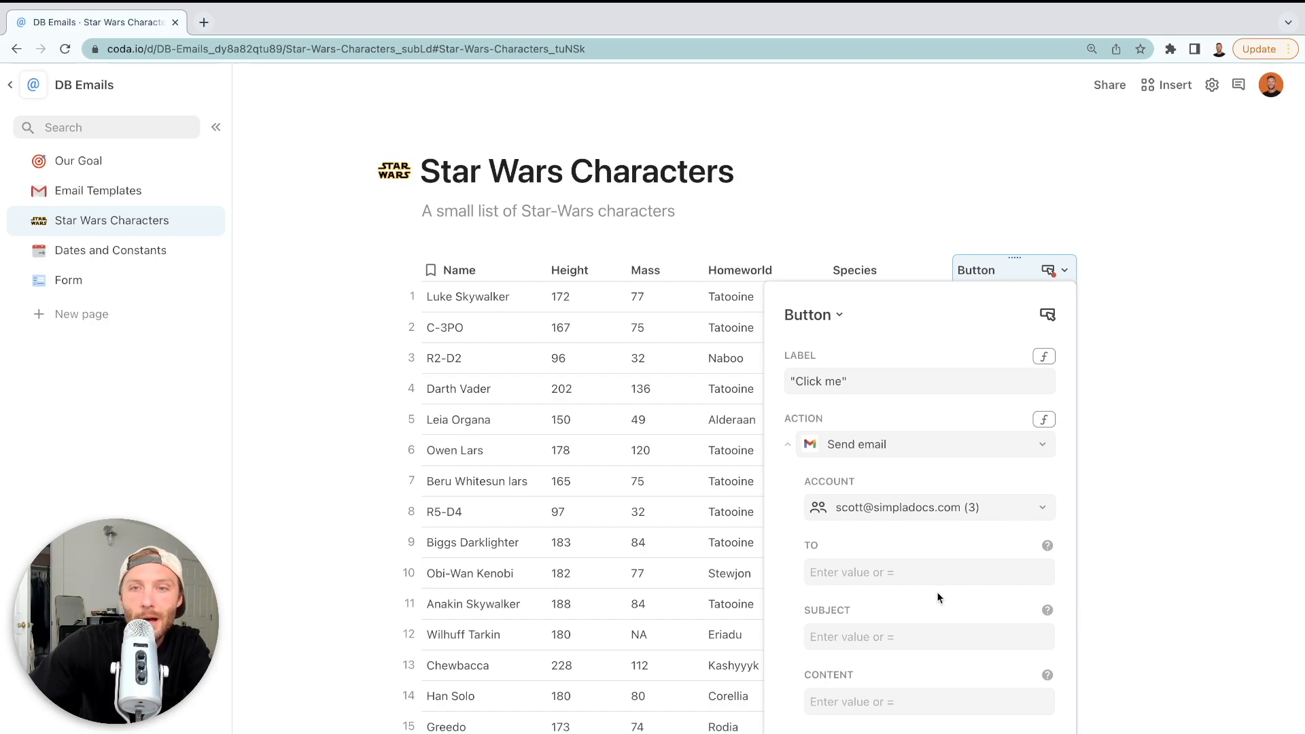
left_click(845, 571)
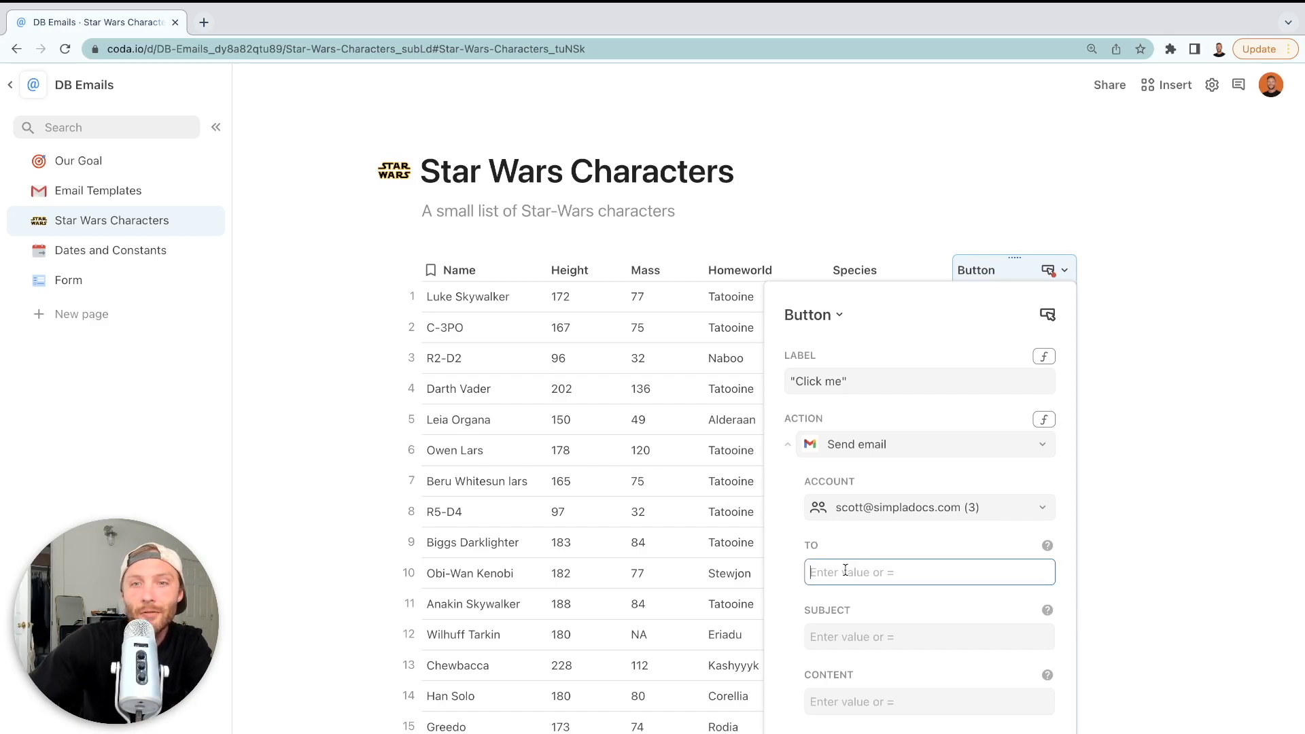
left_click(679, 480)
Add a new column to the characters table and name it Email
left_click(1086, 268)
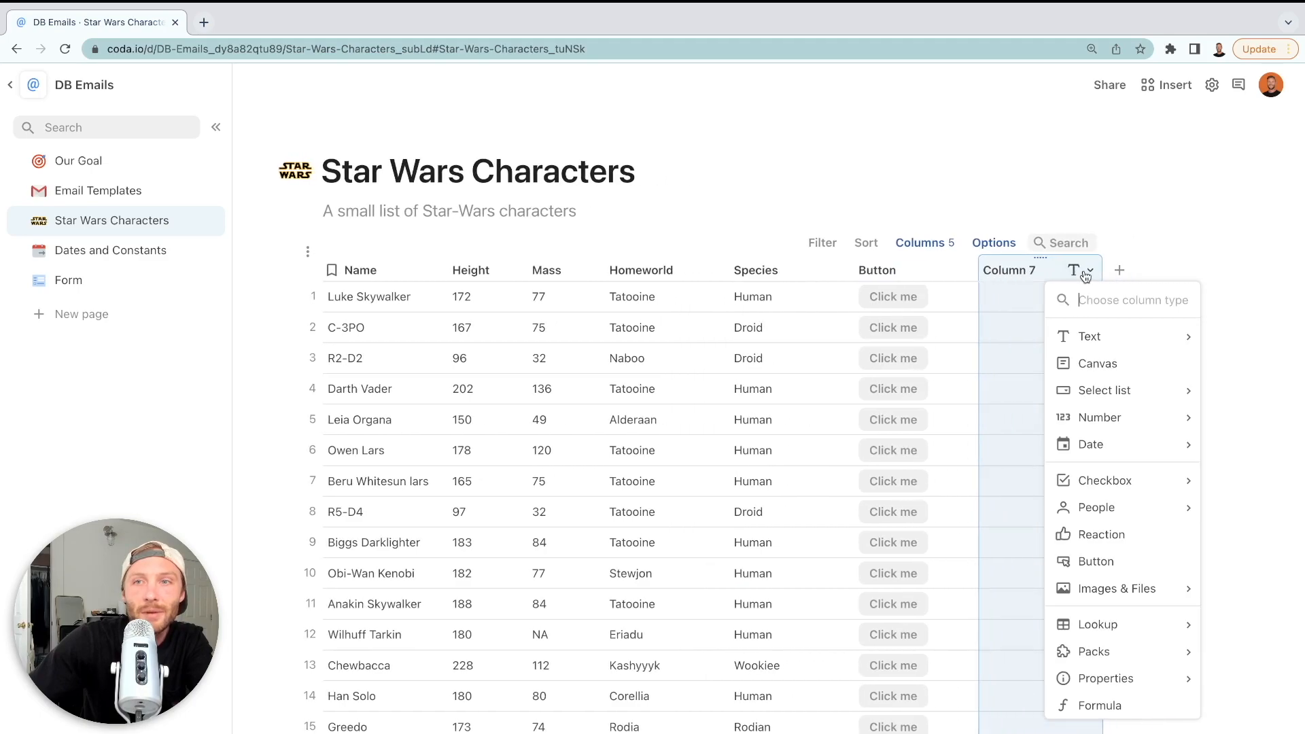
left_click(1009, 269)
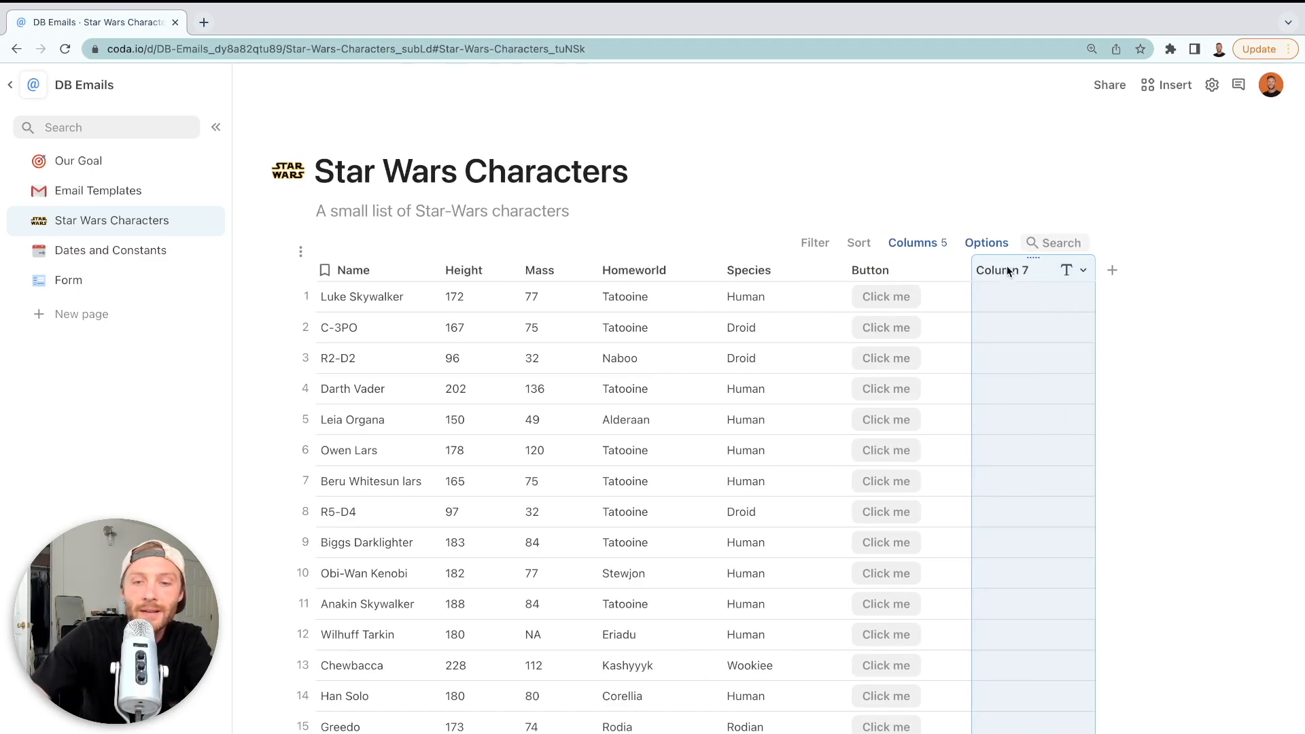
left_click(1009, 269)
type("Email")
left_click(1030, 286)
left_click(1016, 273)
key("equal")
type("form")
key("Tab")
key("BackSpace")
key("BackSpace")
key("BackSpace")
key("BackSpace")
key("BackSpace")
key("BackSpace")
key("BackSpace")
key("BackSpace")
type("at(")
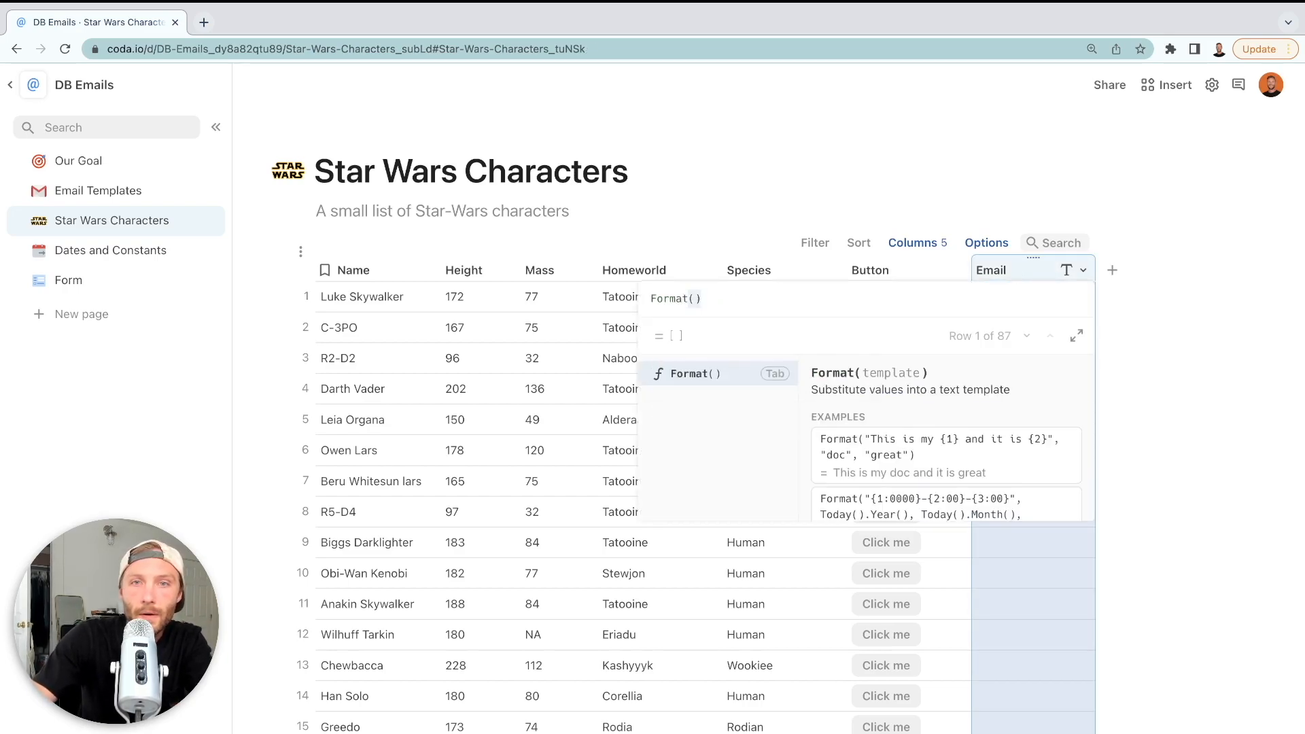
key("Tab")
type("\"")
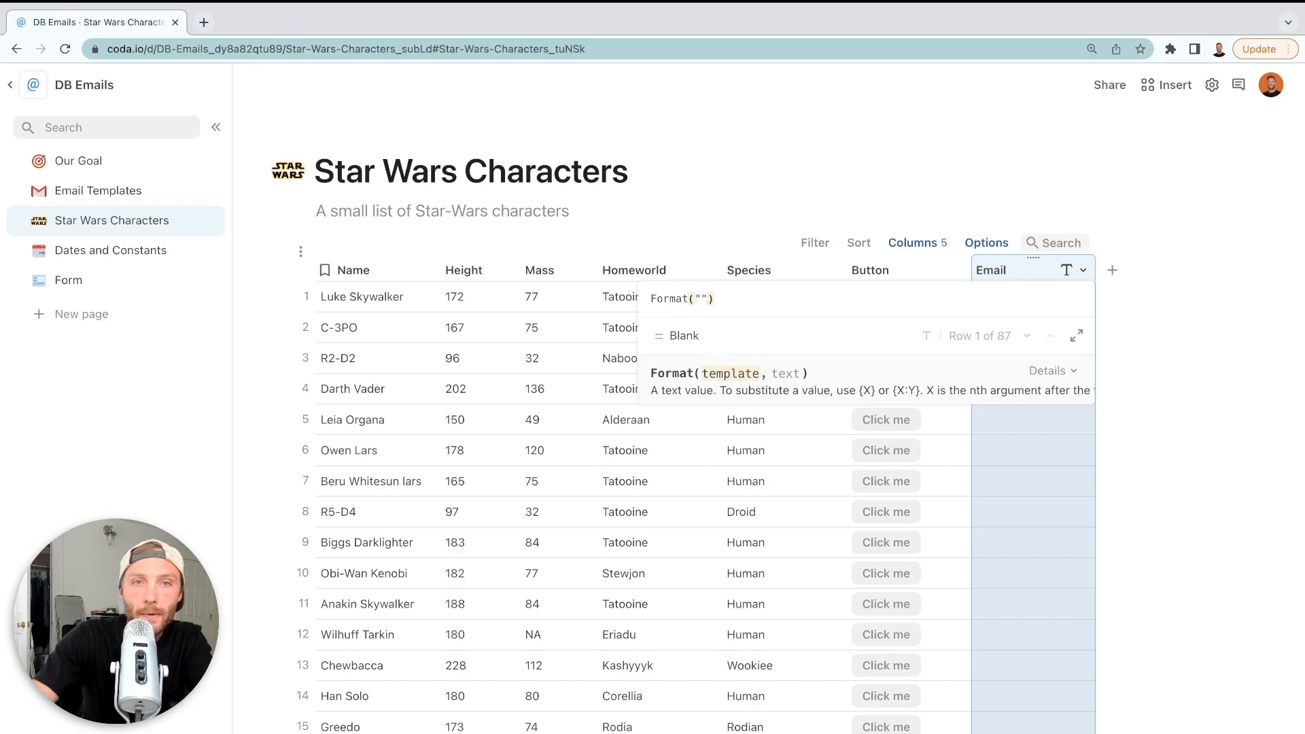
type("{1}")
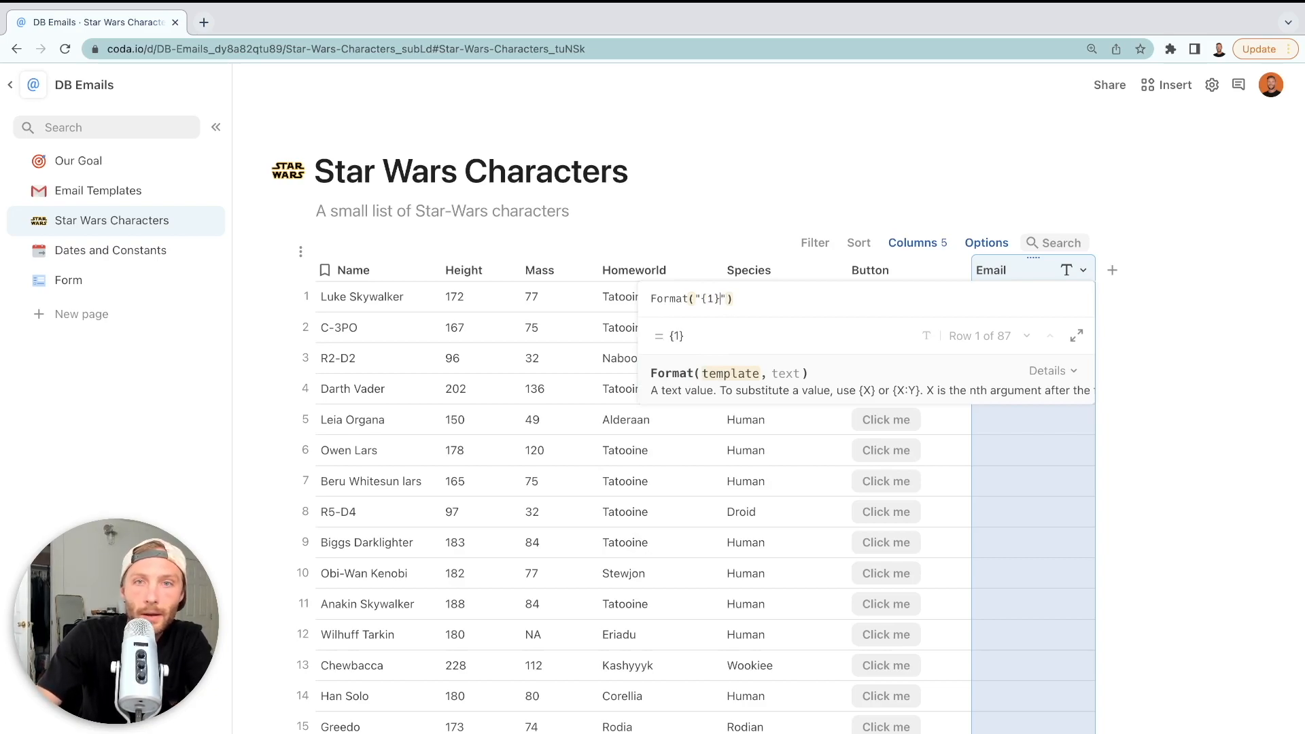
type("@lightside.com")
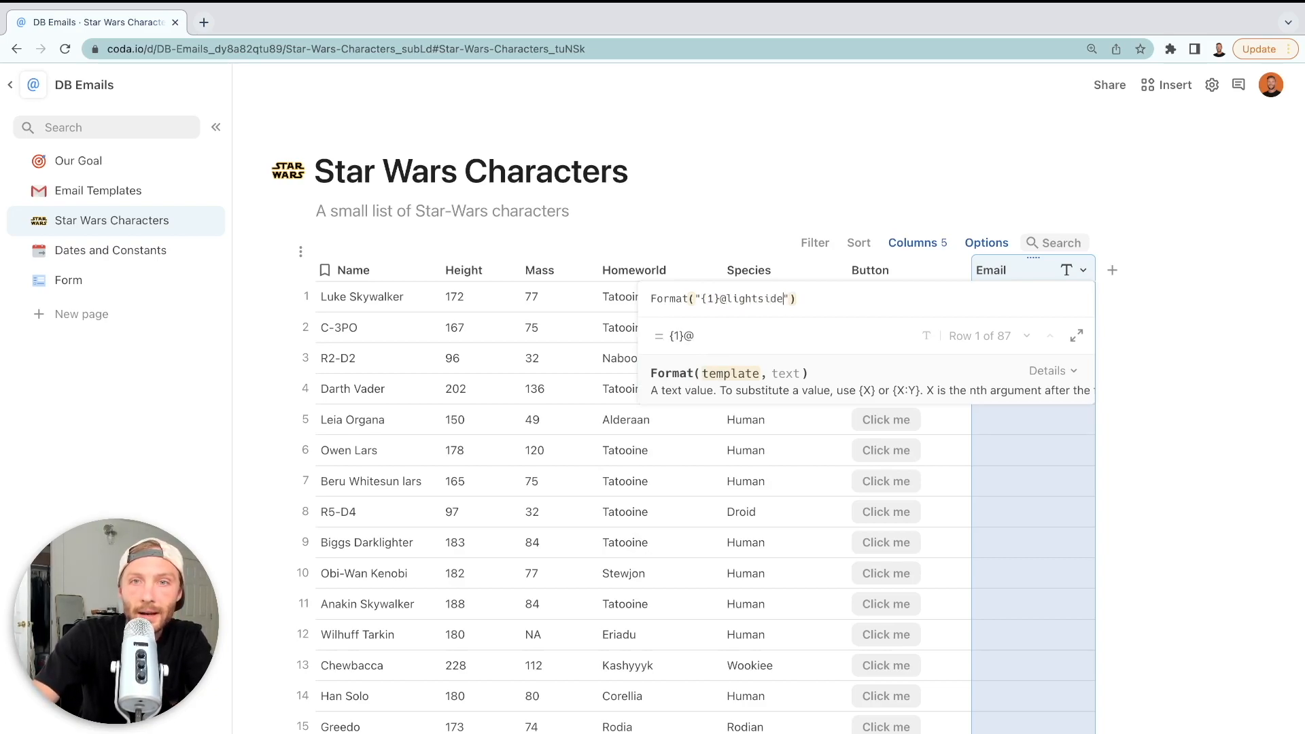
key("Return")
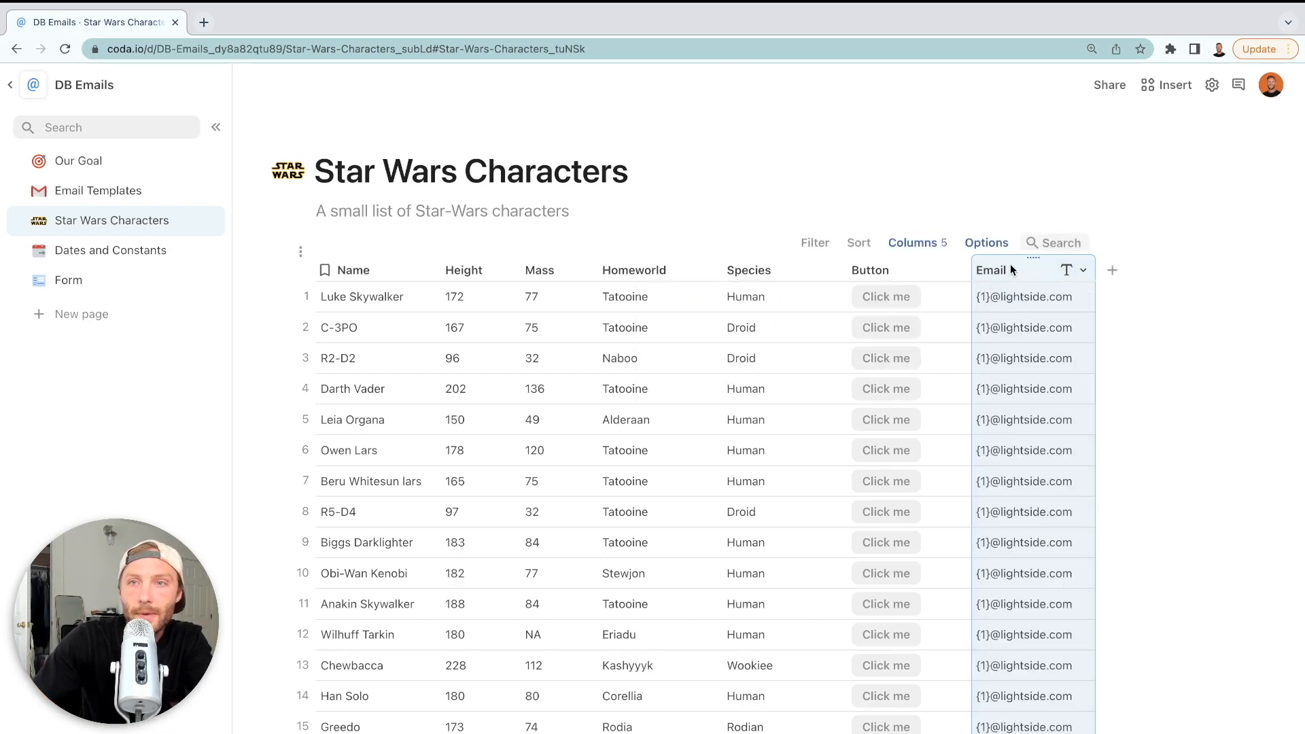
Add Name.RegexReplace("\s.*","").Lower() to the formula, then widen the column and move it beside Name
double_click(1012, 270)
left_click(815, 300)
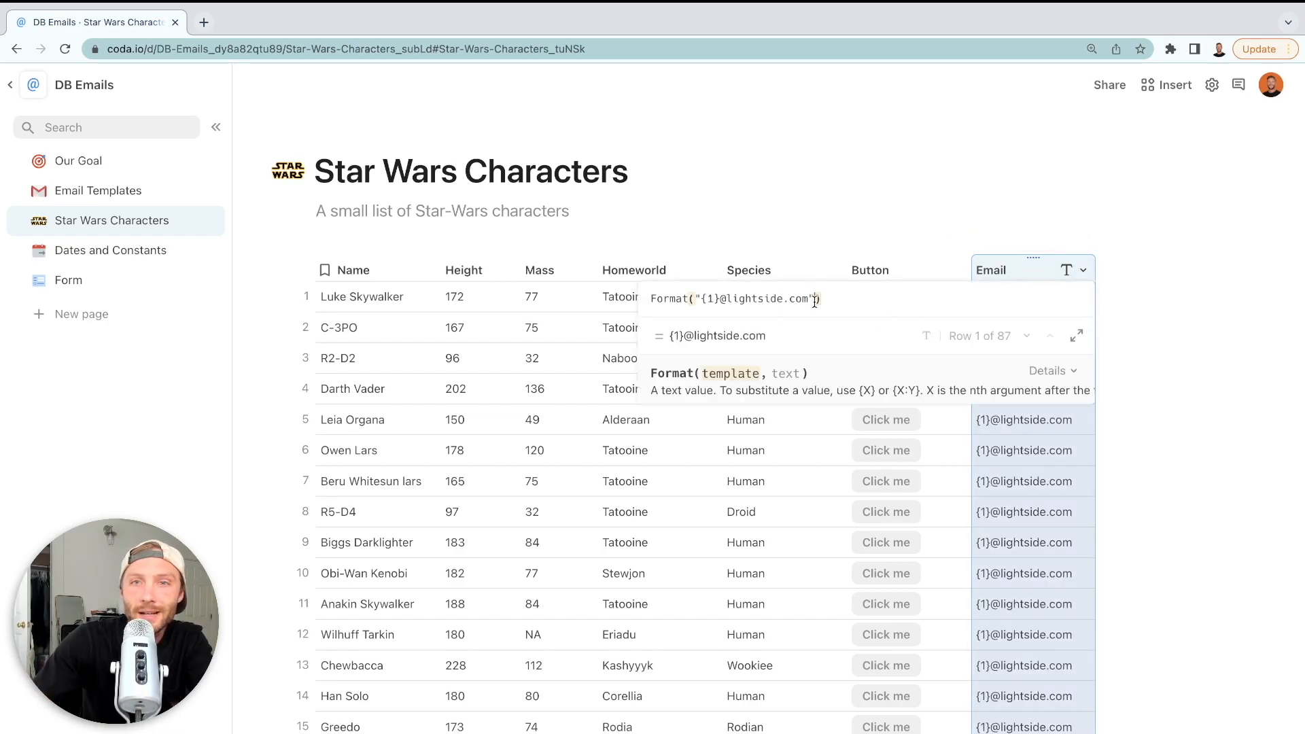
type(",name")
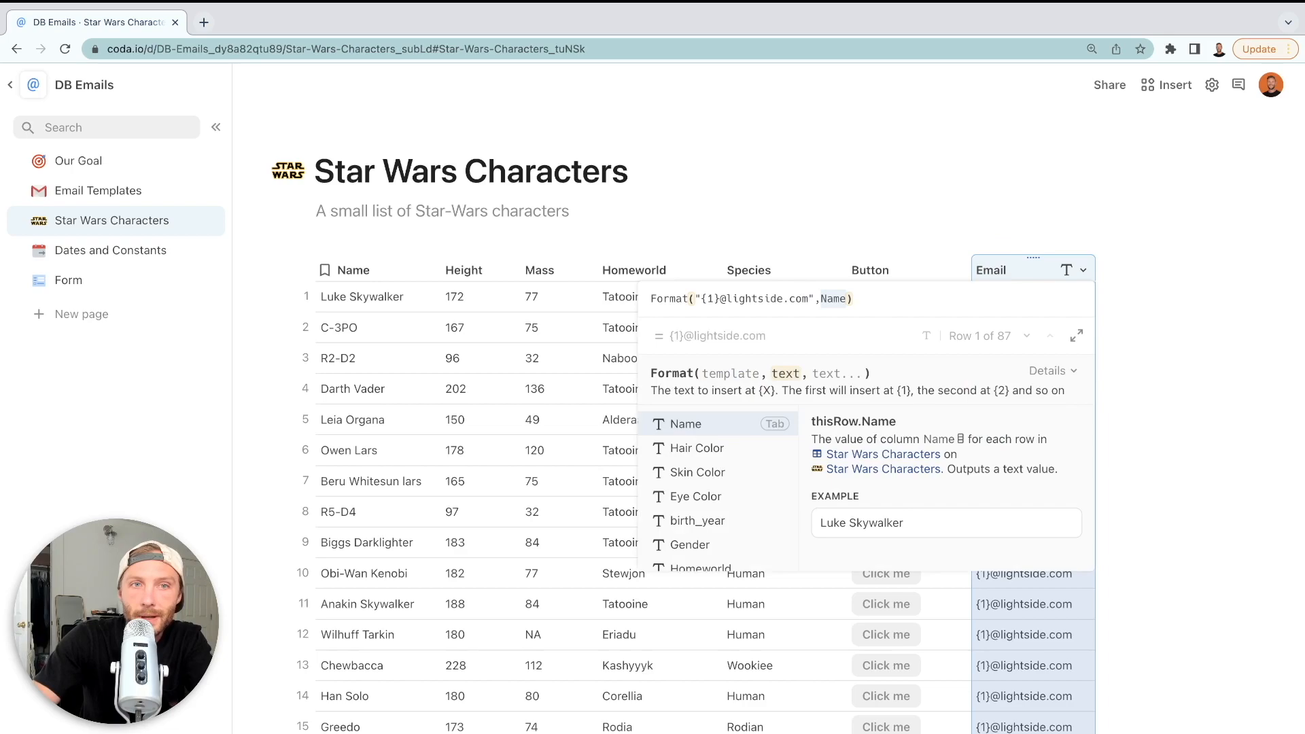
key("Tab")
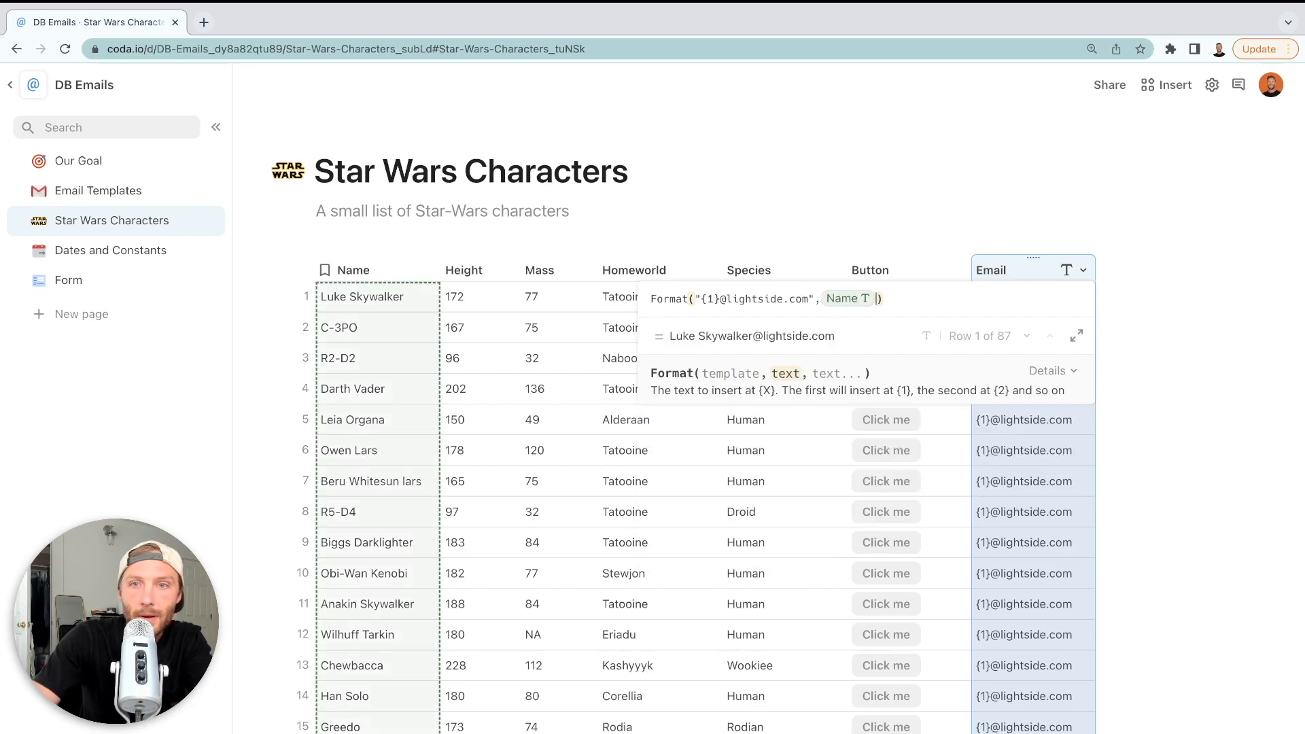
type(".regexReplace(,")
key("Tab")
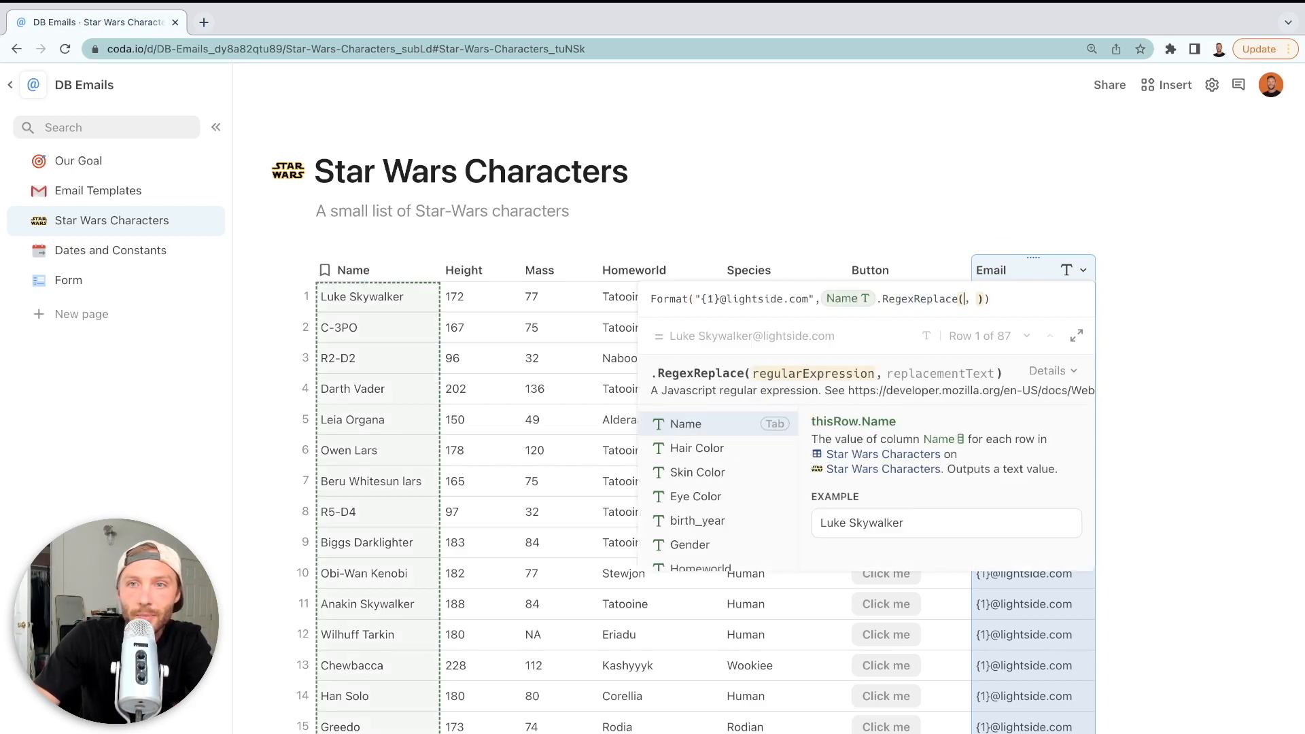
type("\"")
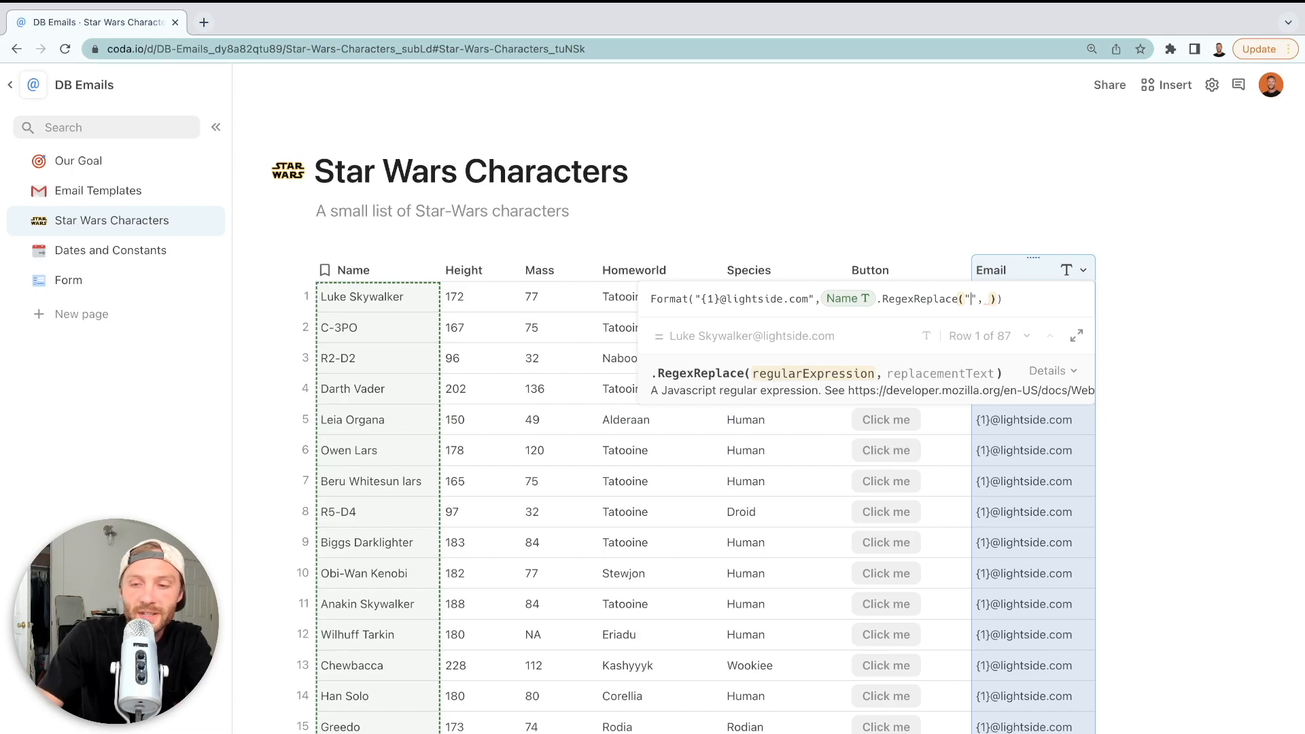
type("\\s.*")
key("Right")
key("Right")
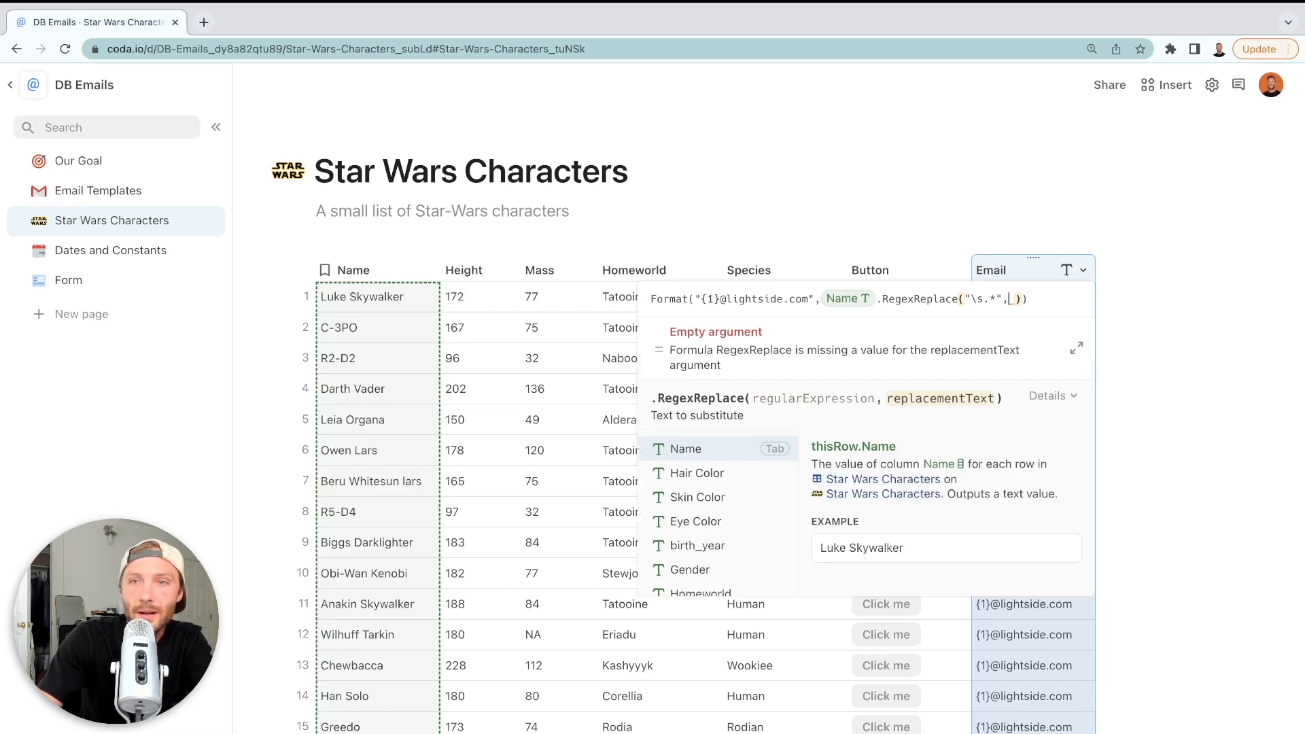
type("\"")
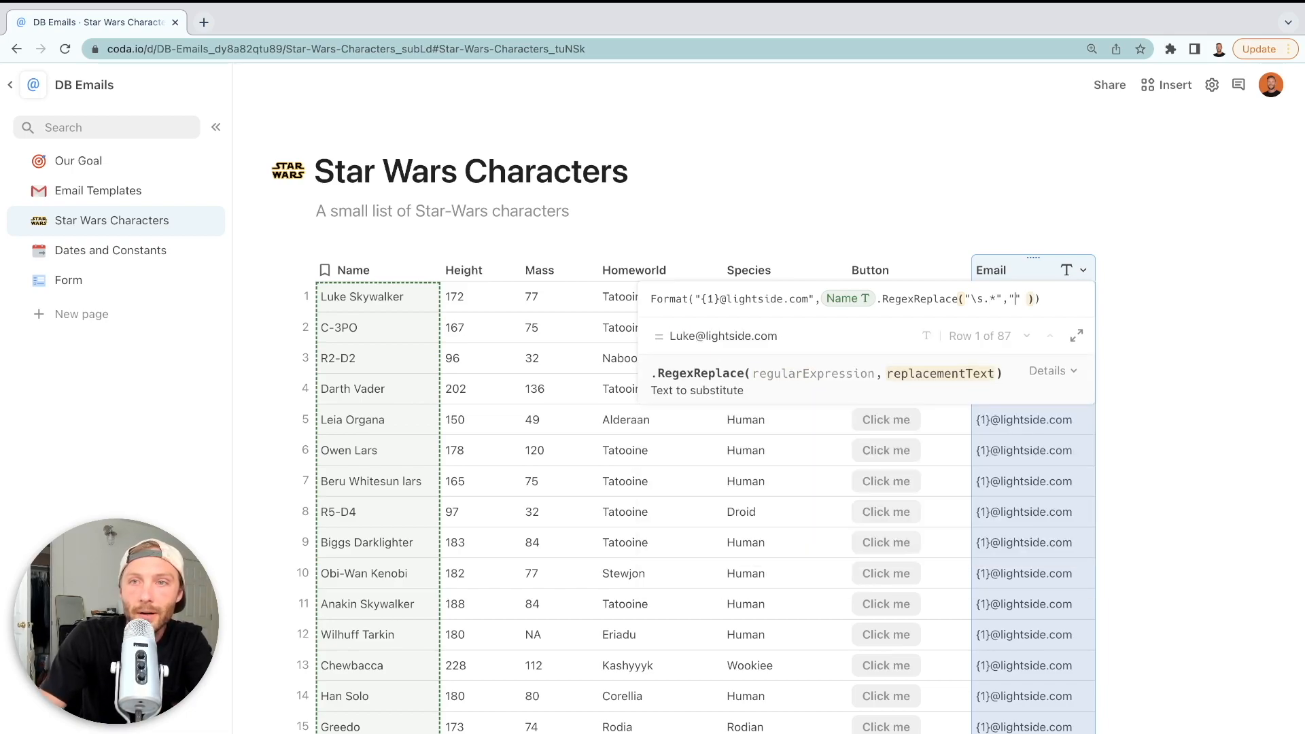
key("End")
key("Left")
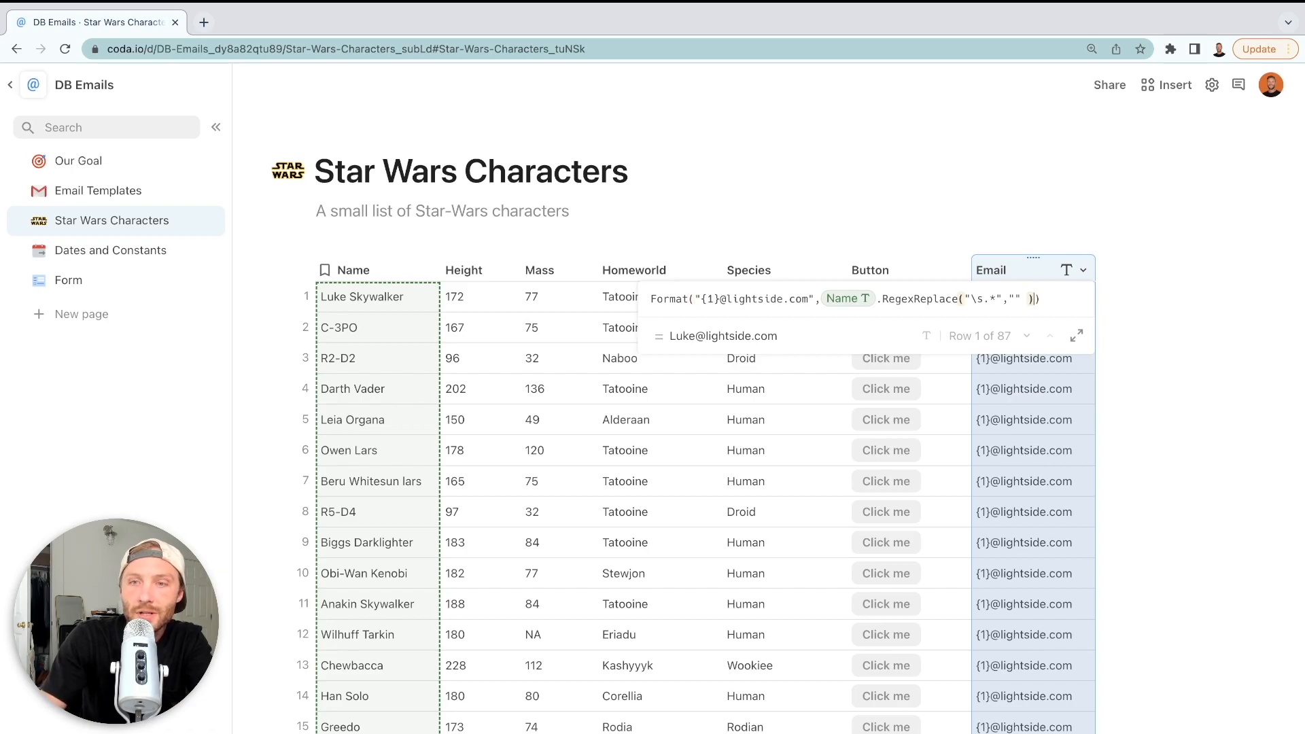
type(".Lower()")
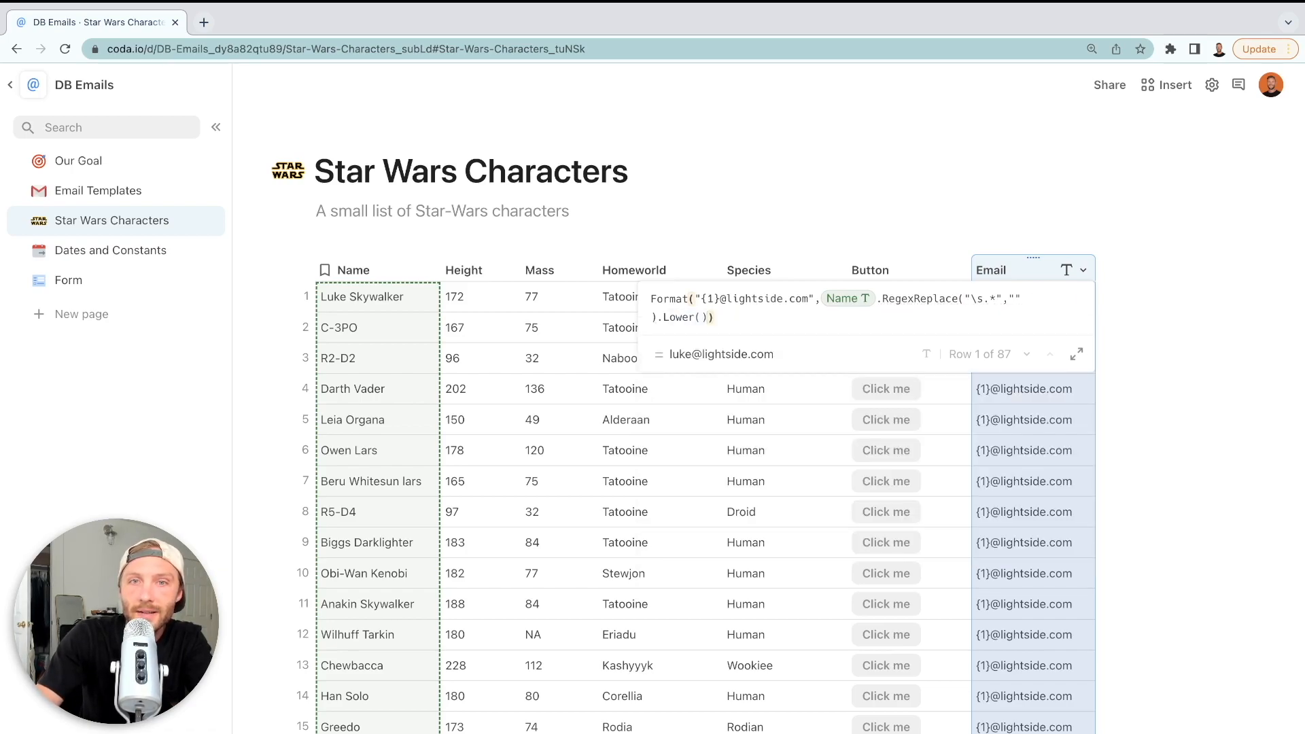
key("Return")
left_click_drag(1094, 266, 1147, 269)
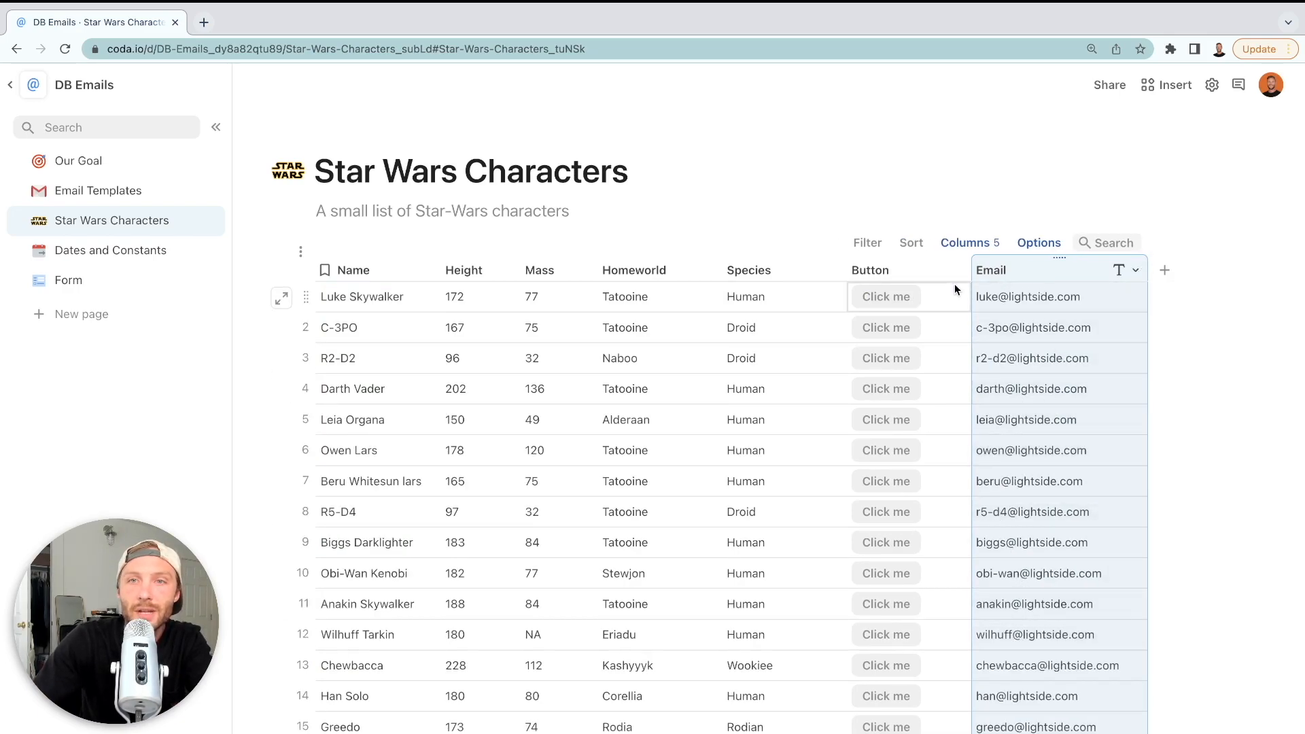
left_click_drag(978, 270, 464, 268)
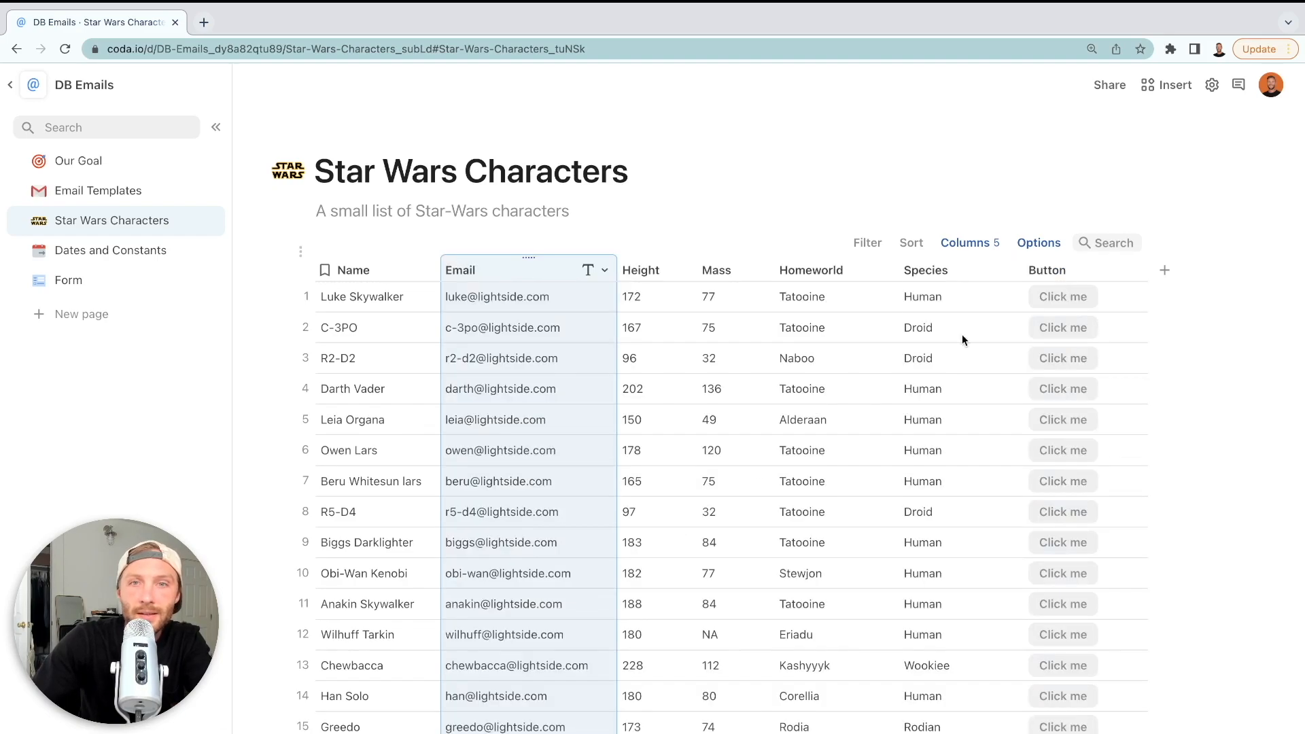
Make the Button send an email to each row's Email column
left_click(1128, 270)
left_click(1138, 324)
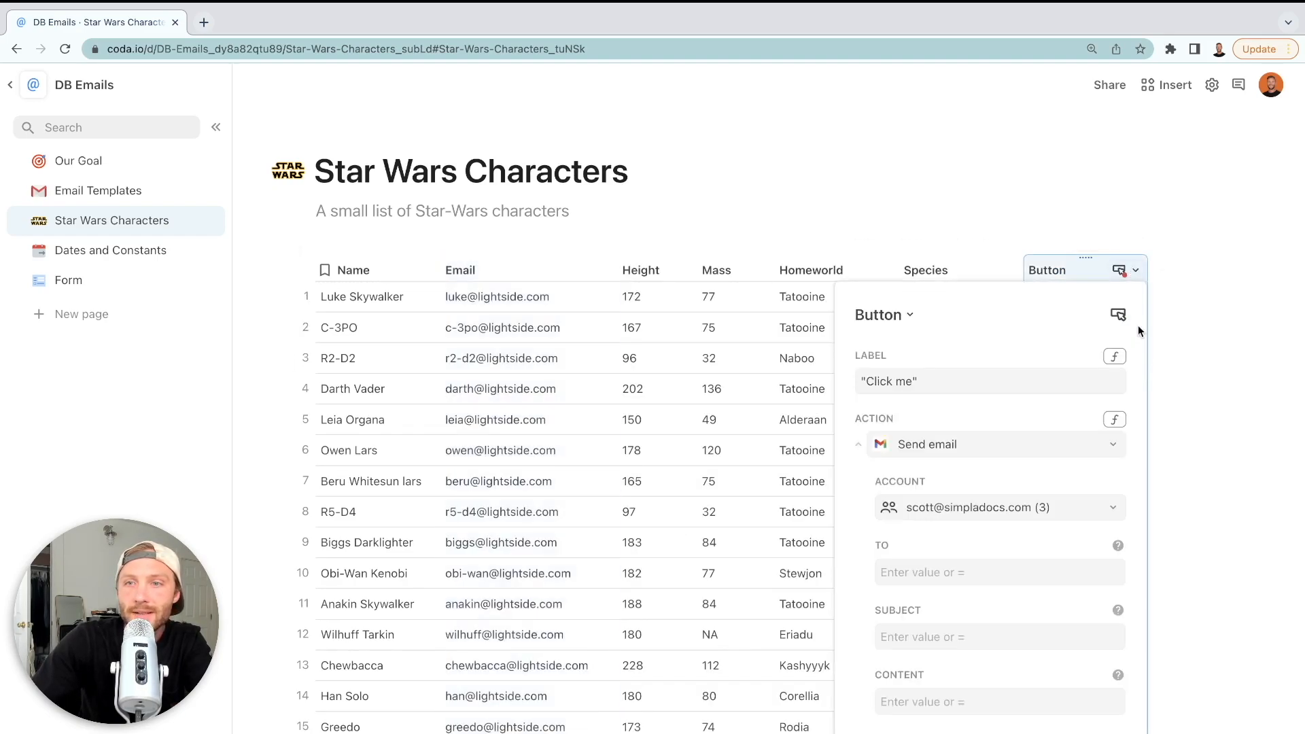
left_click(938, 573)
type("=")
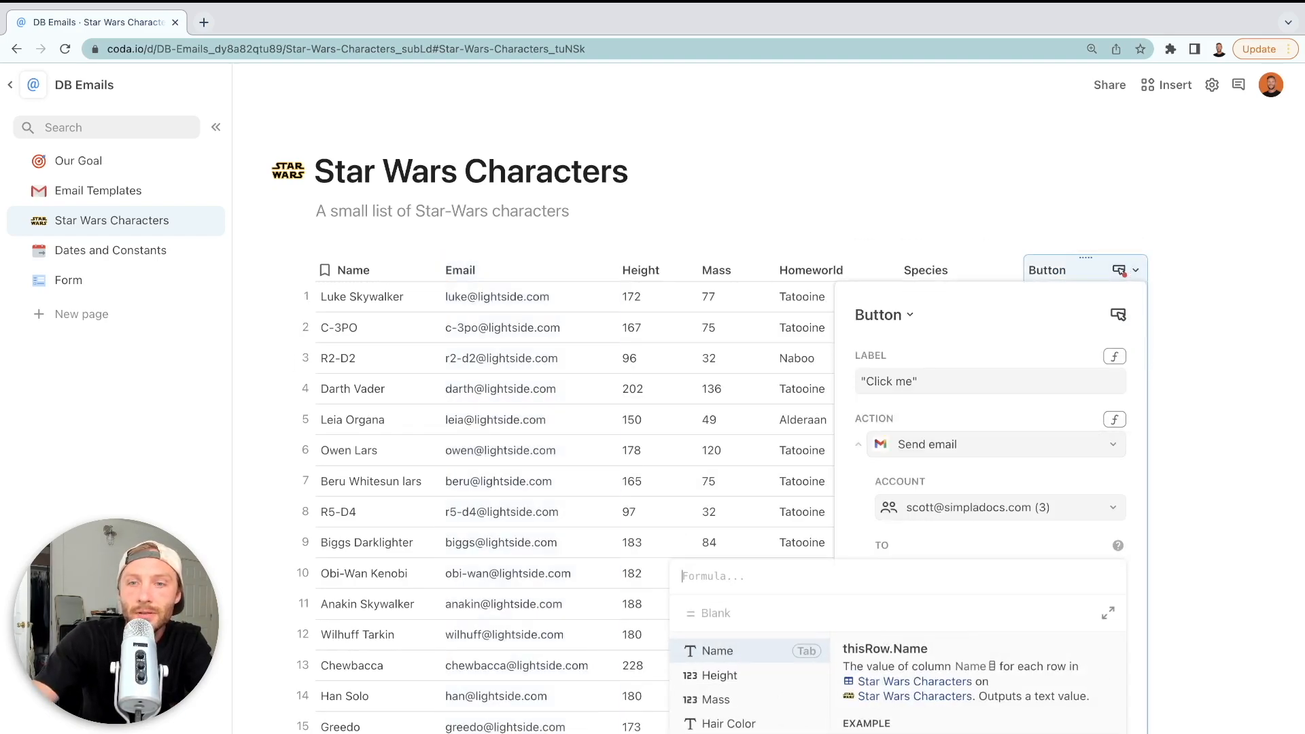
type("Email")
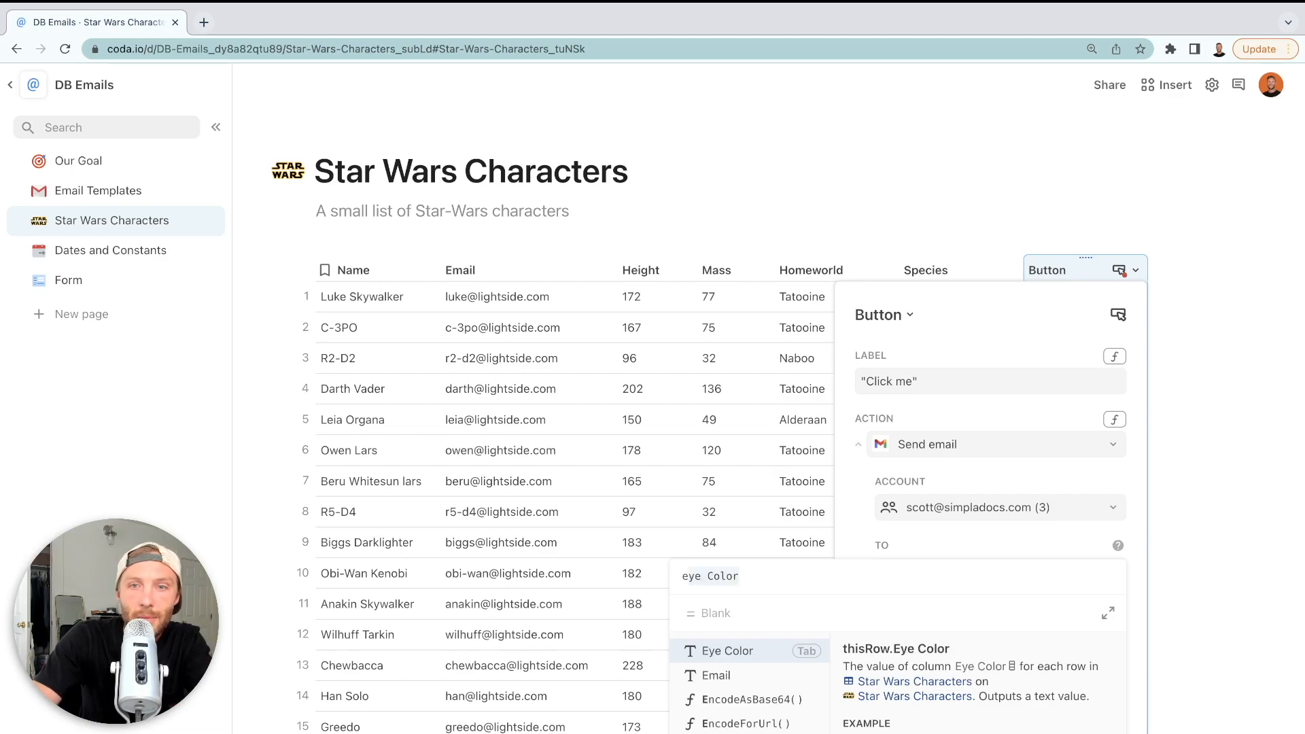
key("Tab")
key("Return")
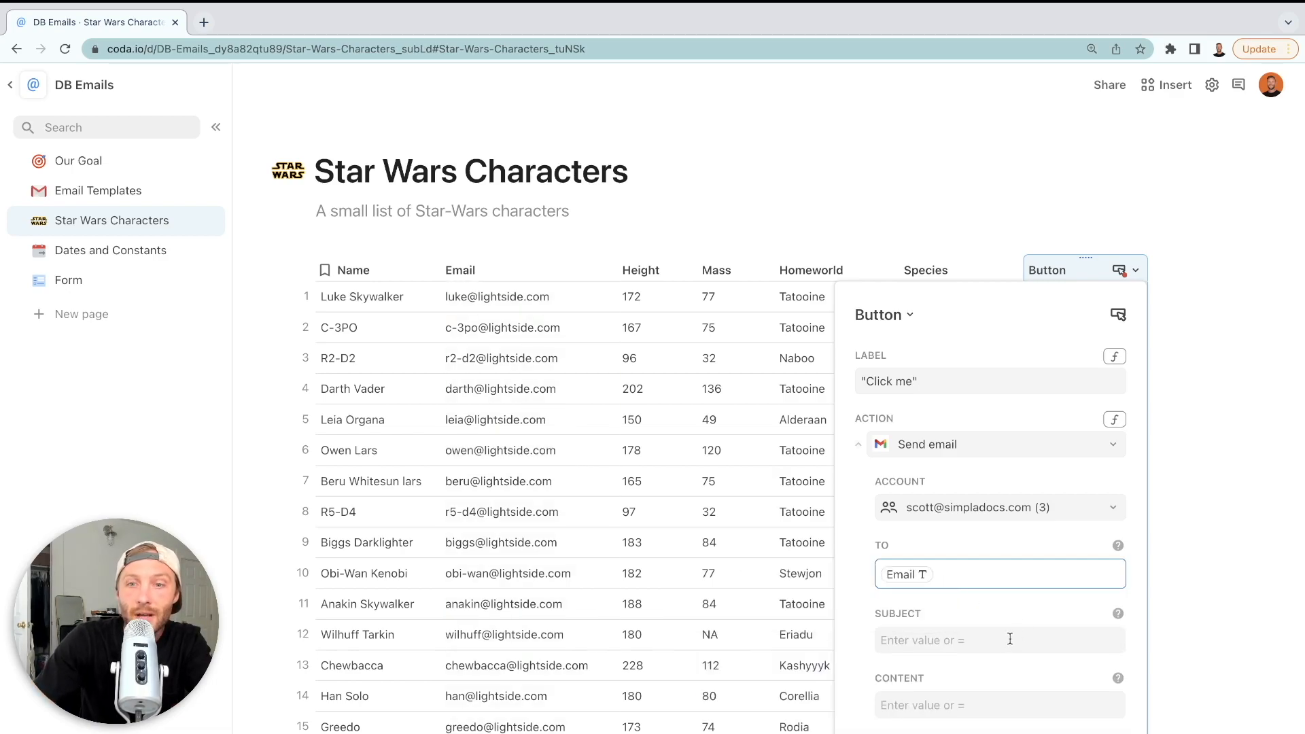
Set the email subject formula to the Initial Email template's Subject
left_click(1010, 639)
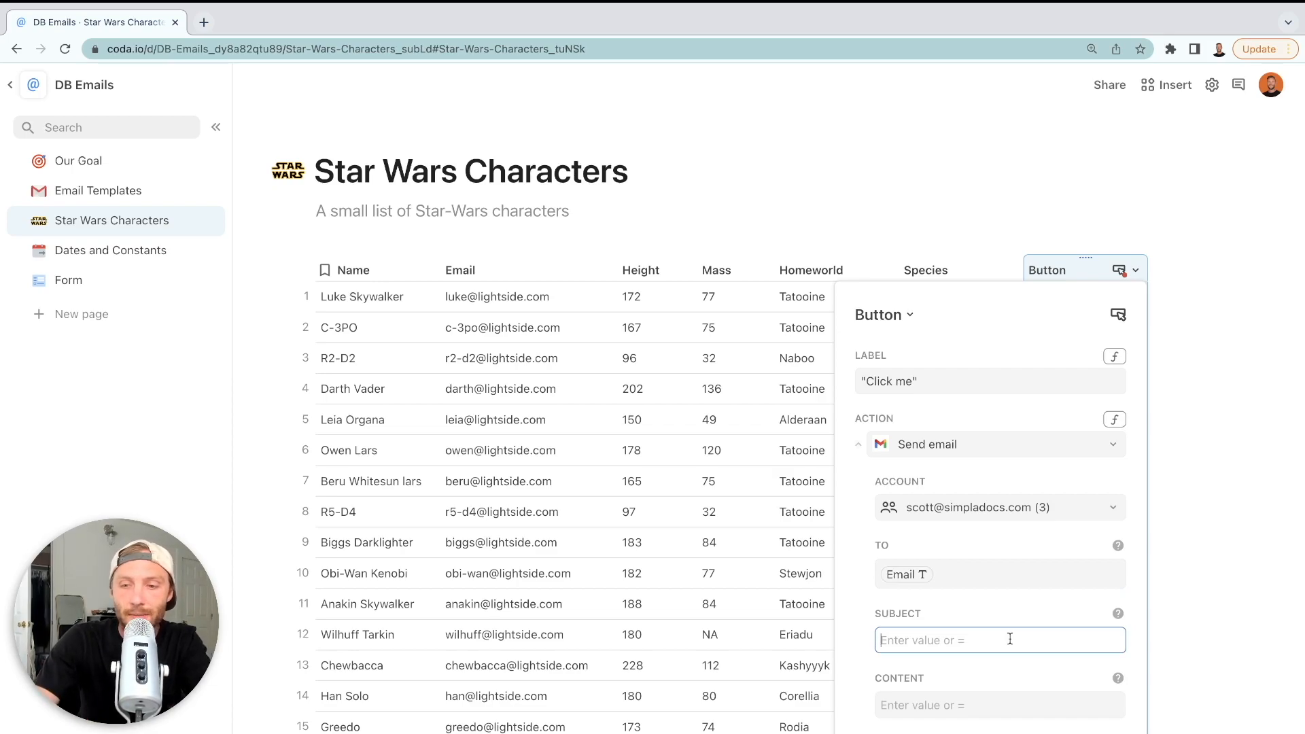
type("=")
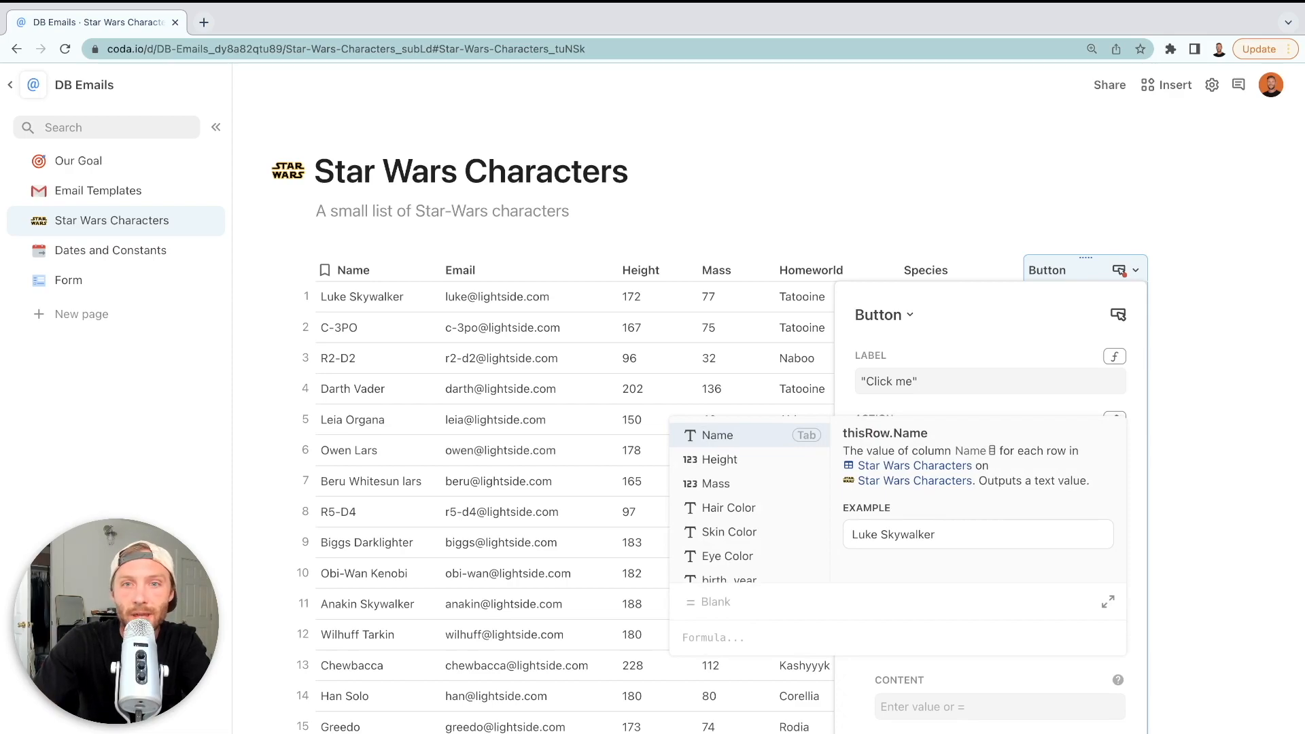
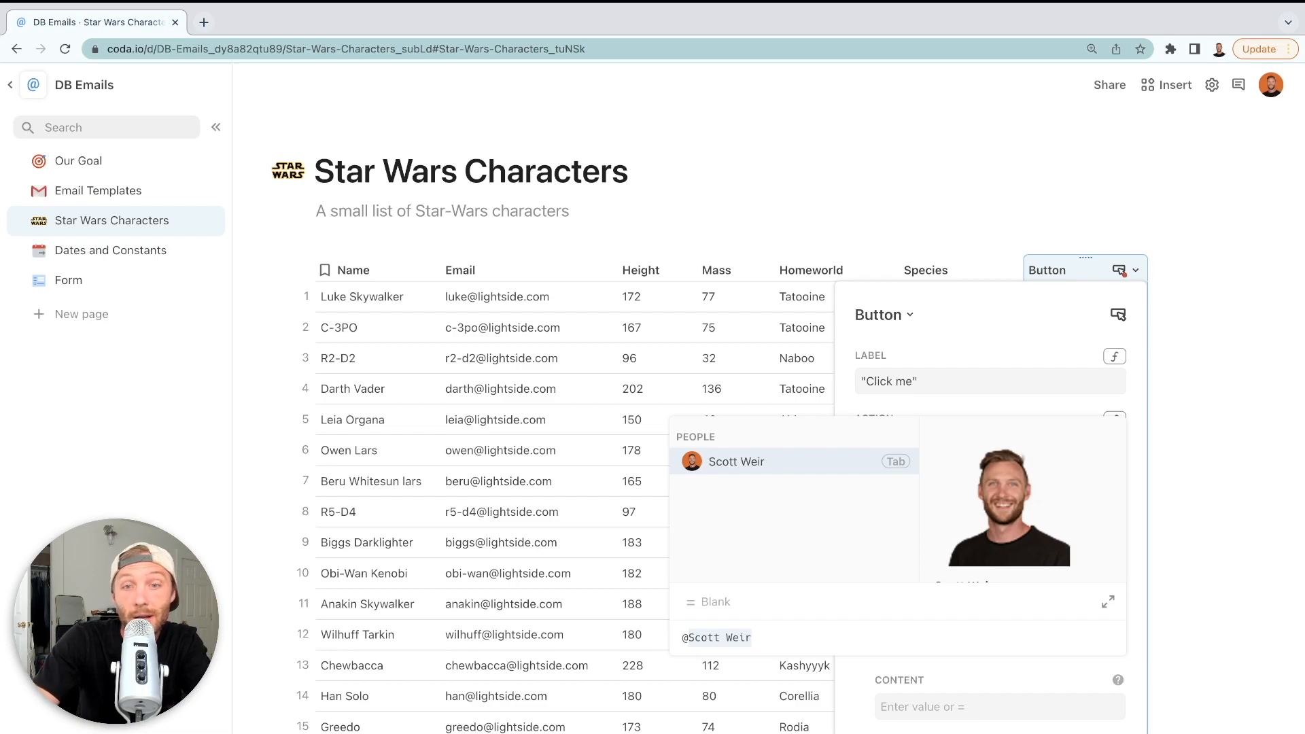
type("initial Email")
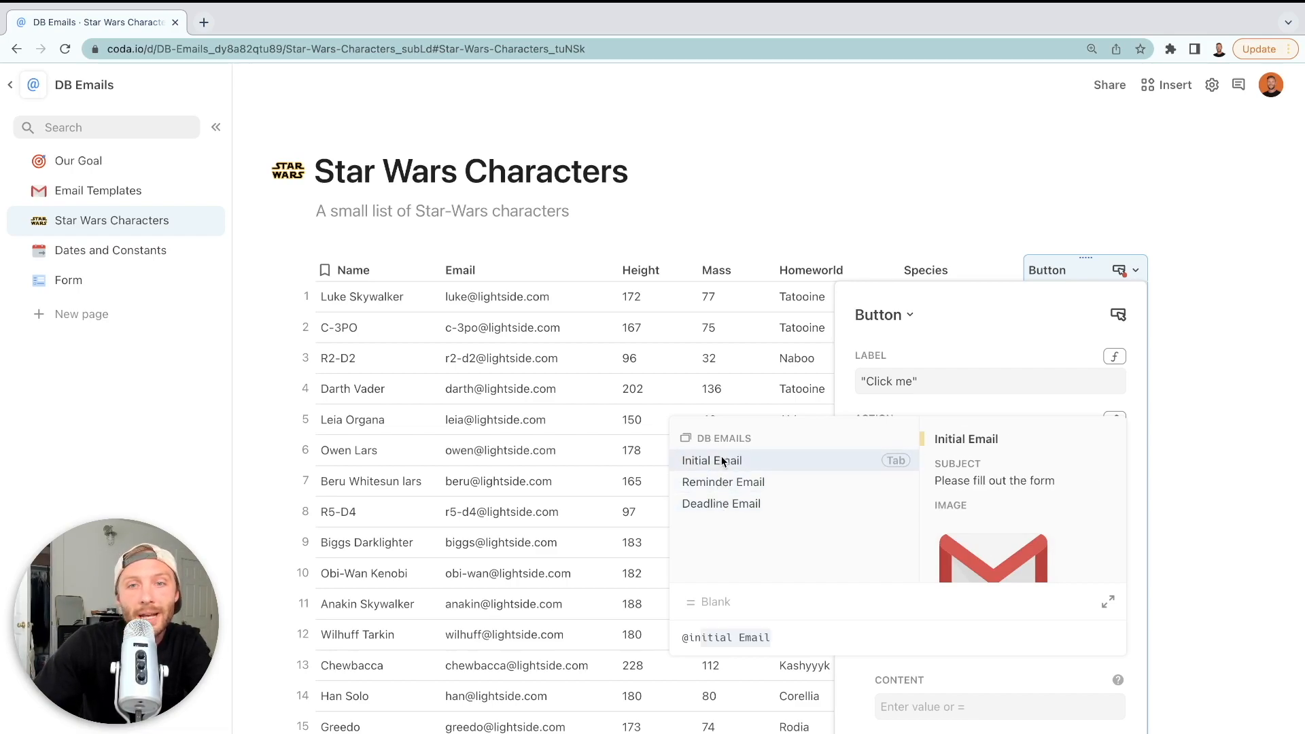
left_click(722, 459)
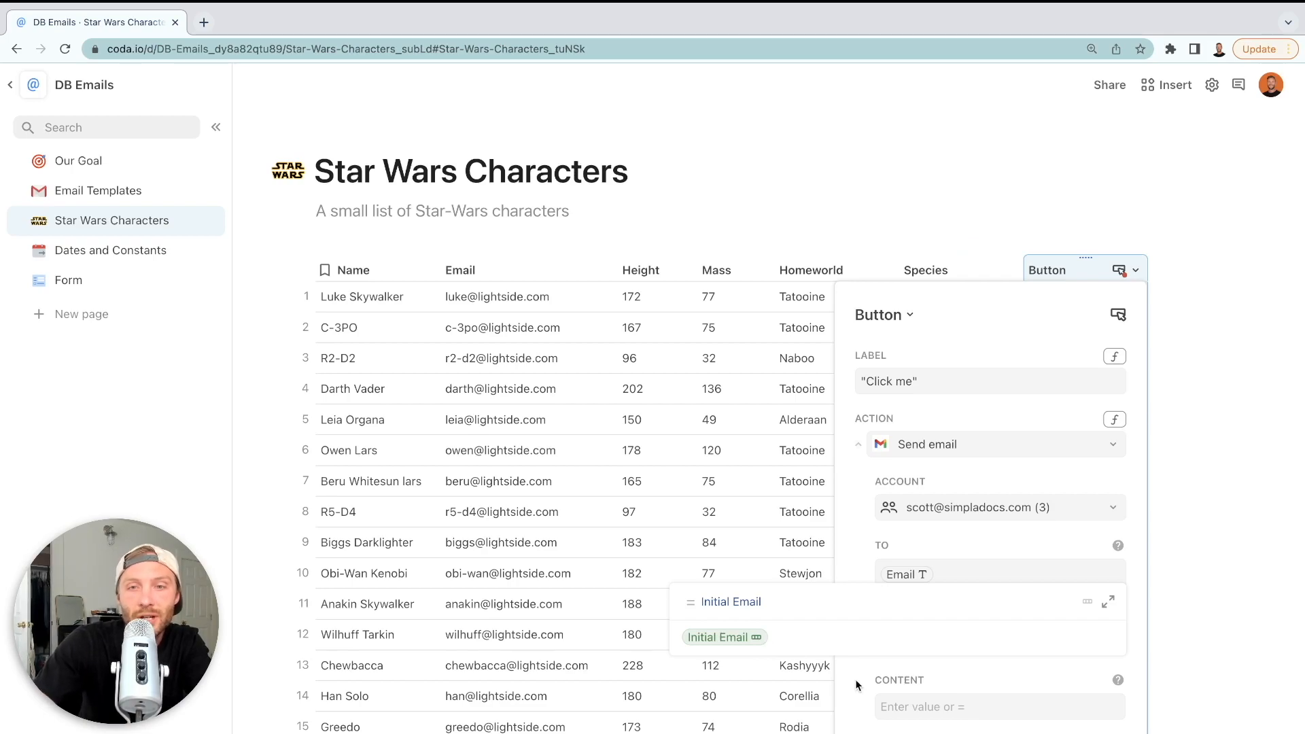
type(".subject")
key("Tab")
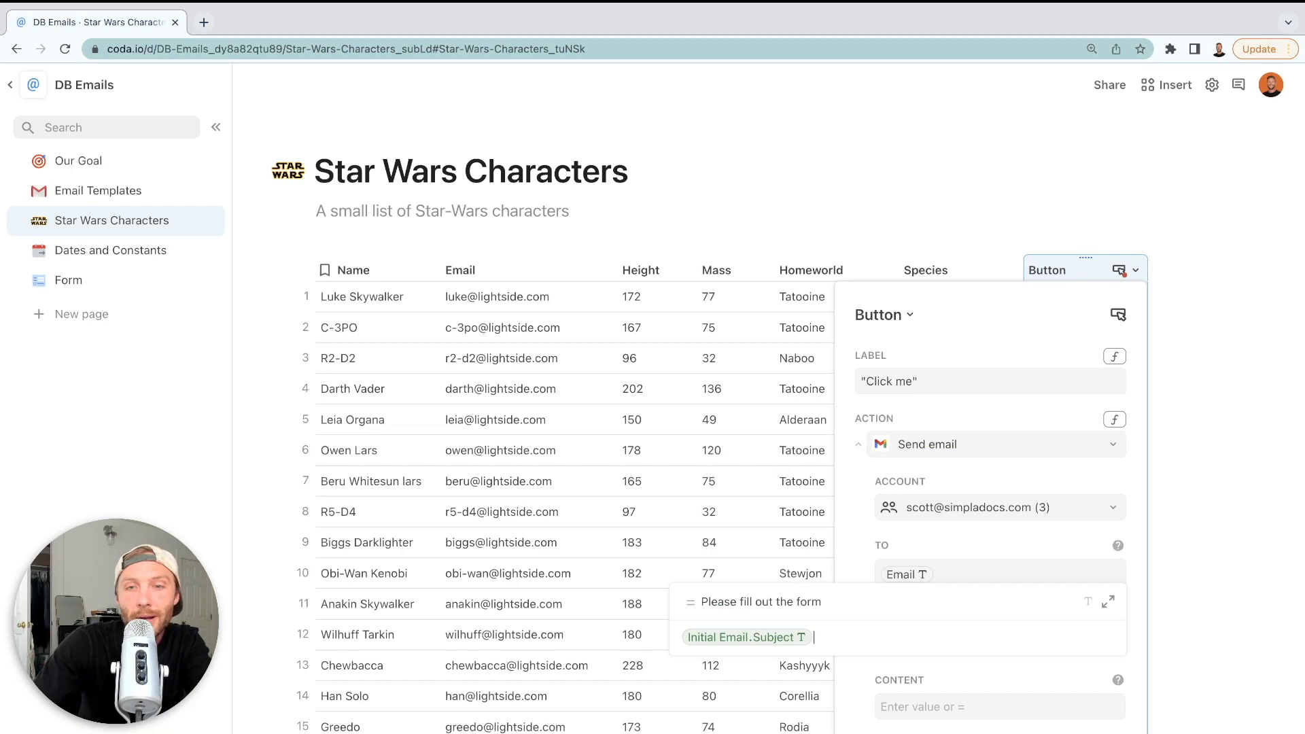
key("Return")
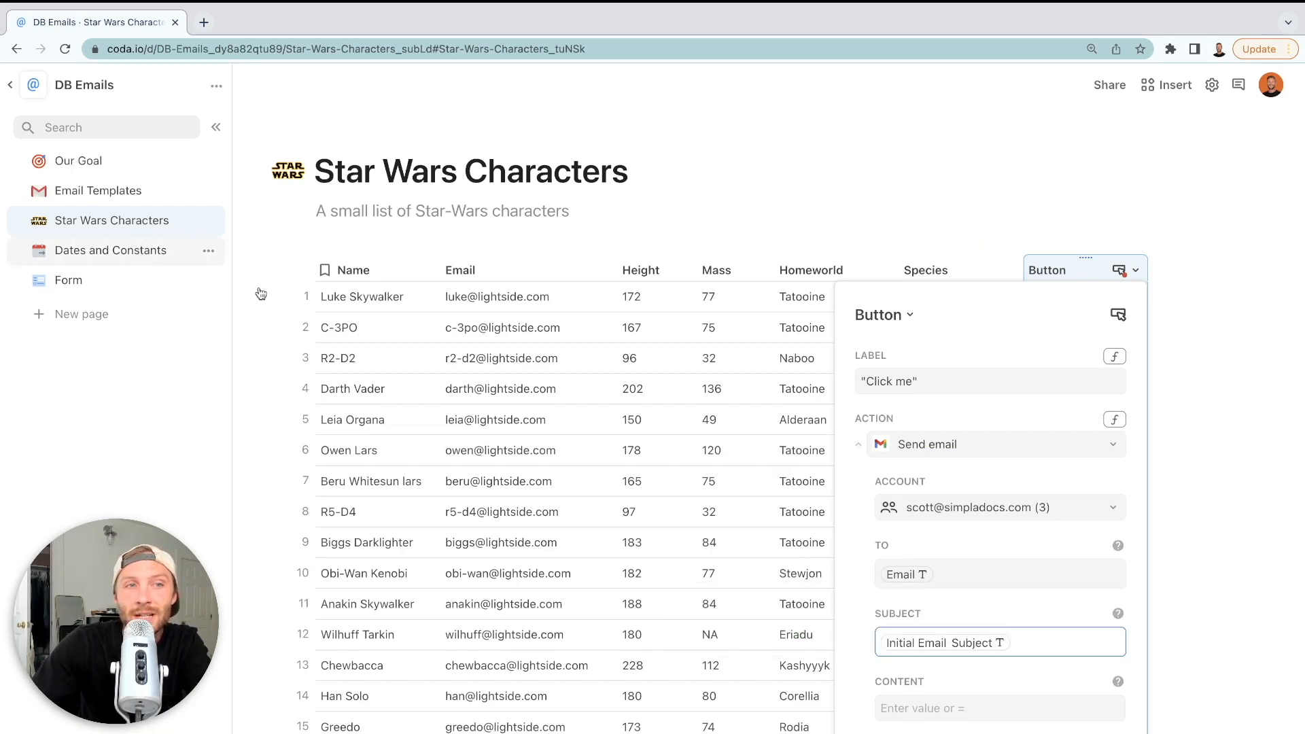
left_click(139, 188)
Replace the Initial Email subject with 'Welcome! Please sign up for the class'
left_click(140, 190)
left_click(509, 324)
left_click(438, 384)
type("Welcome")
type("! {1")
key("BackSpace")
key("BackSpace")
type("Ple")
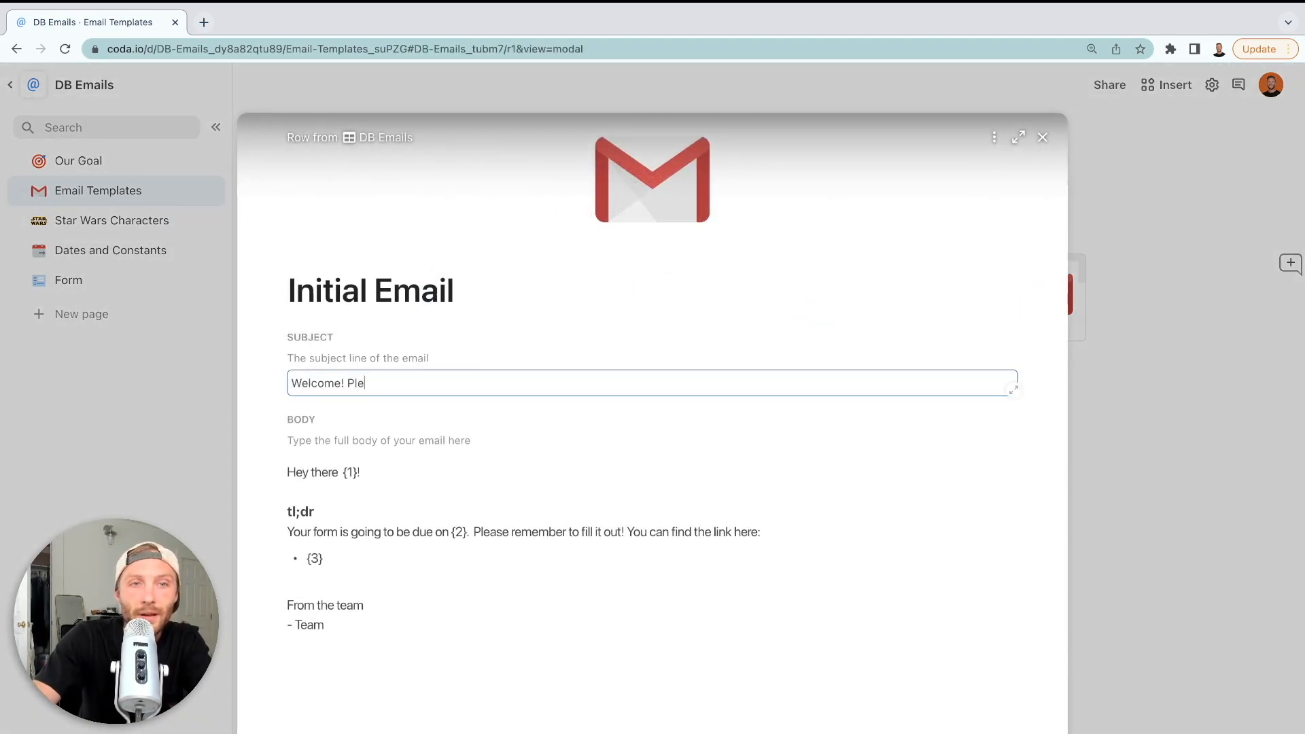
type("ase sign up for")
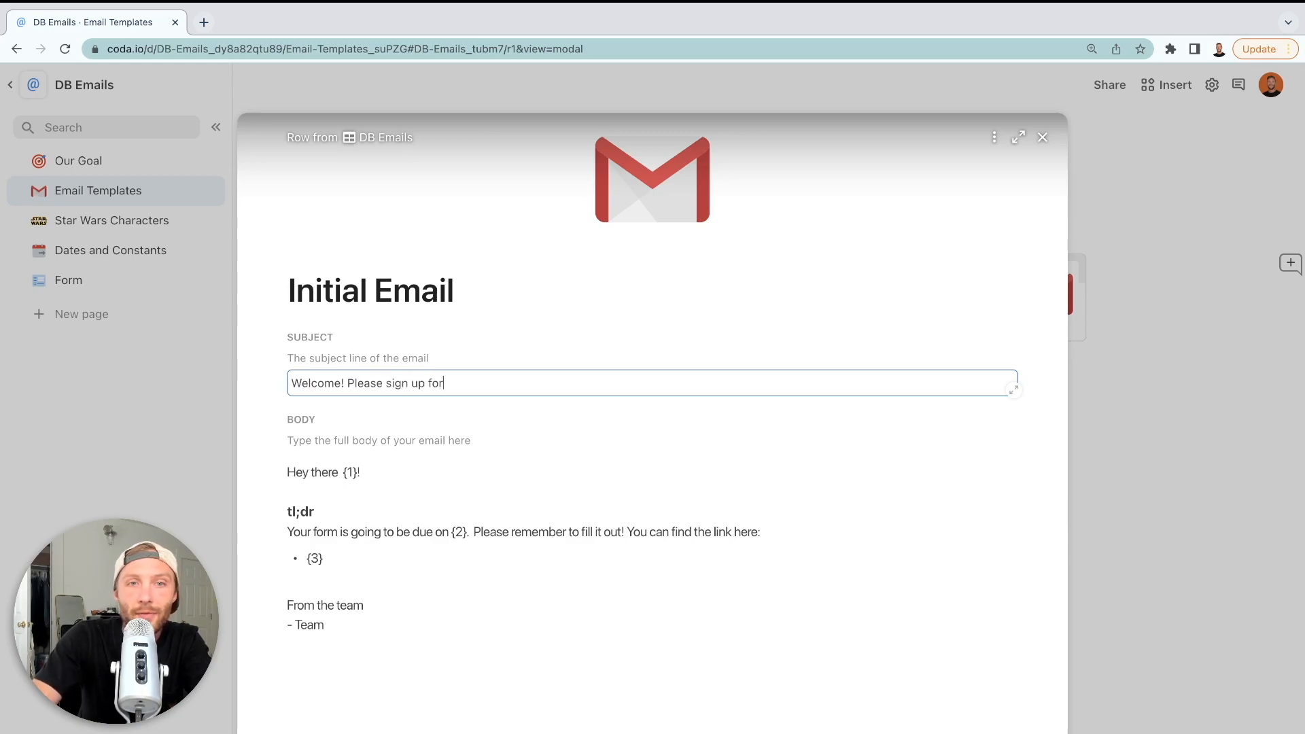
type(" the class")
left_click(1042, 138)
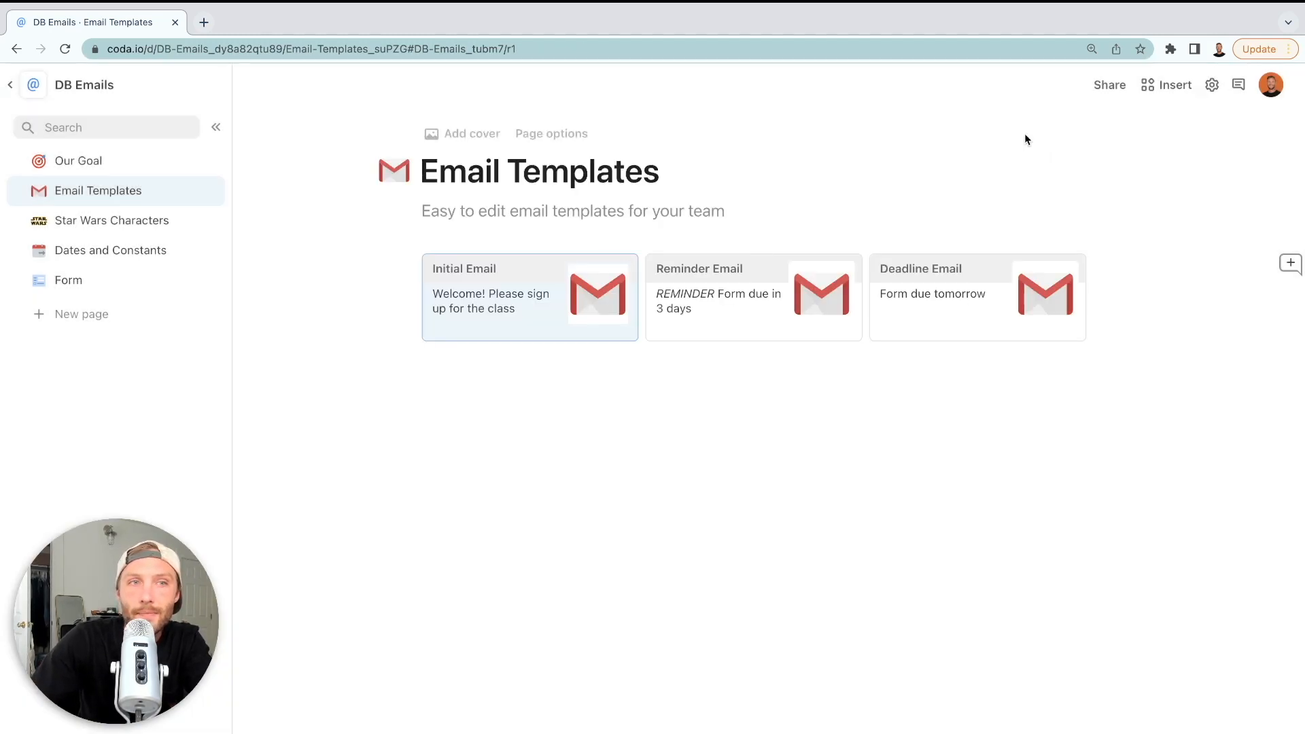
left_click(131, 168)
Check that the Star Wars Characters Button's Subject preview shows the new welcome line, then close the settings
left_click(119, 248)
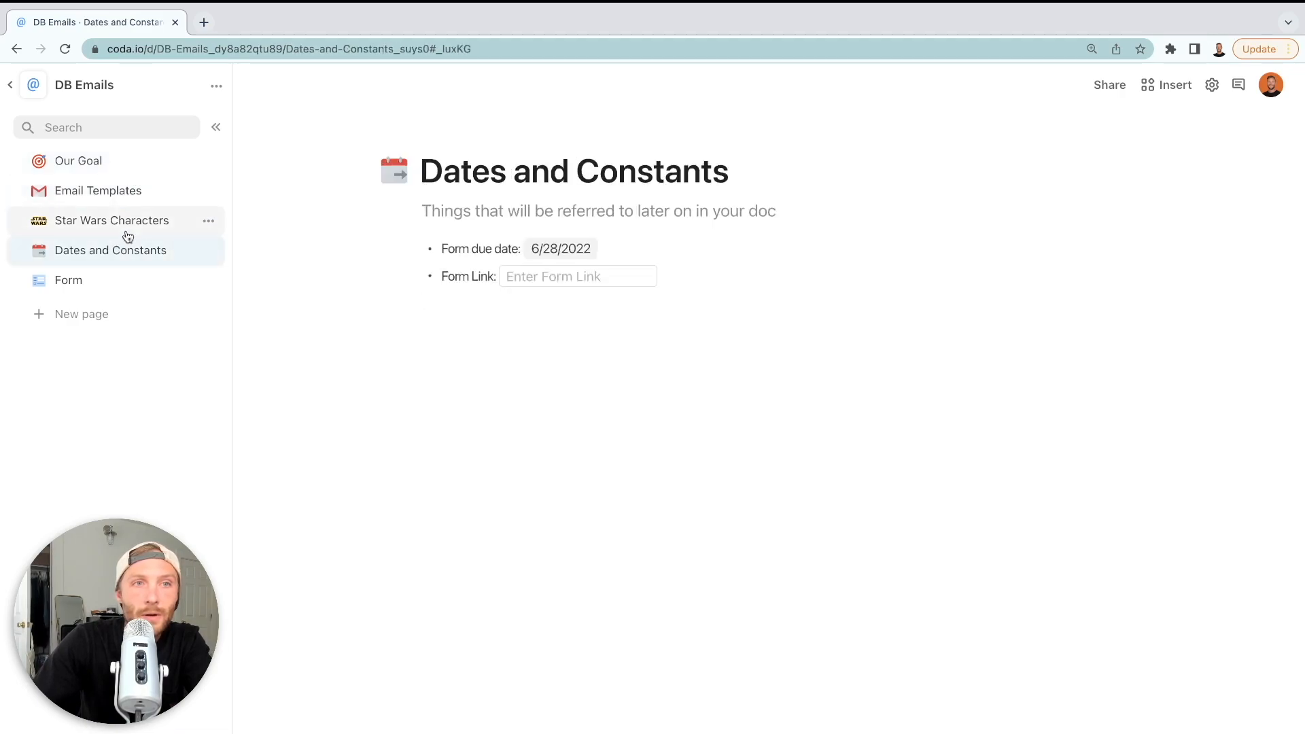
left_click(130, 221)
left_click(1126, 269)
left_click(1142, 328)
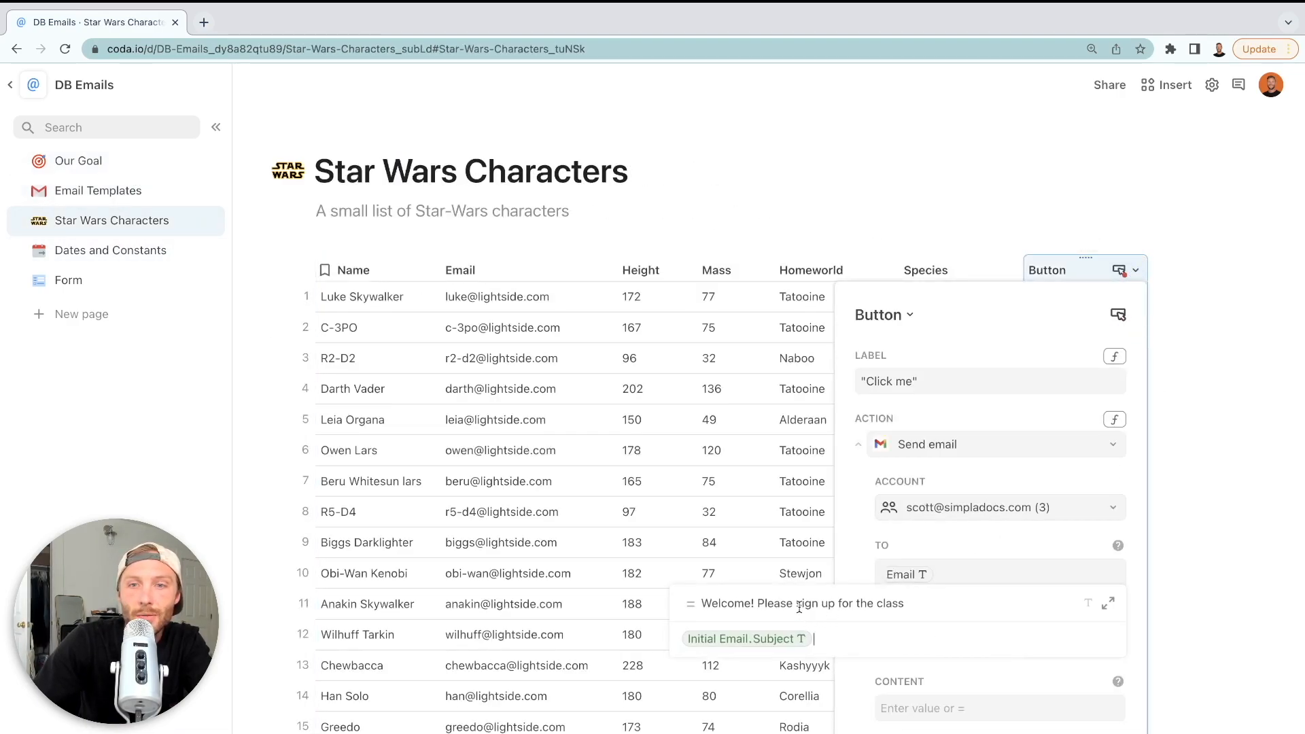
left_click(864, 558)
left_click(907, 703)
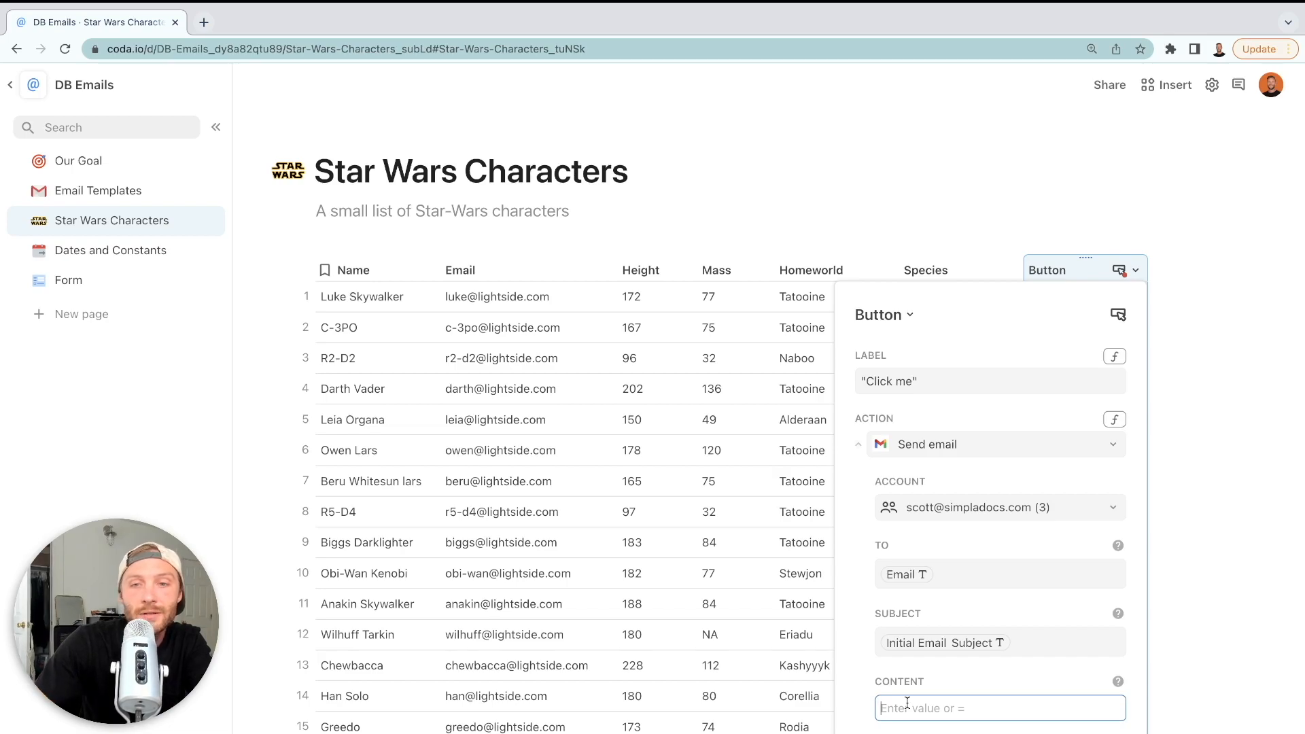
left_click(1215, 345)
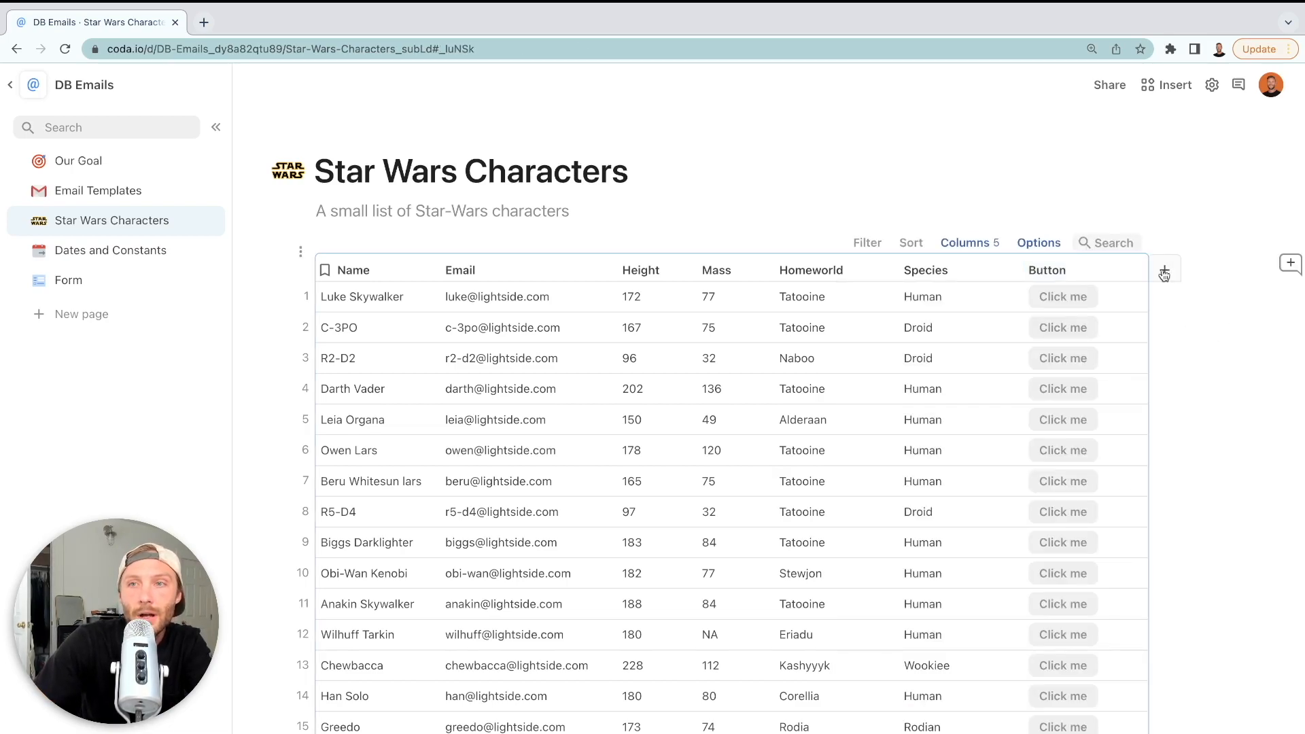
left_click(1162, 274)
Give Column 8 the formula Format(Initial Email.Body) and widen the column
left_click(1163, 274)
scroll(1163, 274, "right", 2)
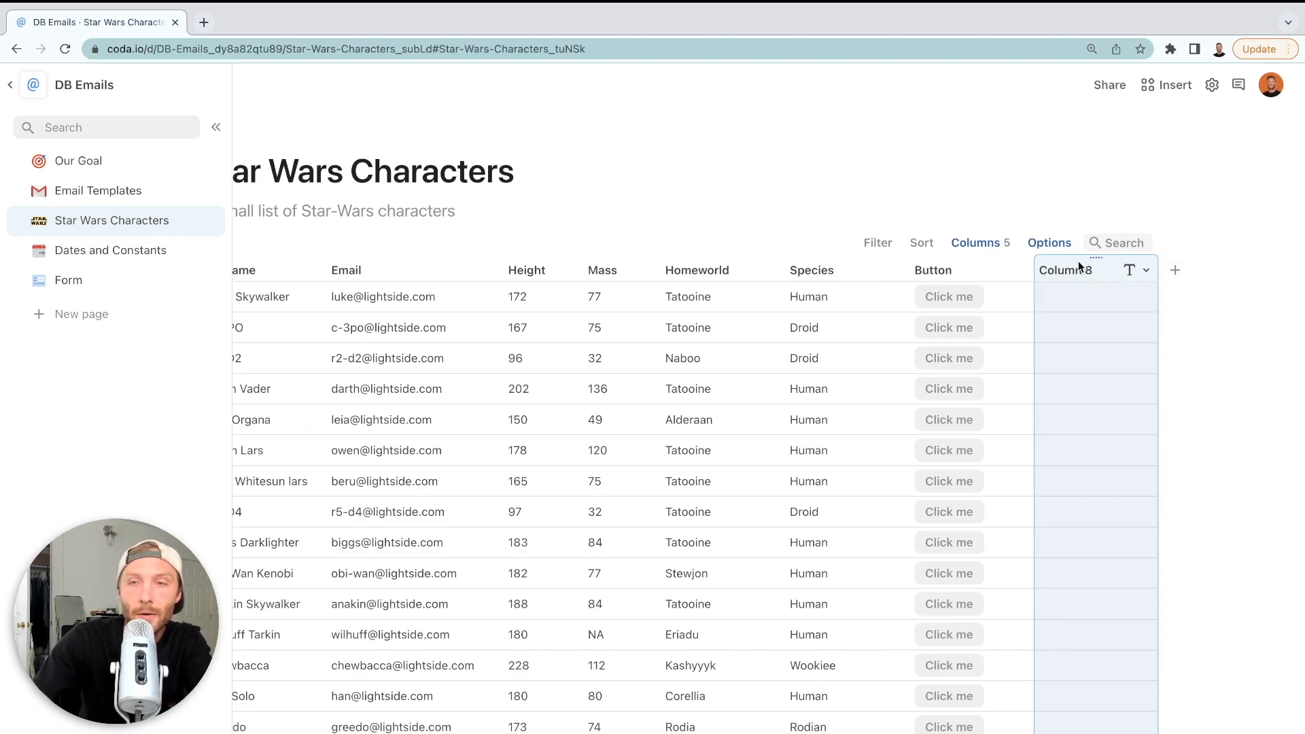
key("equal")
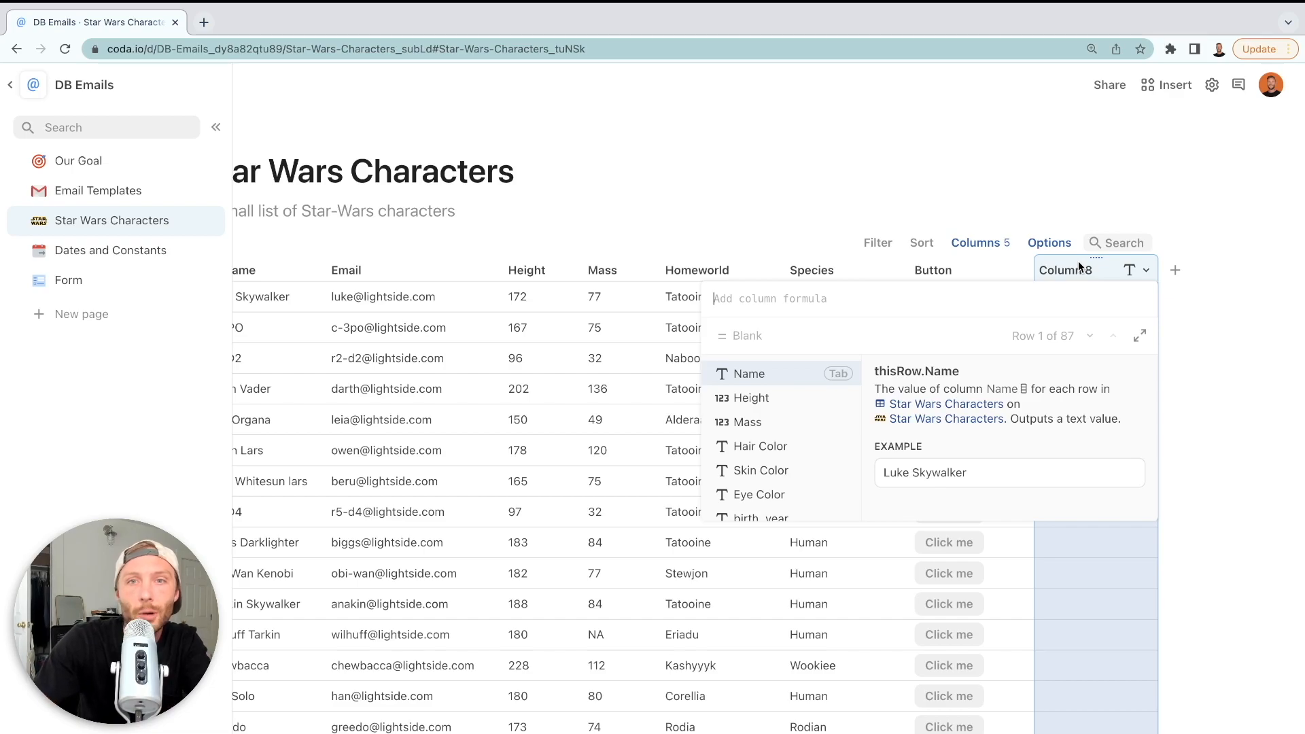
type("form")
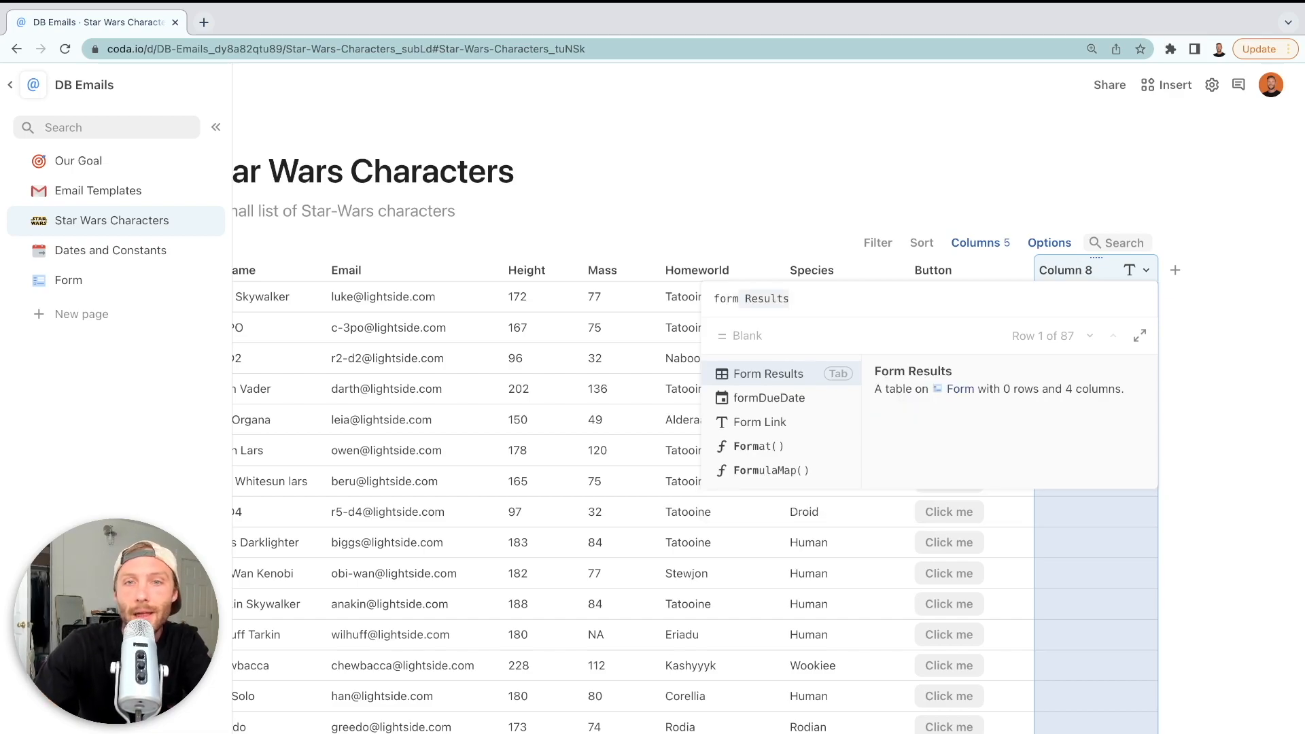
key("Down")
key("Down")
key("Down")
key("Tab")
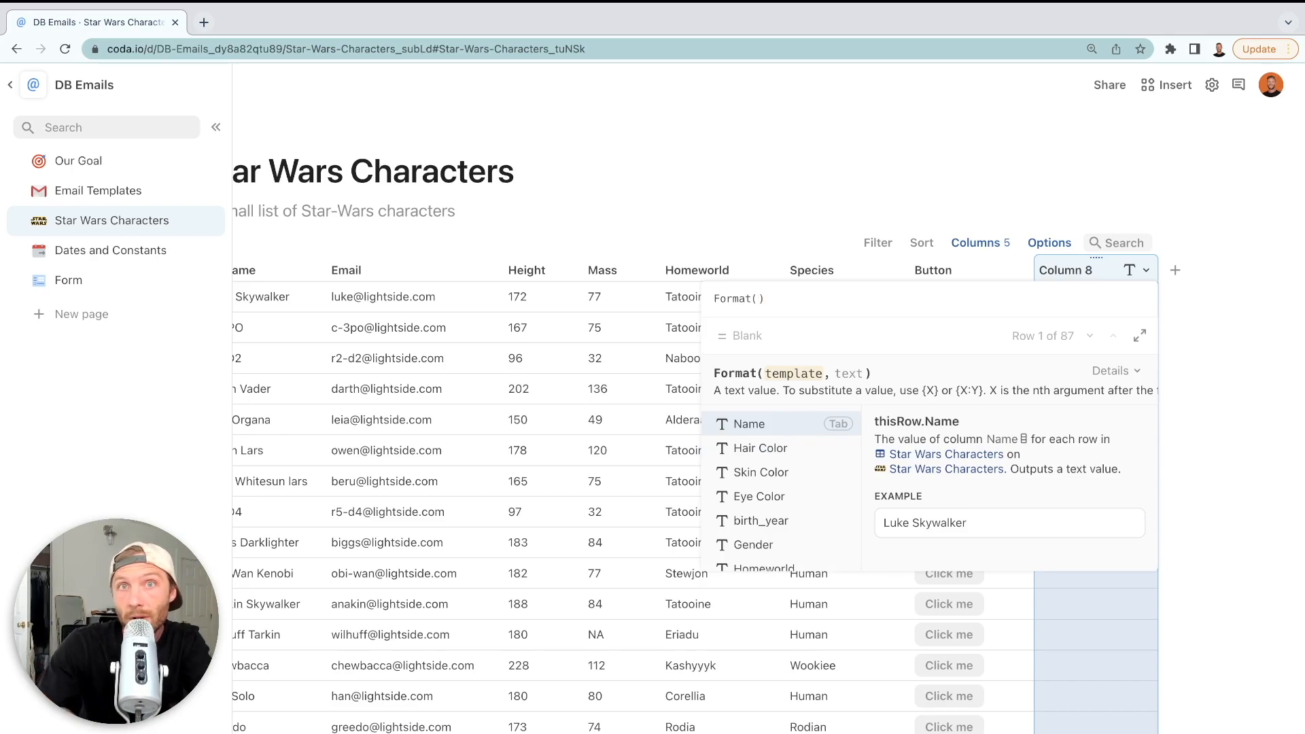
type("@")
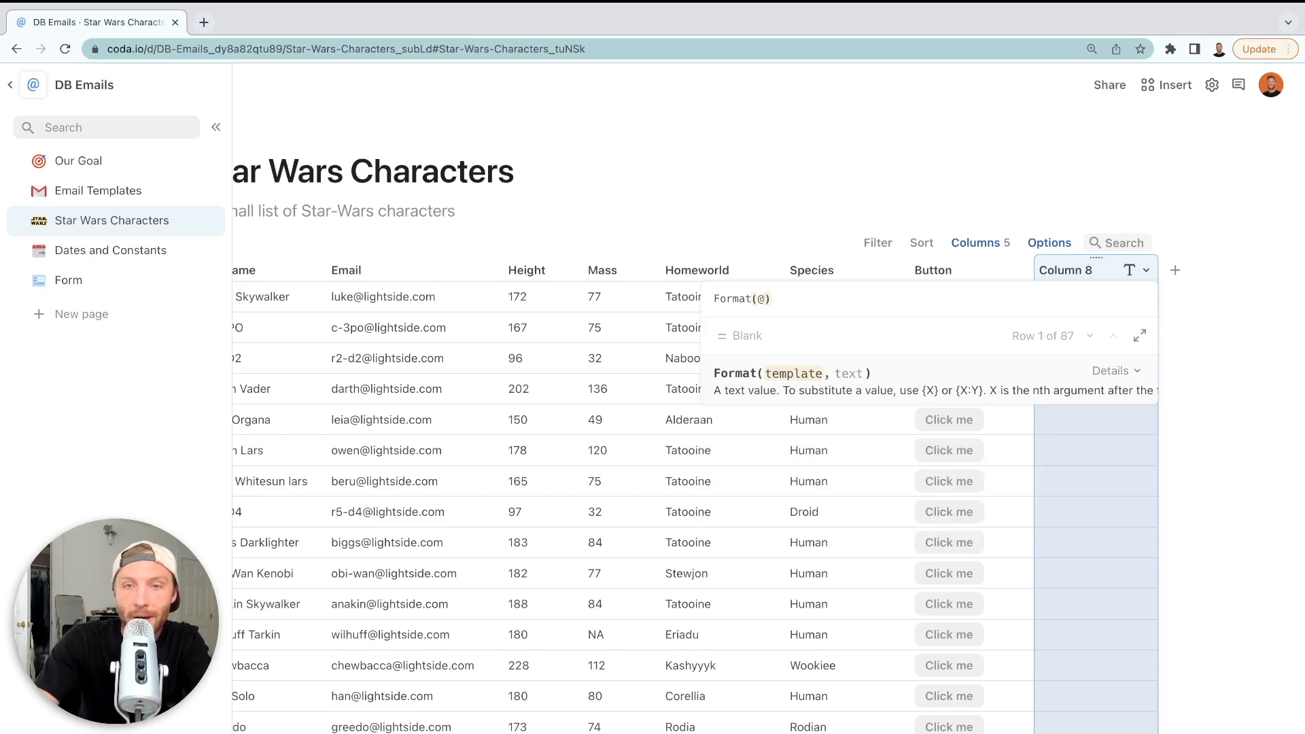
type("initial Email")
key("Tab")
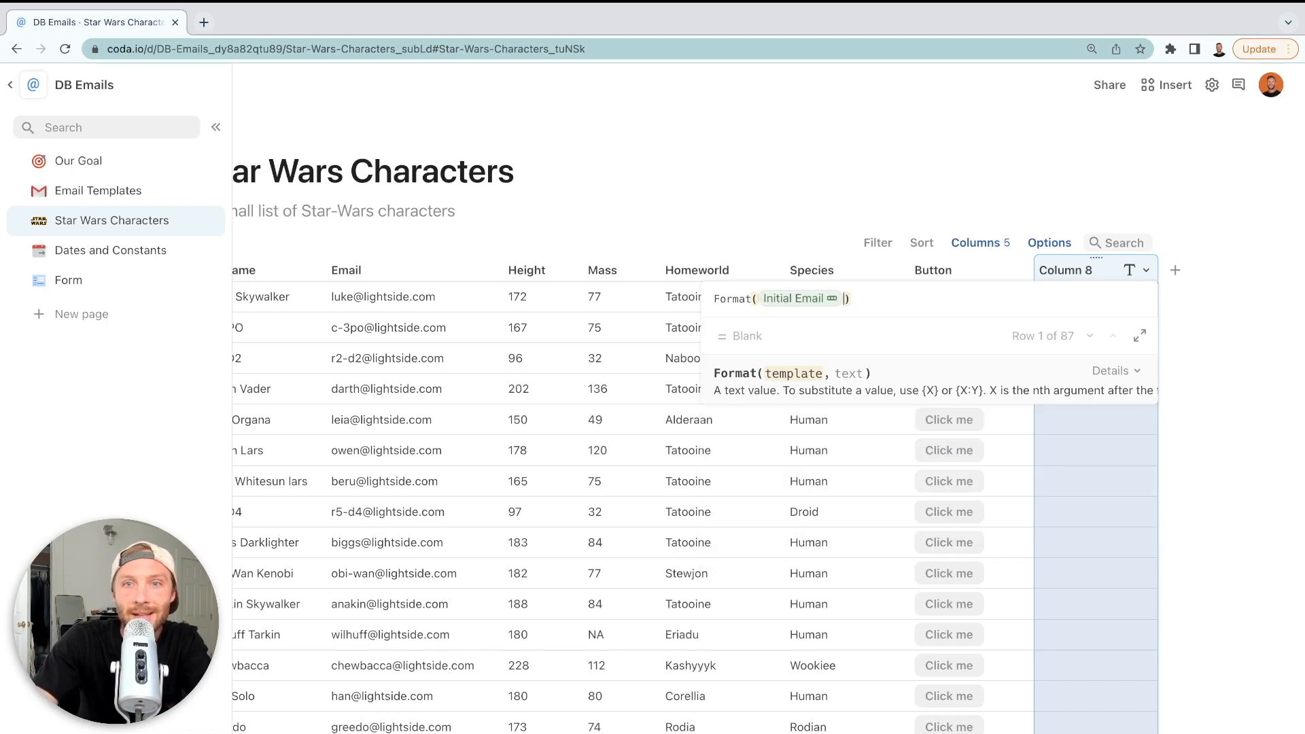
type(".")
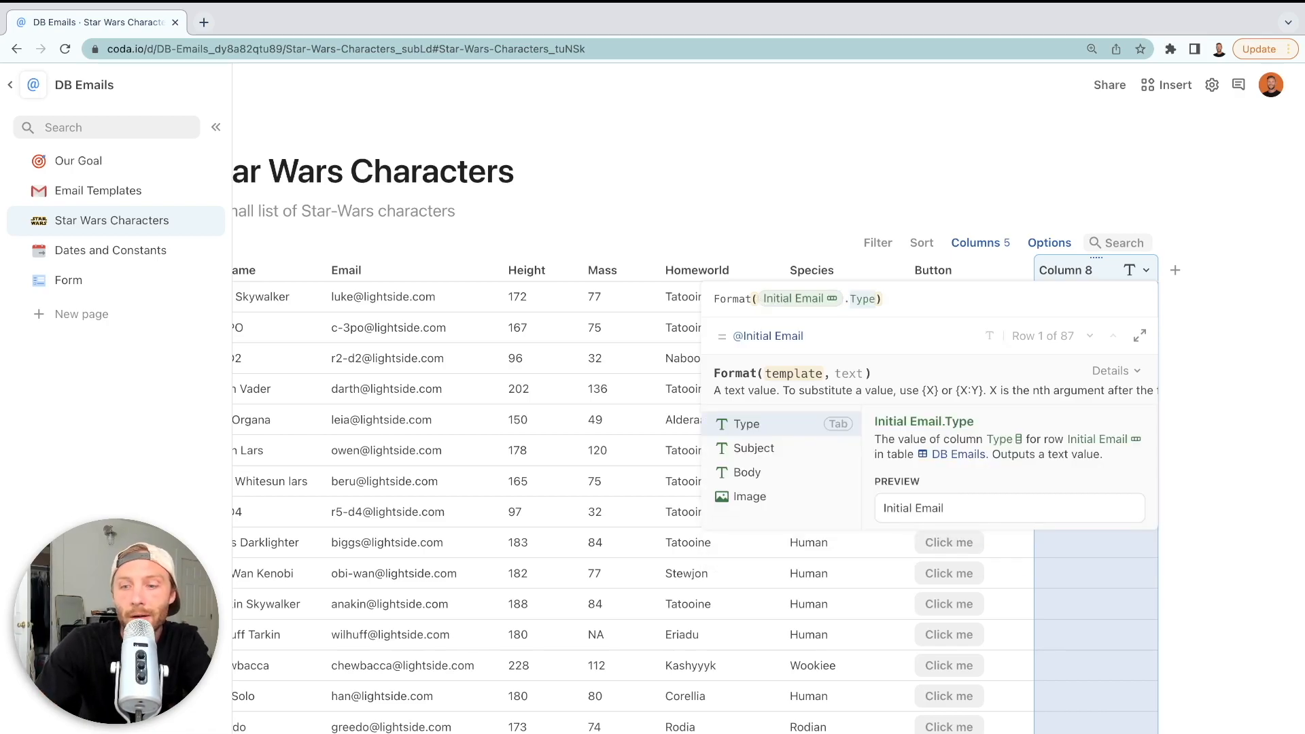
key("Down")
key("Down")
key("Tab")
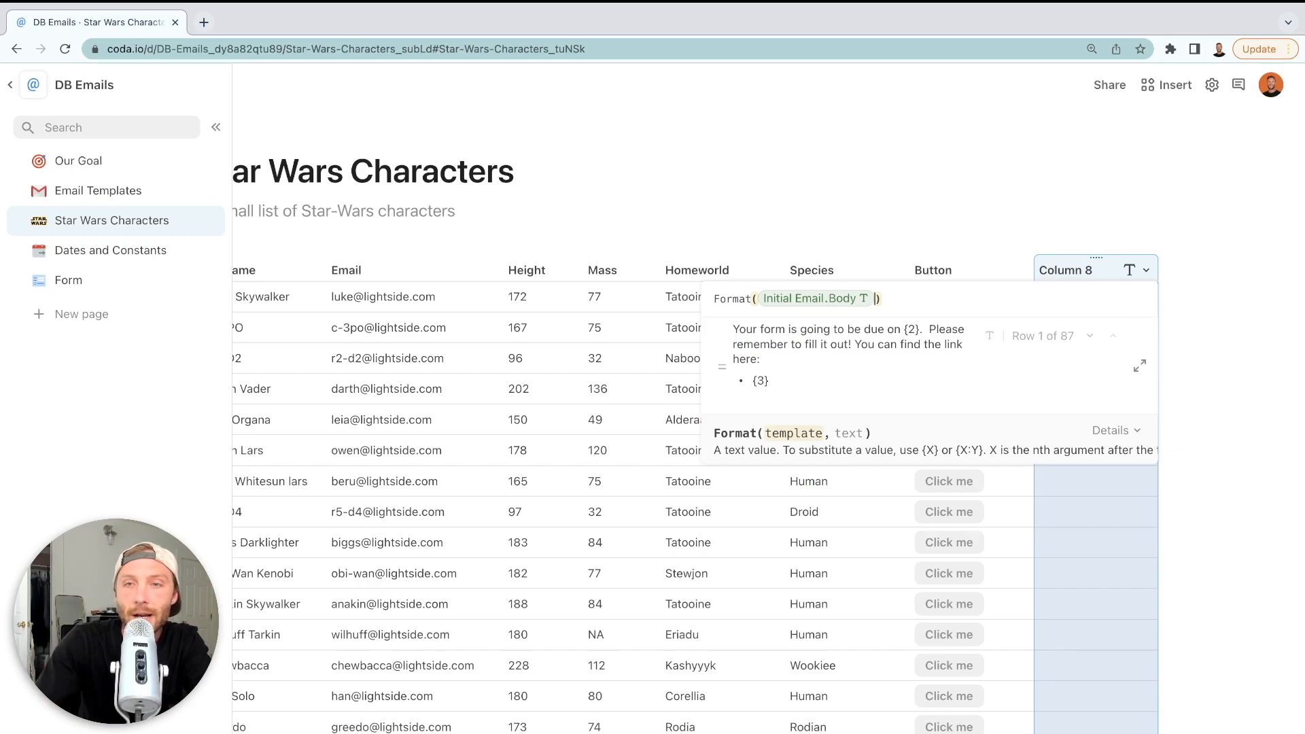
key("Return")
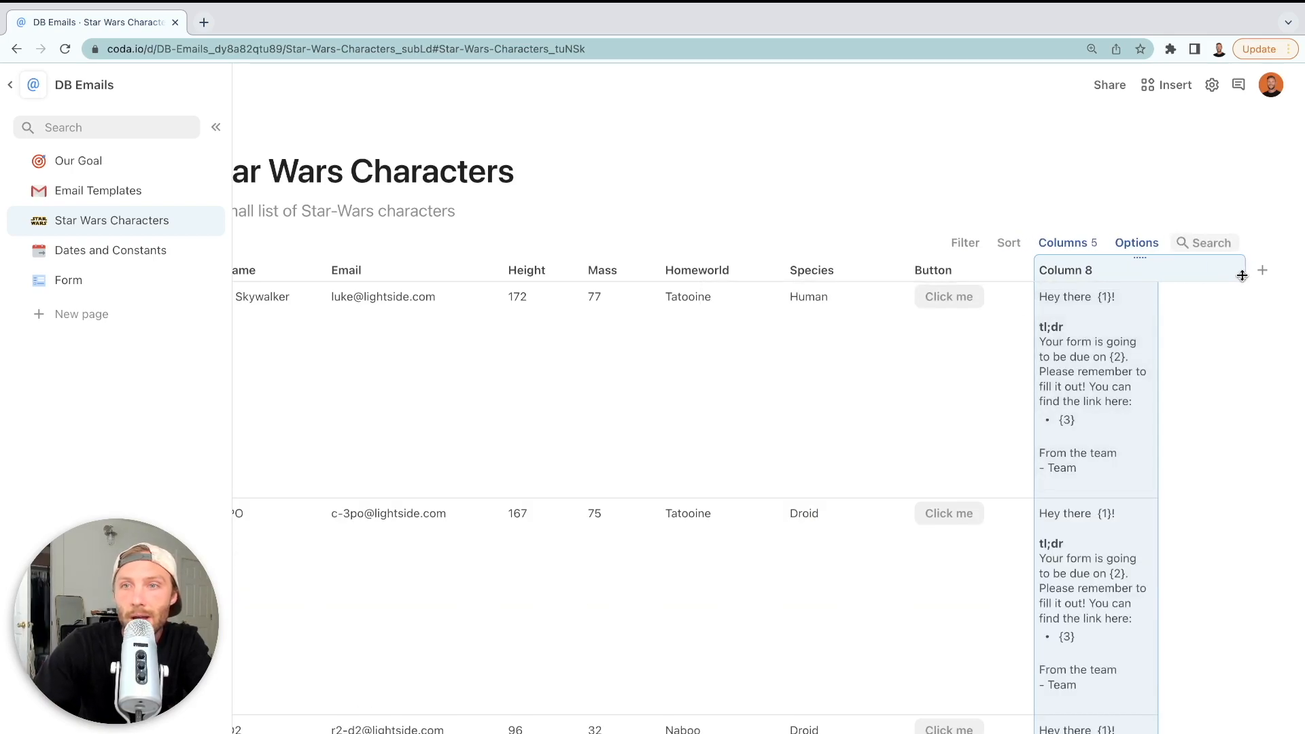
left_click_drag(1243, 275, 1243, 276)
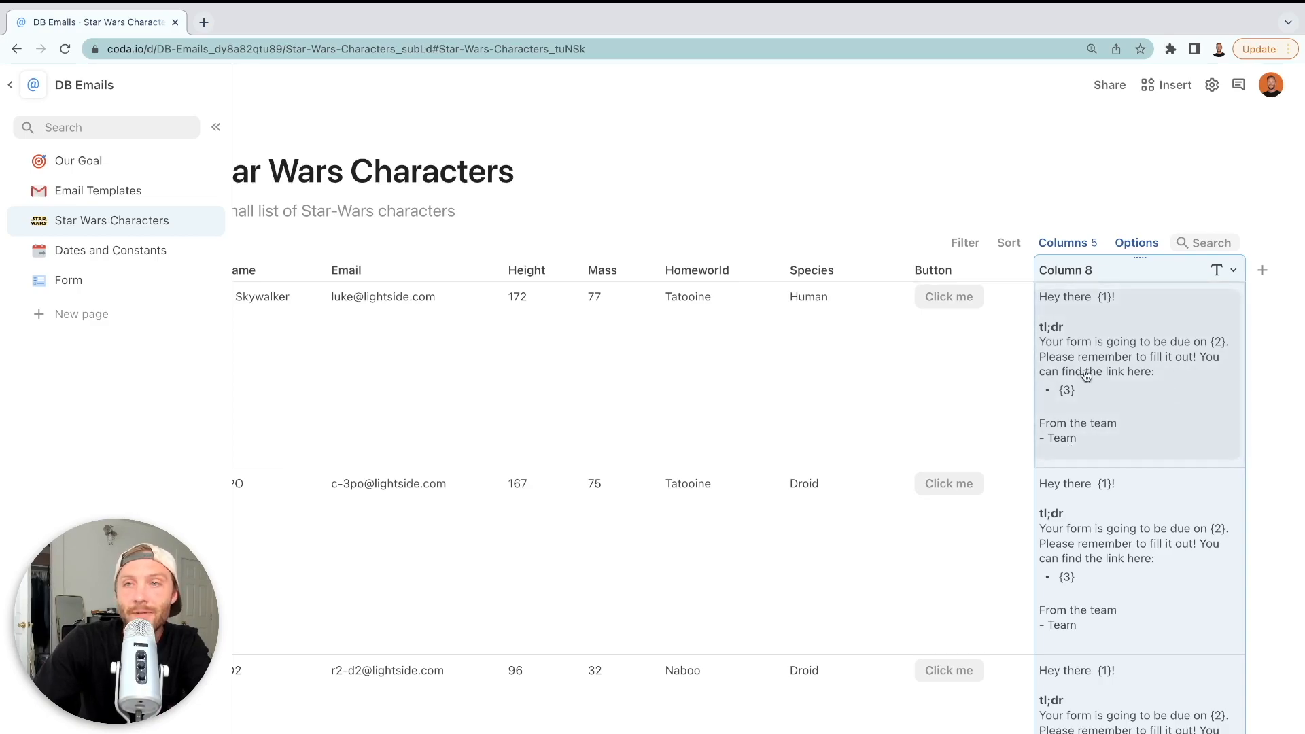
Add Name as a Format argument so each email greets the character by name
scroll(1199, 391, "left", 2)
scroll(1195, 386, "right", 2)
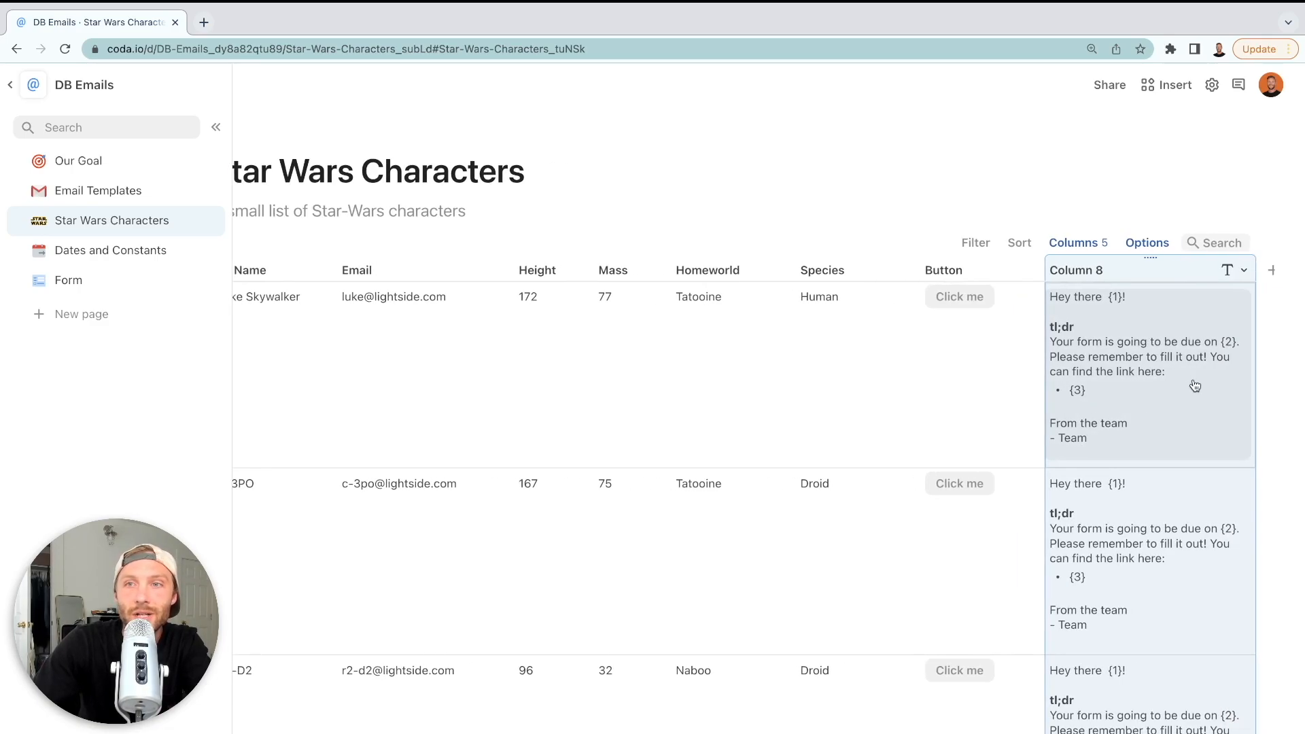
left_click(1097, 269)
key("Left")
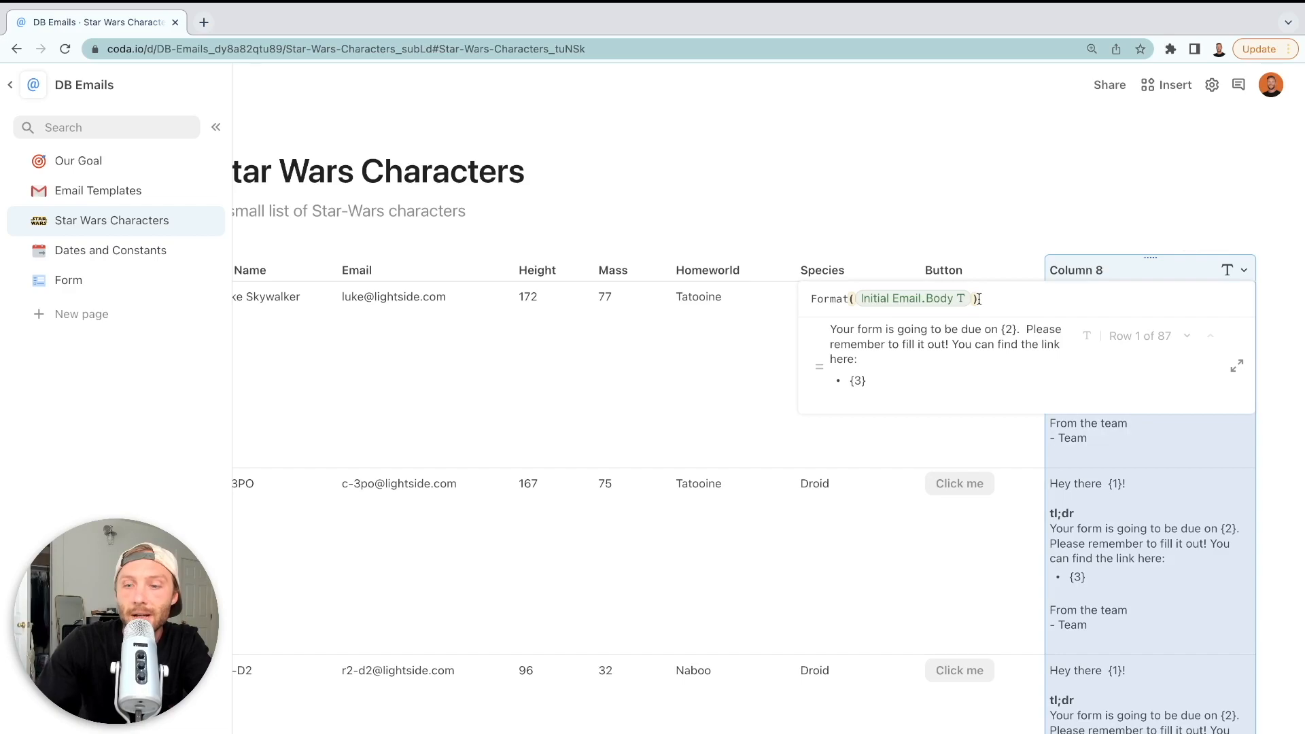
key("Return")
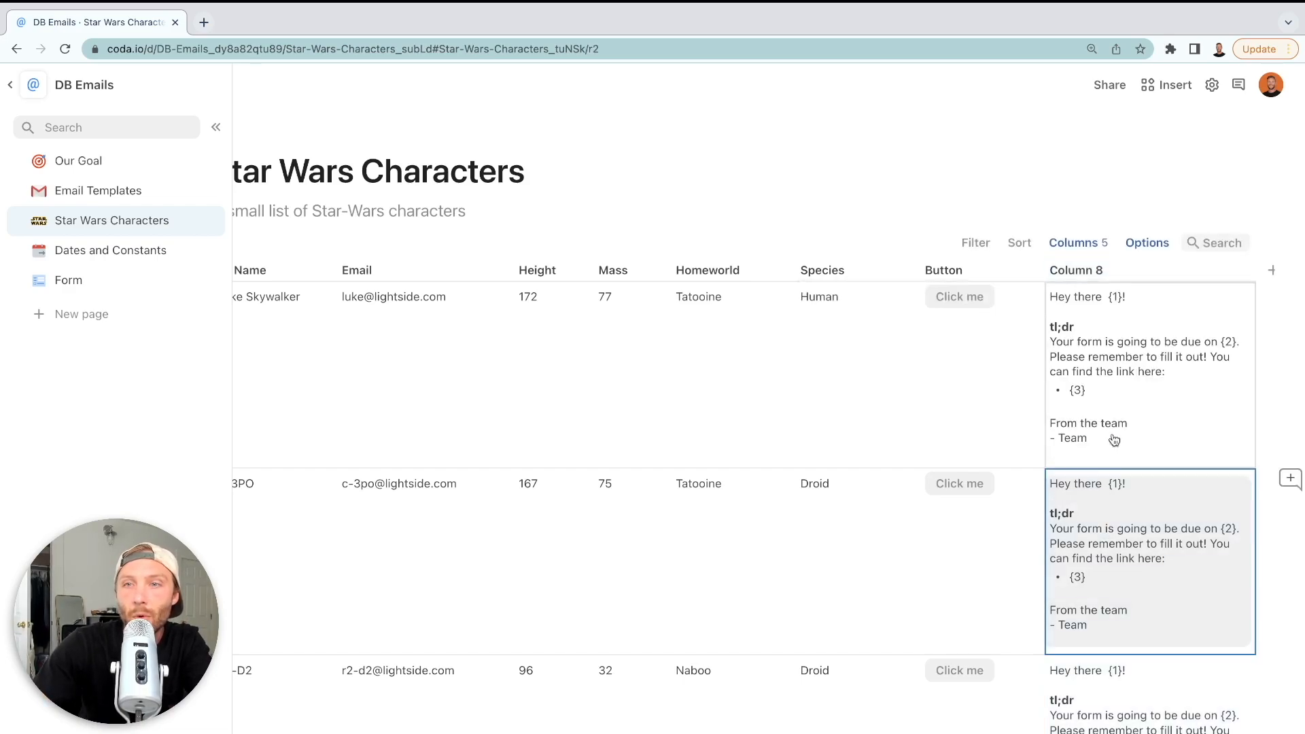
left_click(1156, 270)
key("Left")
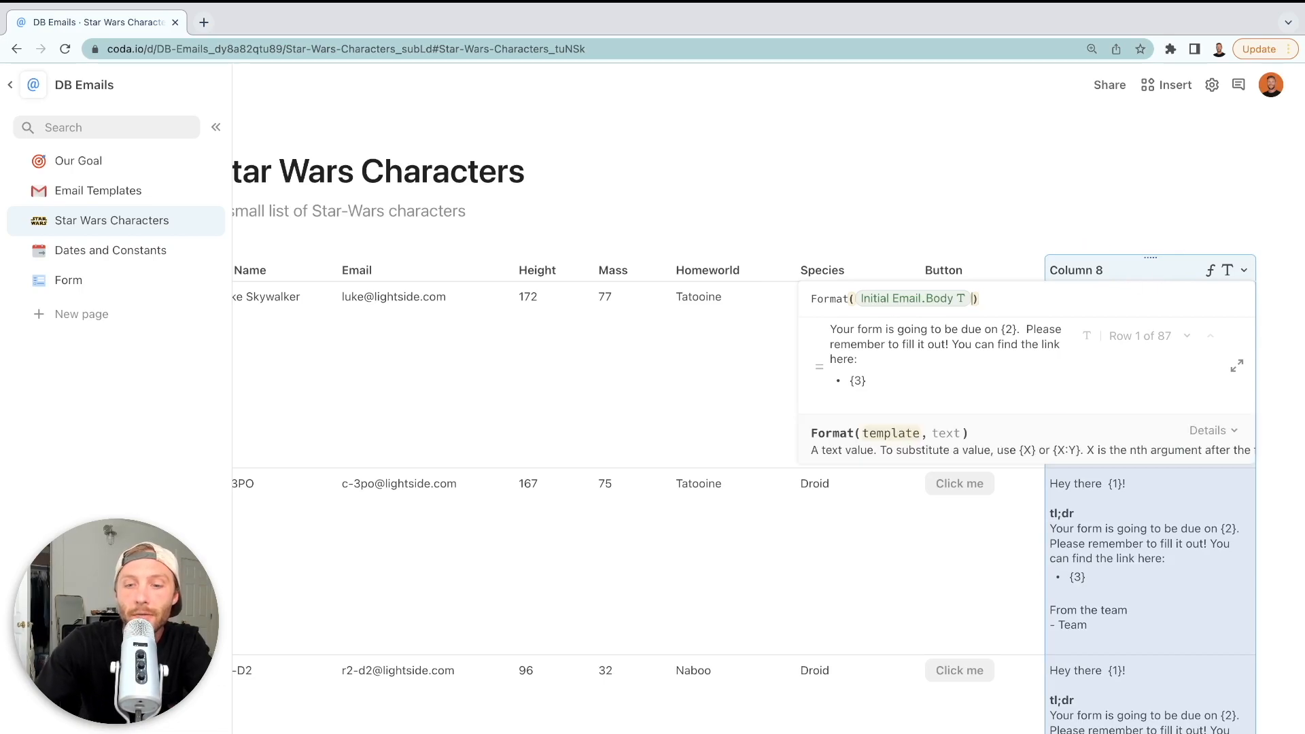
type(",Name")
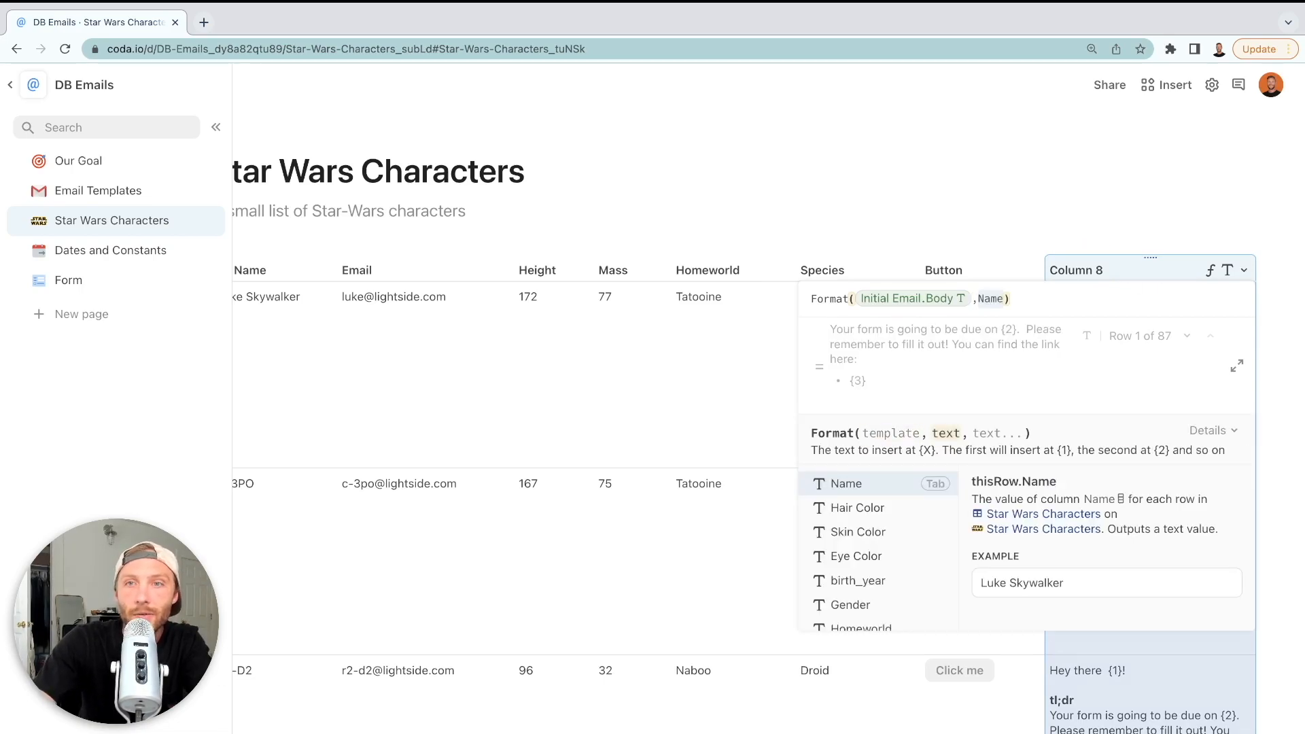
key("Tab")
key("Return")
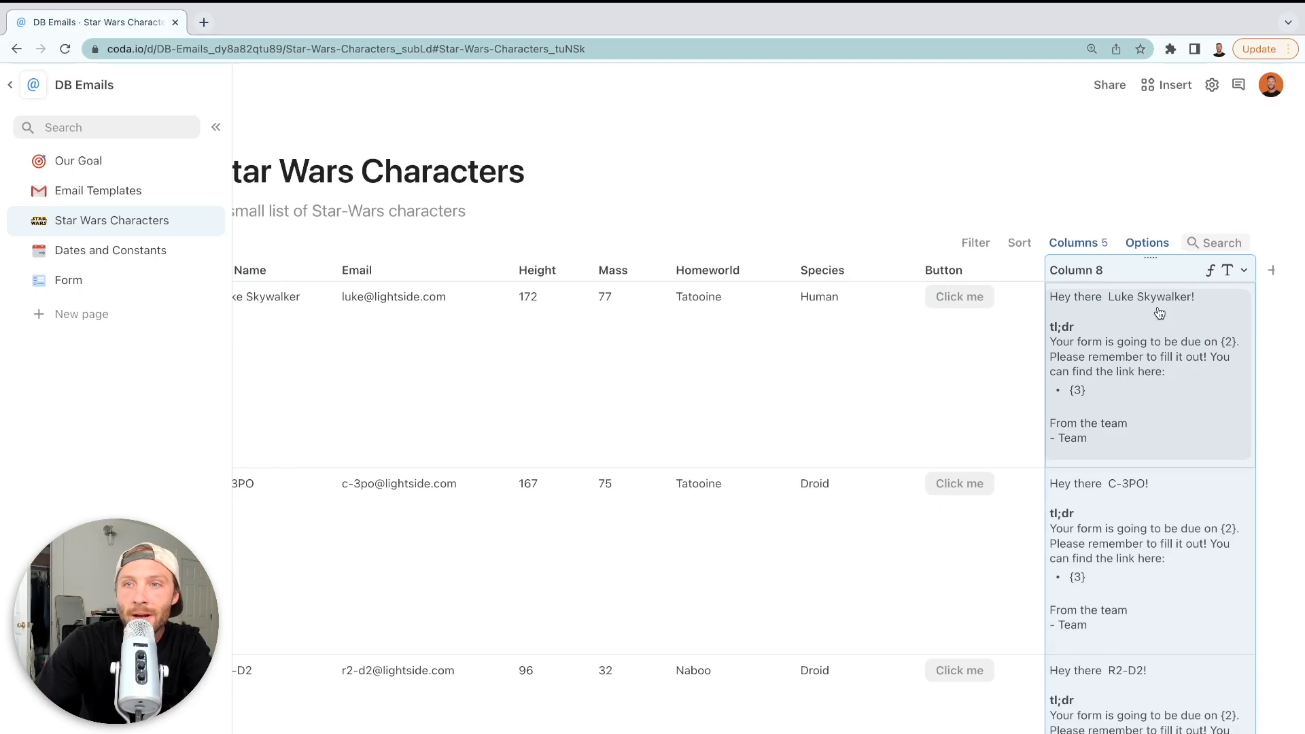
left_click(1237, 272)
left_click(1114, 352)
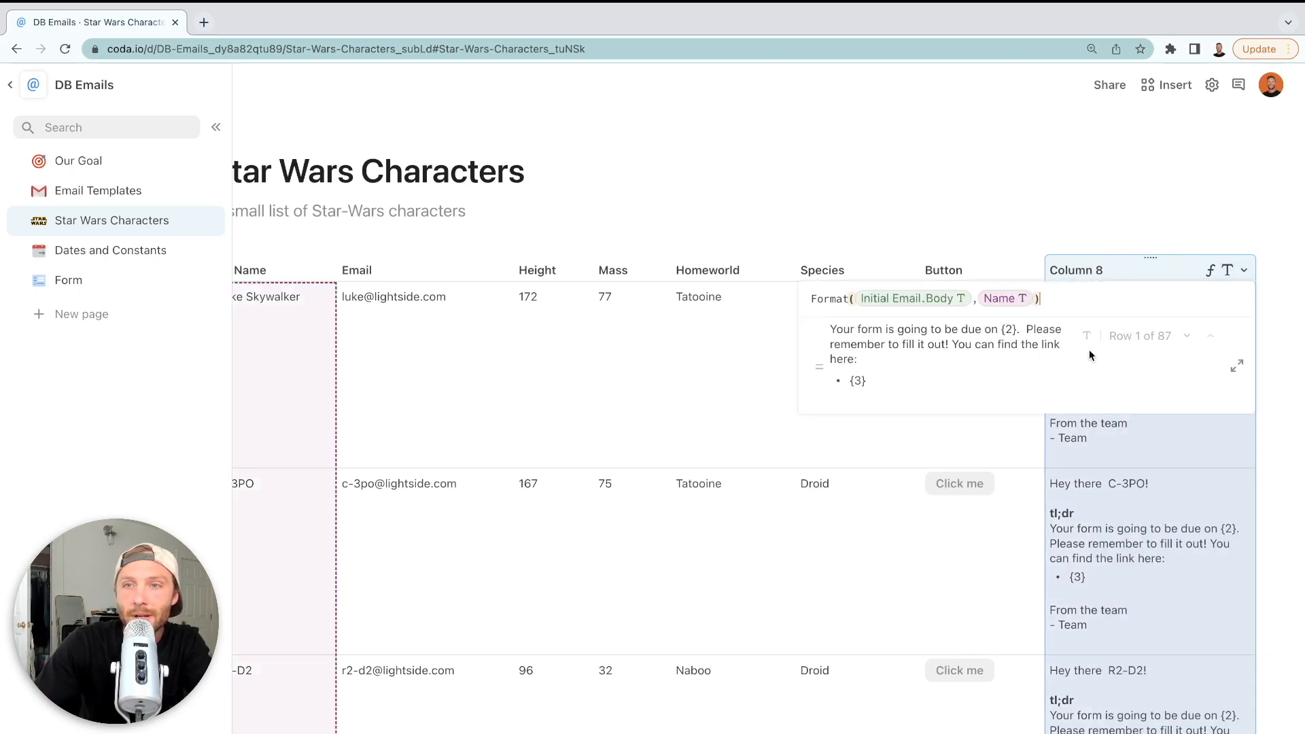
left_click(1026, 307)
type("Height")
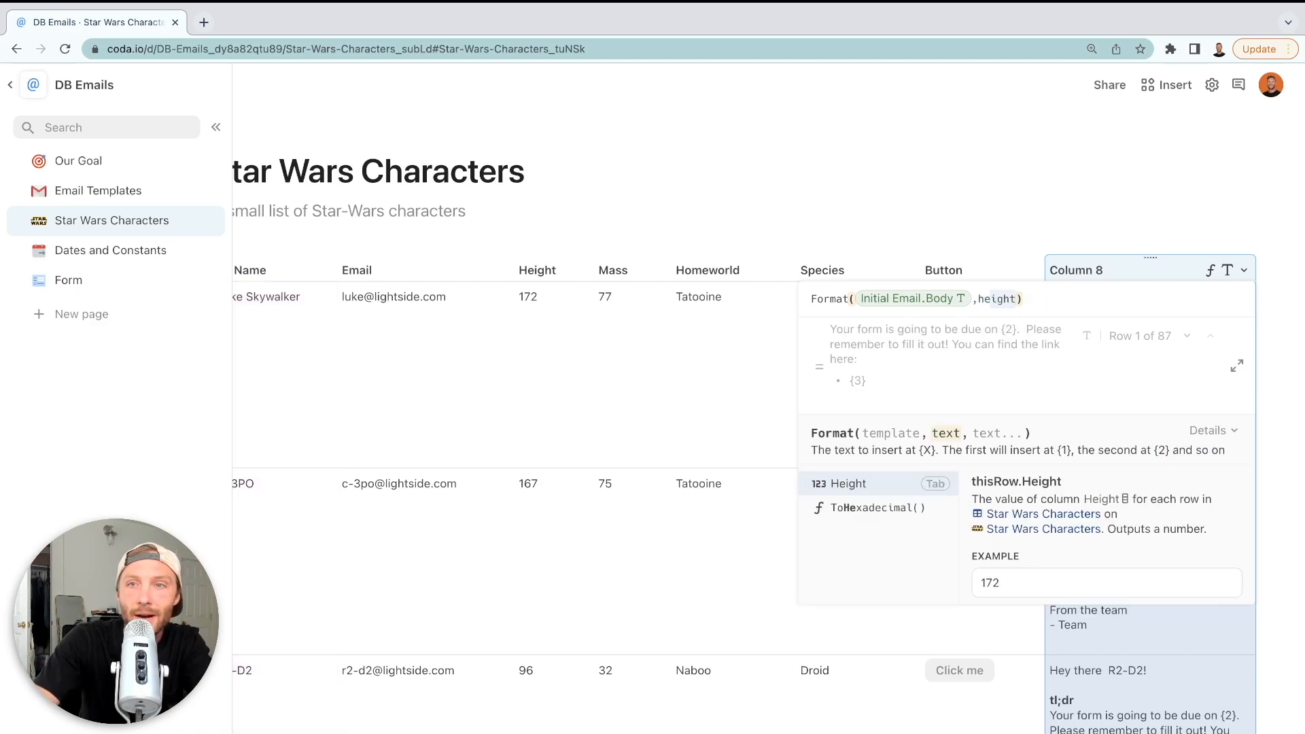
key("Return")
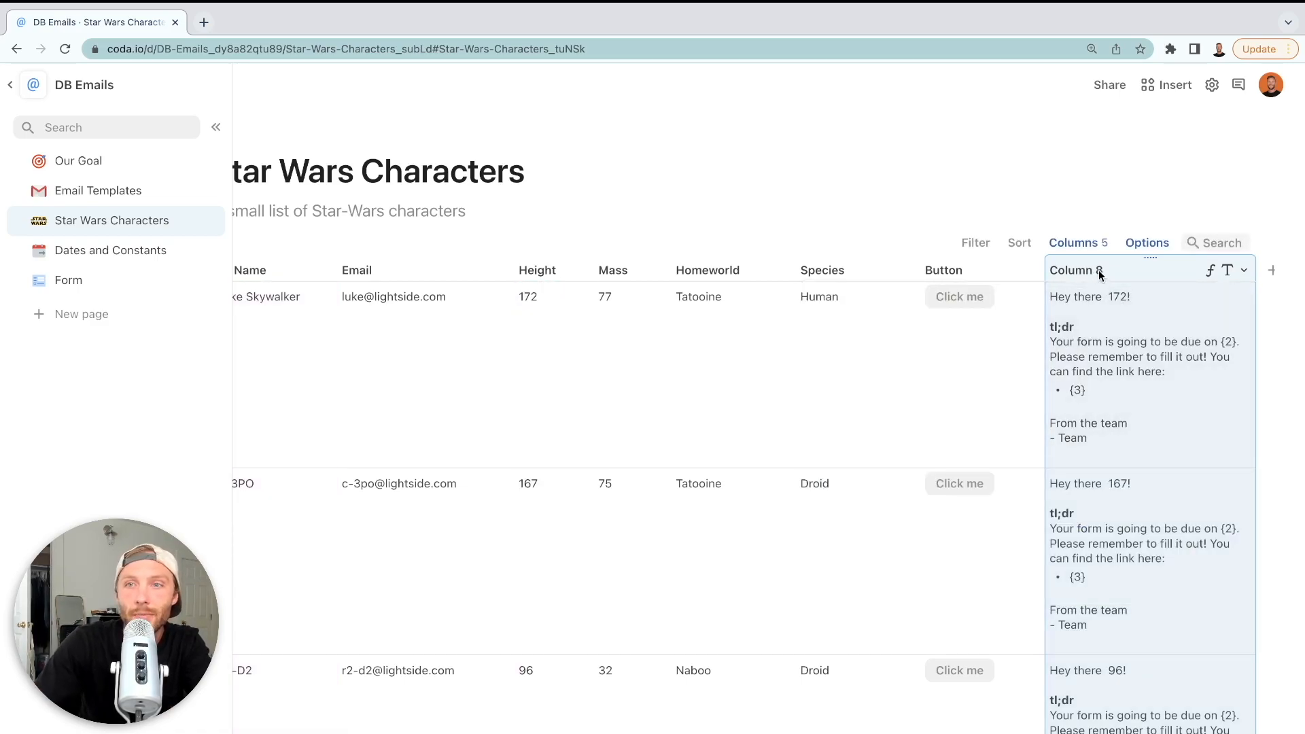
key("equal")
left_click(1026, 299)
type("name")
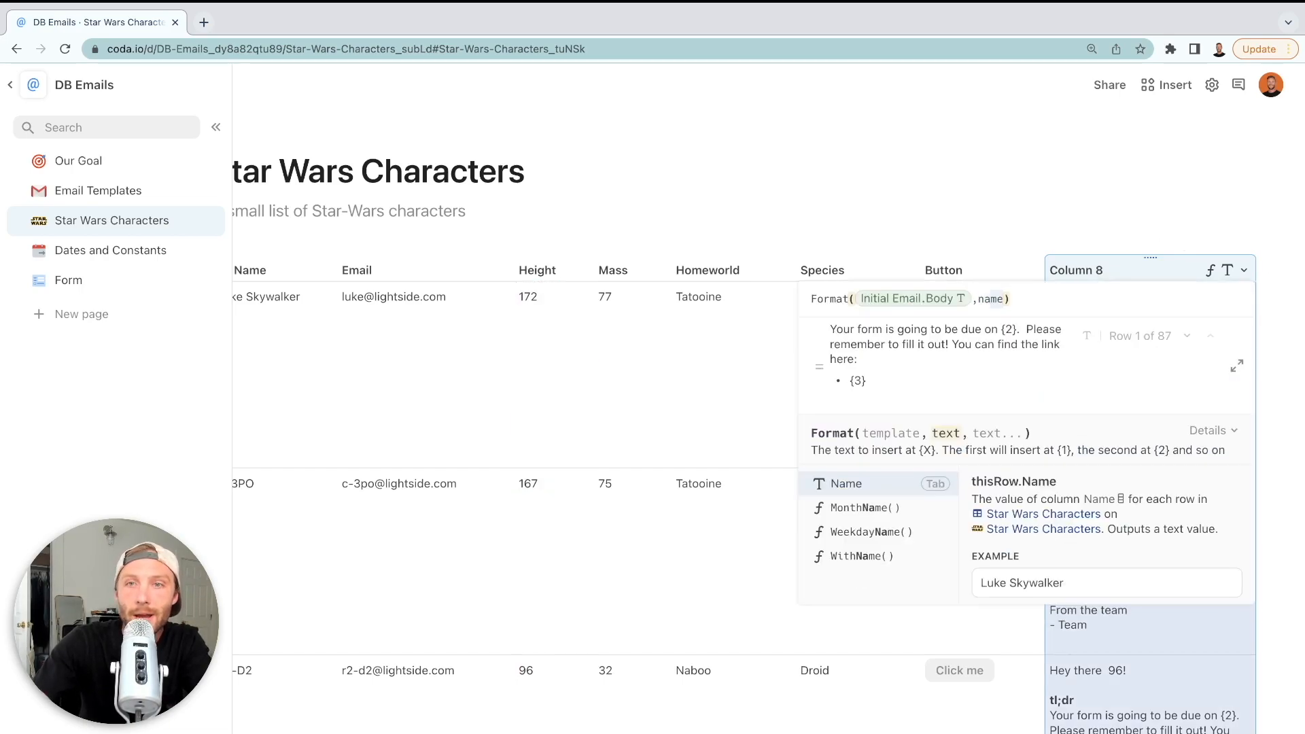
key("Return")
key("Return")
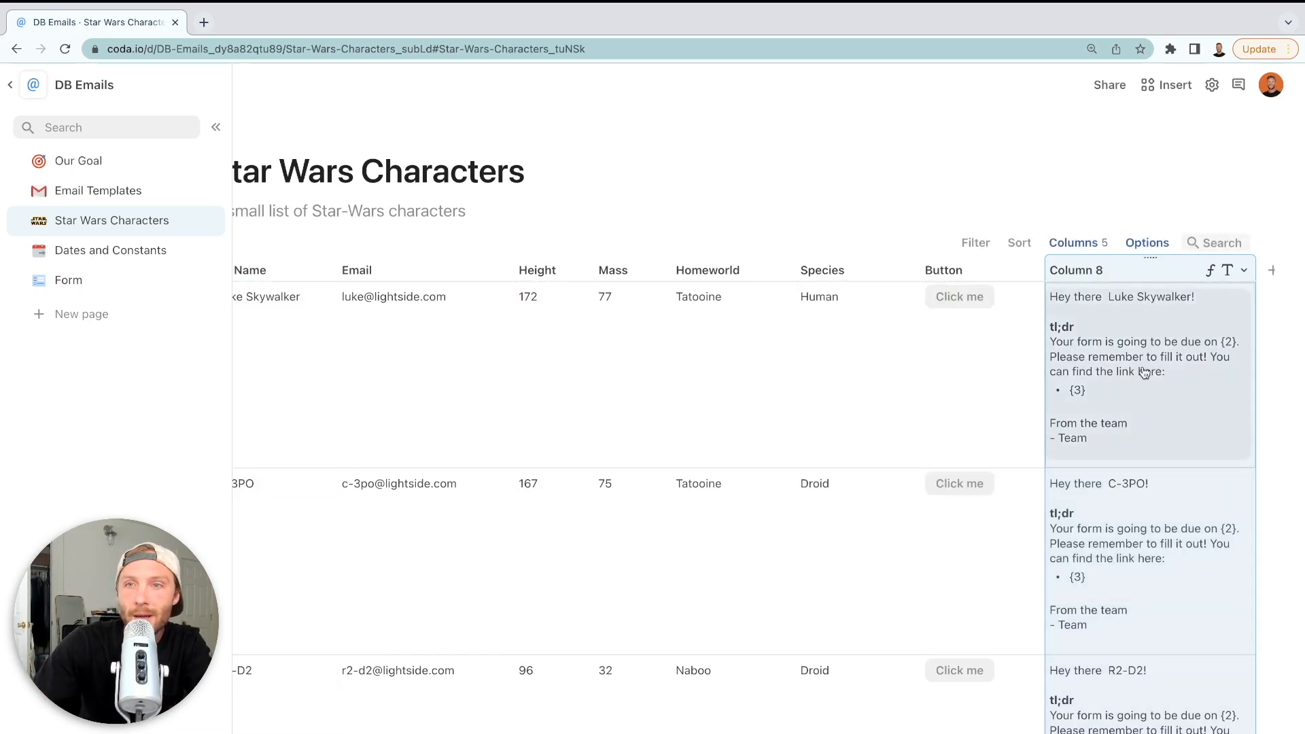
left_click(1230, 350)
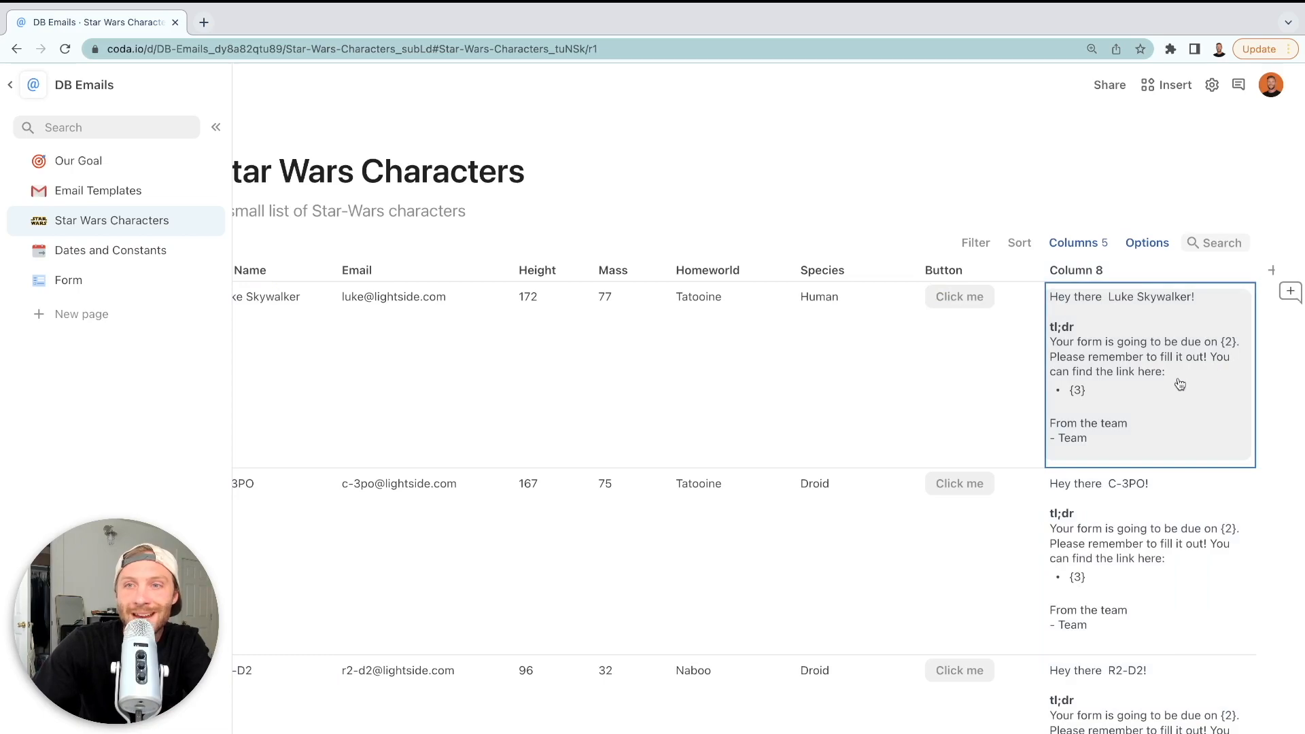
left_click(1084, 403)
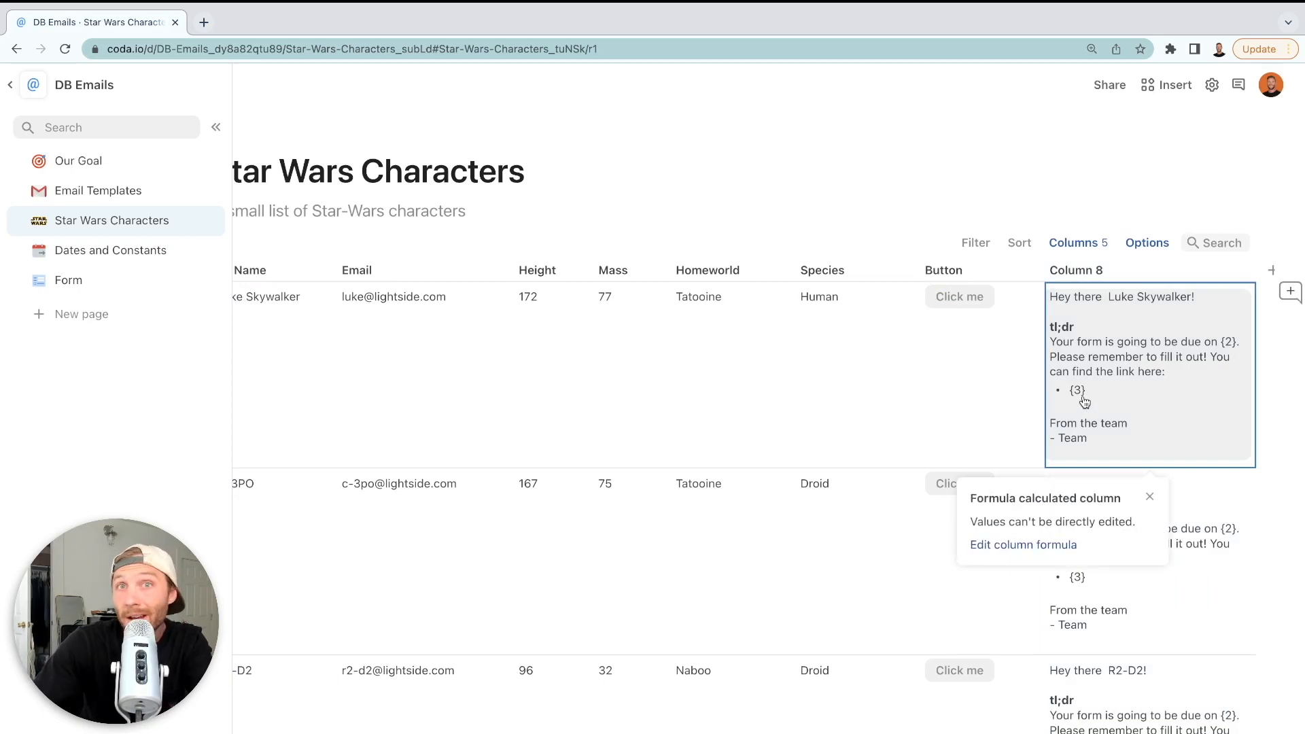
Add "6/29/2022" as the due-date Format argument, fixing the date typo
left_click(1090, 259)
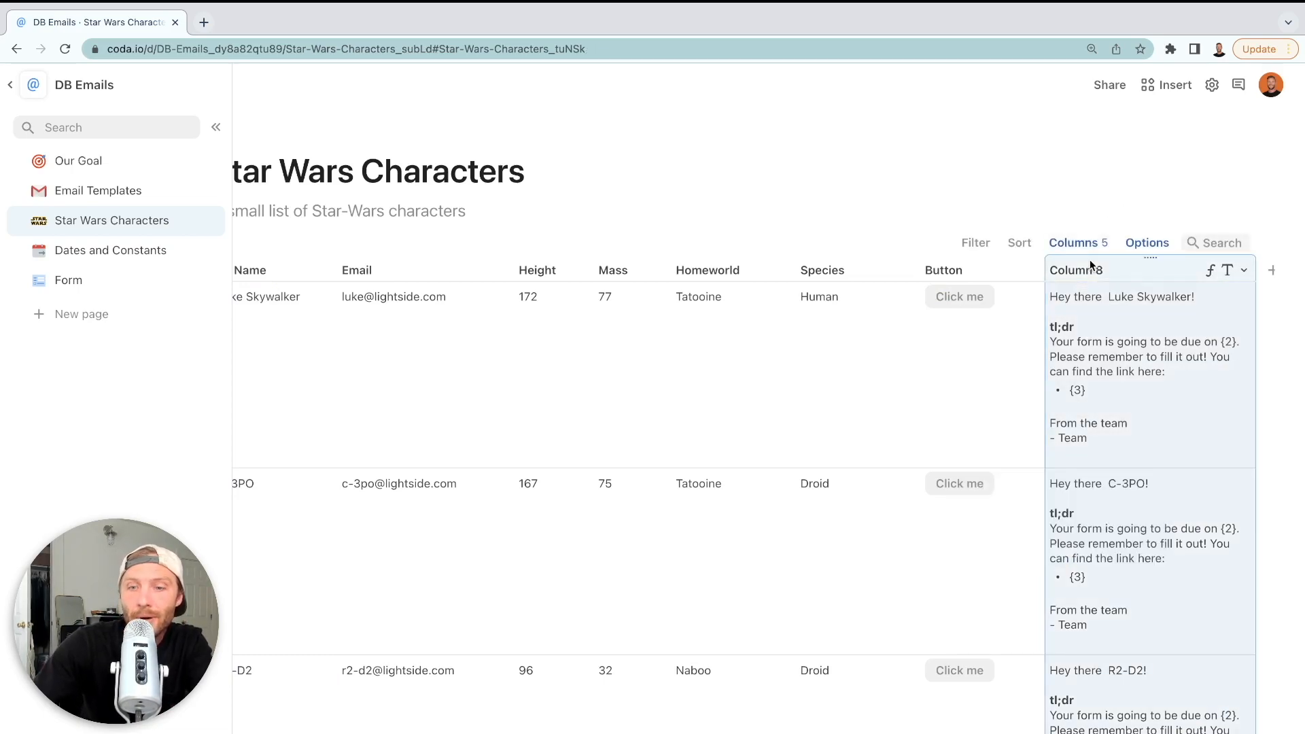
left_click(1034, 298)
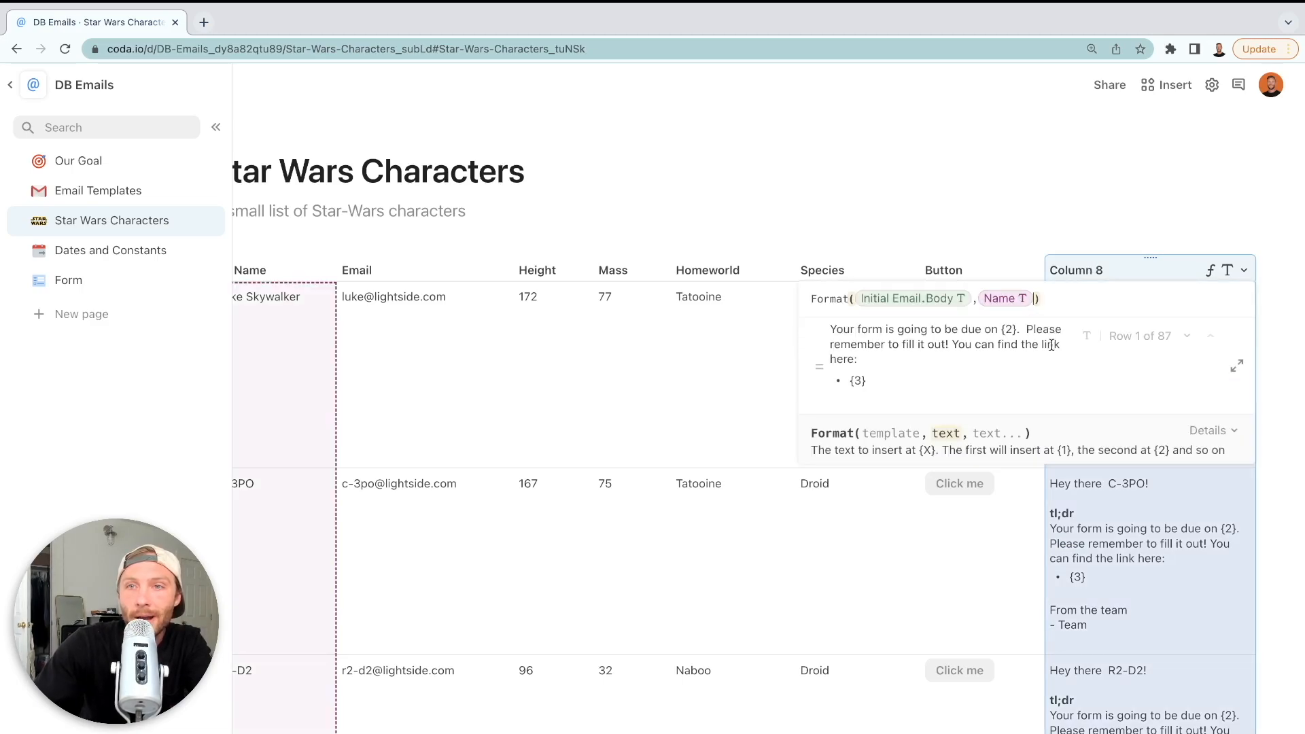
type(",Name")
key("BackSpace")
key("BackSpace")
key("BackSpace")
key("BackSpace")
type("\"")
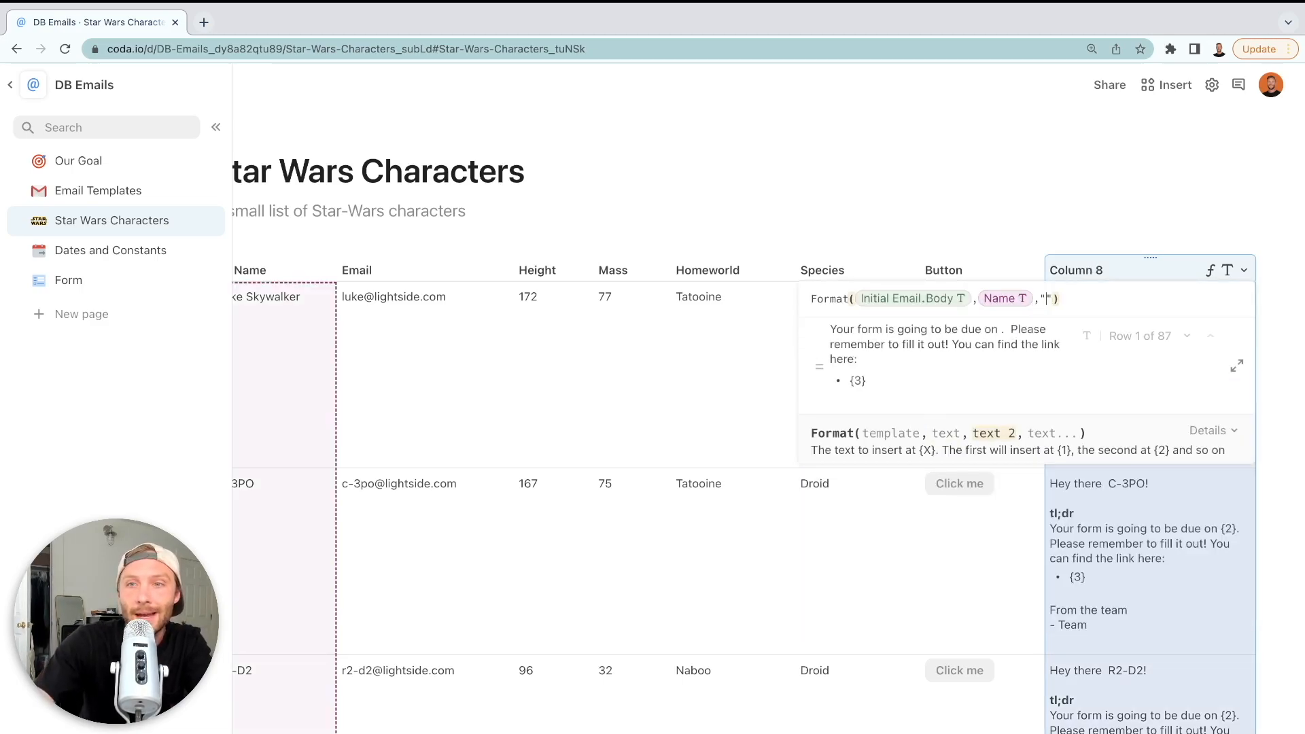
type("6/")
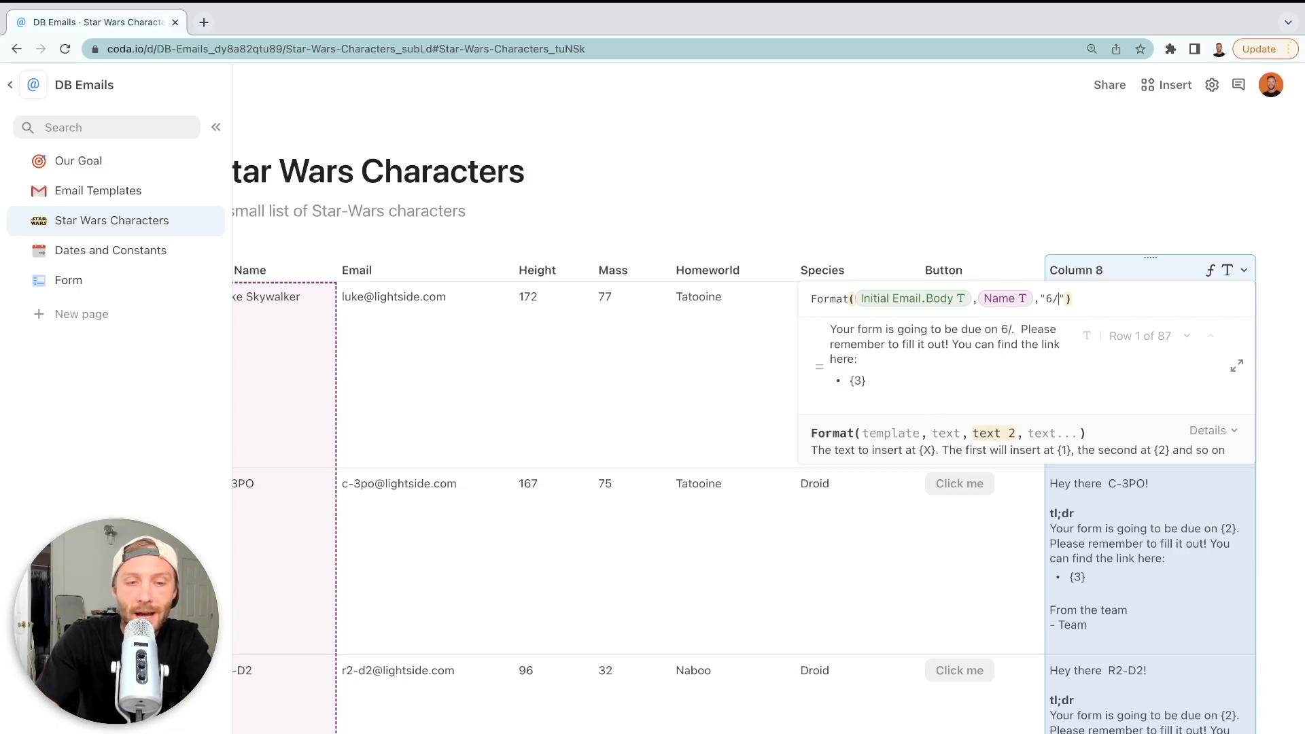
type("292/2022")
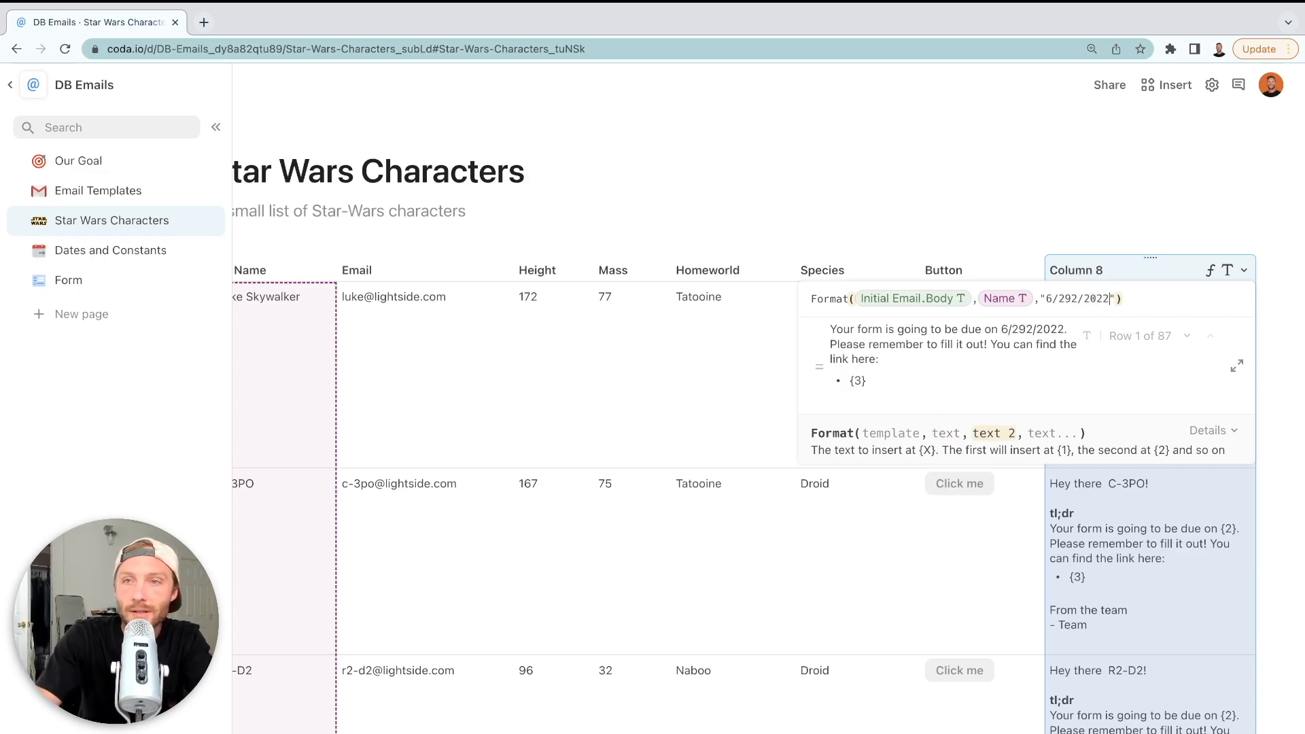
left_click(1076, 294)
key("Delete")
key("Return")
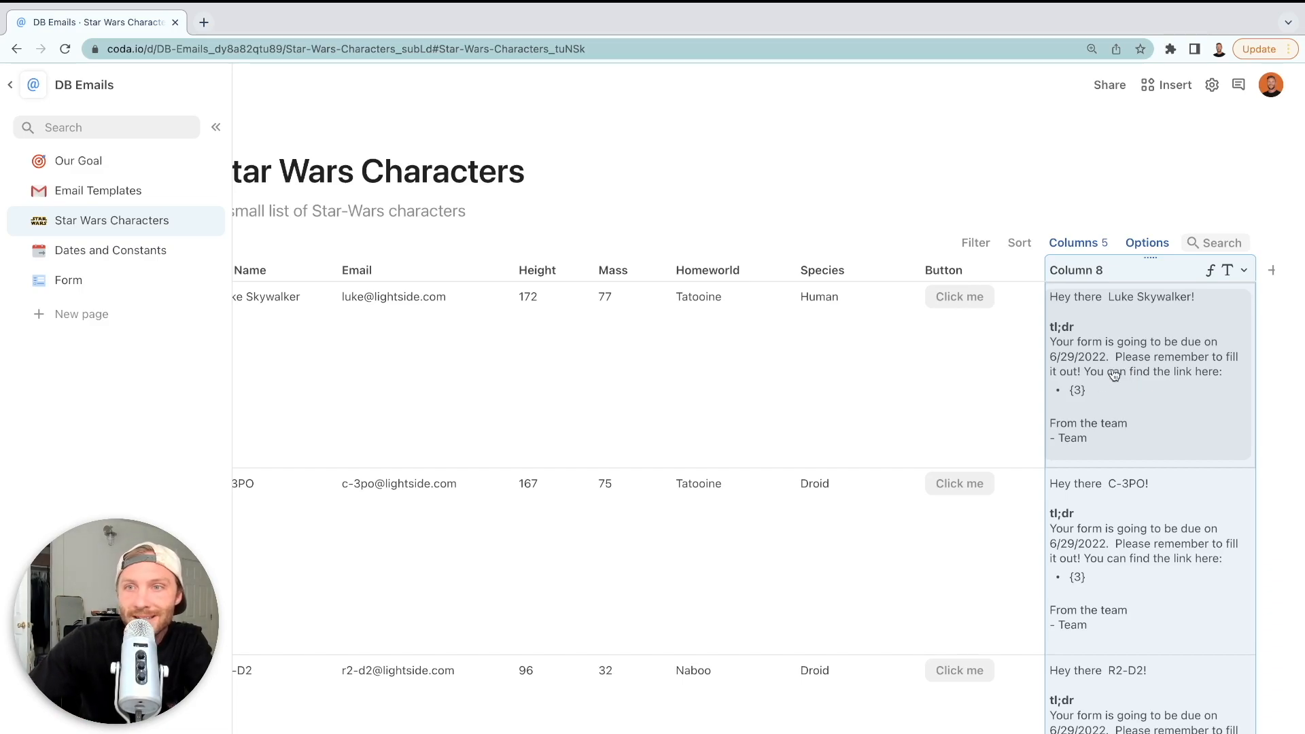
left_click(1243, 270)
left_click(1203, 354)
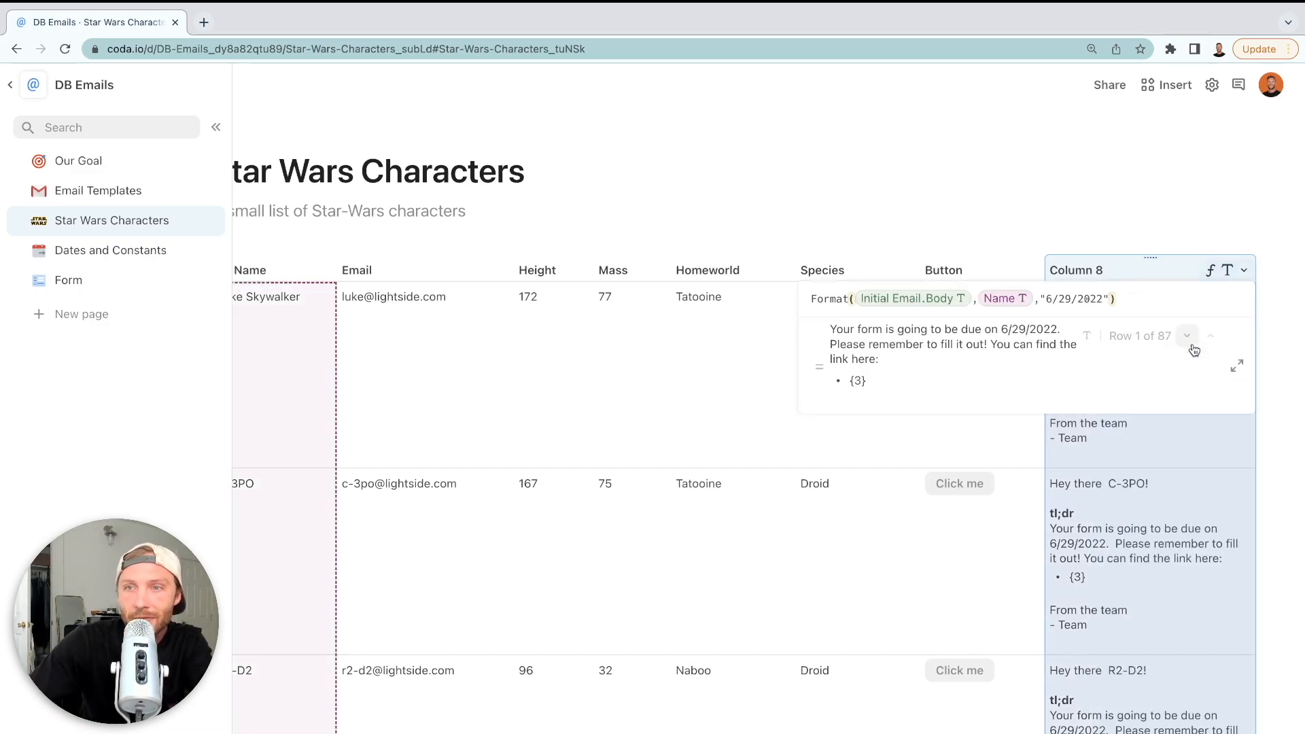
left_click(1101, 301)
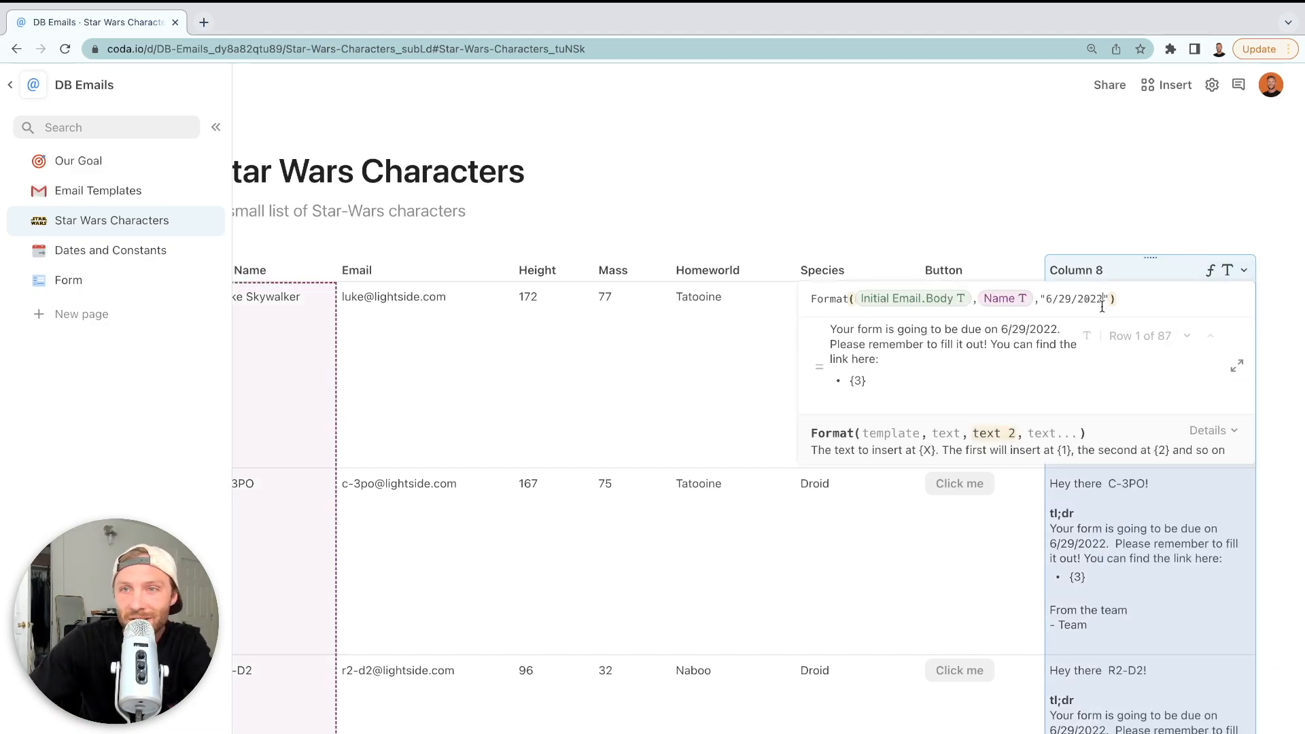
left_click(1116, 494)
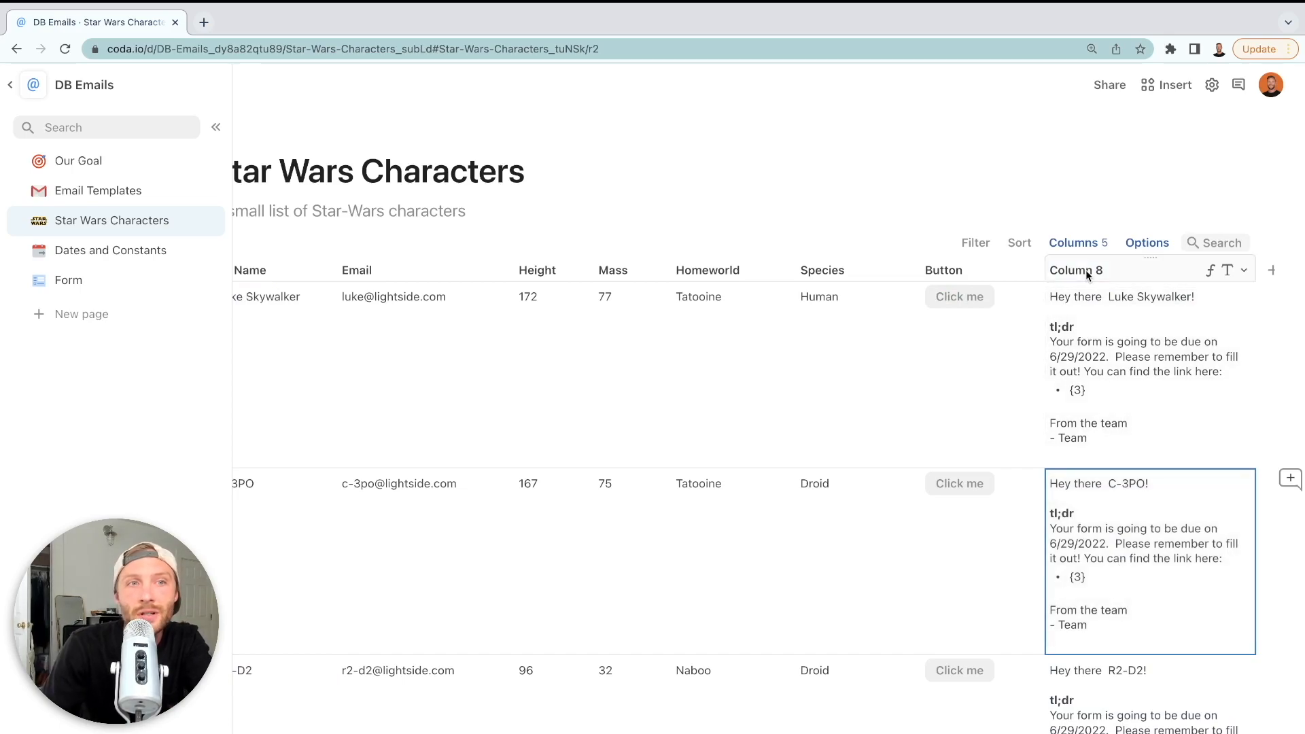
left_click(1086, 270)
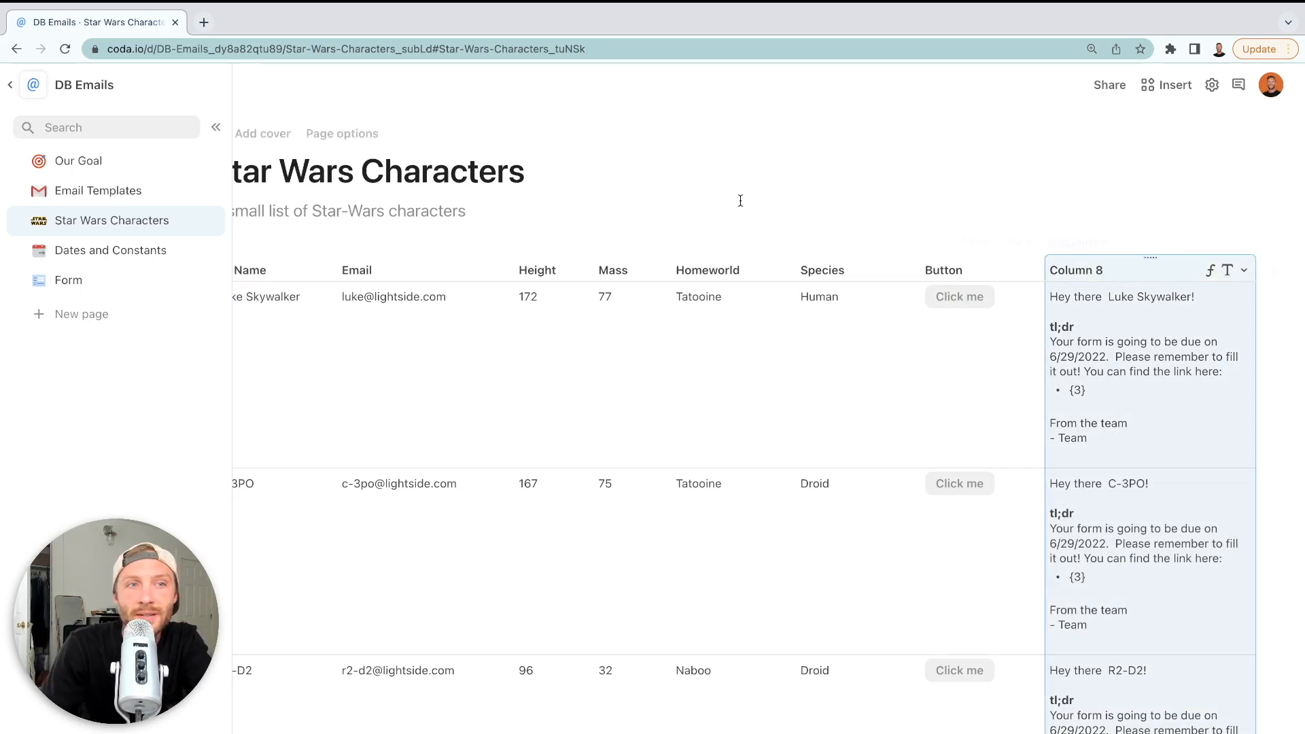
Pick July 9 in the calendar so the Form due date constant reads 7/9/2022
left_click(113, 252)
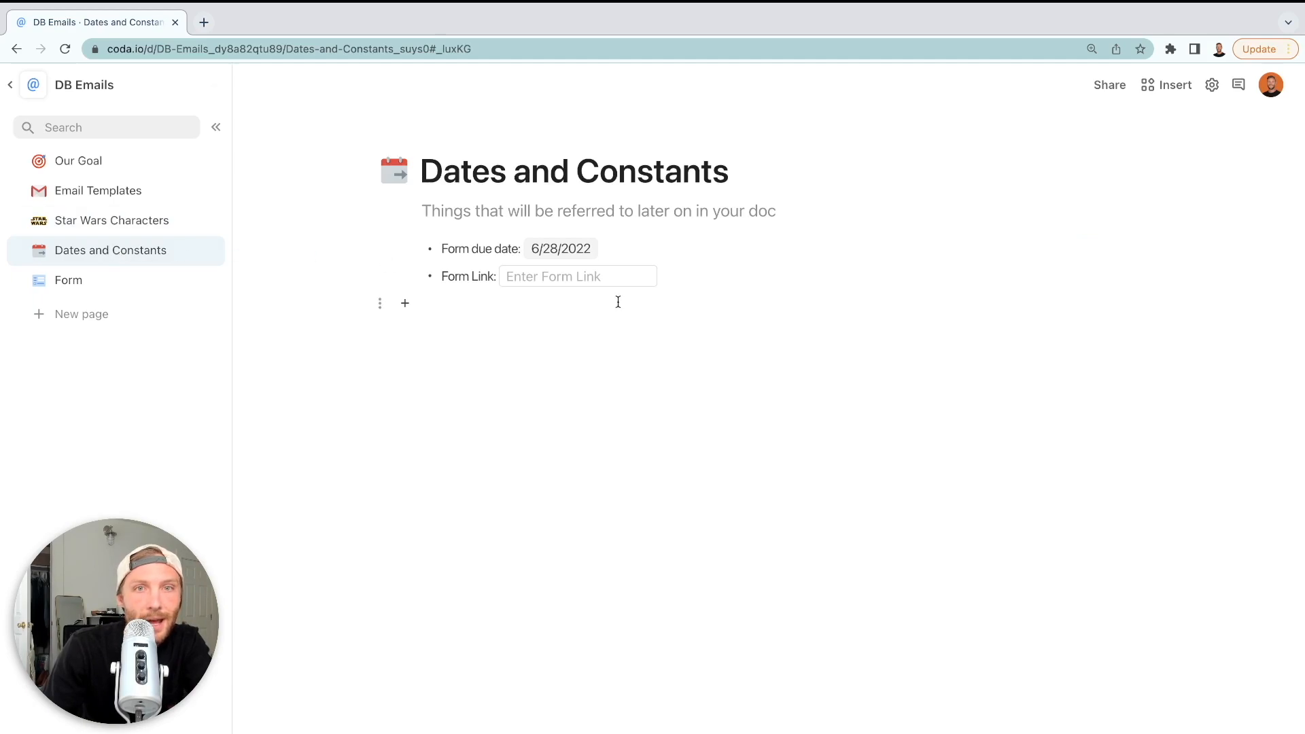
left_click(552, 253)
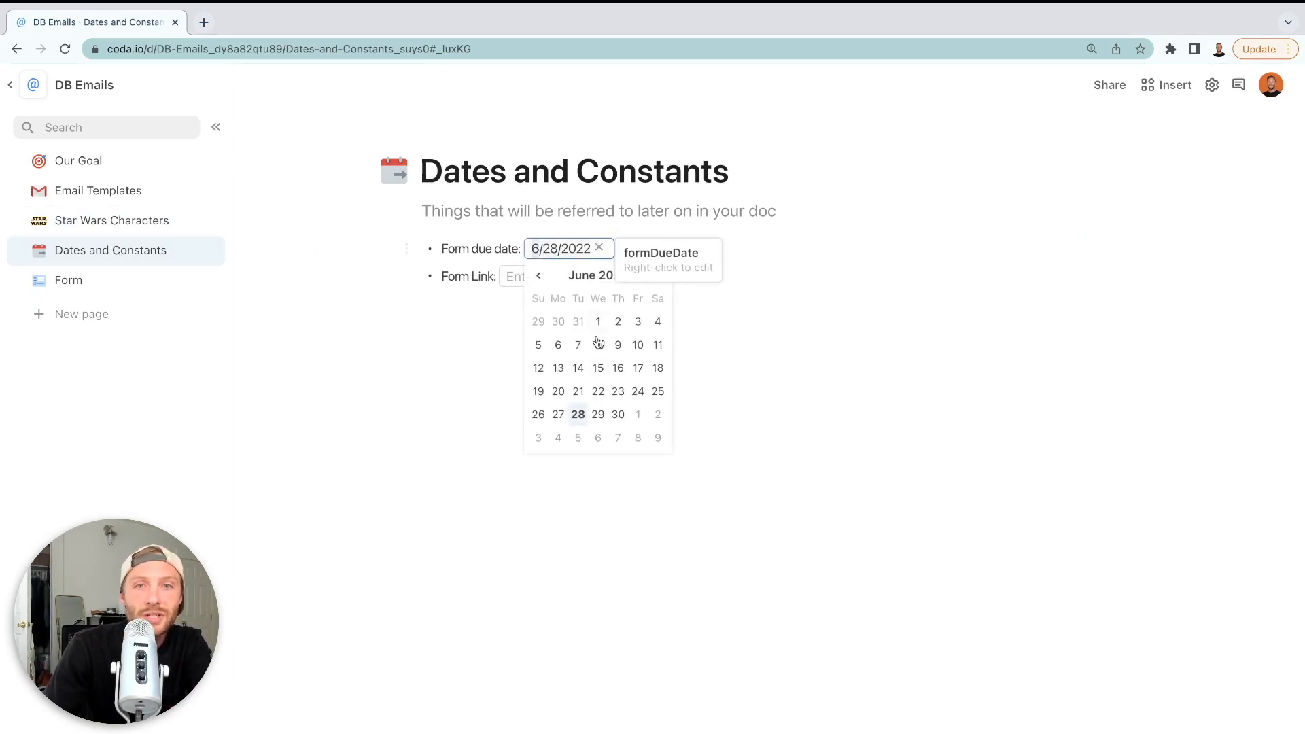
left_click(657, 439)
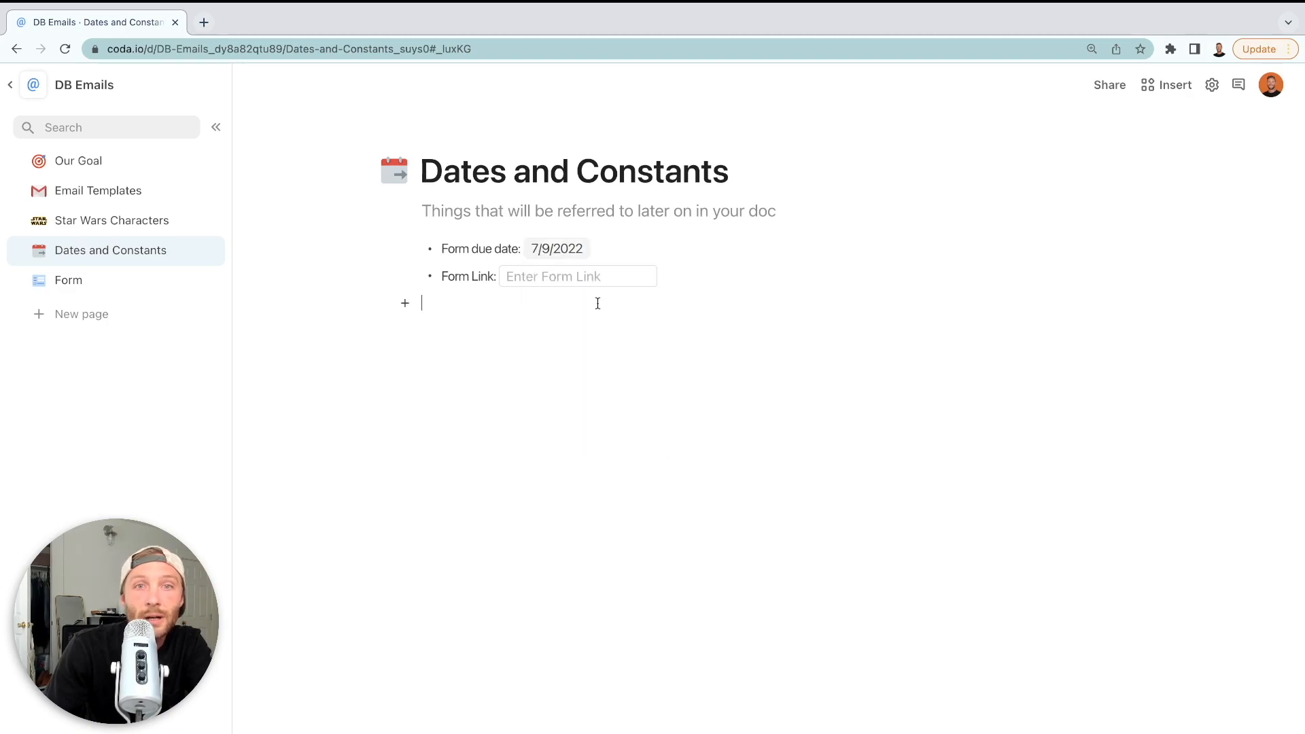
left_click(563, 253)
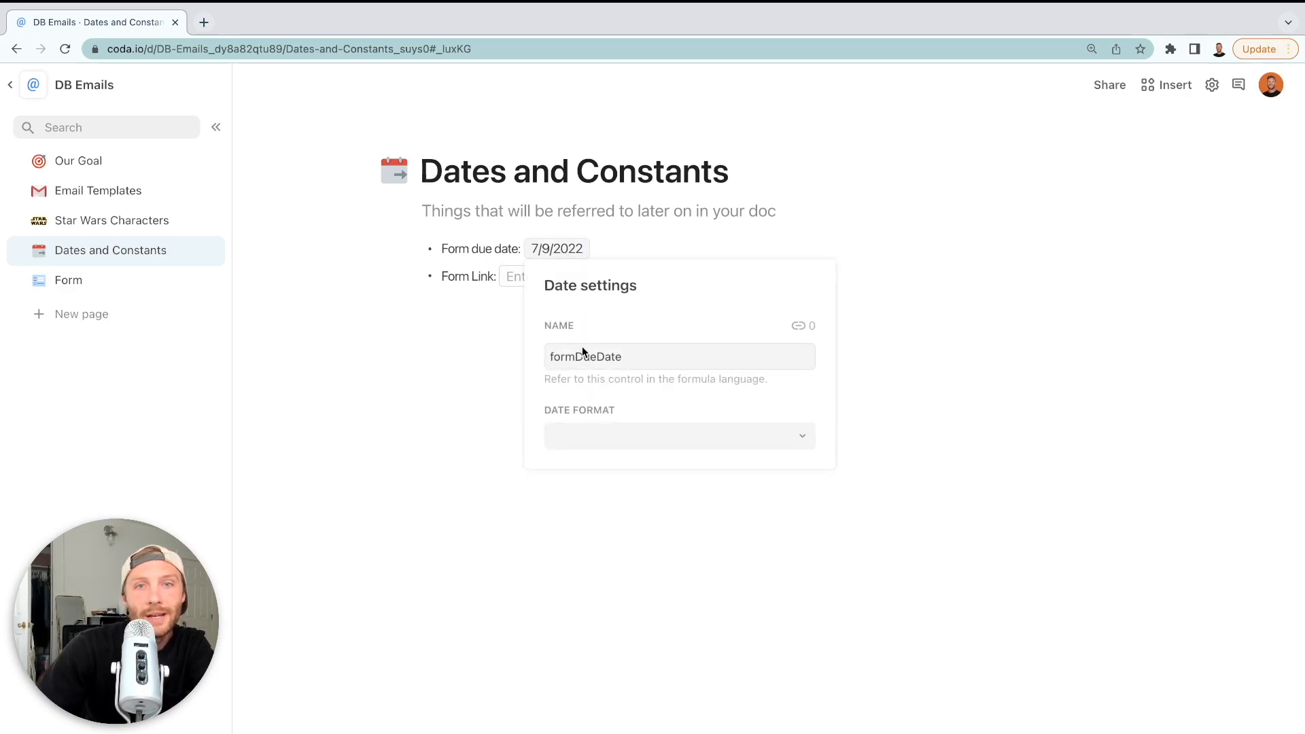
left_click(429, 342)
left_click(556, 279)
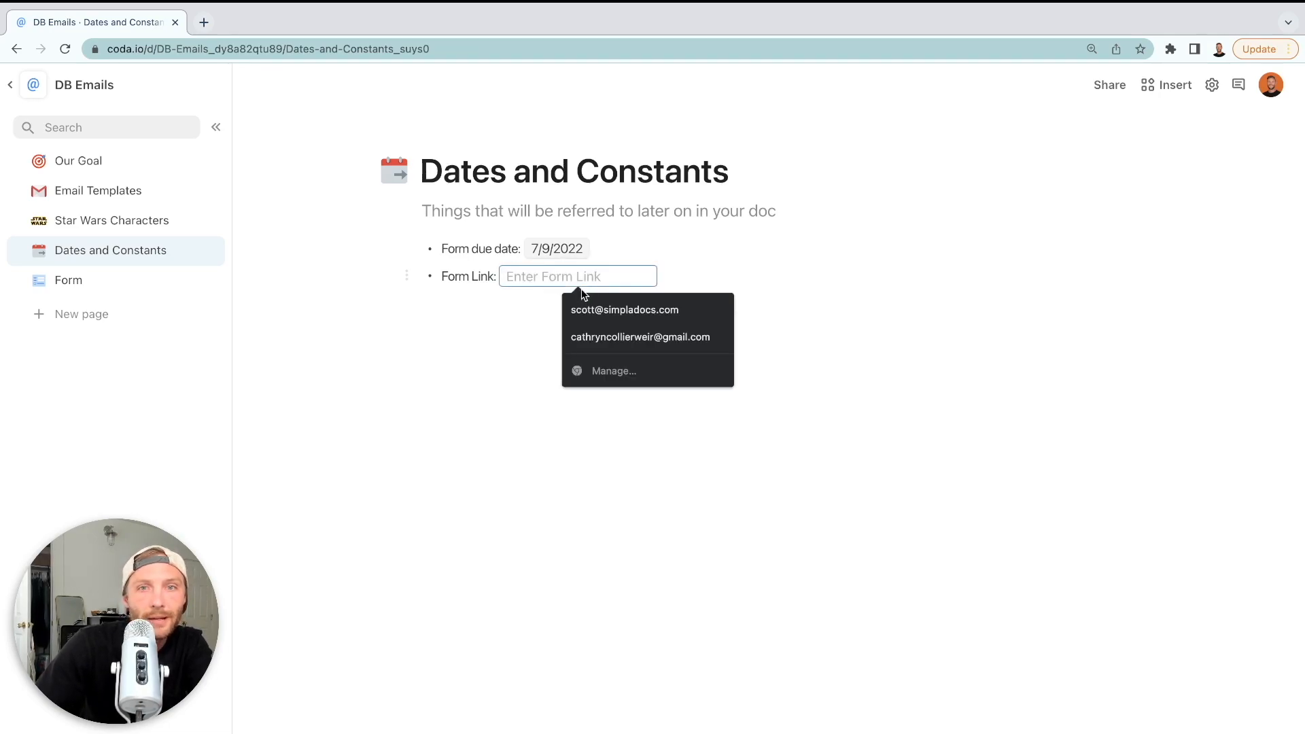
left_click(513, 317)
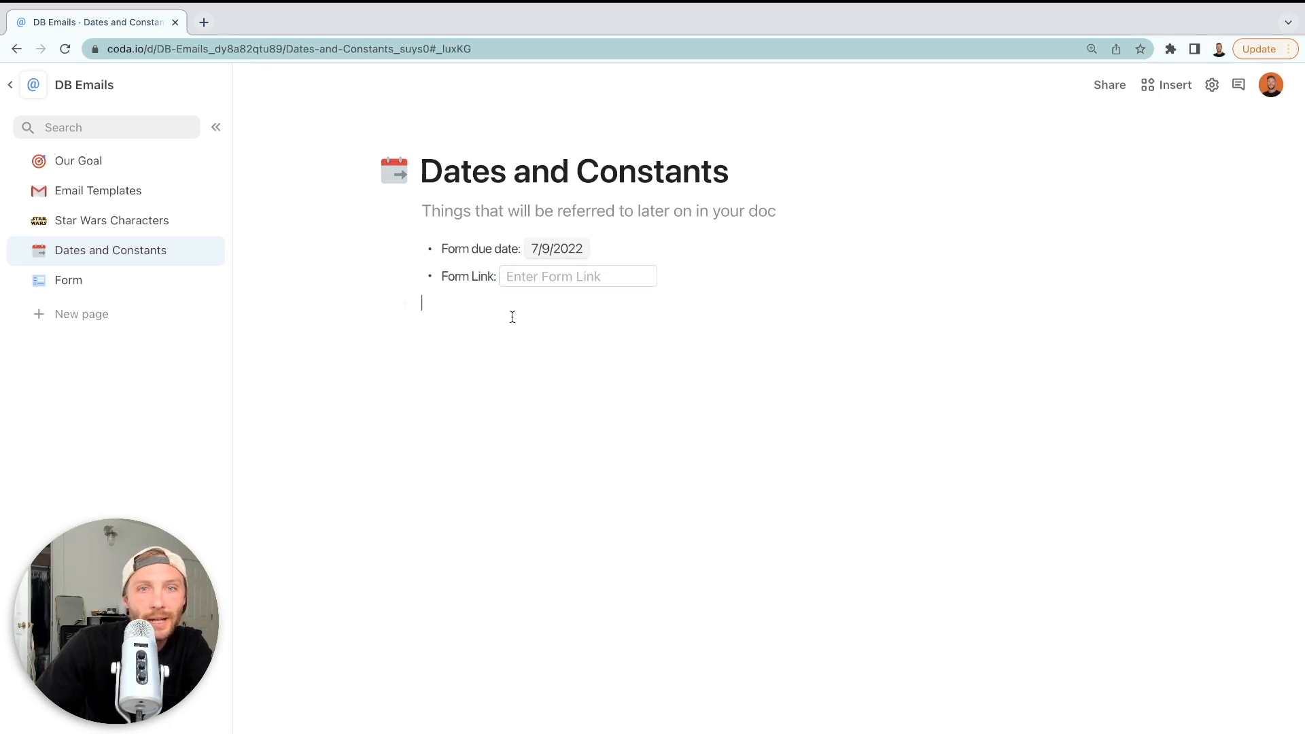
left_click(78, 195)
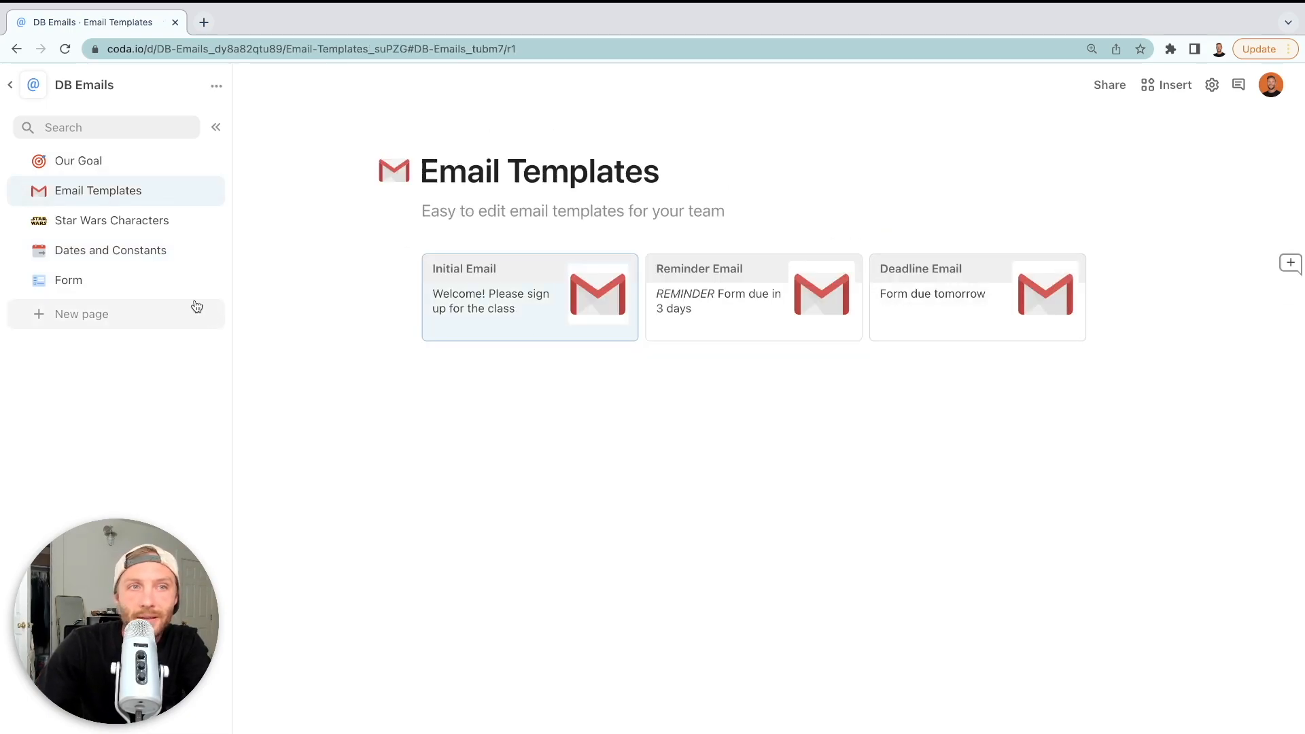
Replace the hard-coded date in Column 8's formula with the formDueDate constant
left_click(120, 223)
left_click(1243, 270)
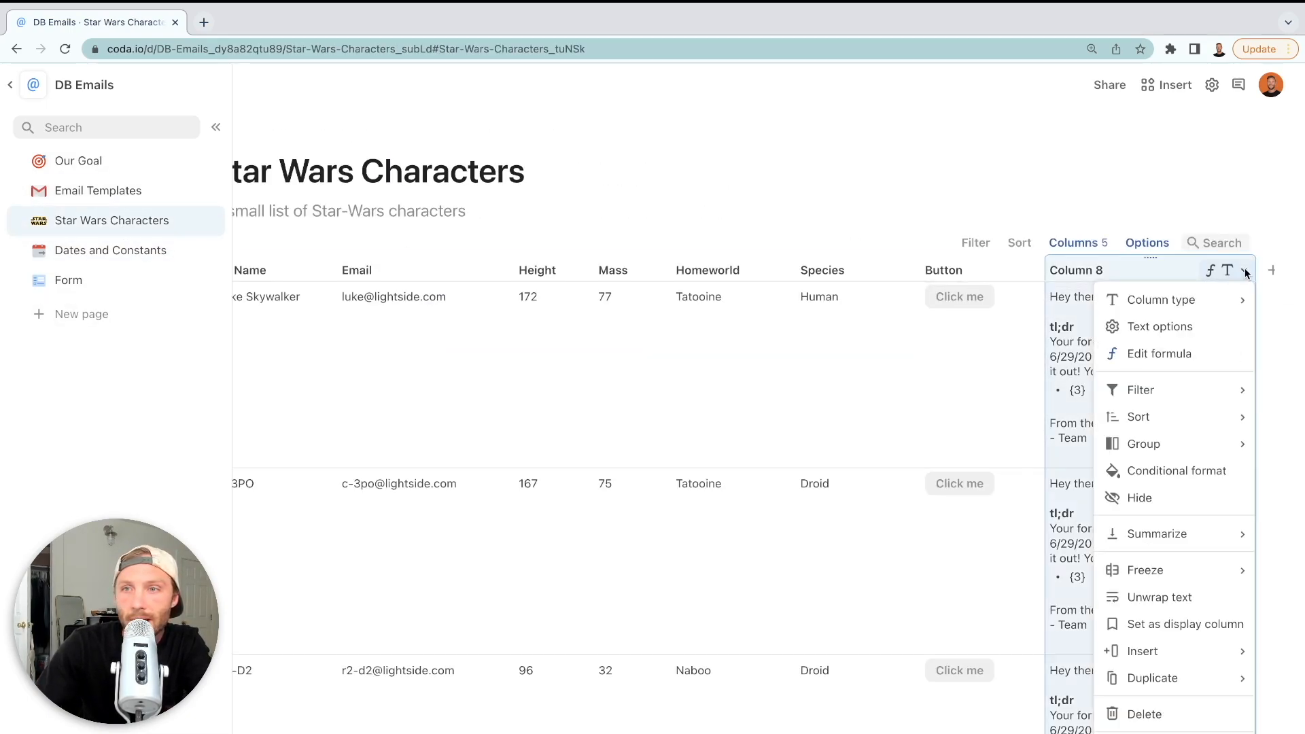
left_click(1202, 356)
left_click(1108, 302)
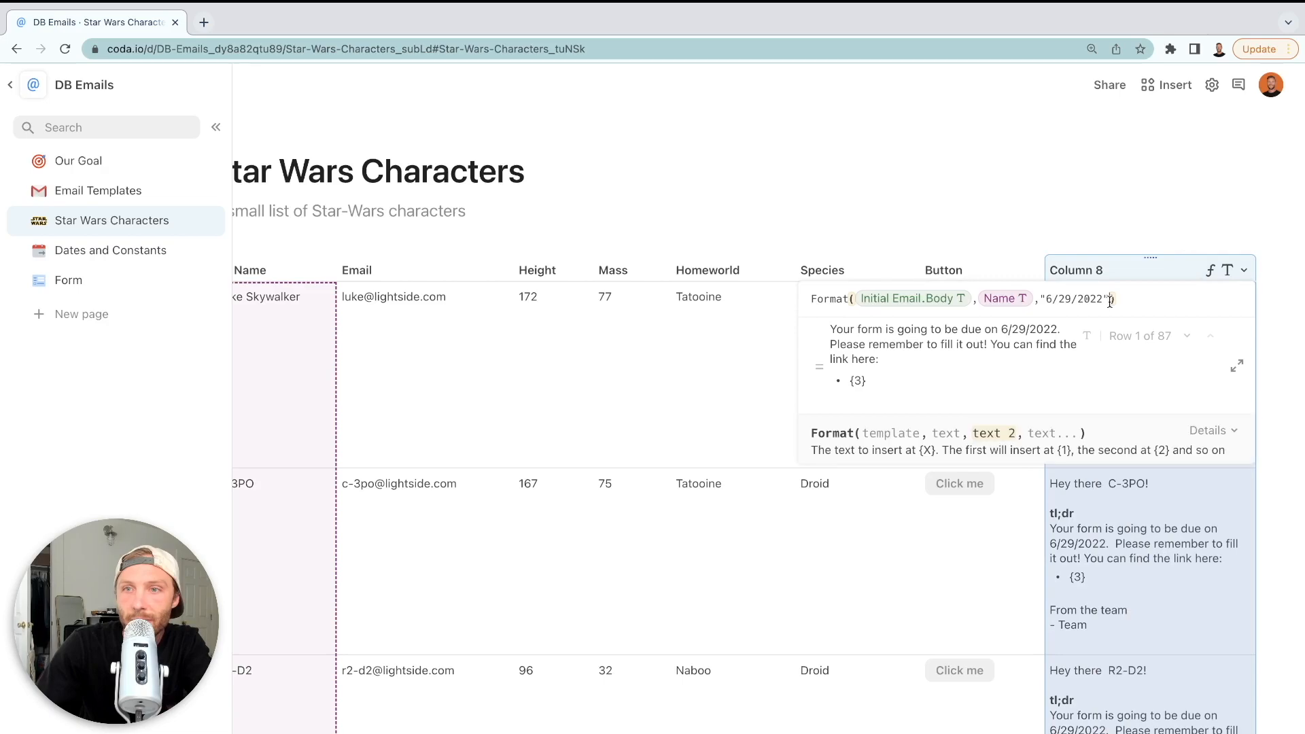
type("form")
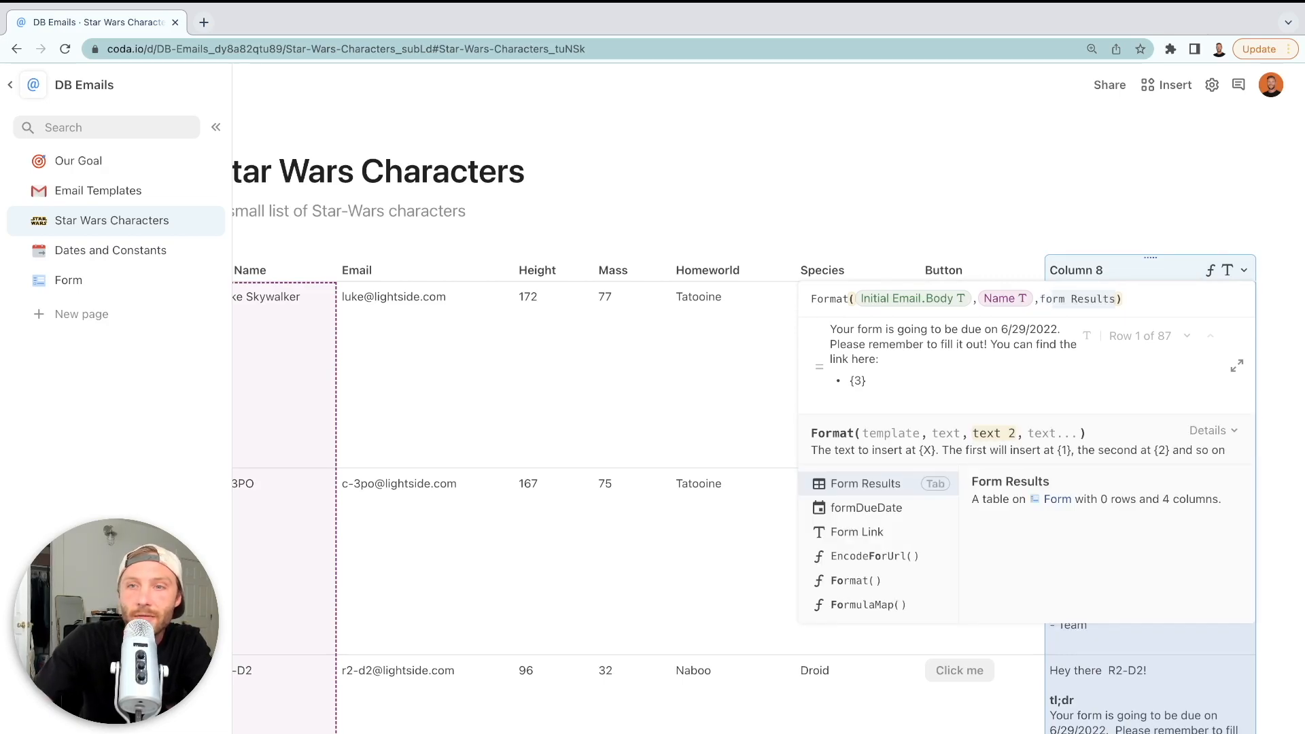
key("Down")
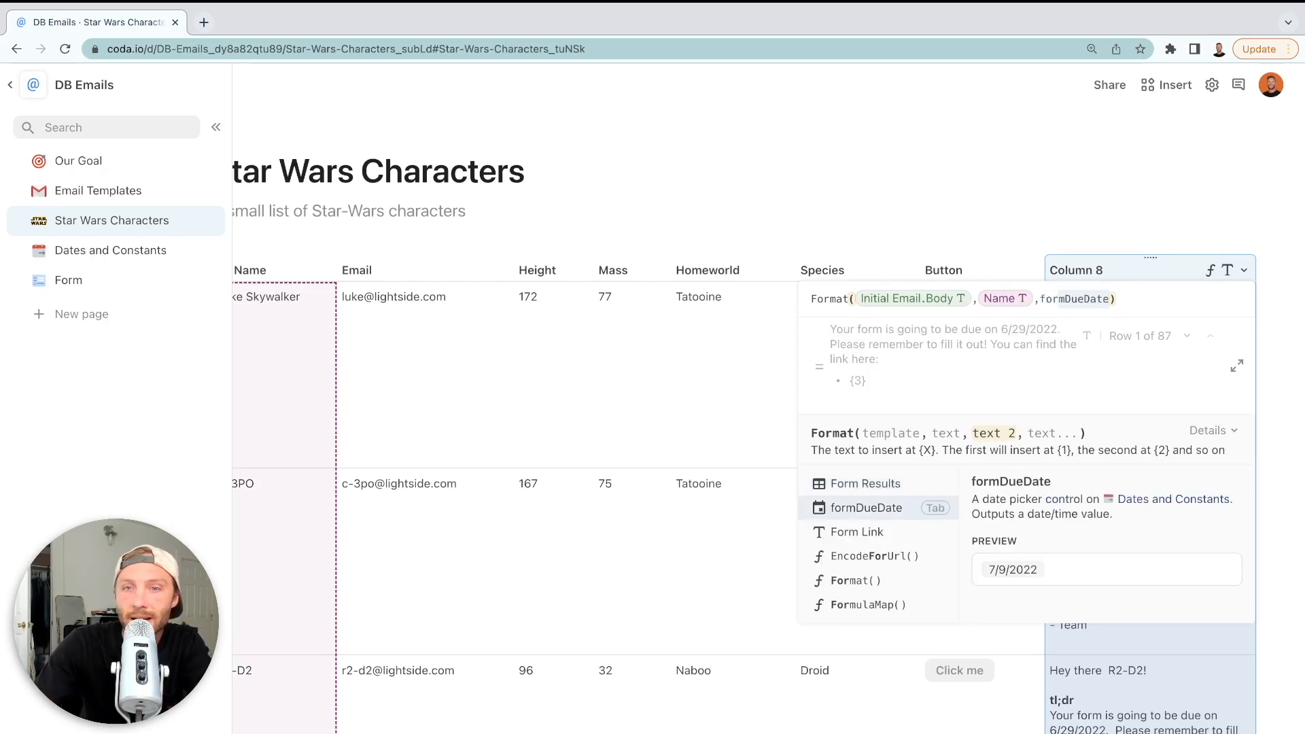
key("Tab")
key("Return")
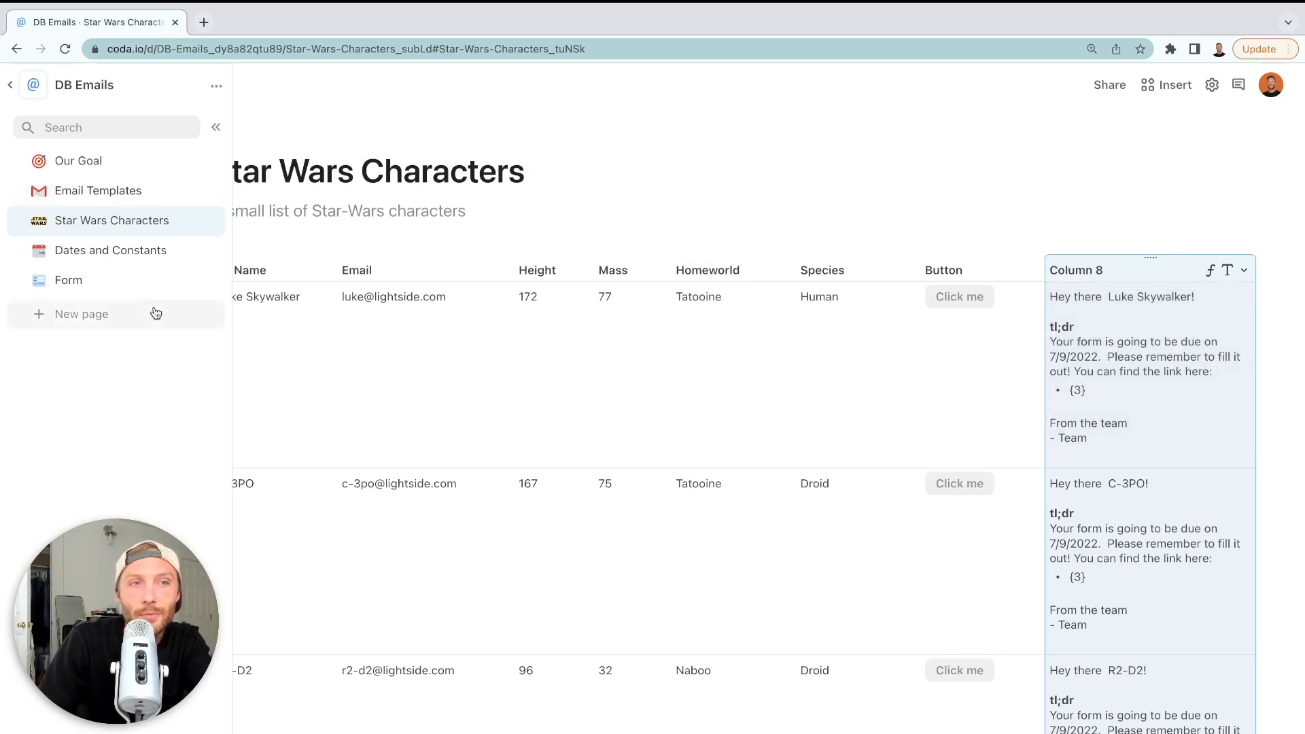
Publish the DB Form with a shareable link, review its privacy settings, and copy the link
left_click(107, 283)
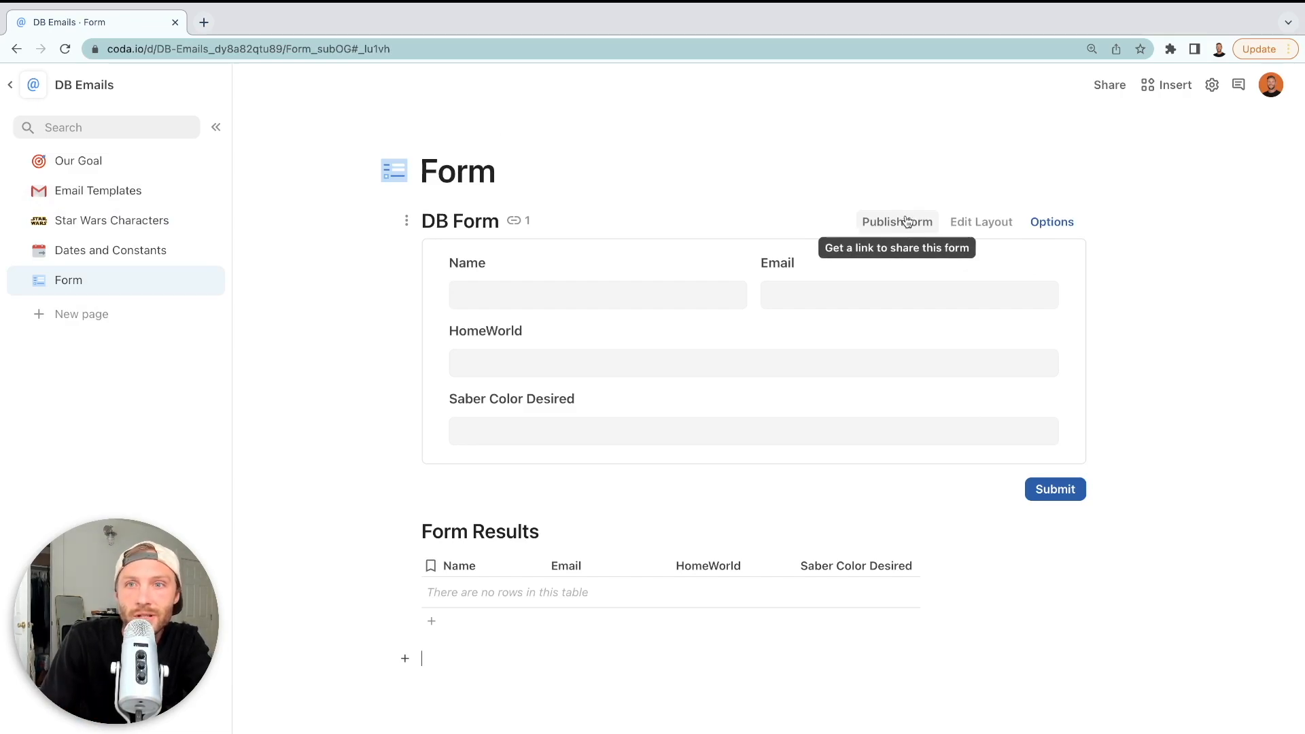
left_click(873, 224)
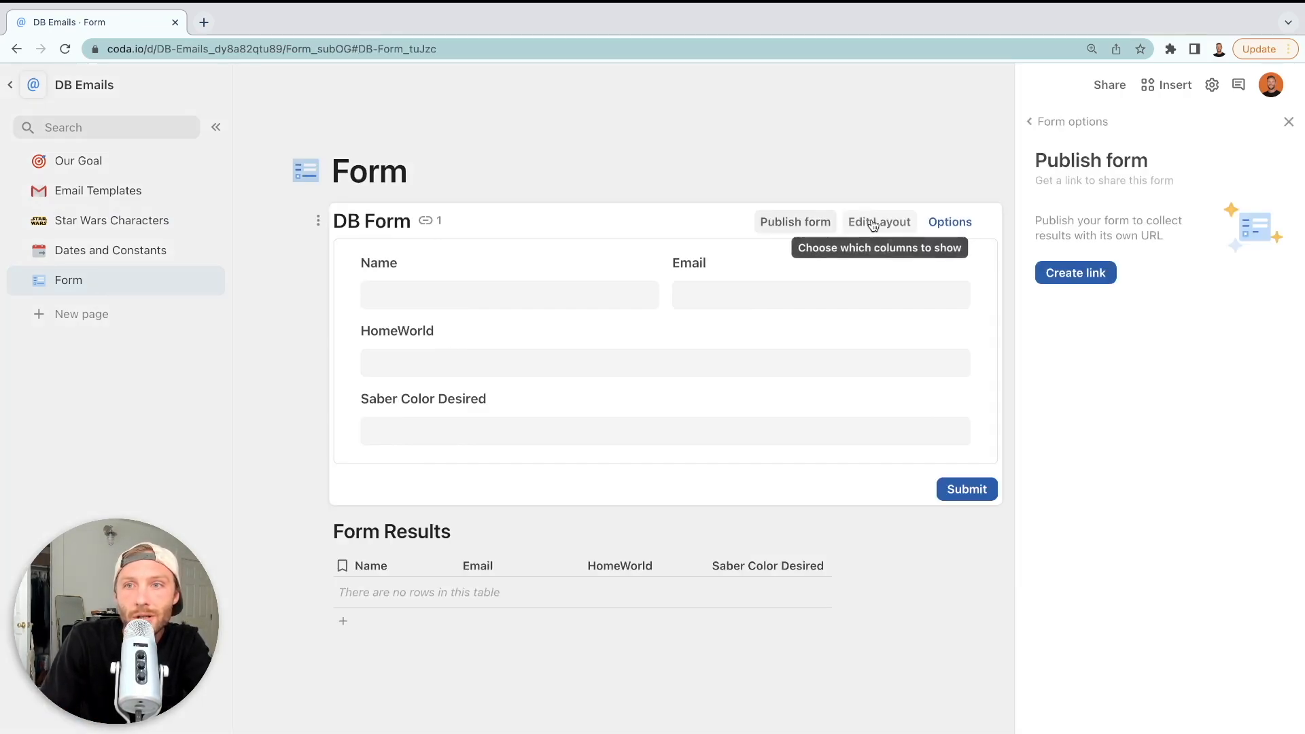
left_click(1100, 282)
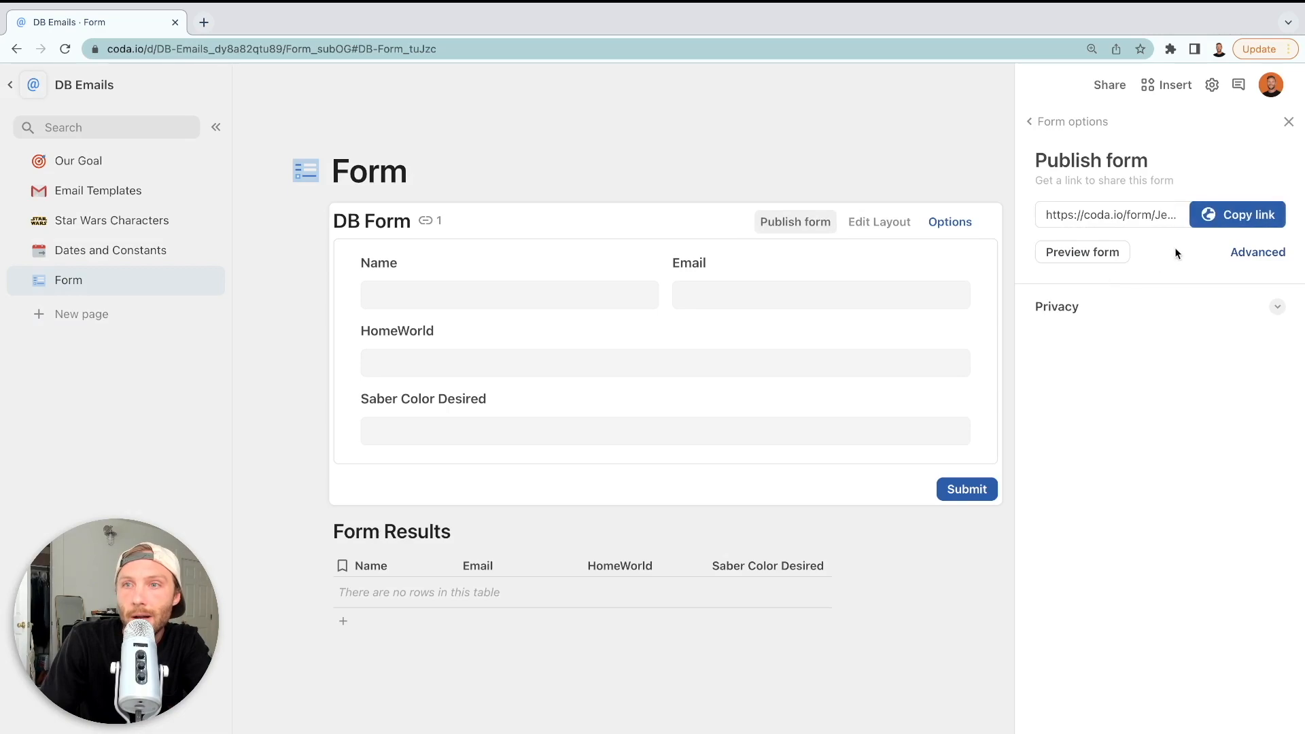
left_click(1277, 311)
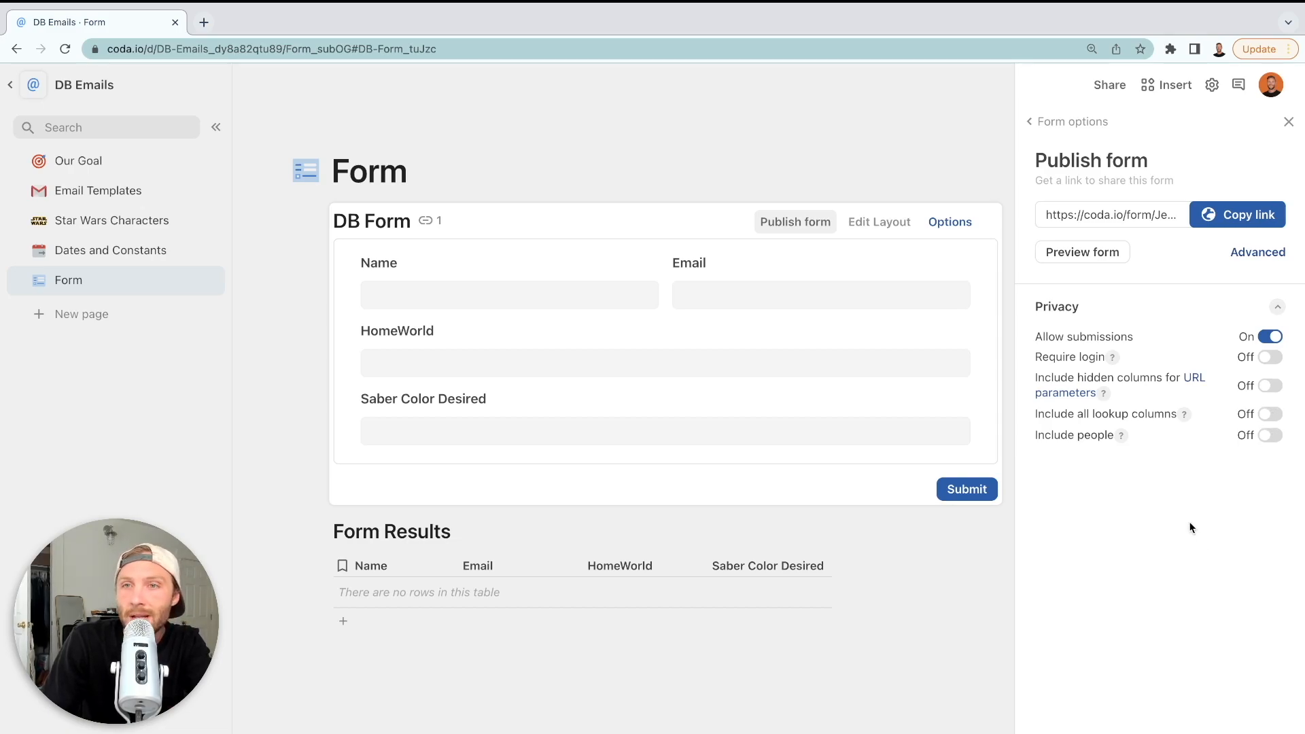
left_click(1257, 216)
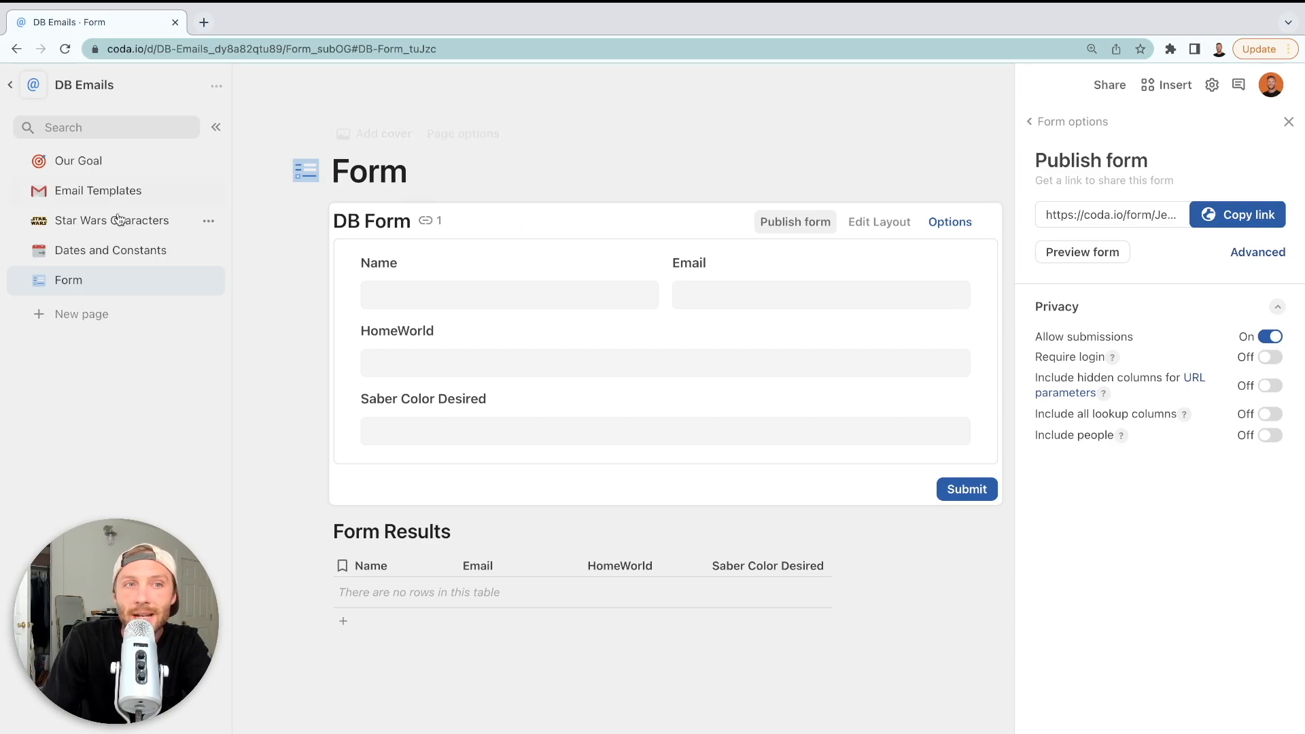
left_click(110, 252)
Paste the copied form URL into the Form Link constant on Dates and Constants
left_click(542, 276)
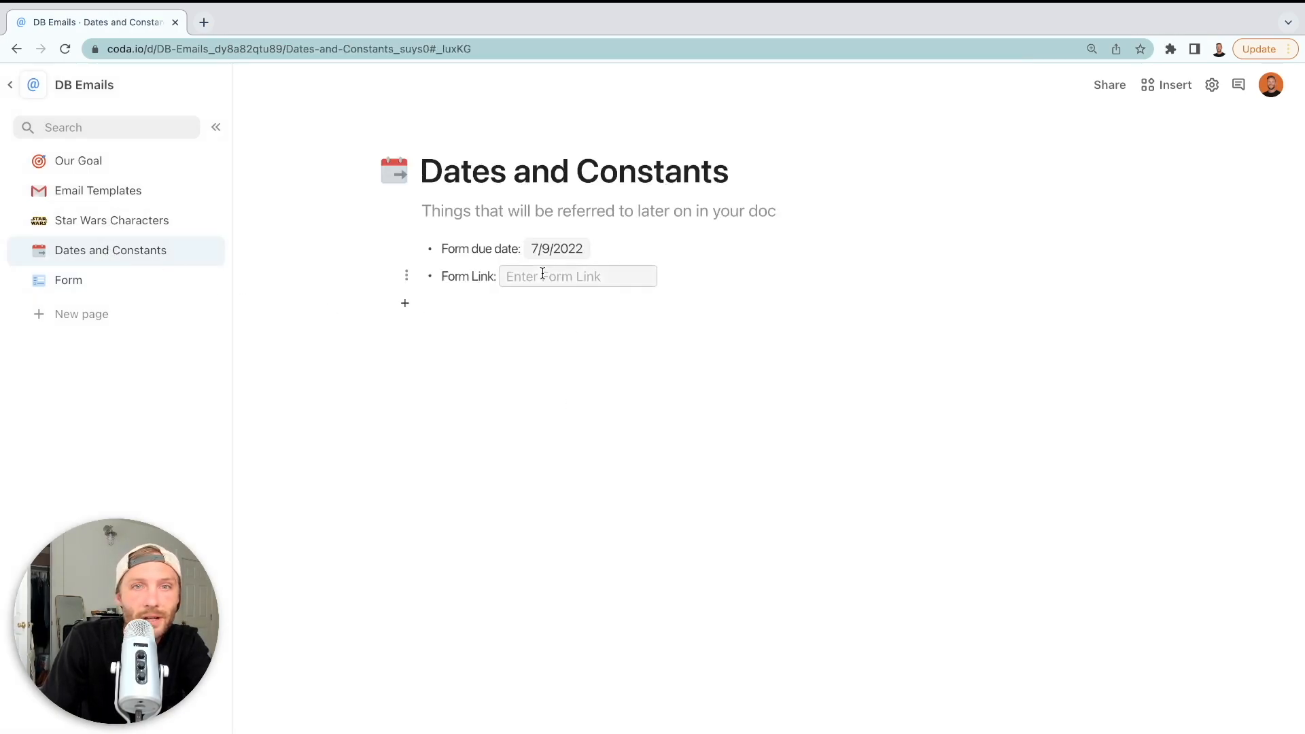
key("ctrl+v")
key("Return")
left_click(527, 277)
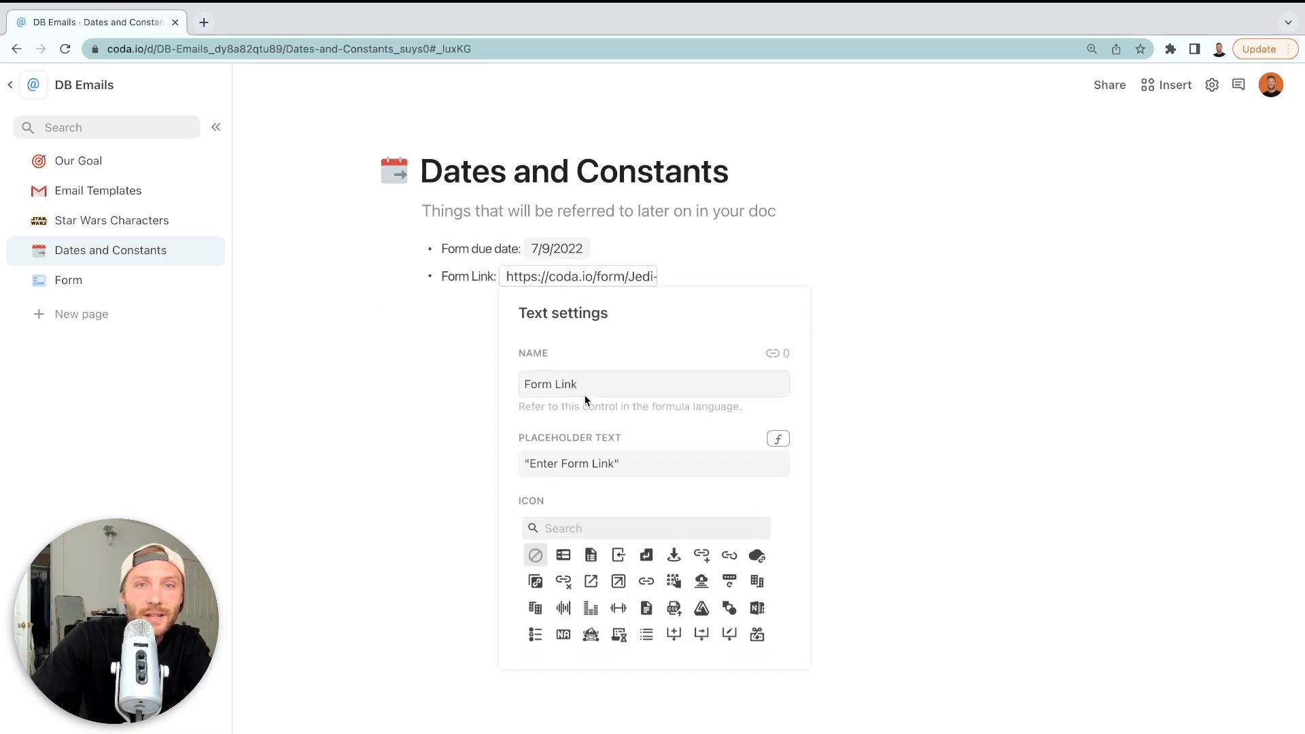
left_click(345, 419)
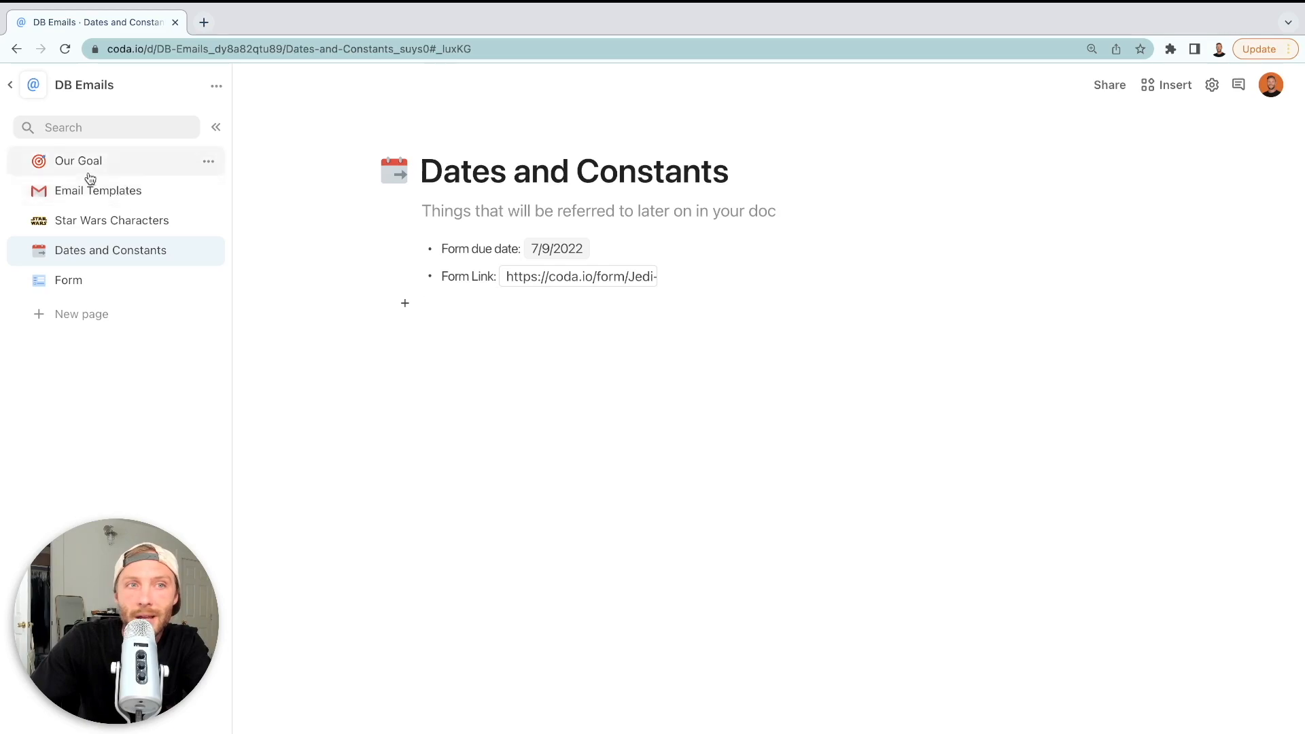
left_click(104, 226)
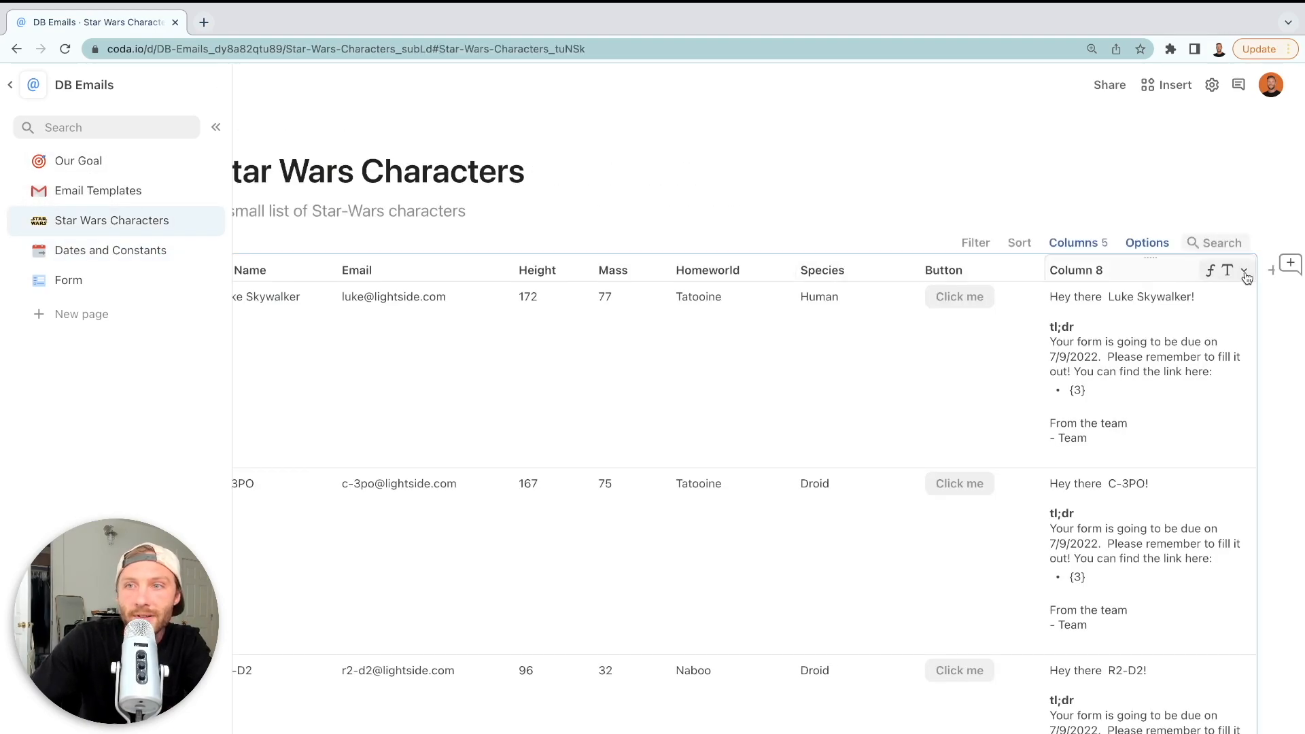
Append Name and the Form Link constant as Format arguments in Column 8's formula
left_click(1244, 271)
left_click(1179, 355)
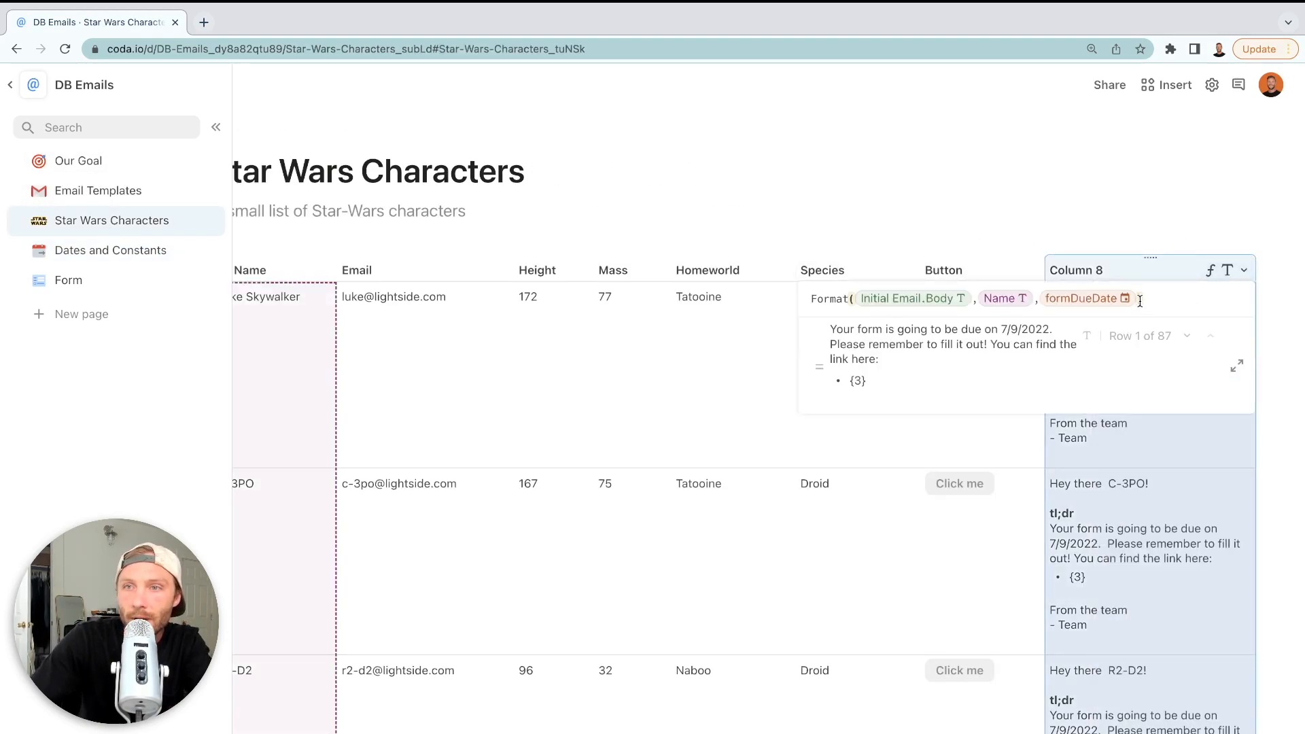
type(",Name,form")
key("Down")
key("Down")
key("Tab")
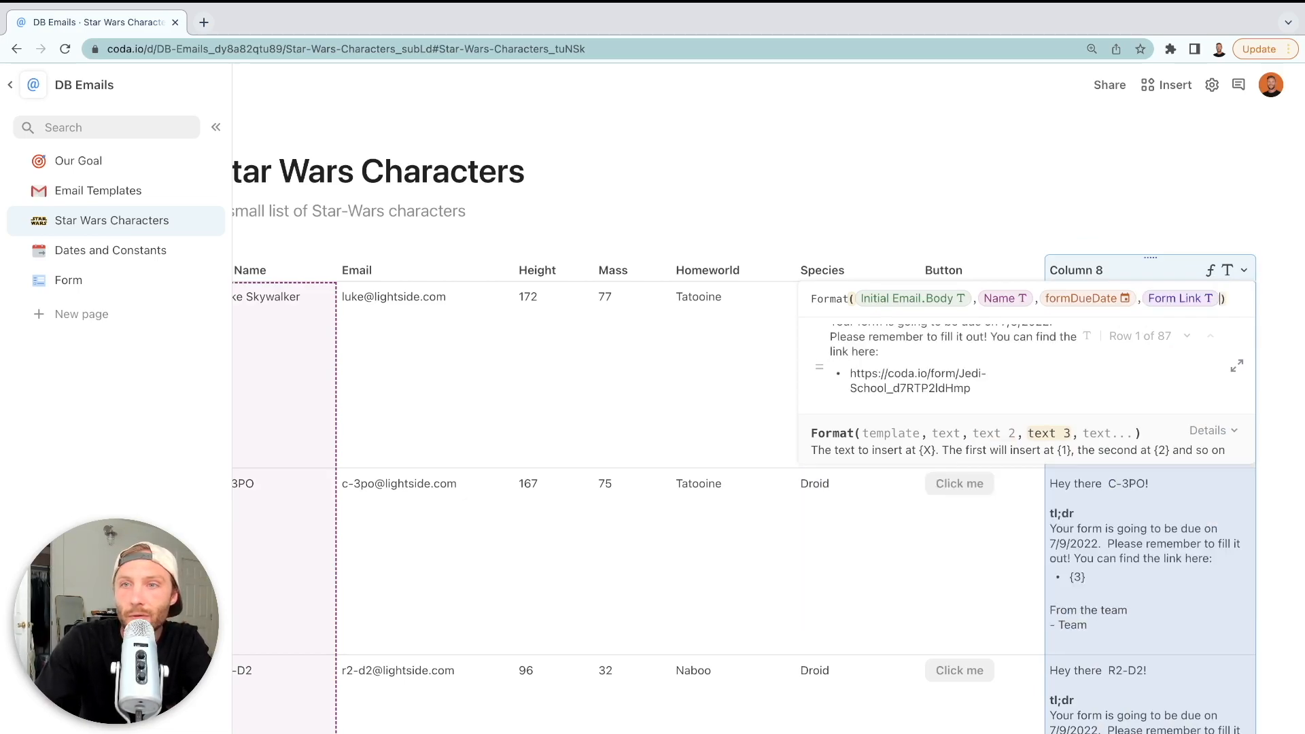
key("Return")
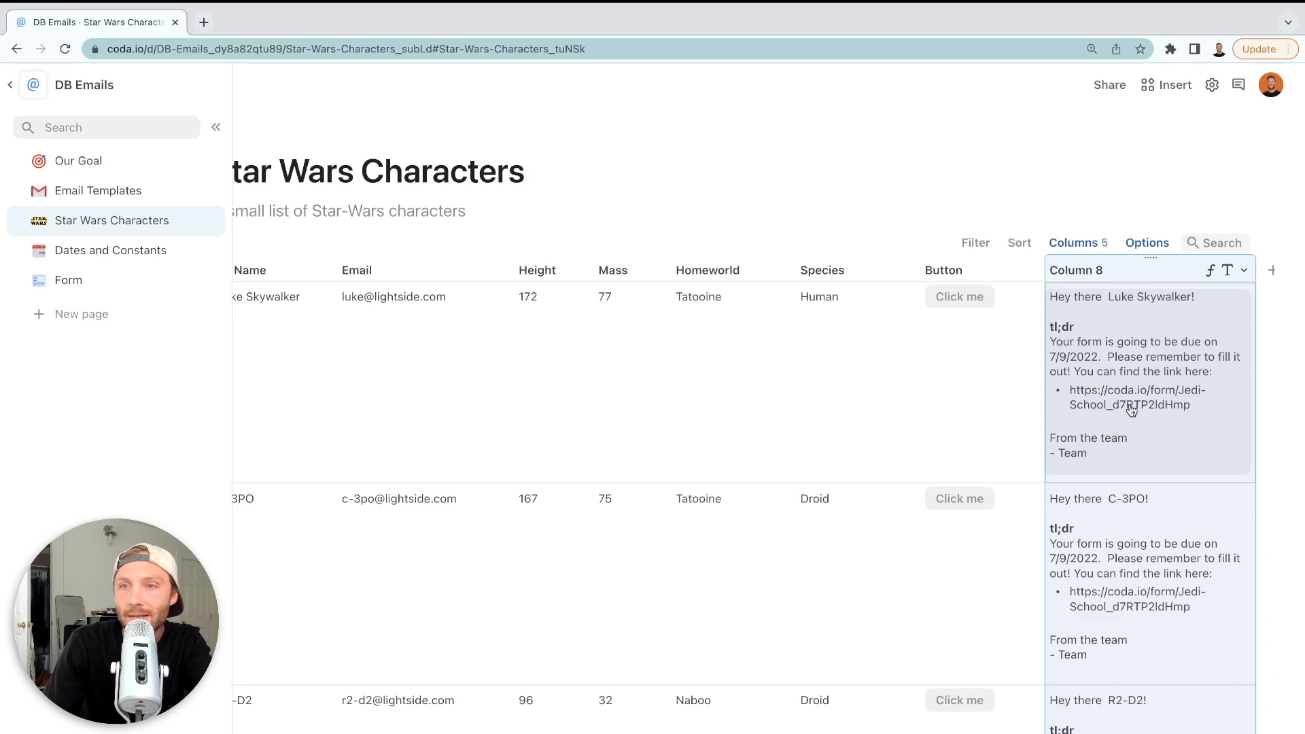
Wrap Form Link in Hyperlink(Form Link, "[Click Here]") so emails show a clickable link
double_click(1131, 271)
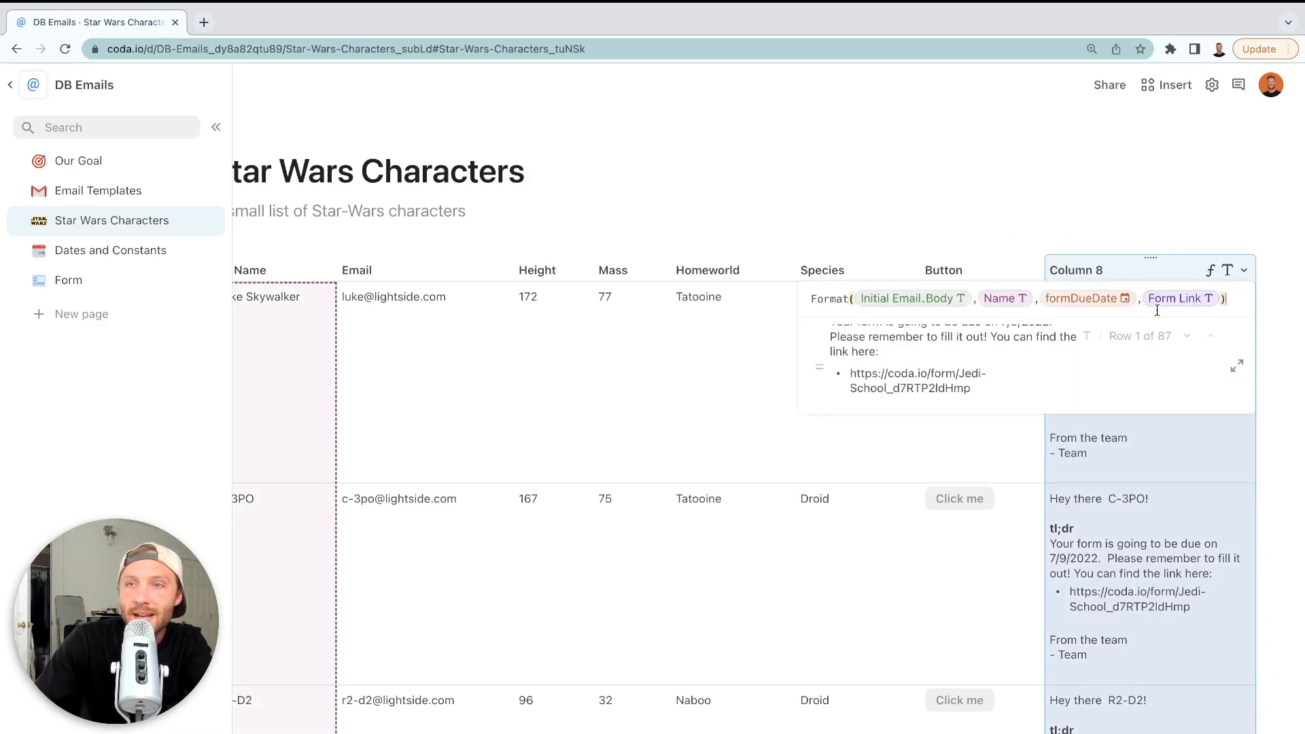
left_click(1176, 299)
type("hyperl")
key("Tab")
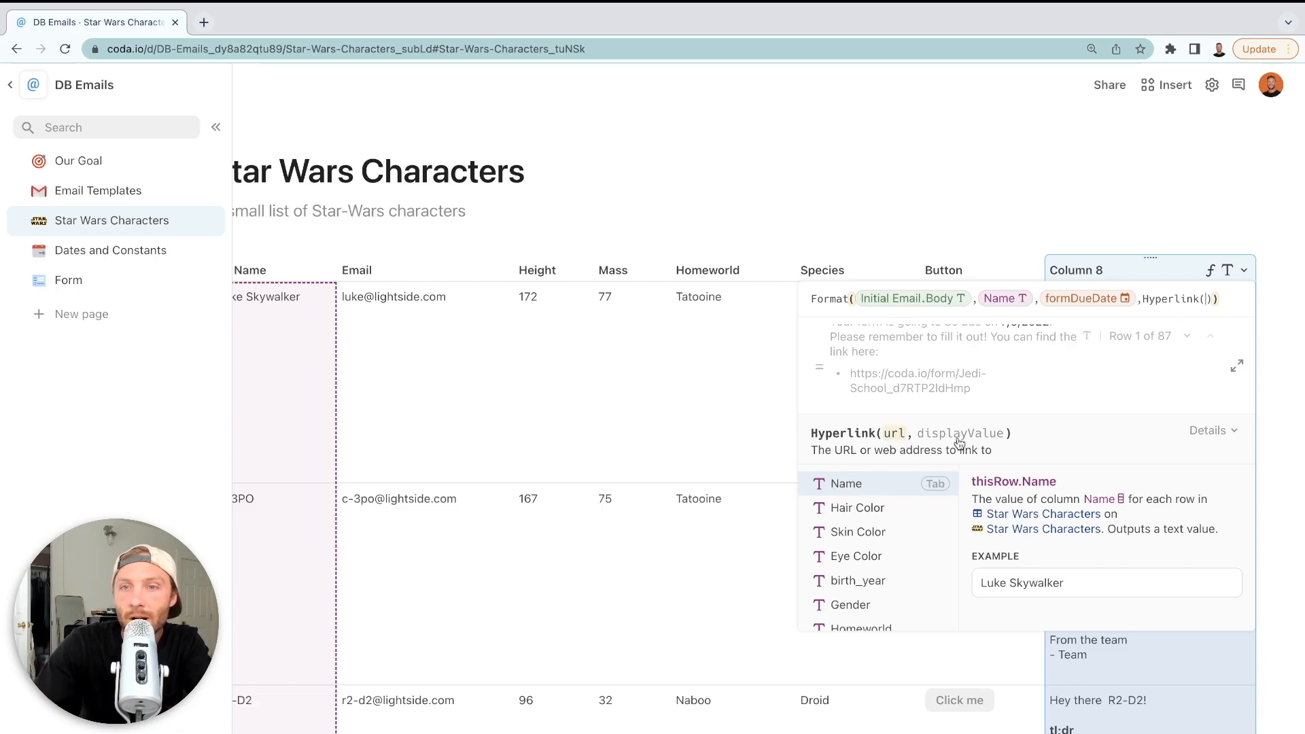
type("\"")
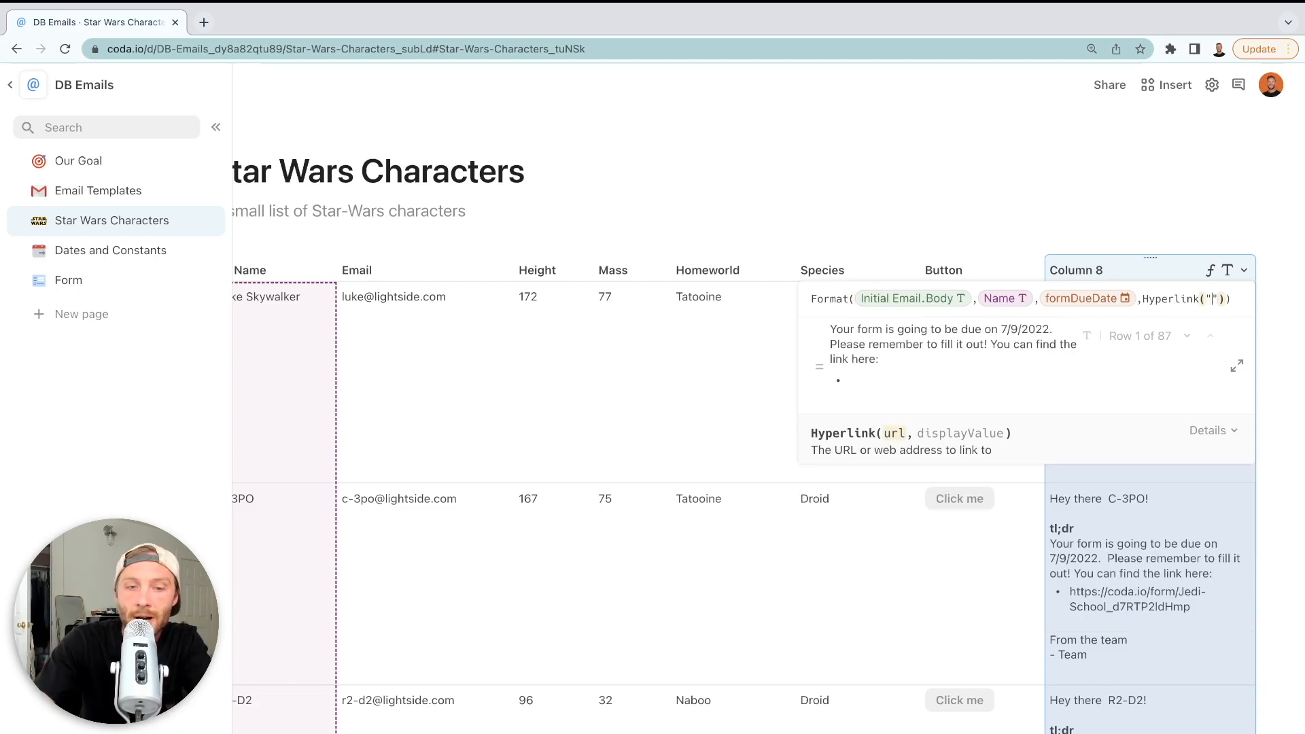
key("BackSpace")
type("form Results")
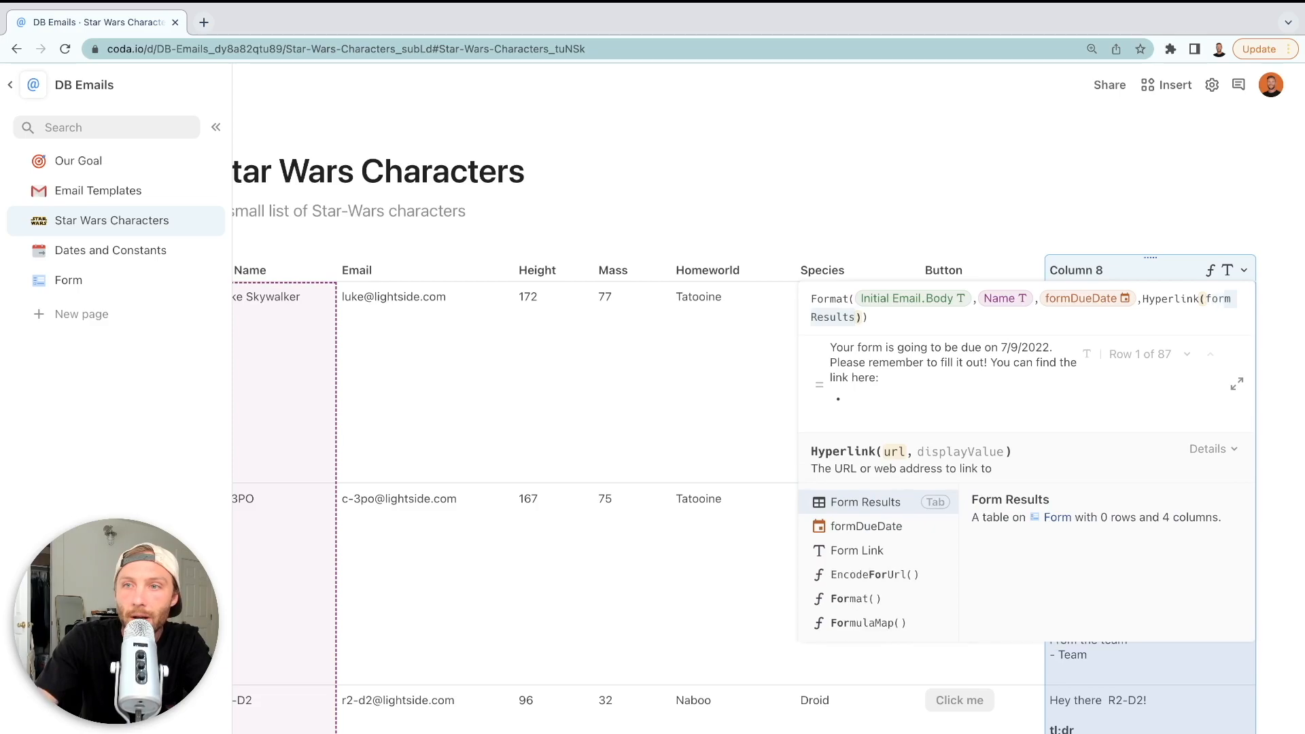
key("Down")
key("Down")
key("Return")
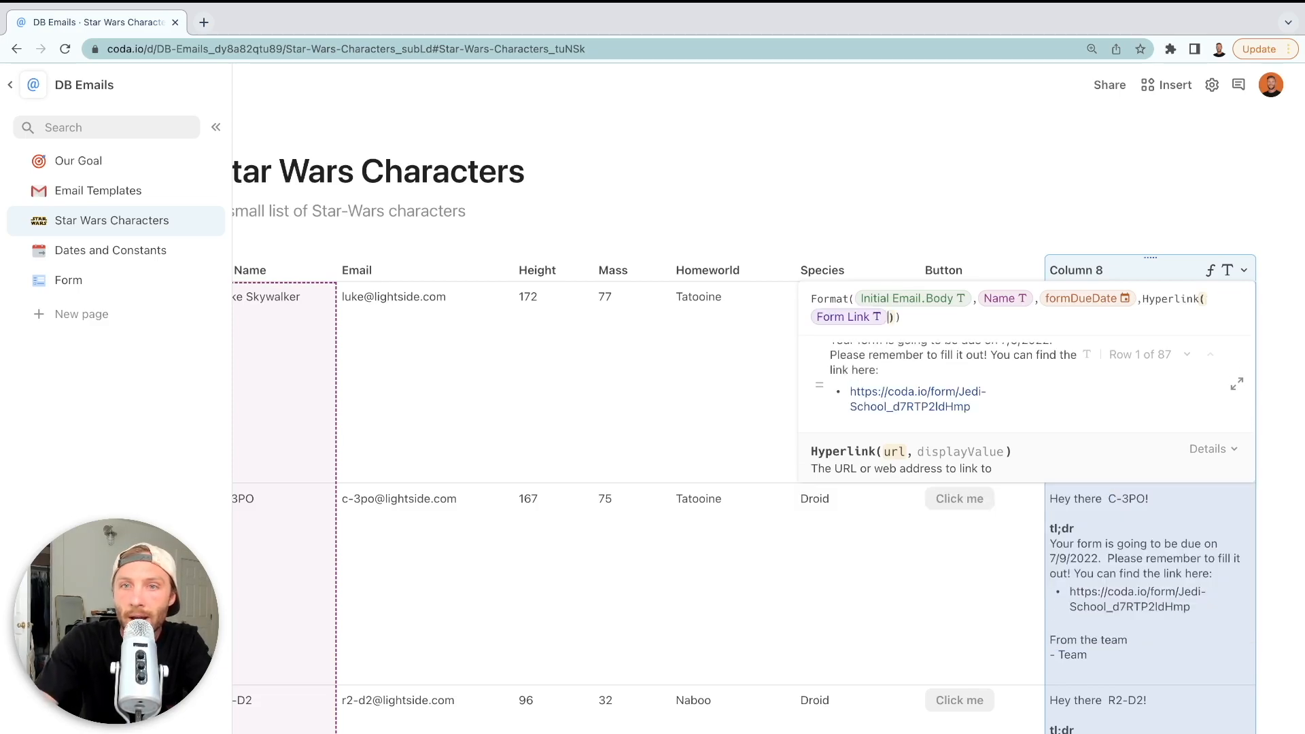
type(",\"")
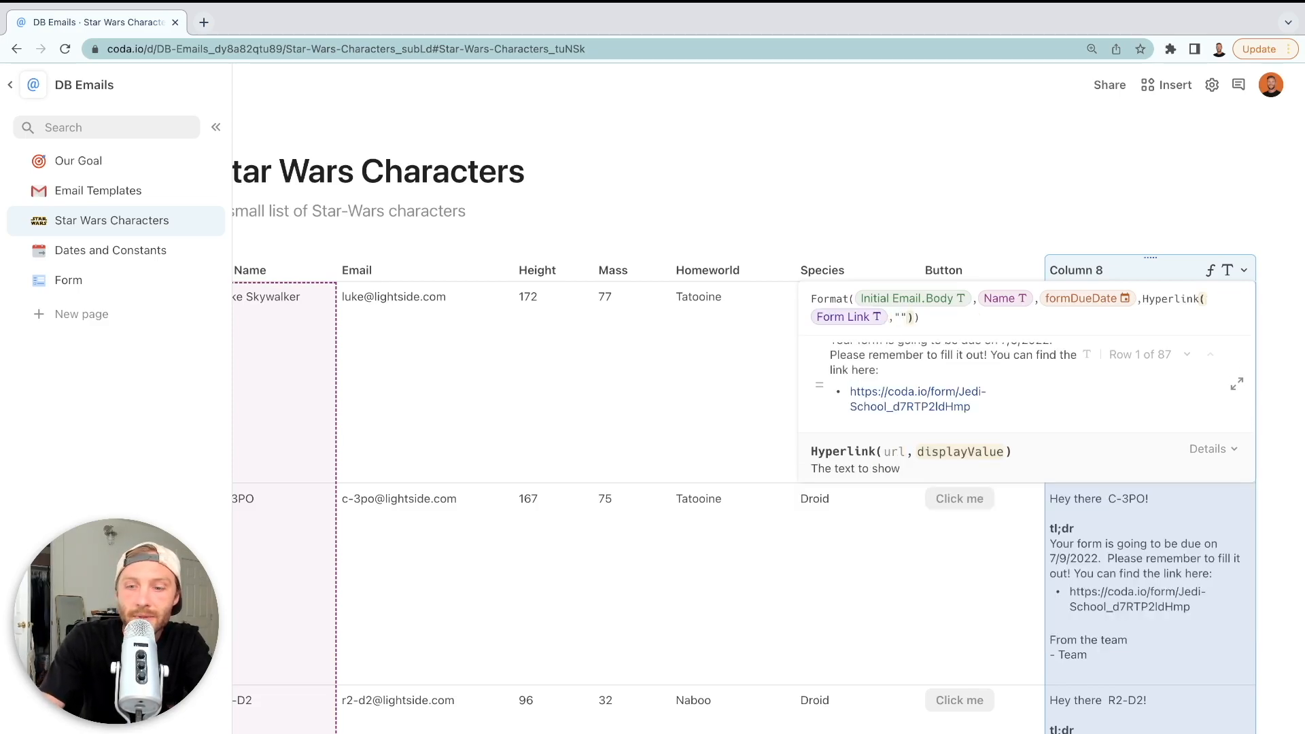
type("[Click Here]")
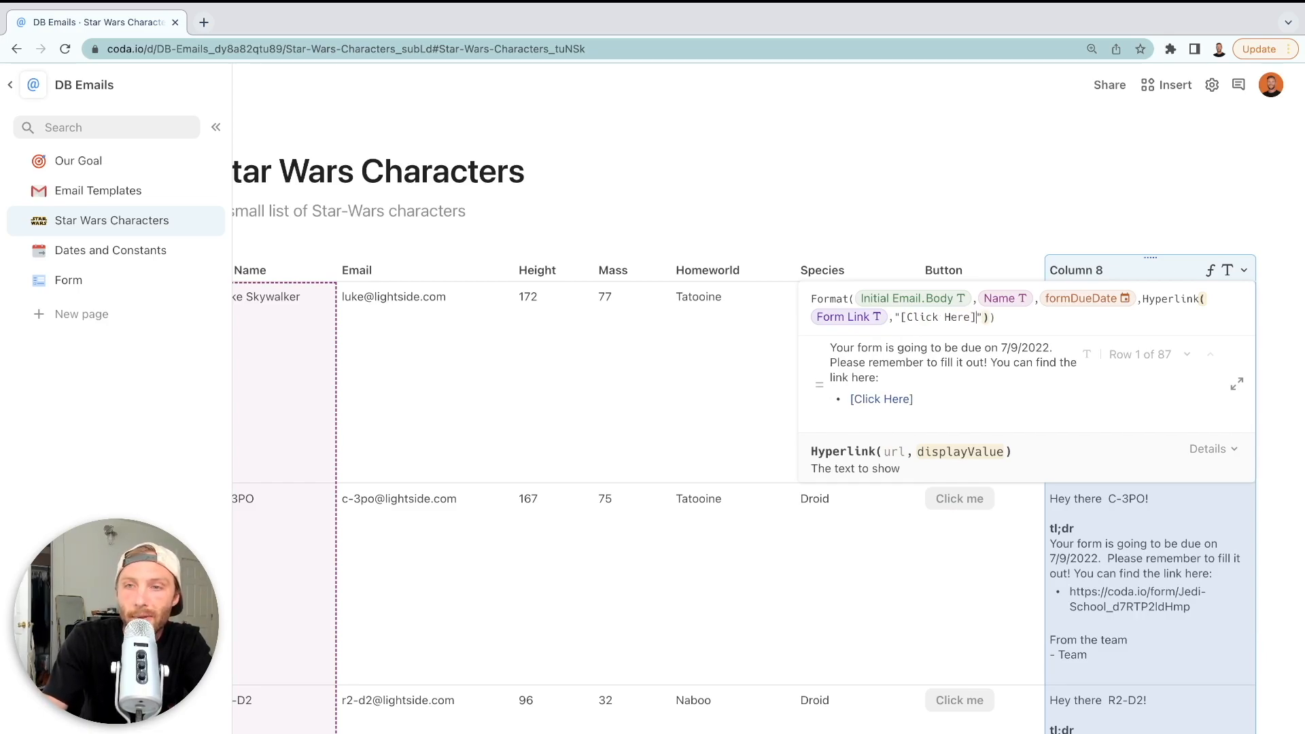
key("Return")
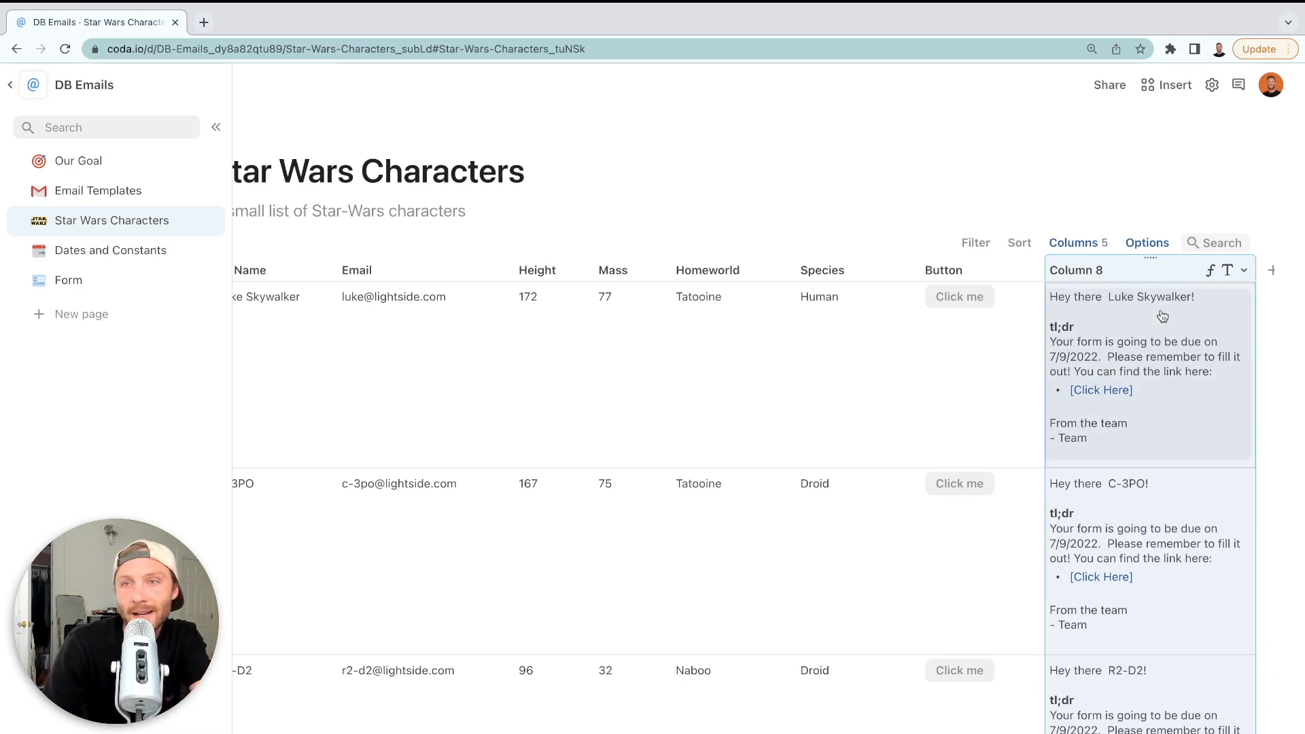
Copy Column 8's email body formula, then bring up the Button column's options
left_click(834, 521)
scroll(834, 521, "left", 3)
left_click(834, 520)
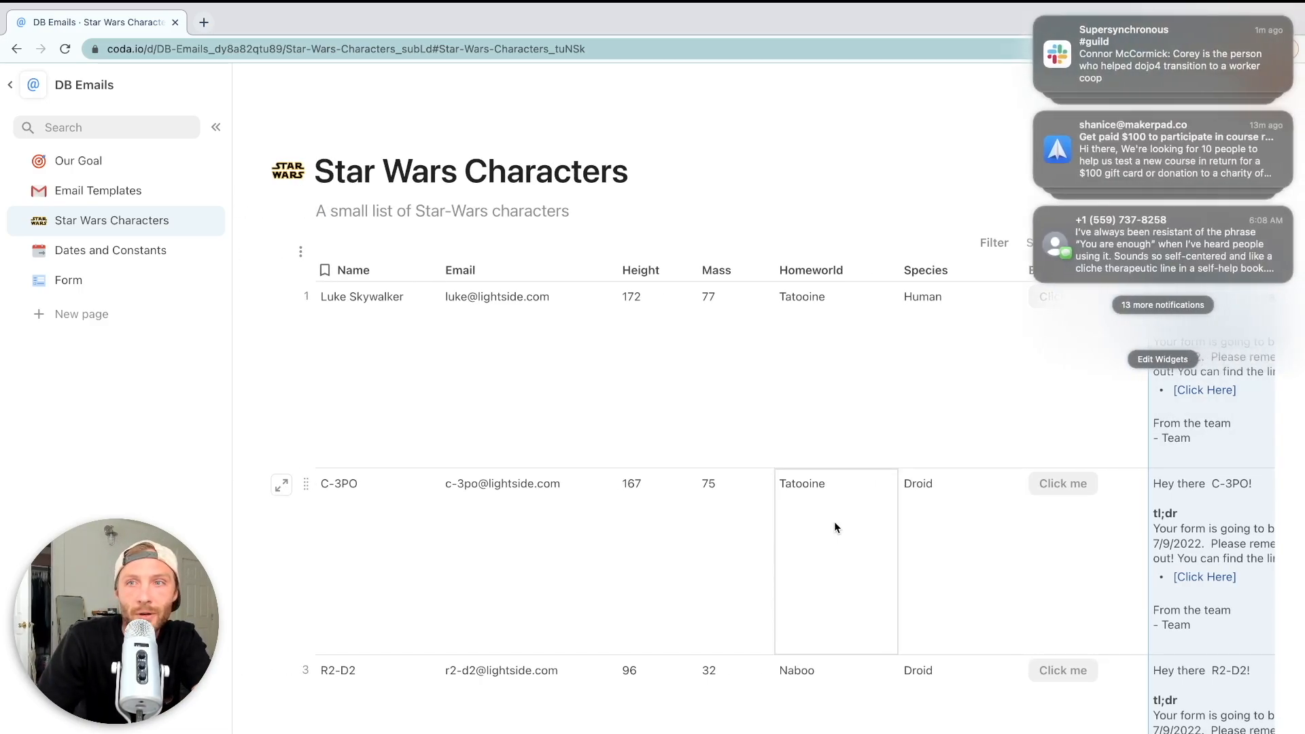
left_click(1124, 470)
left_click(976, 387)
scroll(976, 388, "right", 2)
scroll(975, 386, "right", 2)
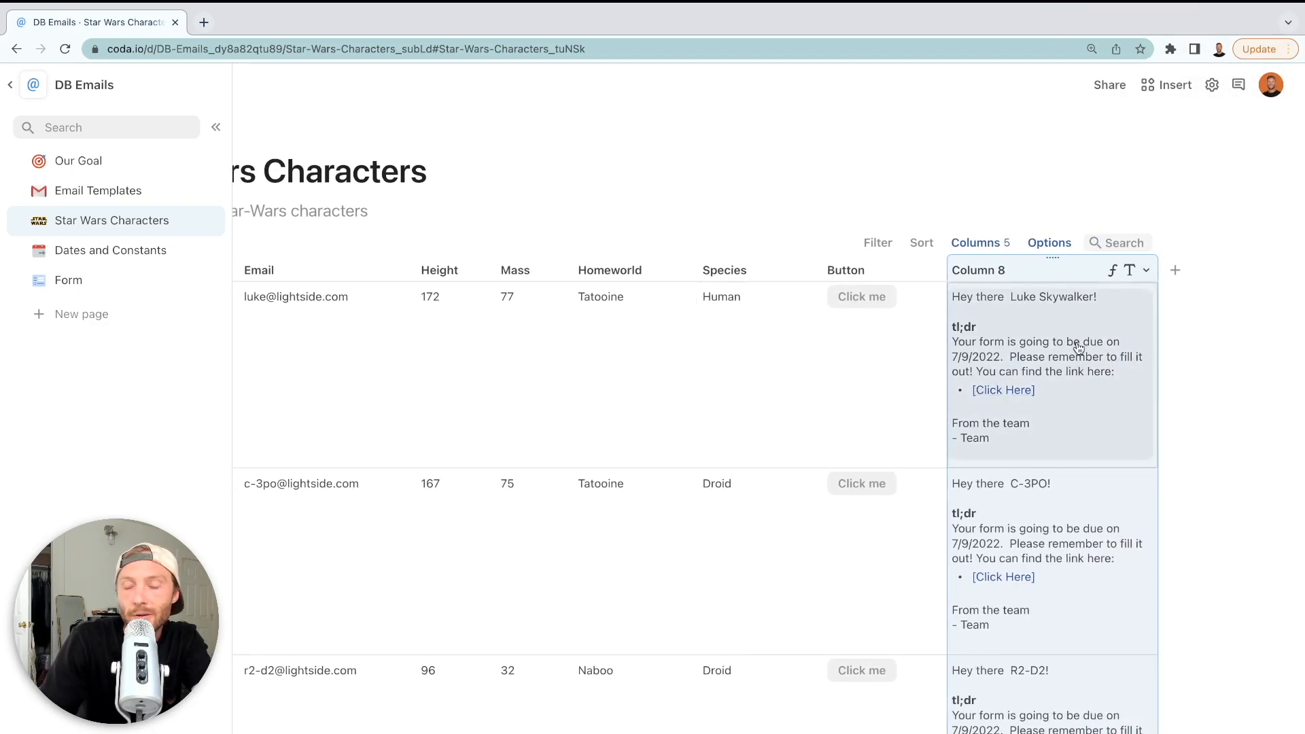
double_click(1017, 263)
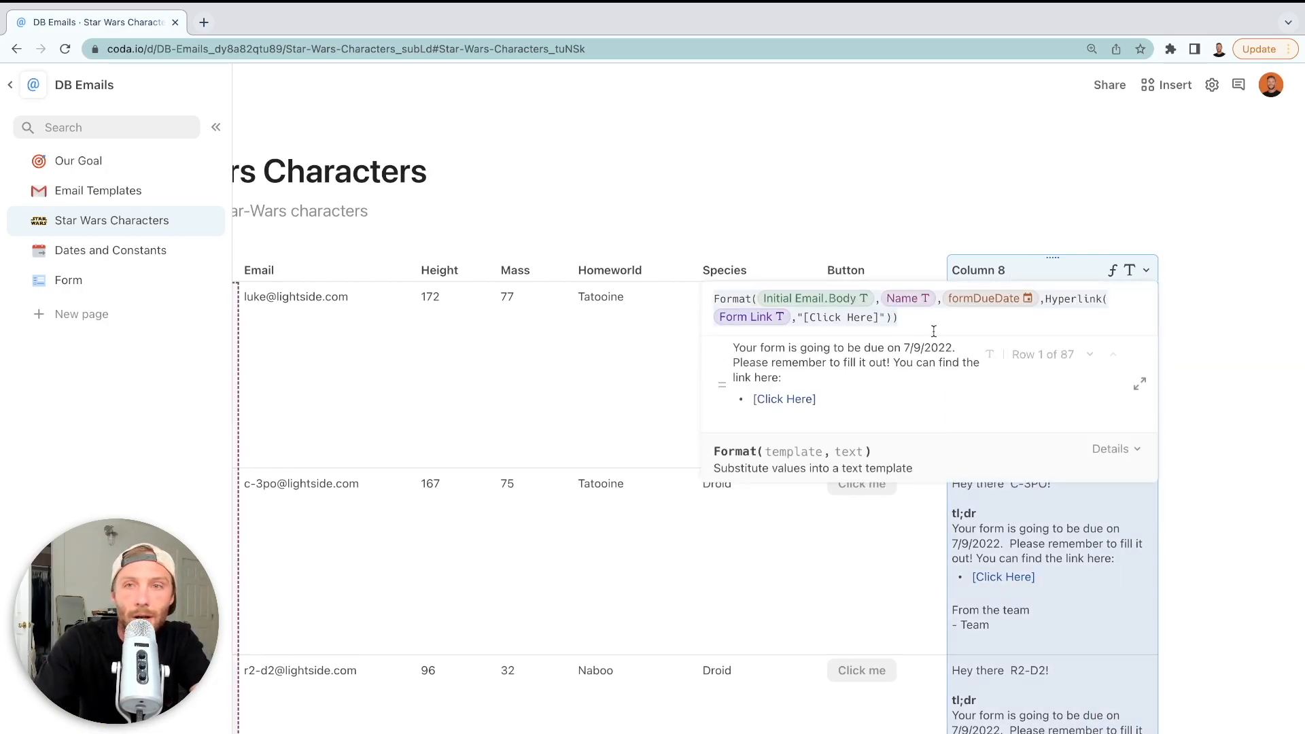
left_click(879, 603)
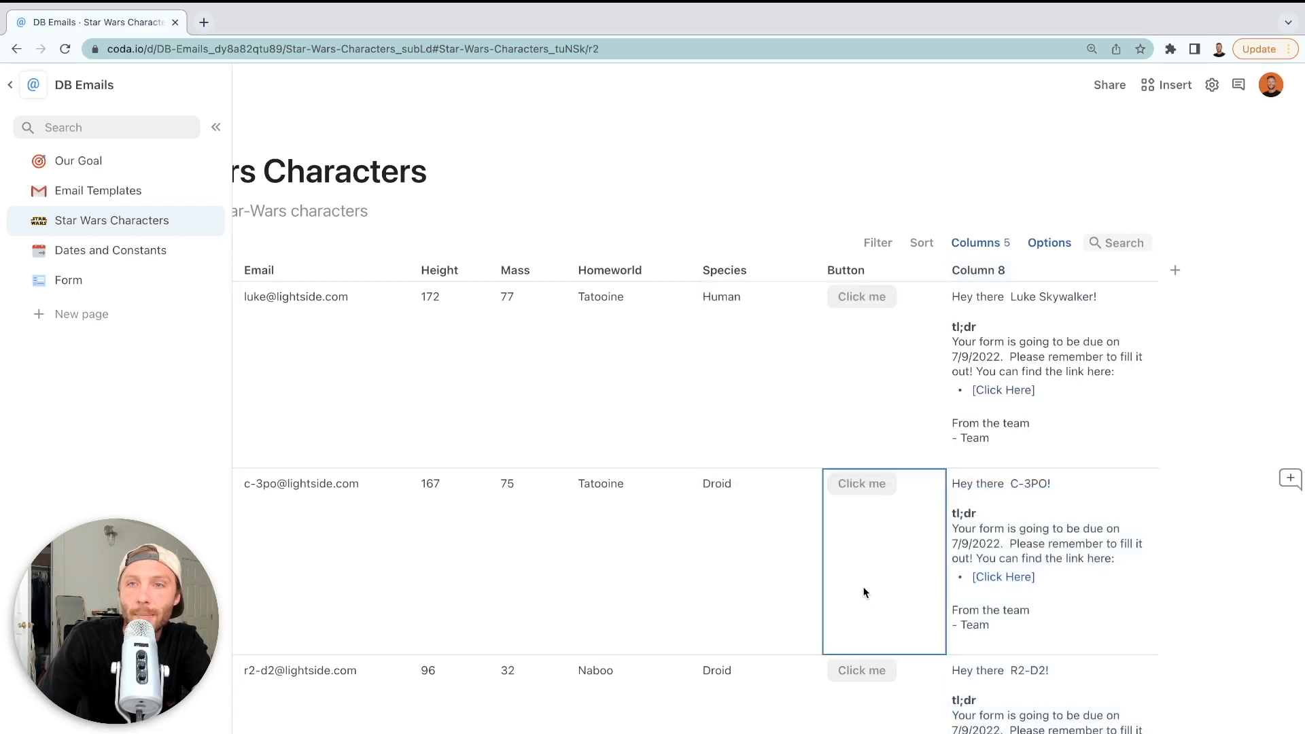
left_click(934, 270)
Use the copied Column 8 formula as the button's email content, then delete Column 8
left_click(972, 326)
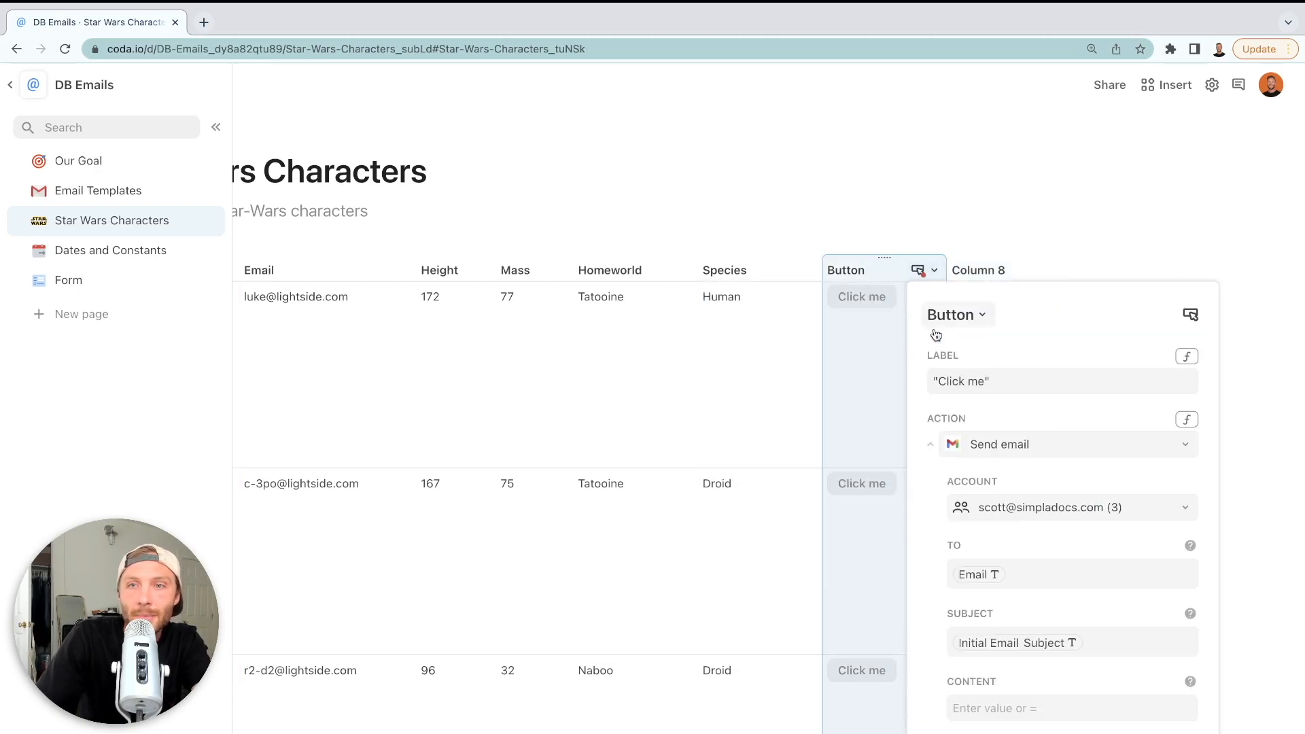
scroll(1073, 591, "down", 3)
left_click(1063, 586)
key("equal")
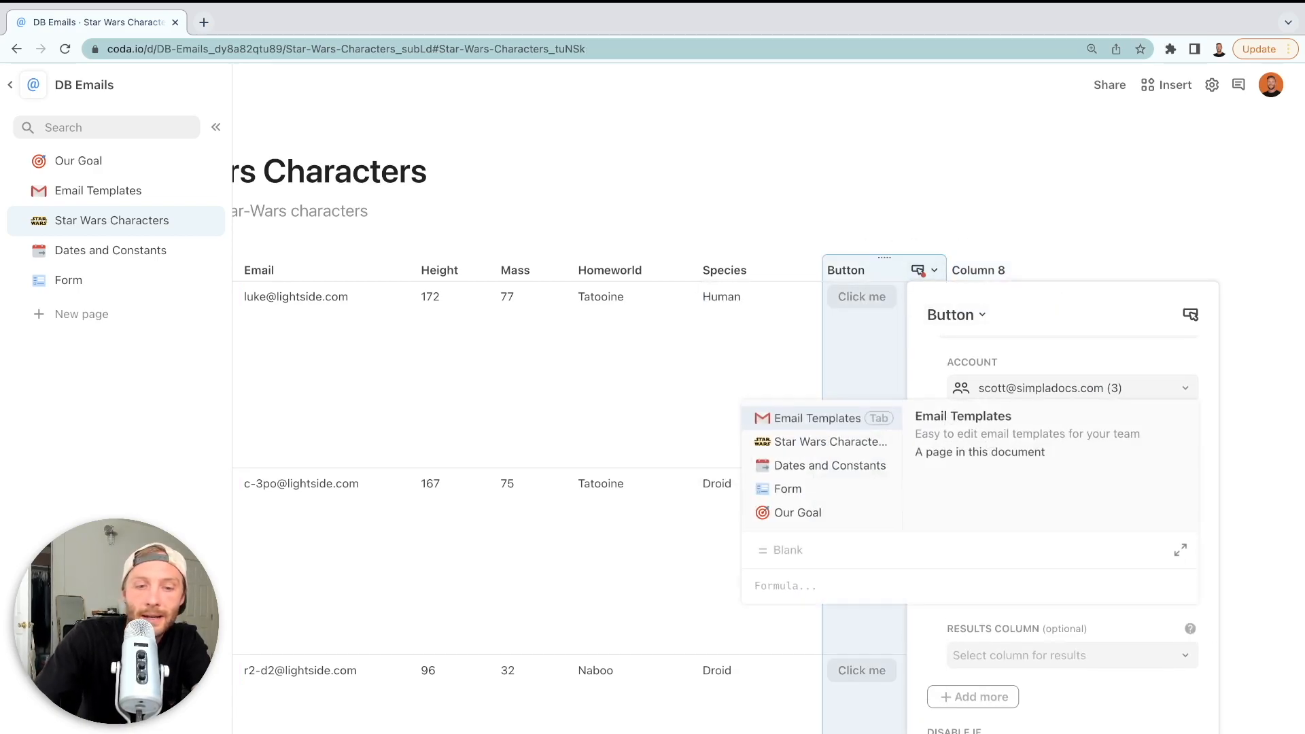
type("Format(Initial Email.Body,Name,formDueDate,Hyperlink(Form Link,\"[Click Here]\"))")
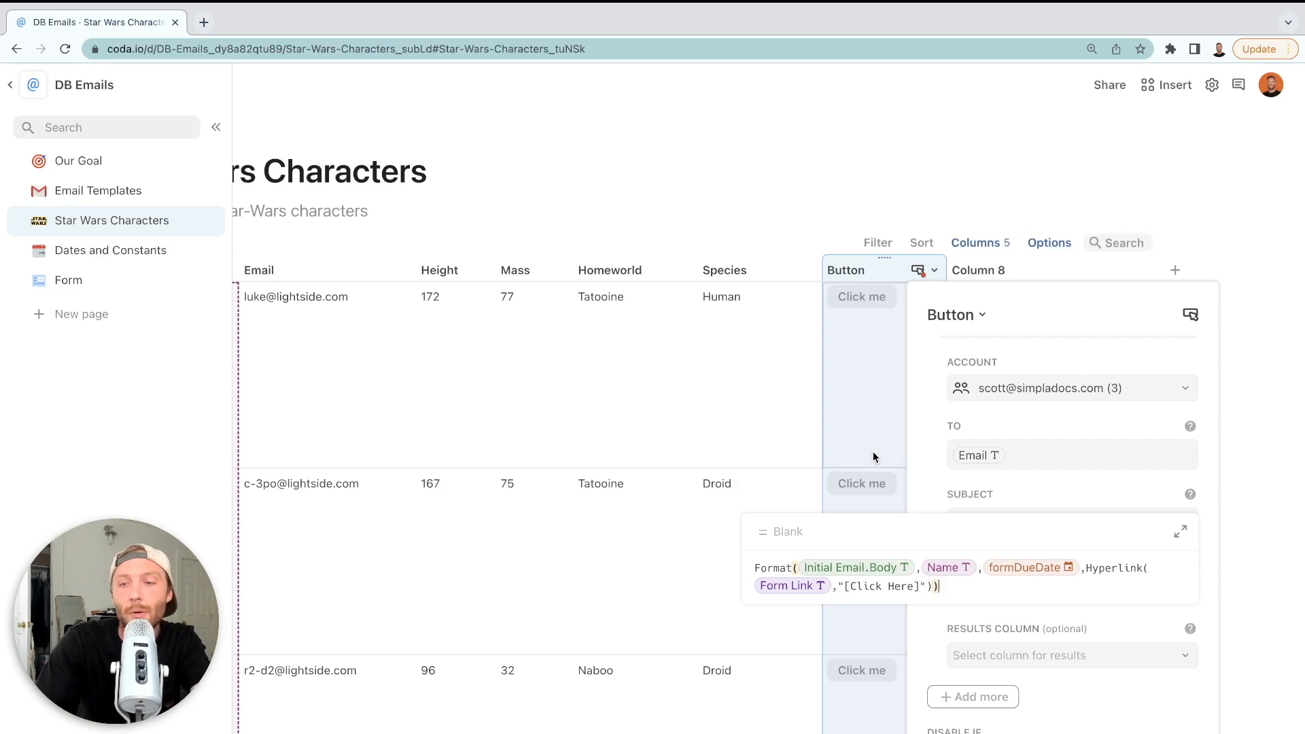
key("Return")
left_click(854, 373)
left_click(1146, 269)
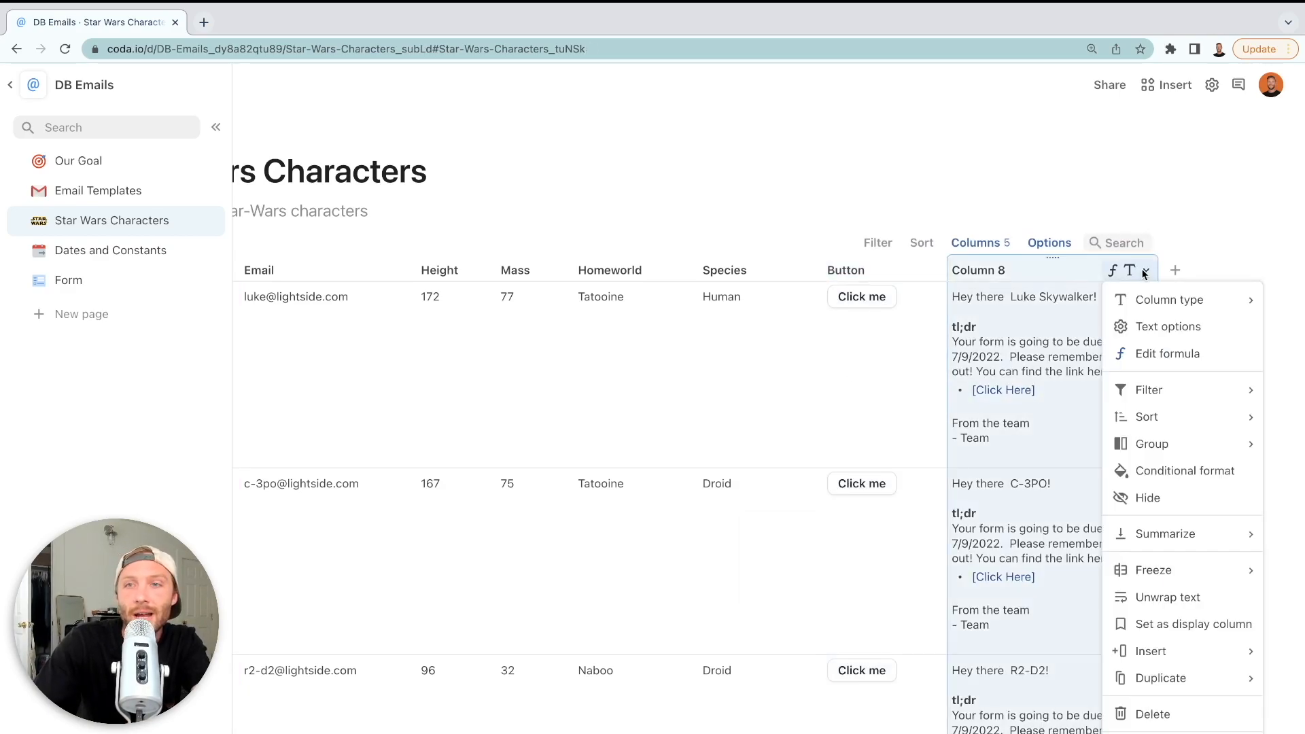
left_click(1152, 714)
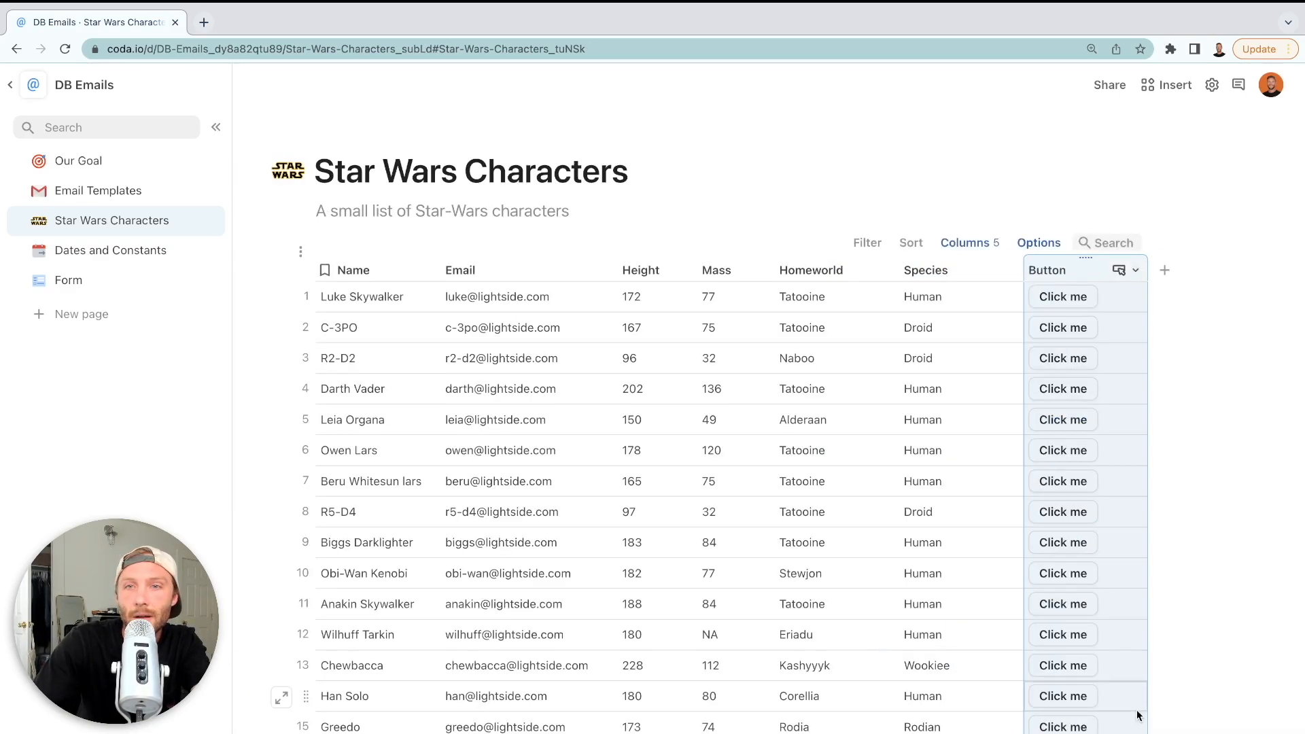
Rename the Button column to Initial Email
double_click(1065, 267)
type("Initial Email")
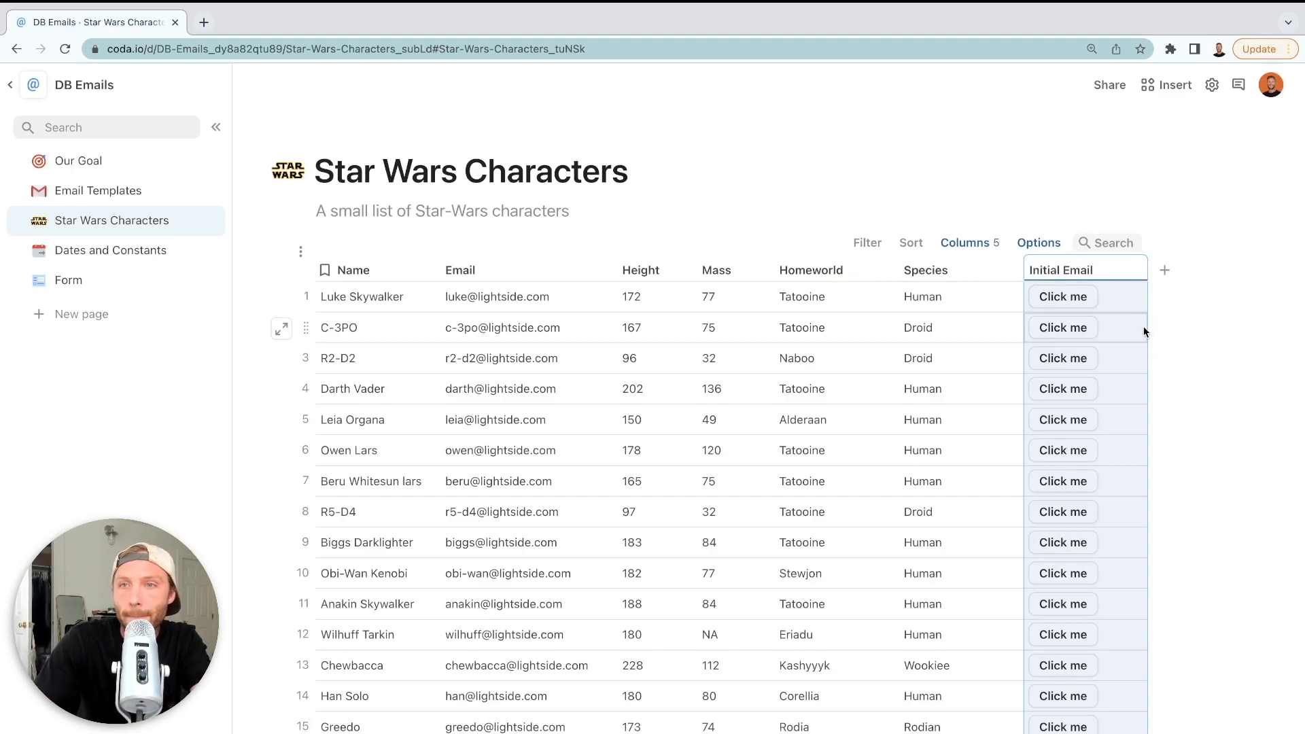
key("Return")
Store the button's send results in a new column and begin renaming it
left_click(1135, 269)
left_click(1145, 325)
scroll(1058, 622, "down", 5)
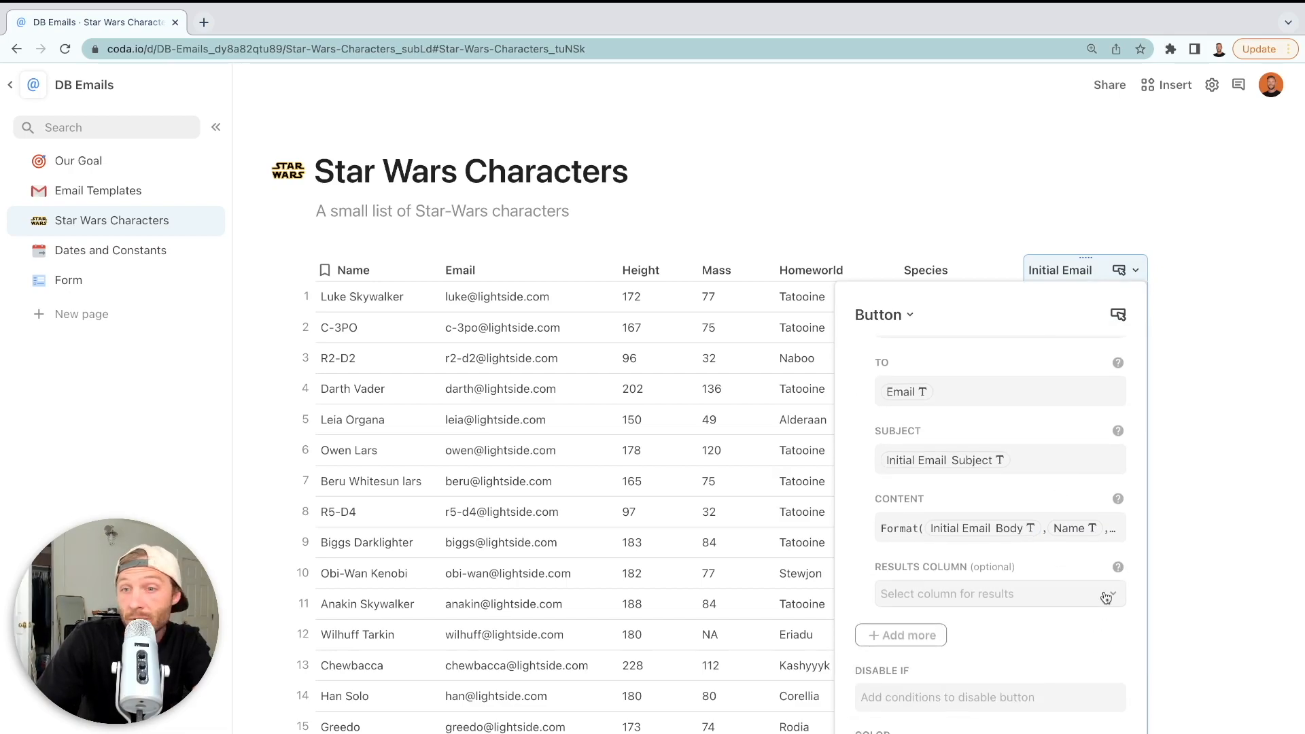
left_click(1109, 604)
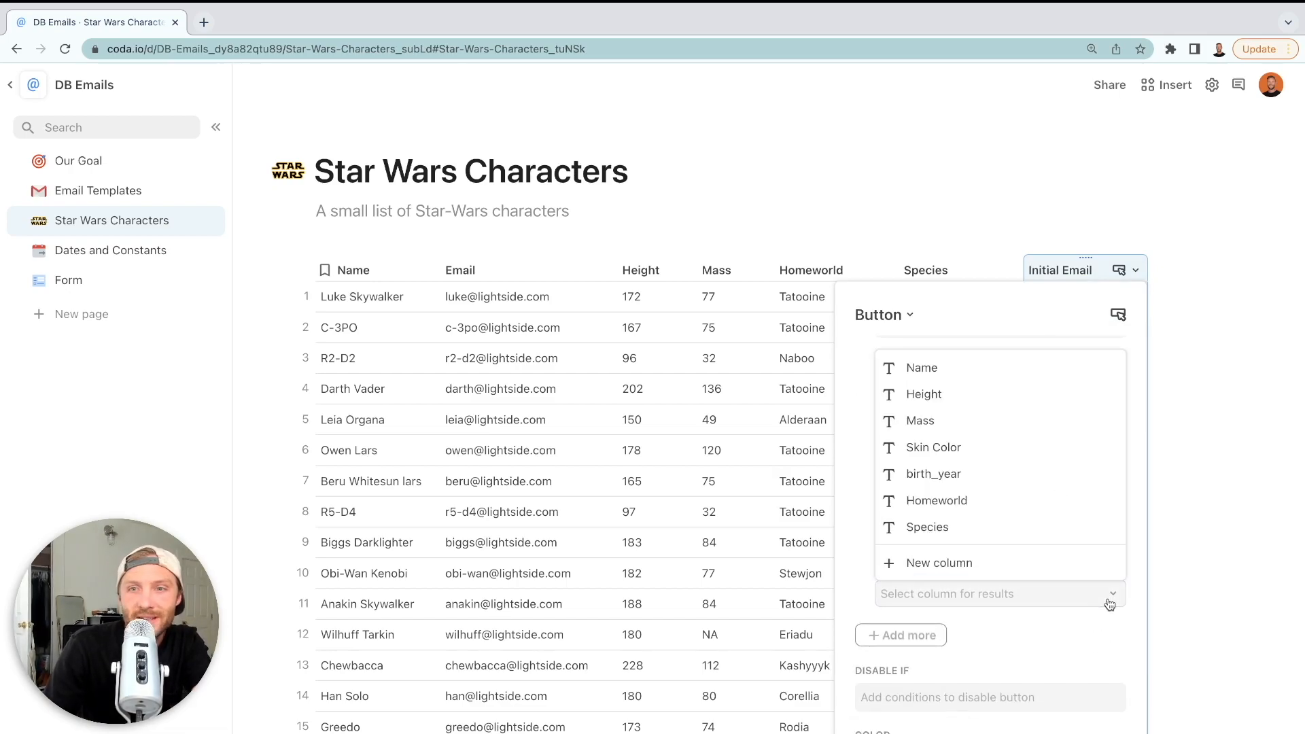
left_click(961, 563)
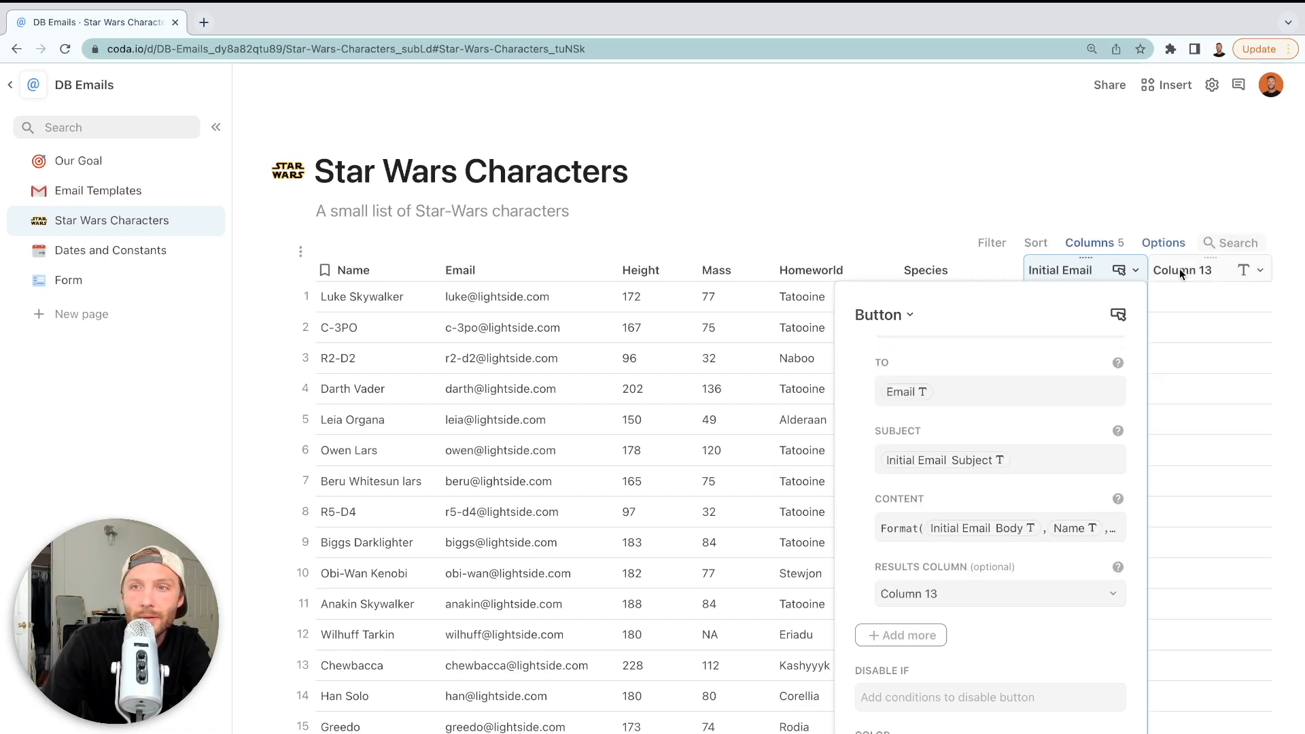
left_click(1180, 268)
double_click(1180, 268)
Name the new column Results and verify the button logs its results there
type("Results")
left_click(1202, 357)
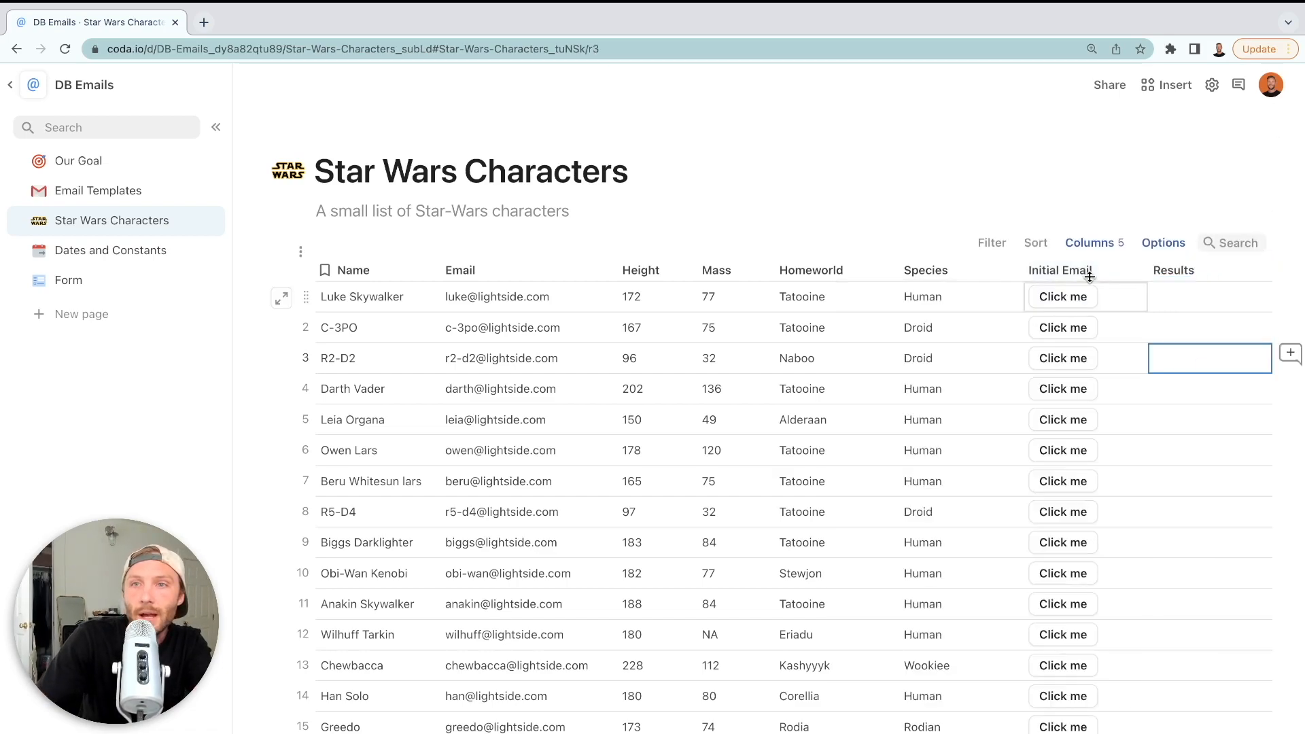
left_click(1133, 270)
left_click(1158, 325)
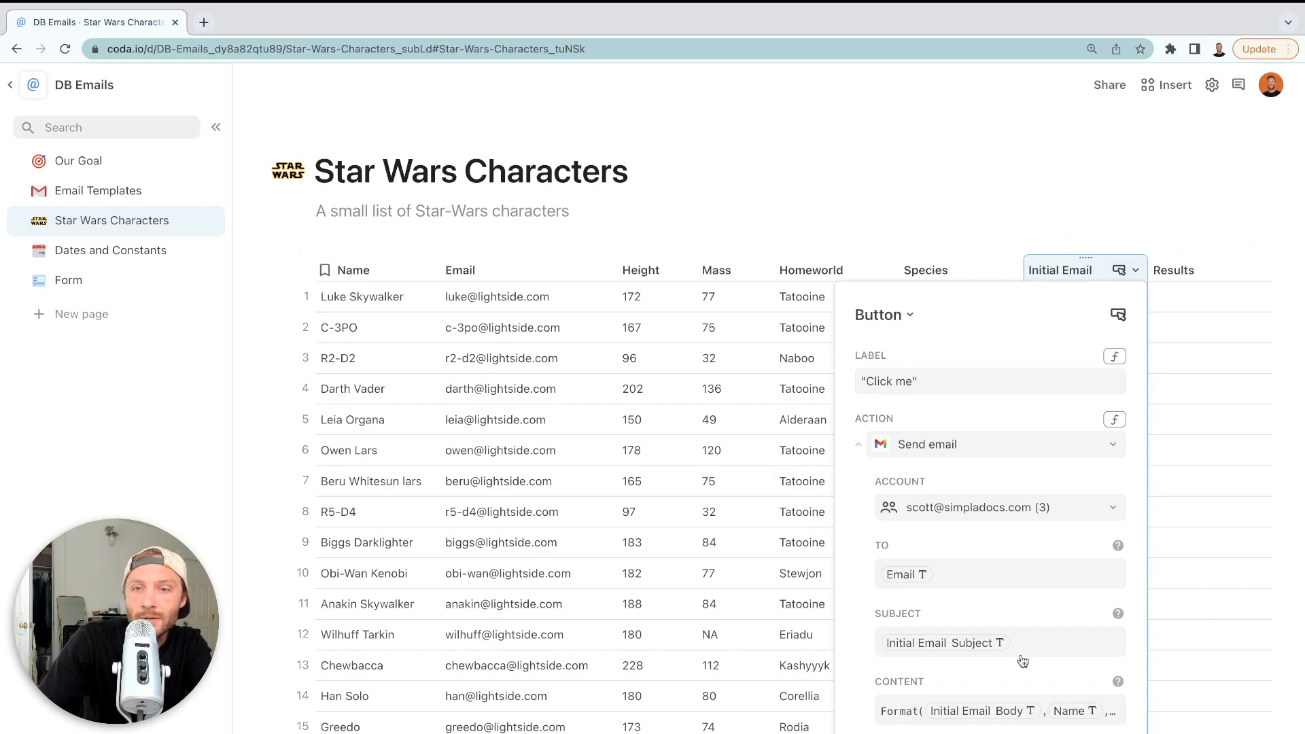
scroll(952, 612, "down", 3)
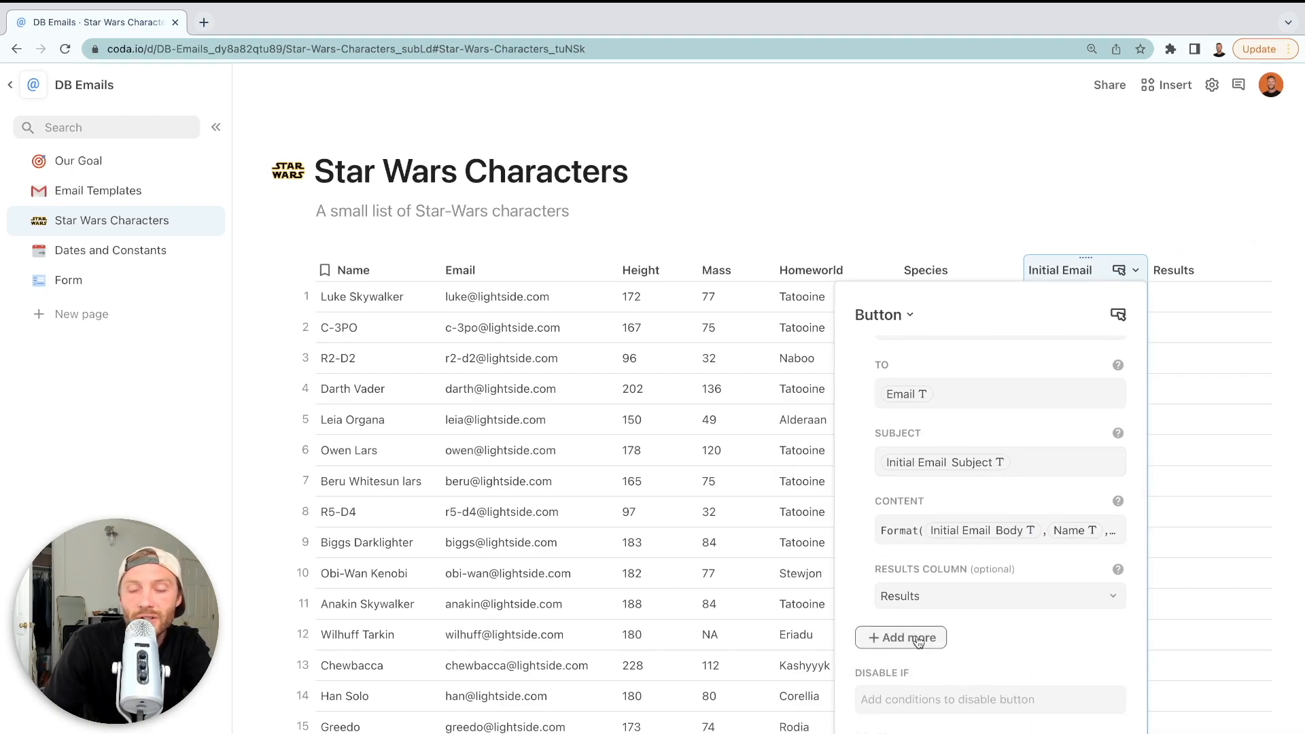
left_click(1179, 430)
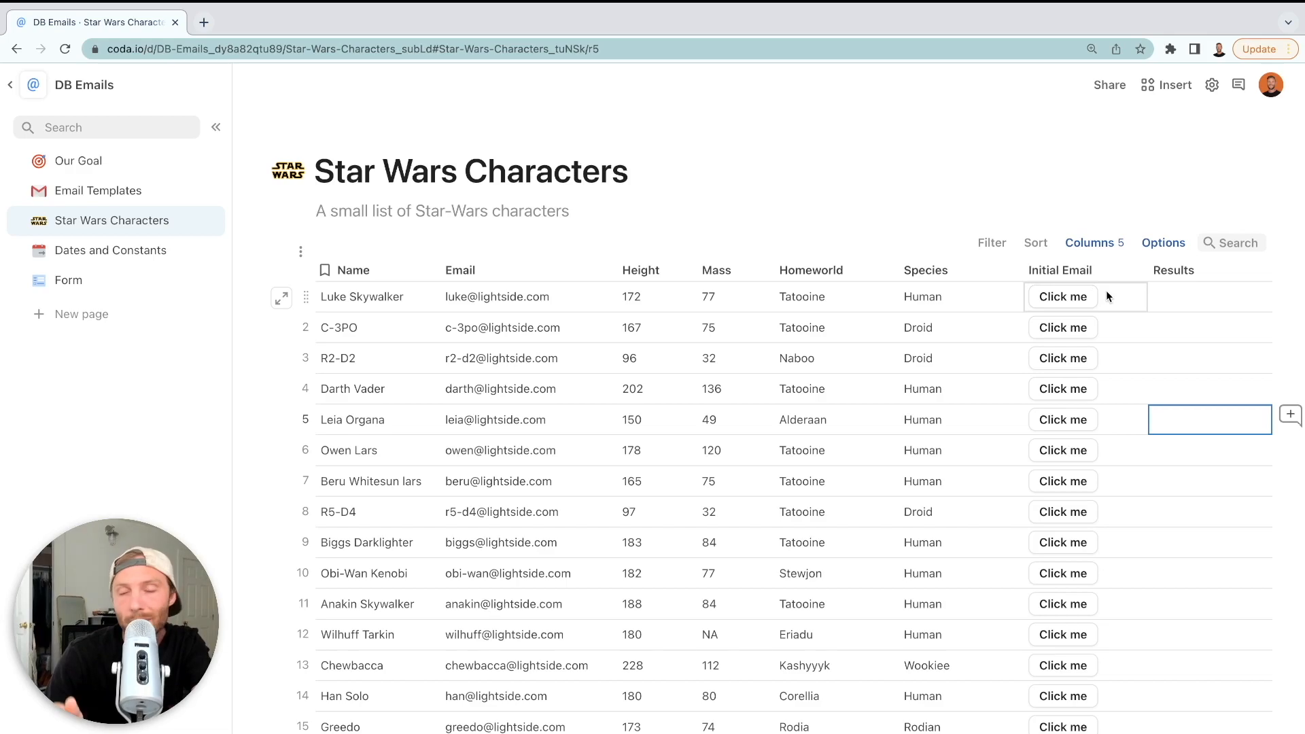
Add the Hide signature option to the Initial Email send-email settings
left_click(1134, 271)
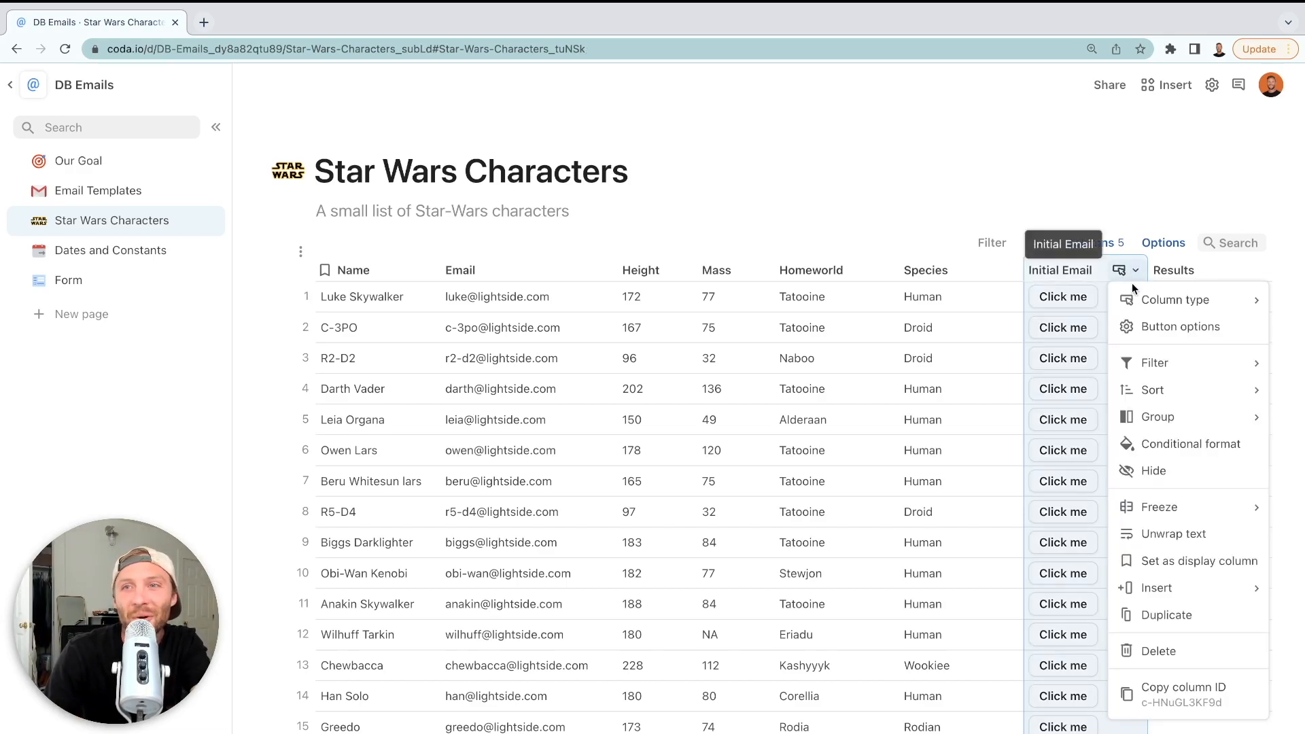
left_click(1147, 333)
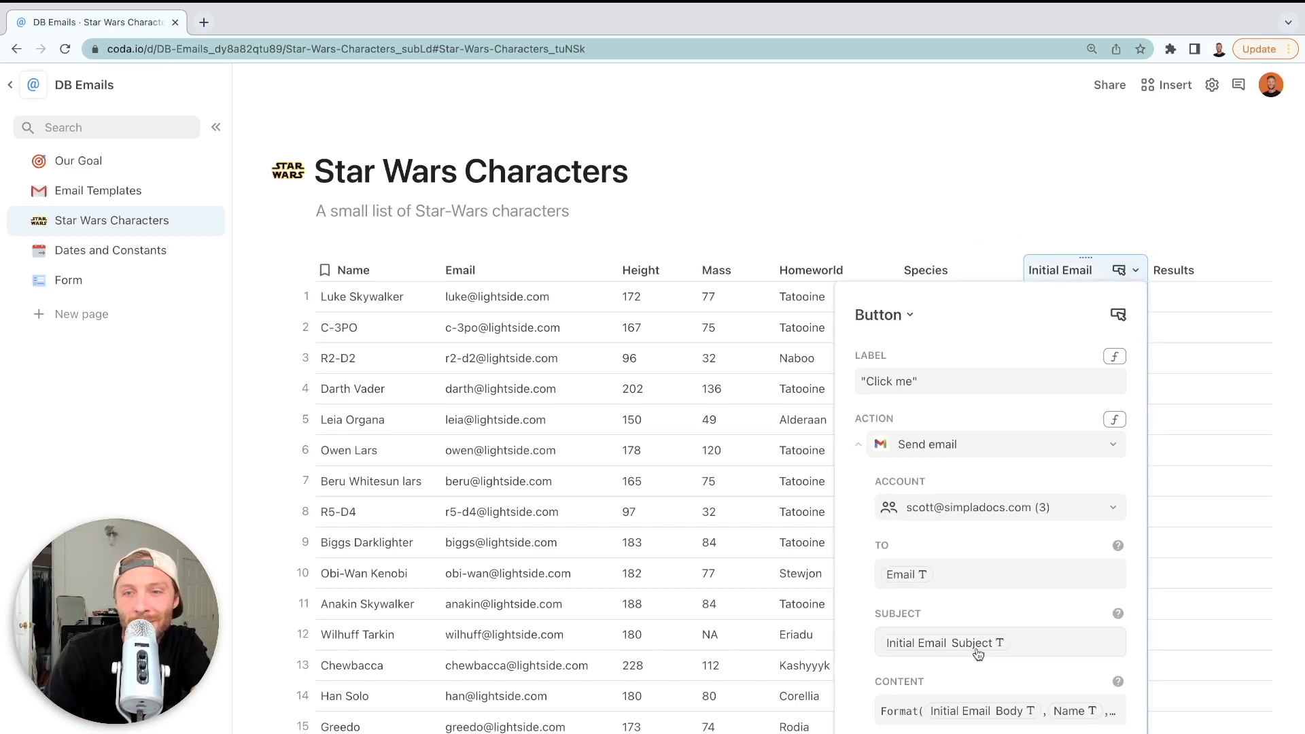
scroll(977, 653, "down", 3)
left_click(921, 700)
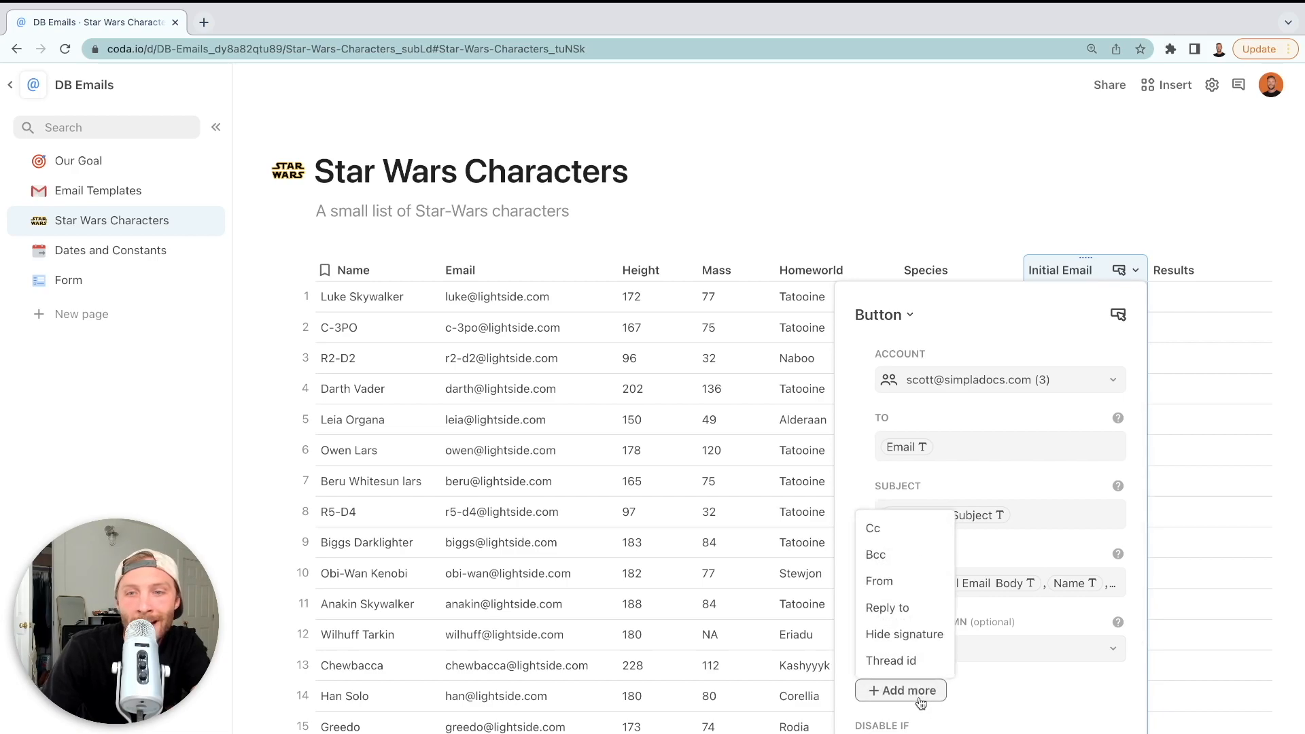
left_click(906, 634)
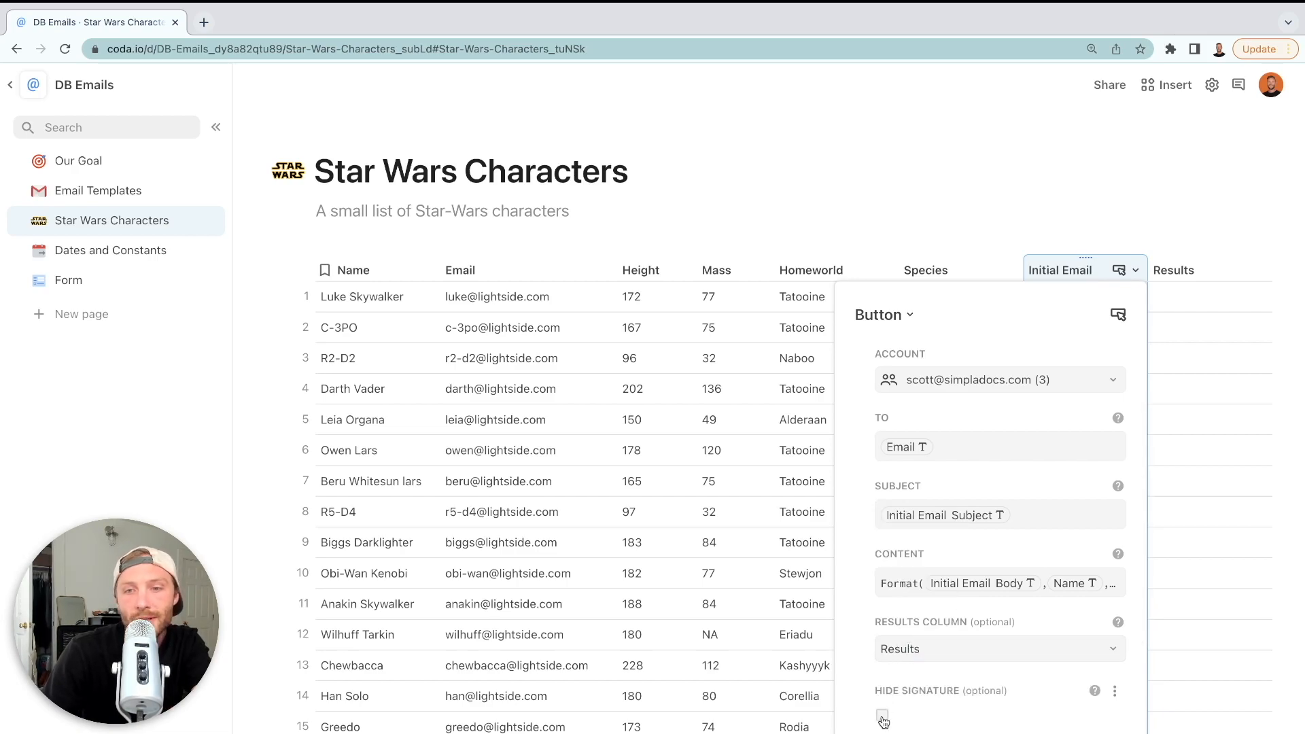
Reopen the Initial Email button settings and clear the old Click me label
left_click(1173, 546)
left_click(1060, 270)
left_click(1135, 270)
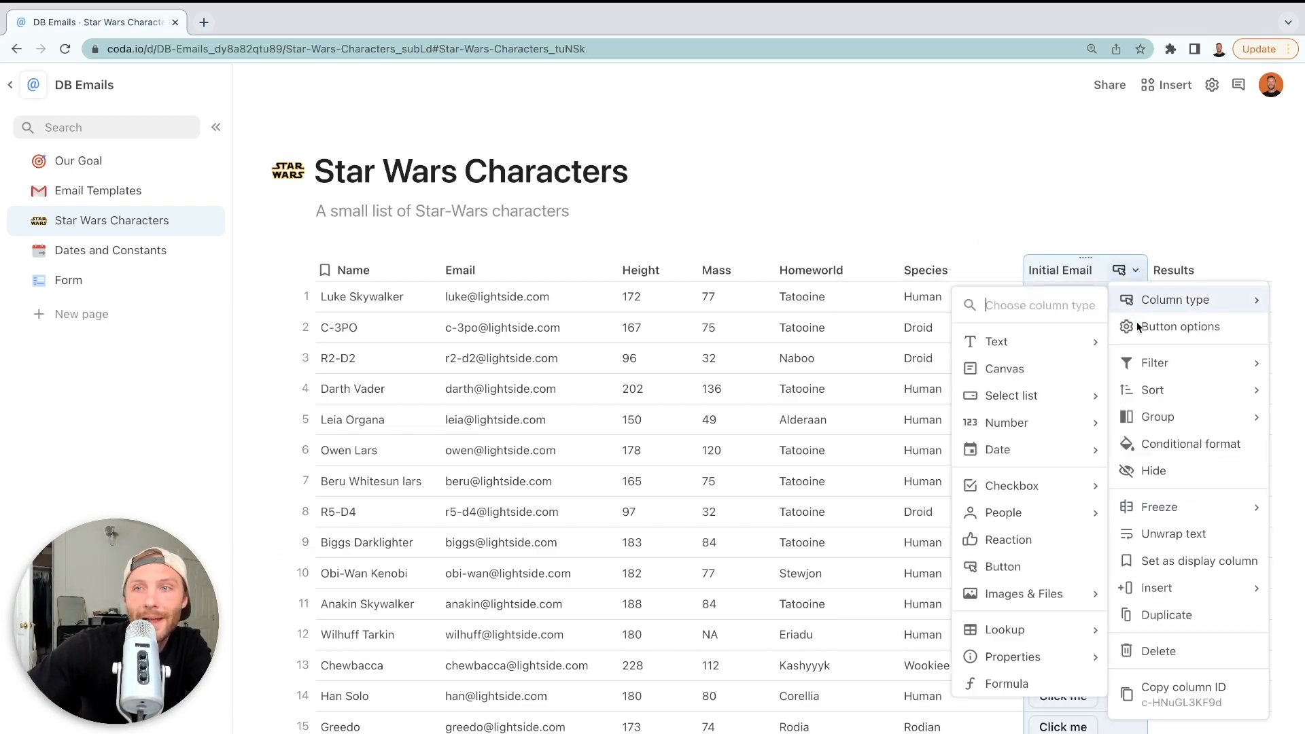
left_click(1087, 326)
left_click(921, 380)
key("ctrl+a")
key("BackSpace")
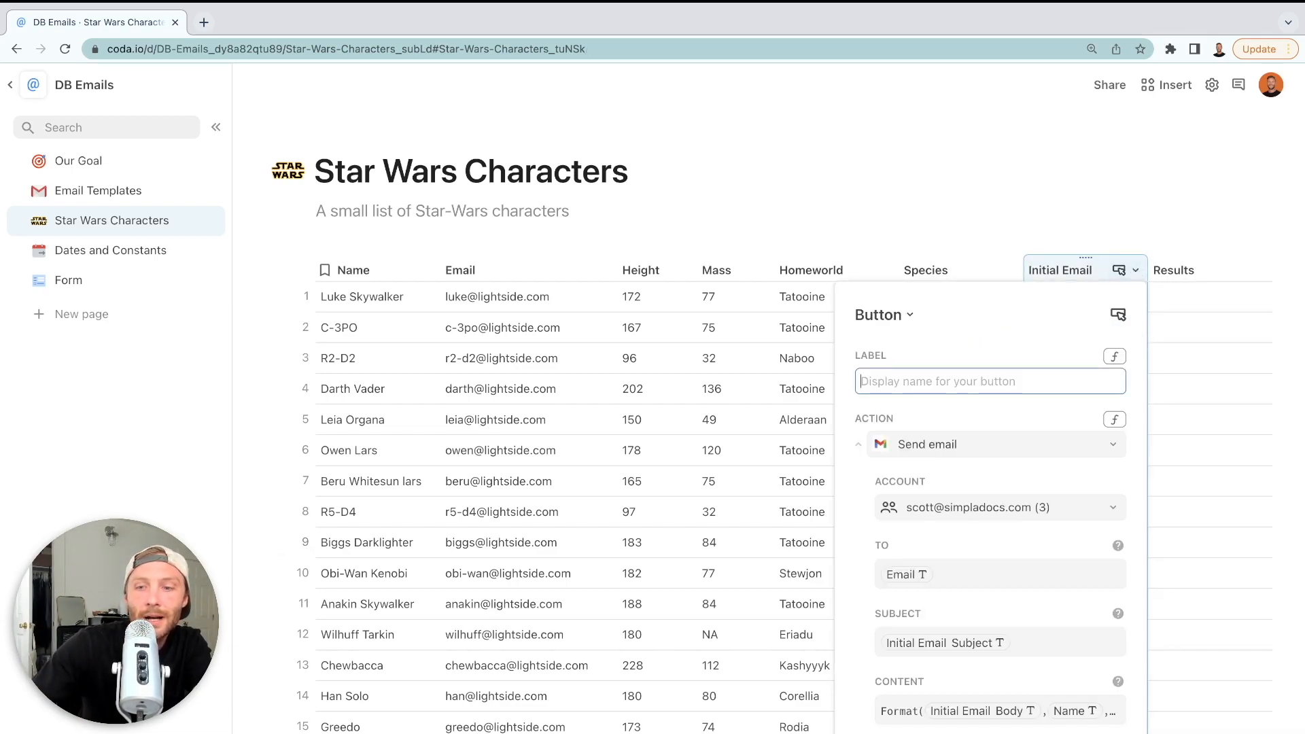
Set the button label to the formula _color("#628dbd","Send Email") and review the buttons
type("_co")
key("BackSpace")
key("BackSpace")
key("BackSpace")
type("=")
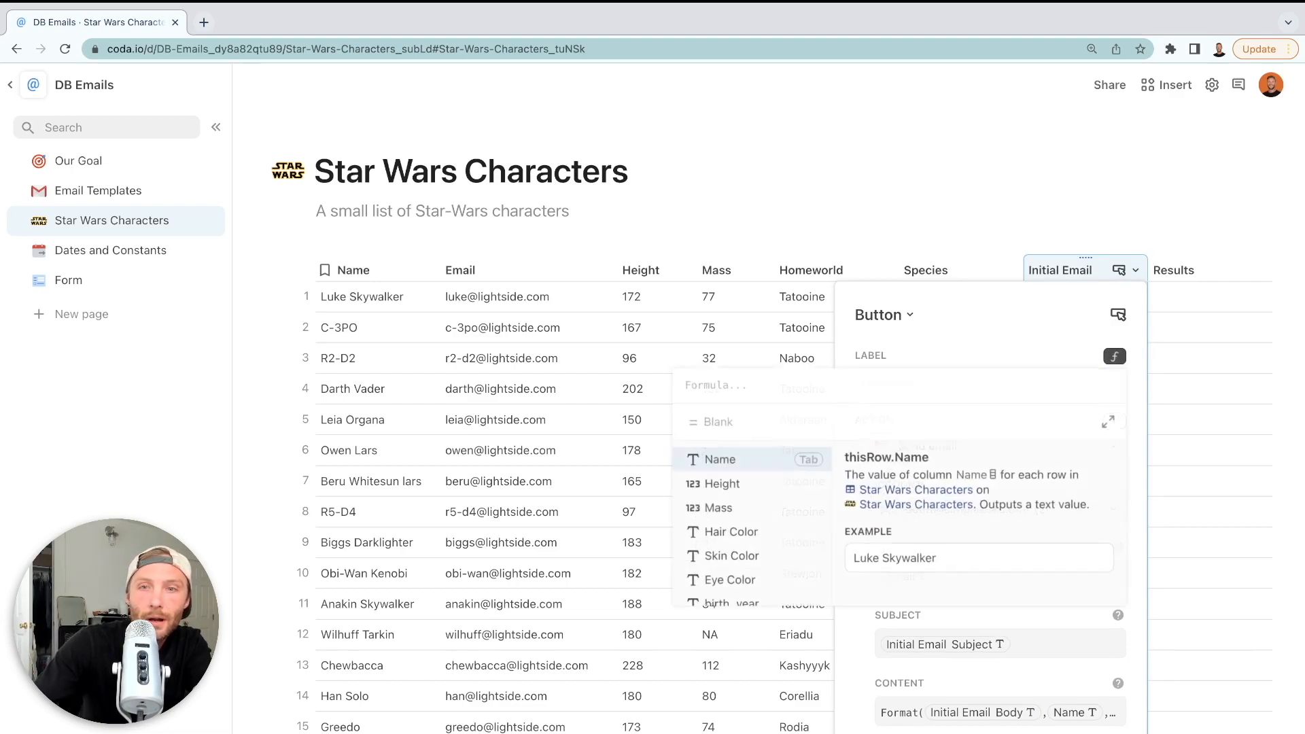
type("_color(\"")
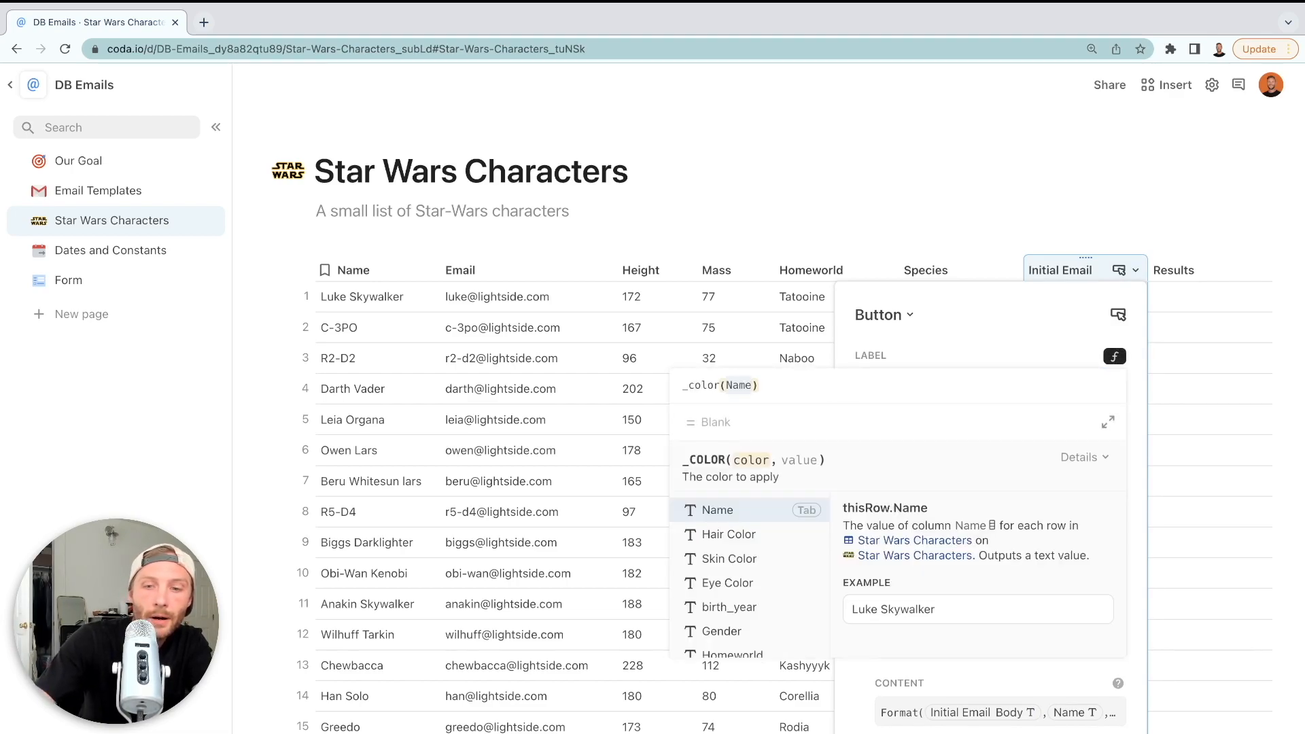
type("#628db")
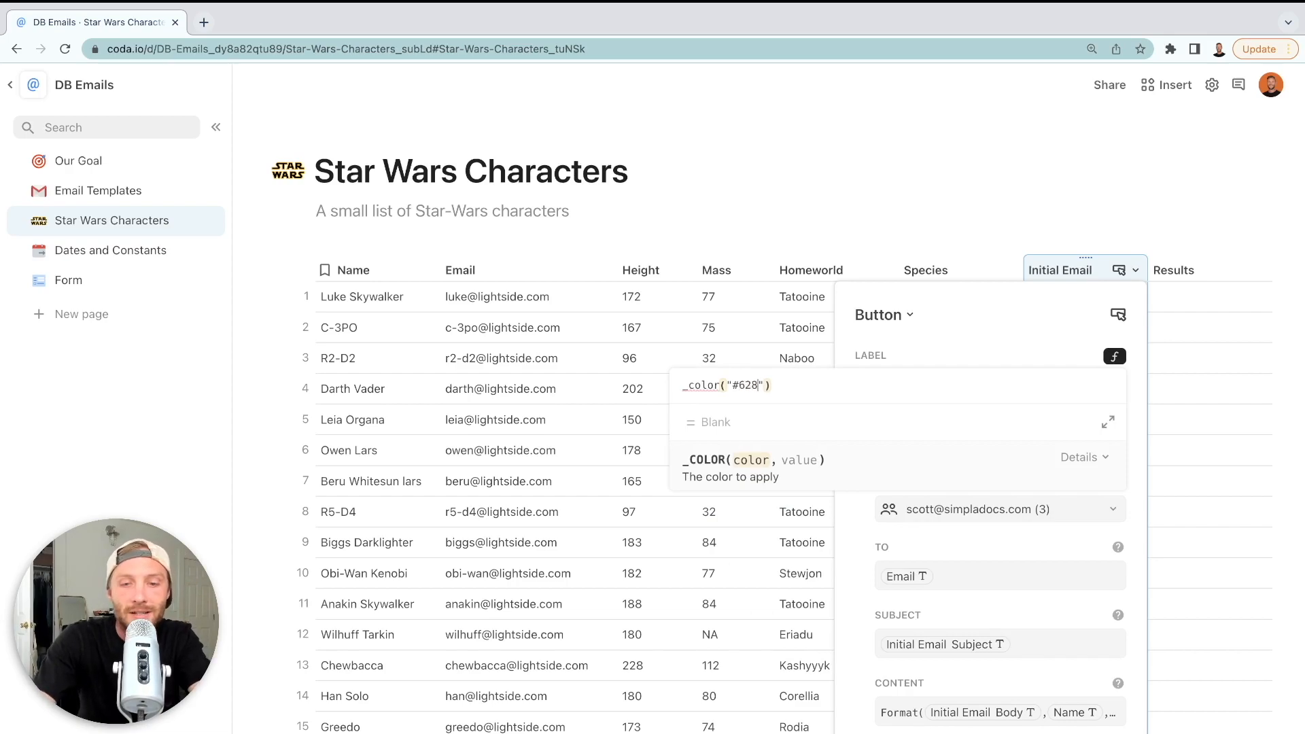
type("d,\"Send Email")
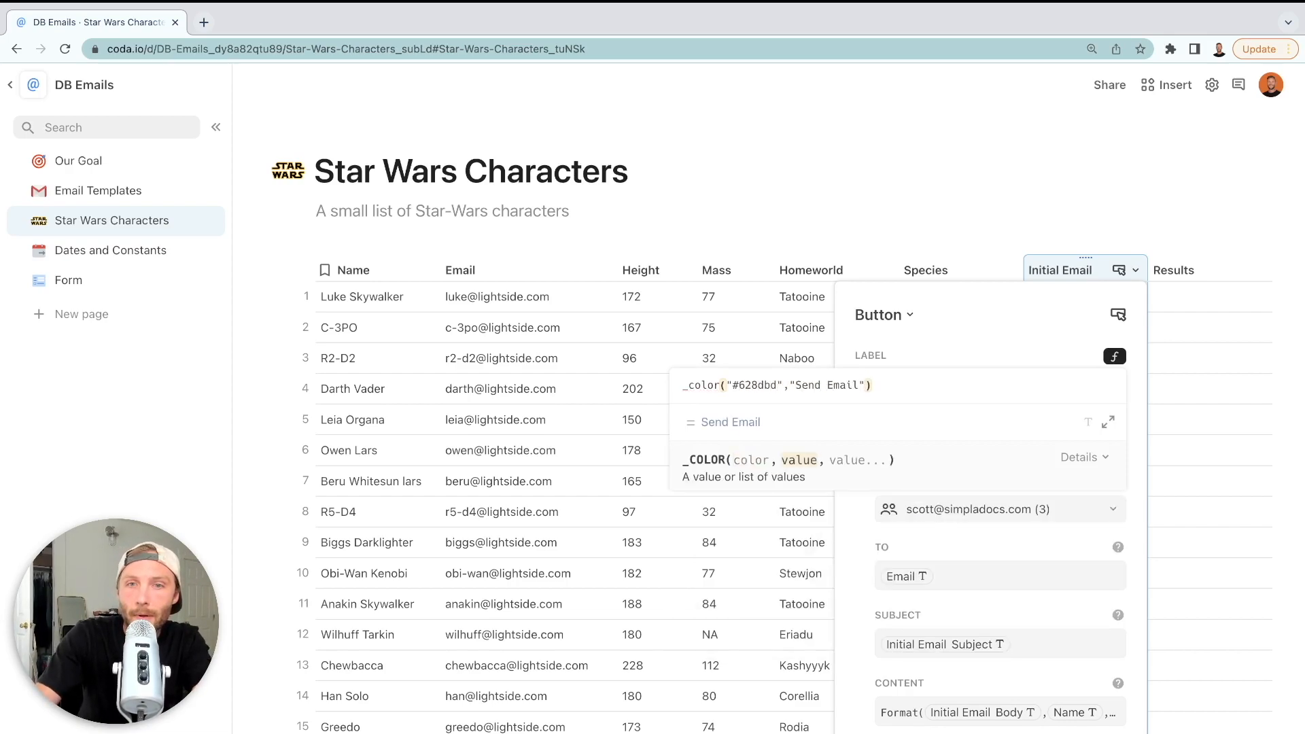
key("Return")
scroll(977, 629, "down", 6)
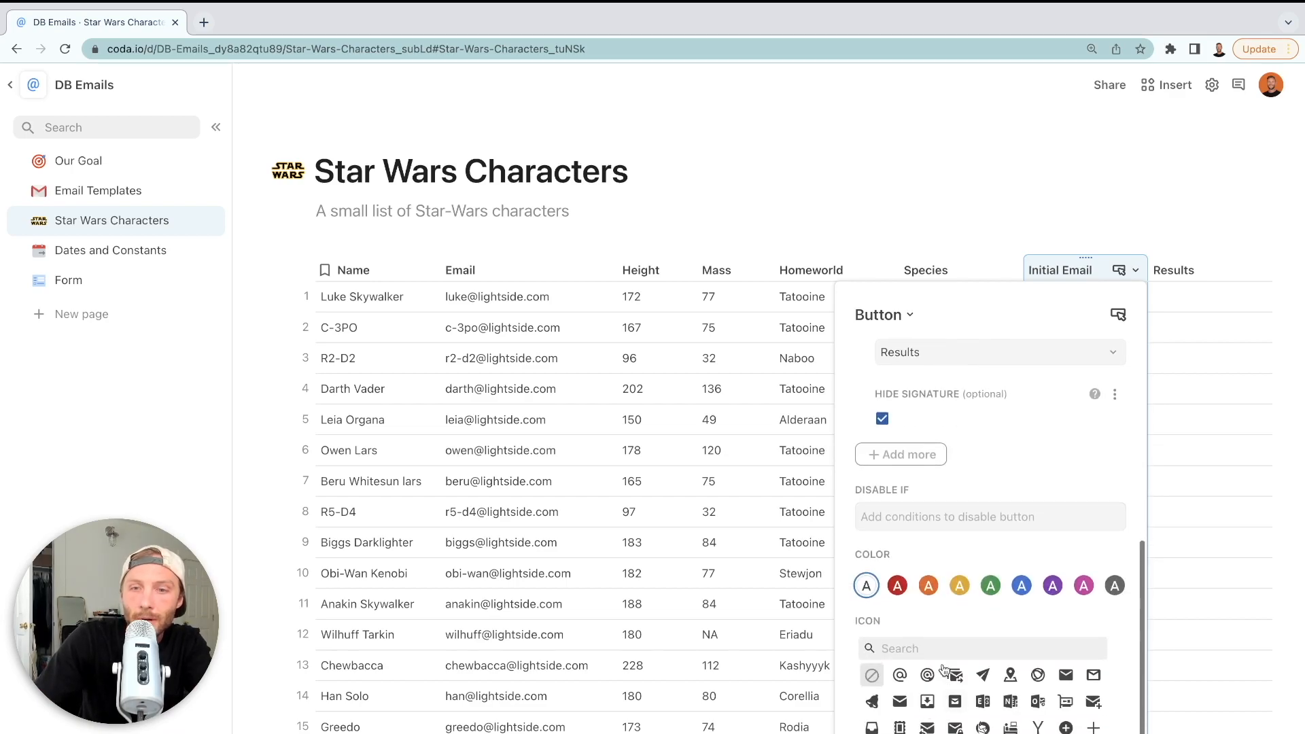
left_click(1201, 493)
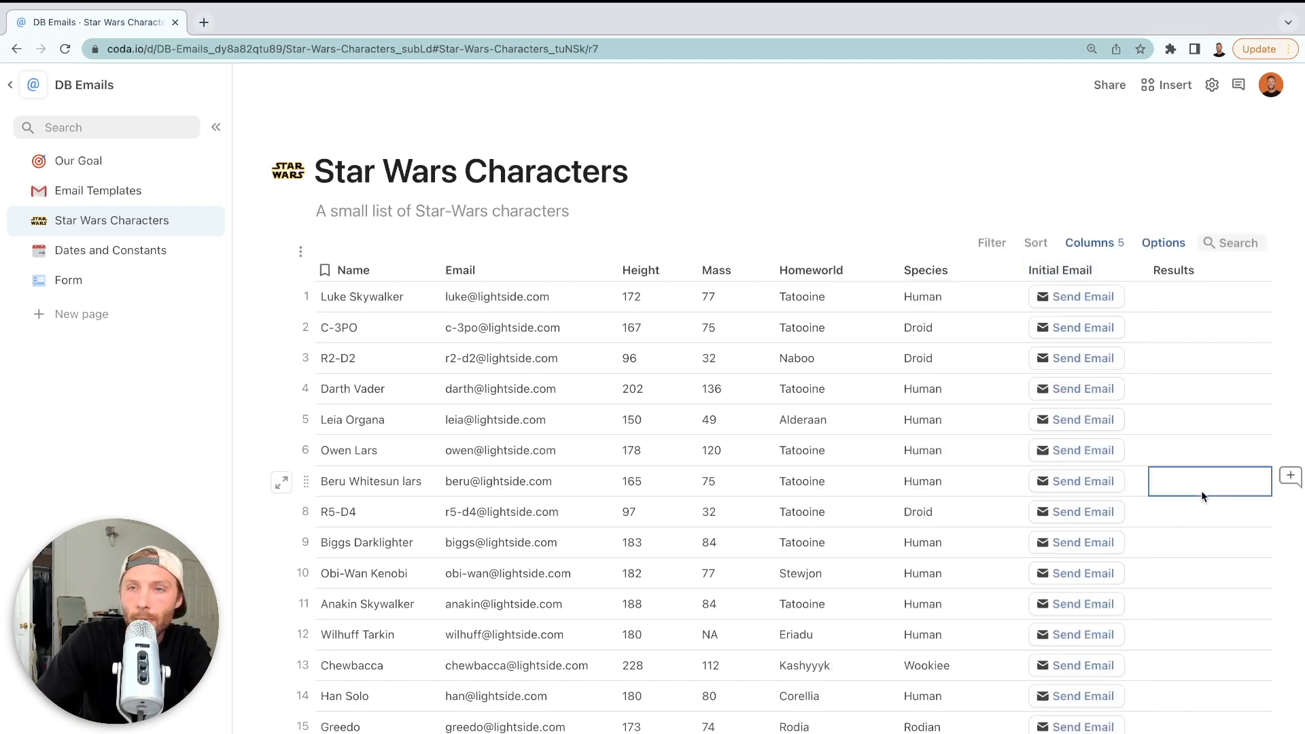
scroll(1206, 302, "right", 3)
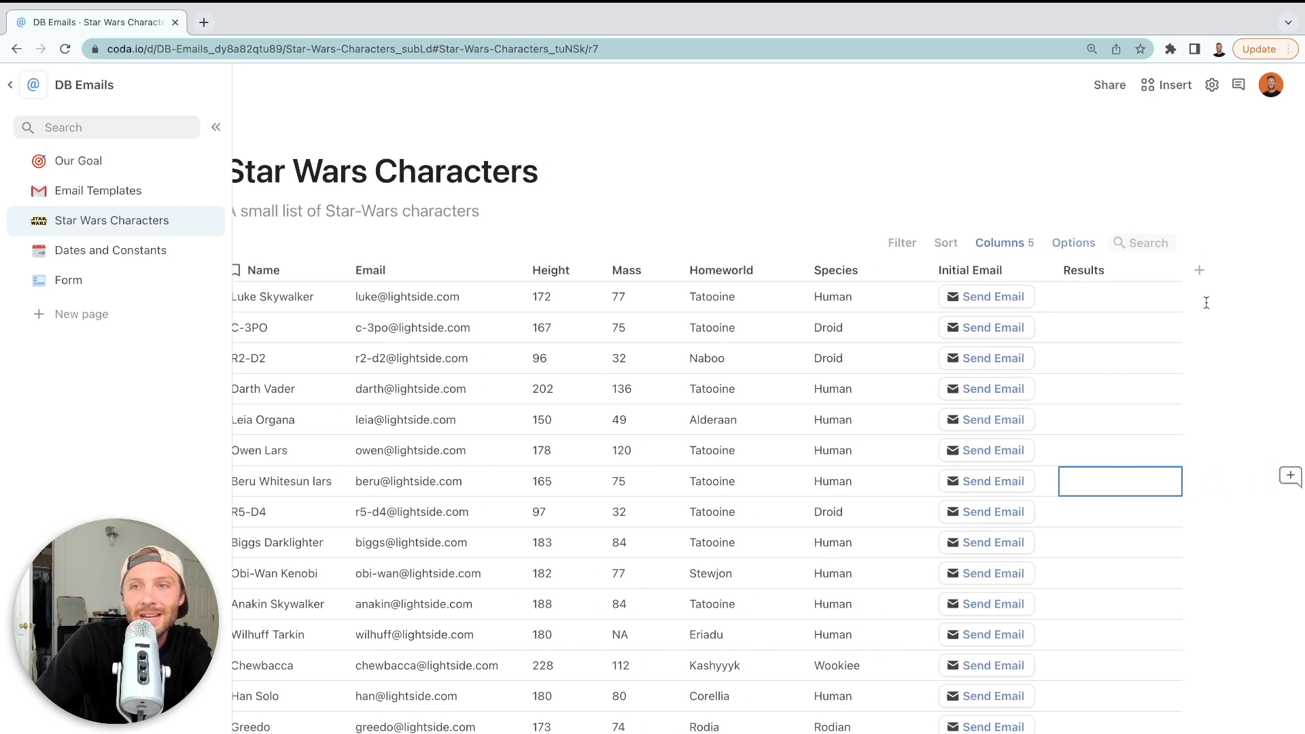
Set the button's Disable if condition to Results.IsNotBlank()
left_click(1044, 270)
left_click(962, 325)
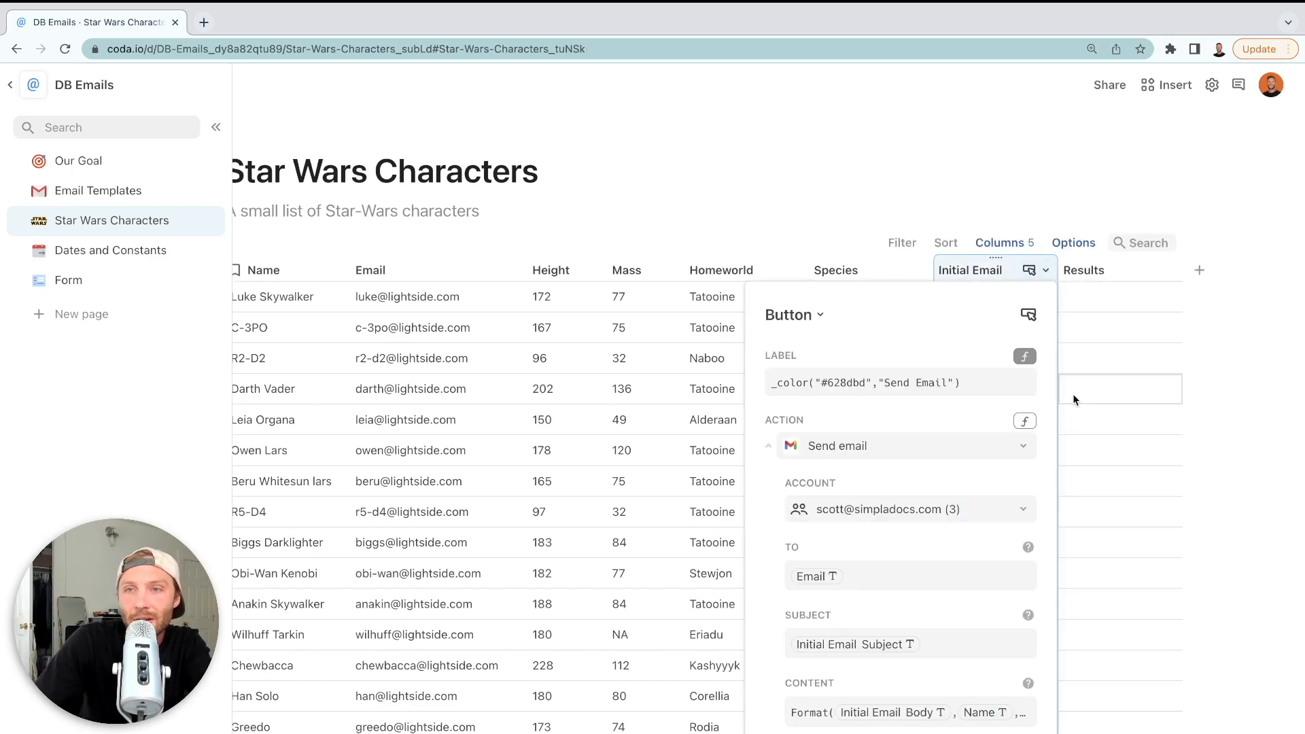
scroll(929, 462, "down", 3)
left_click(851, 727)
type("results")
key("Tab")
type(".is")
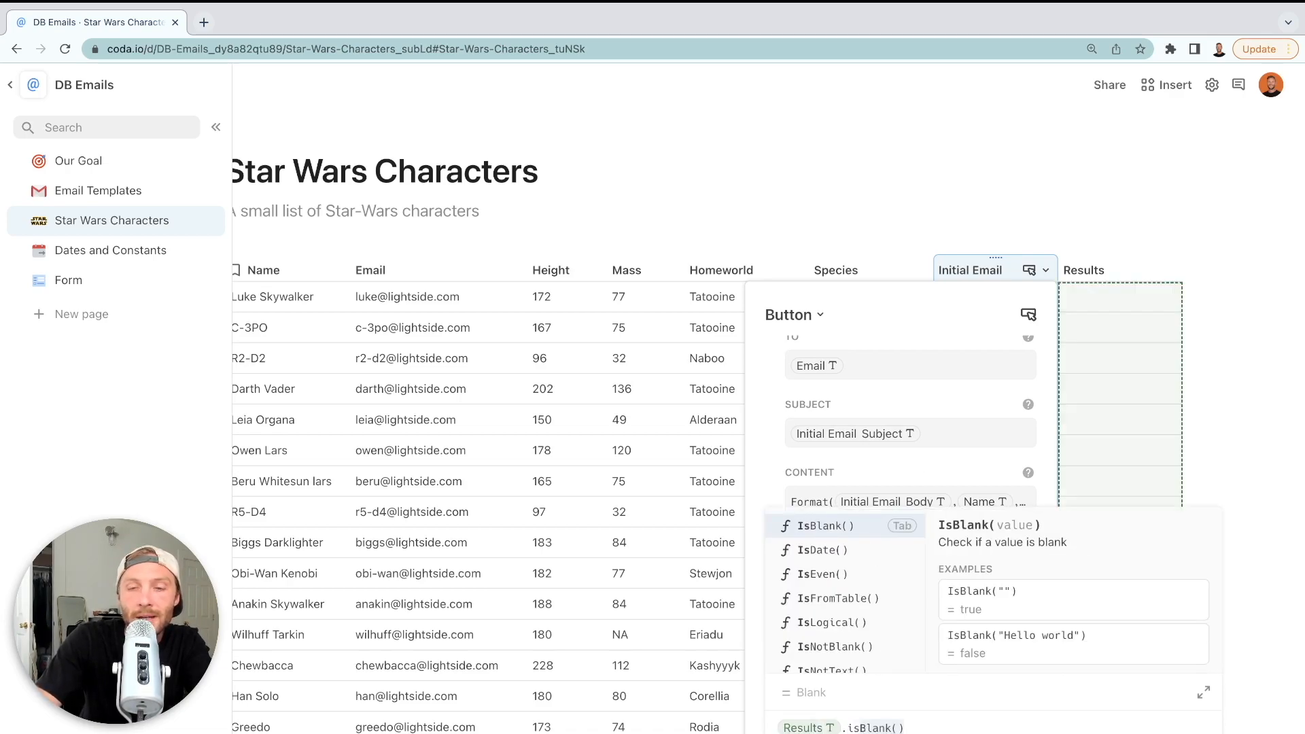
type("not")
key("Tab")
key("Return")
left_click(1124, 306)
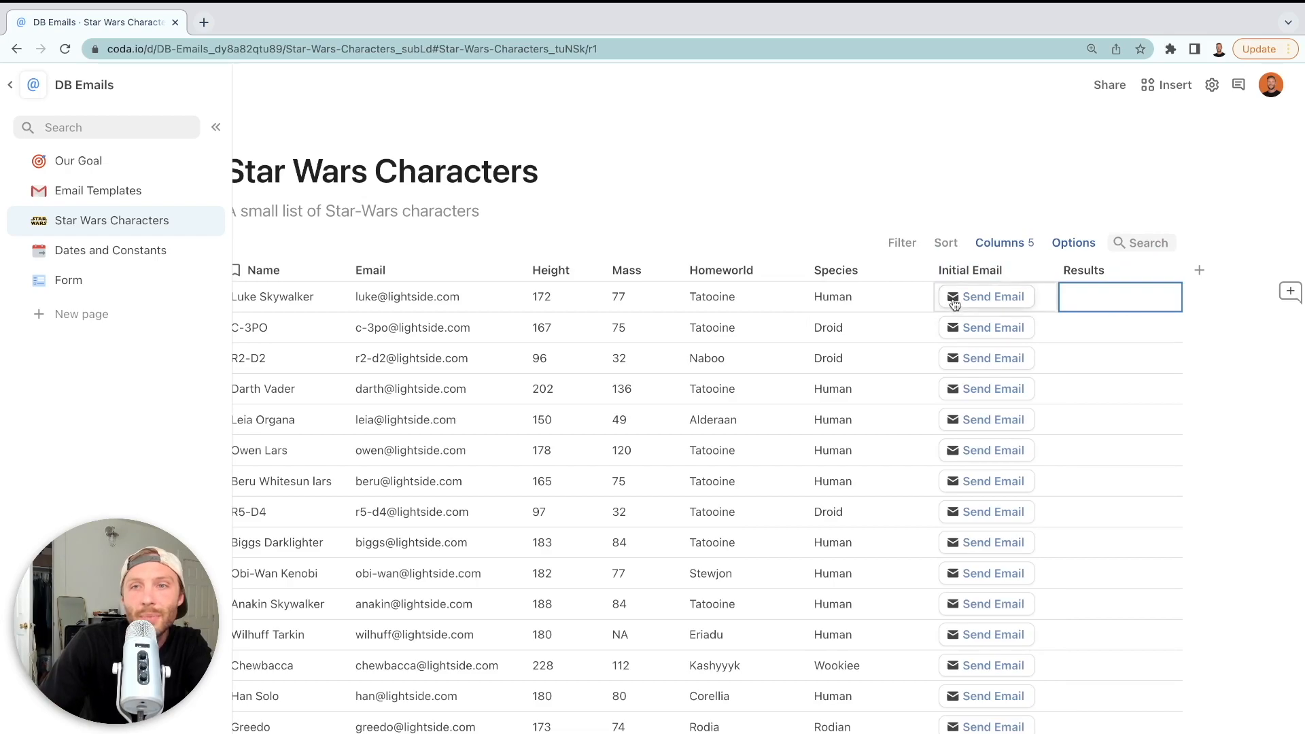
Test the condition by typing into C-3PO's Results cell, then remove the entry
left_click(1096, 291)
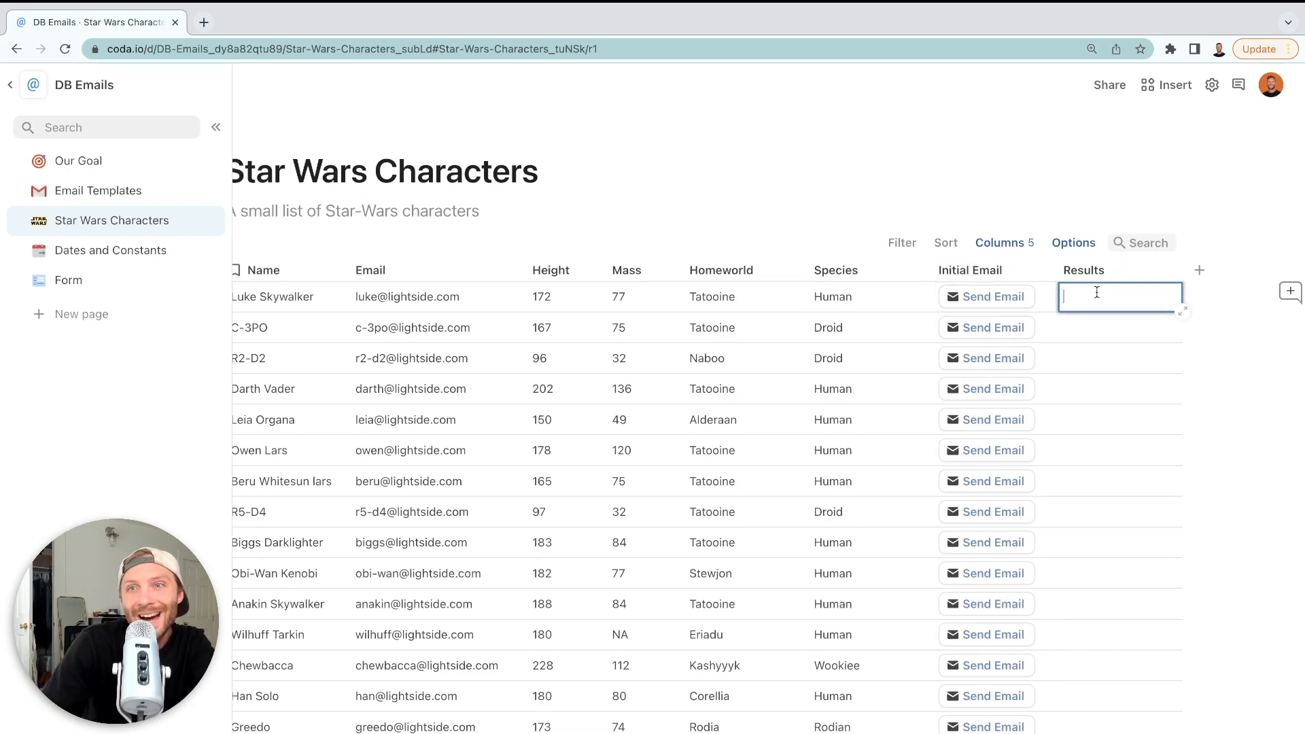
left_click(1094, 333)
type("f")
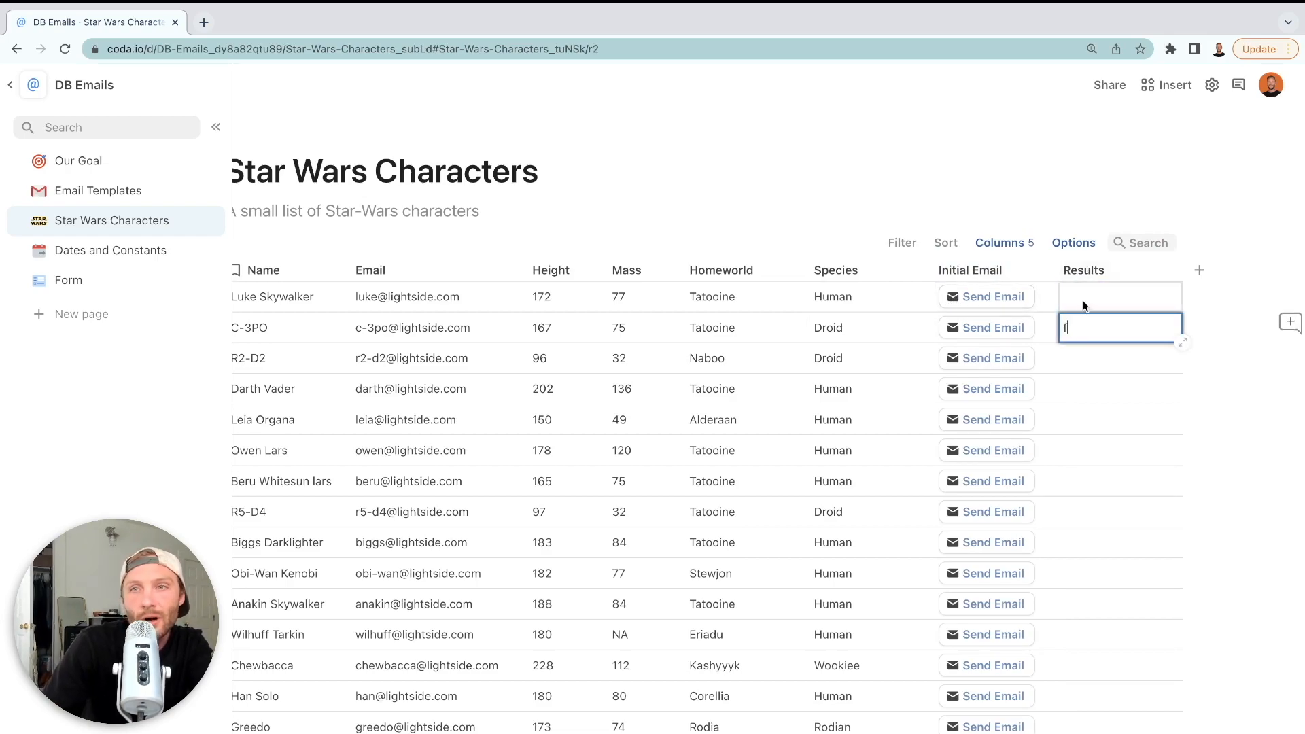
key("BackSpace")
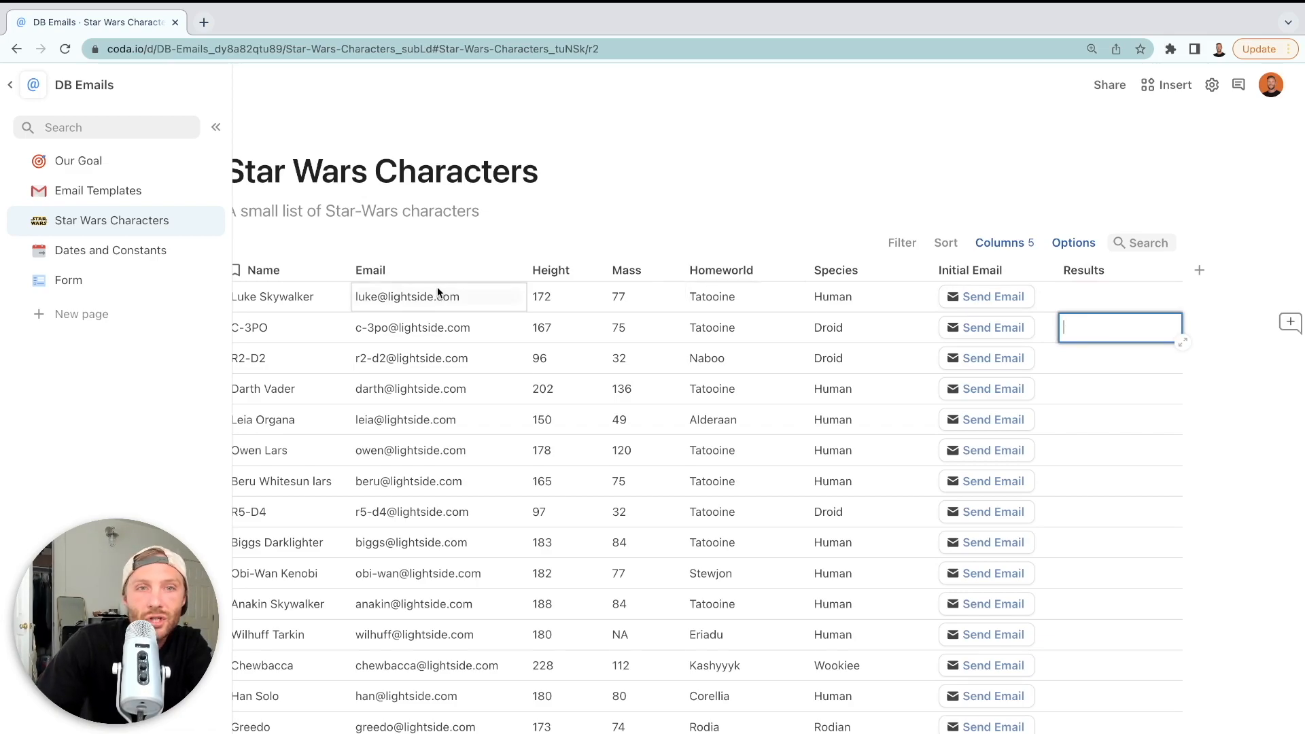
Replace the Email column formula with one quoted test e-mail address and check Luke's row
left_click(442, 272)
key("=")
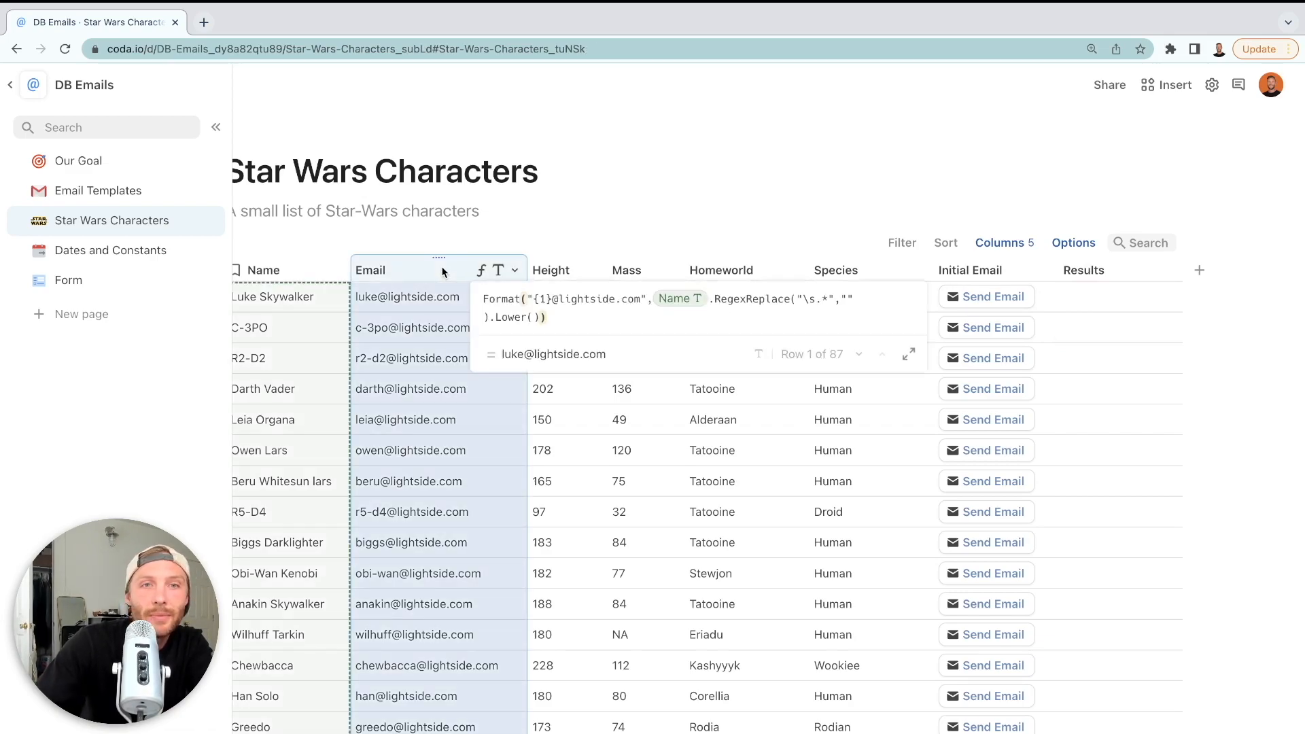
key("super+a")
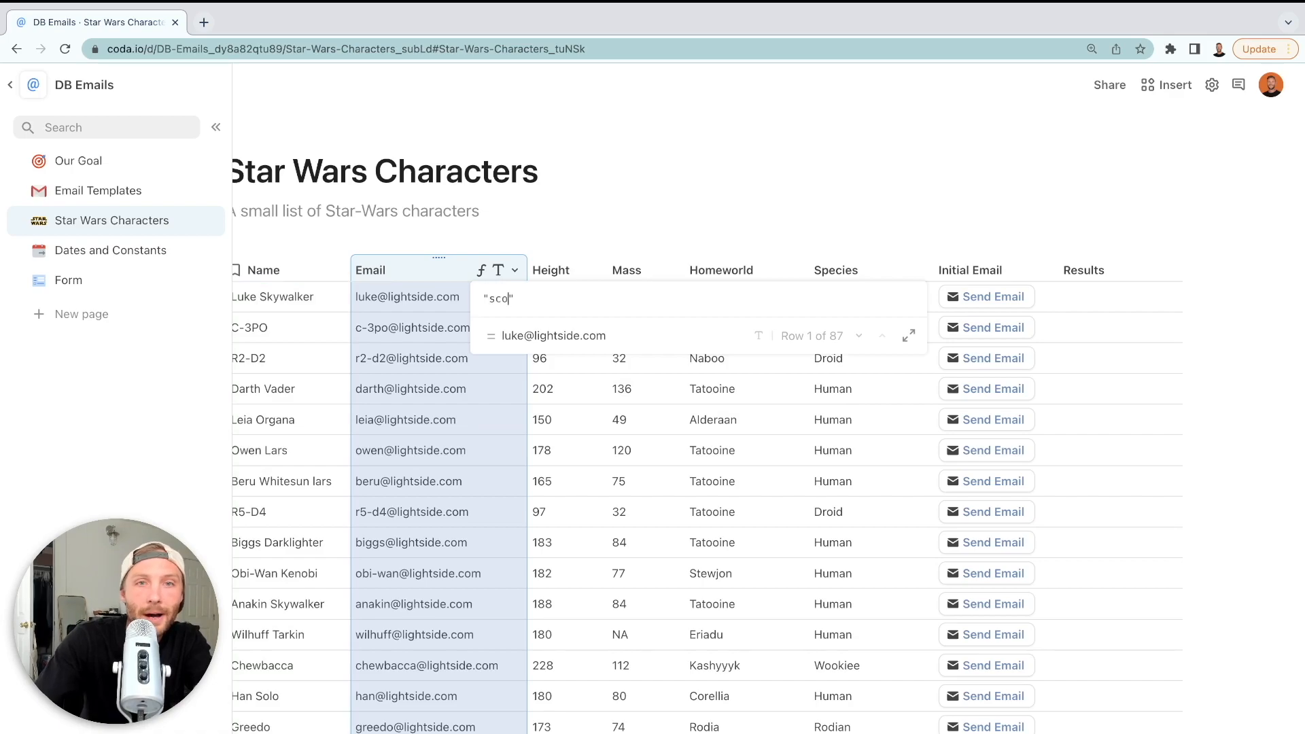
key("Return")
left_click(570, 355)
left_click(416, 303)
scroll(552, 329, "left", 2)
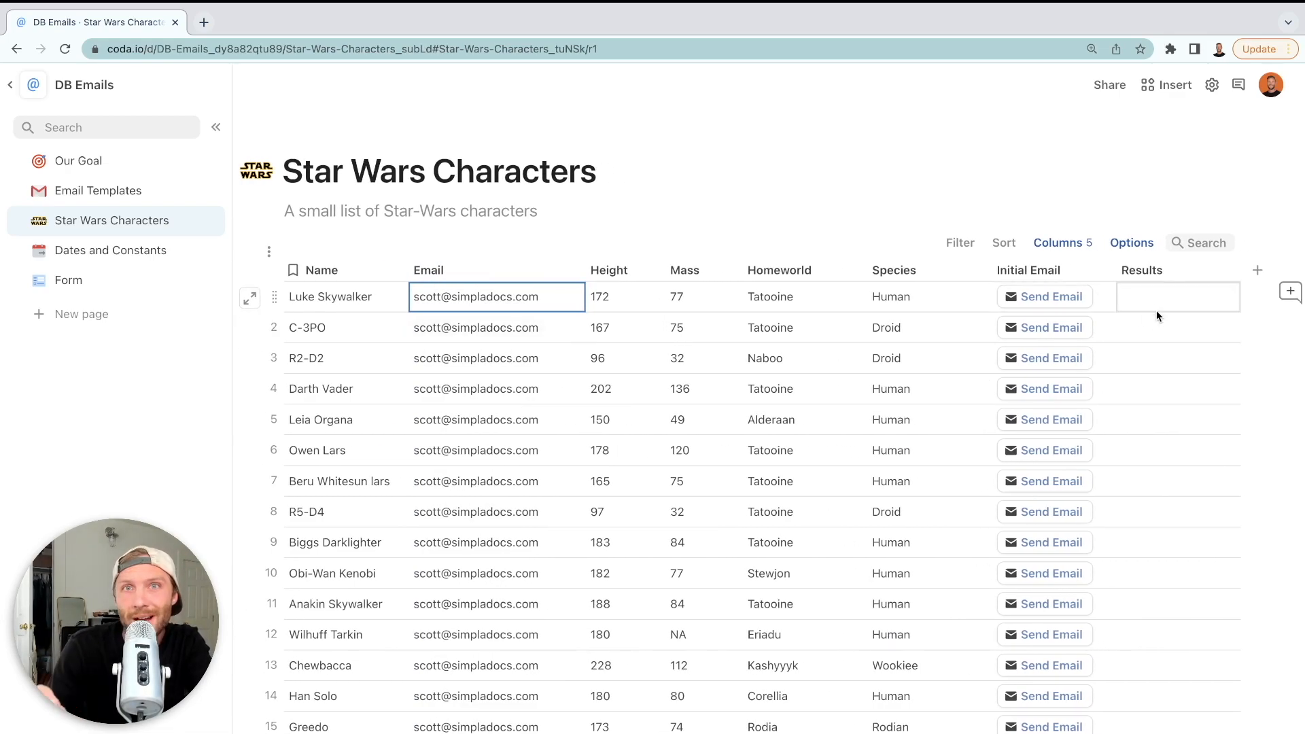
left_click(1053, 299)
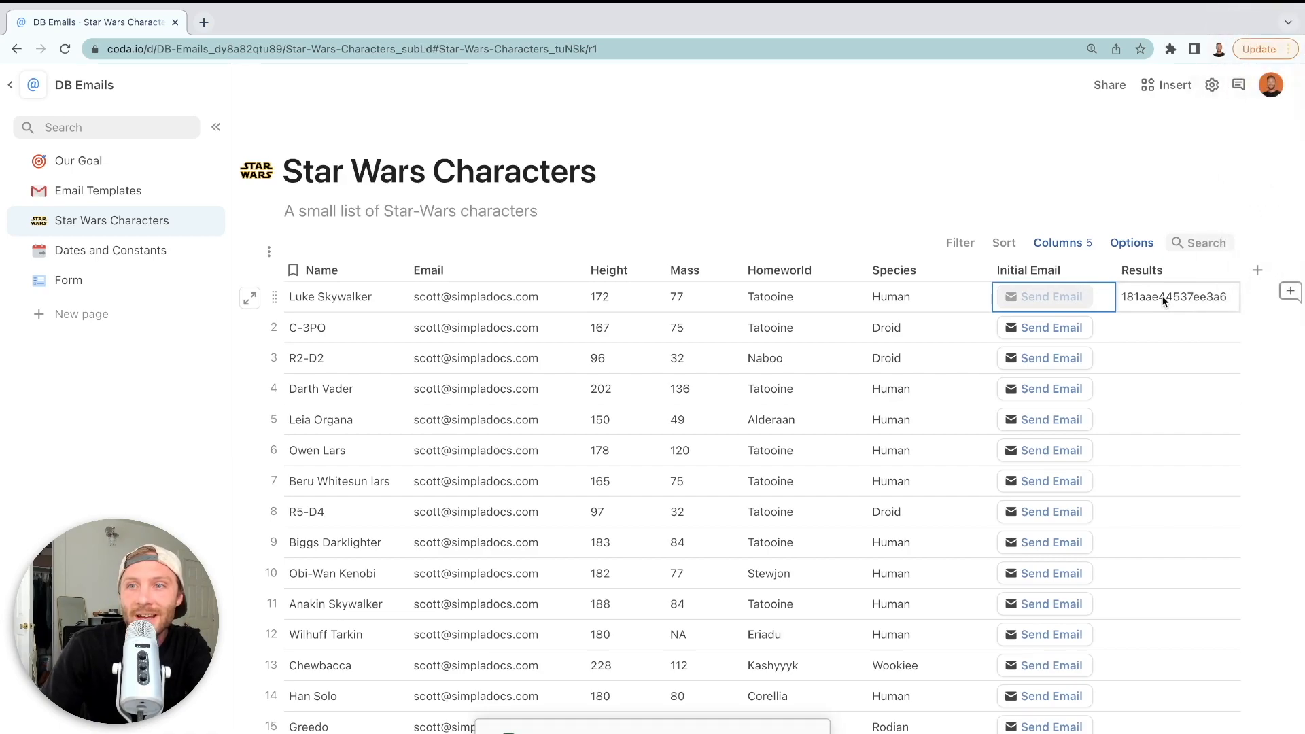
scroll(1130, 299, "right", 2)
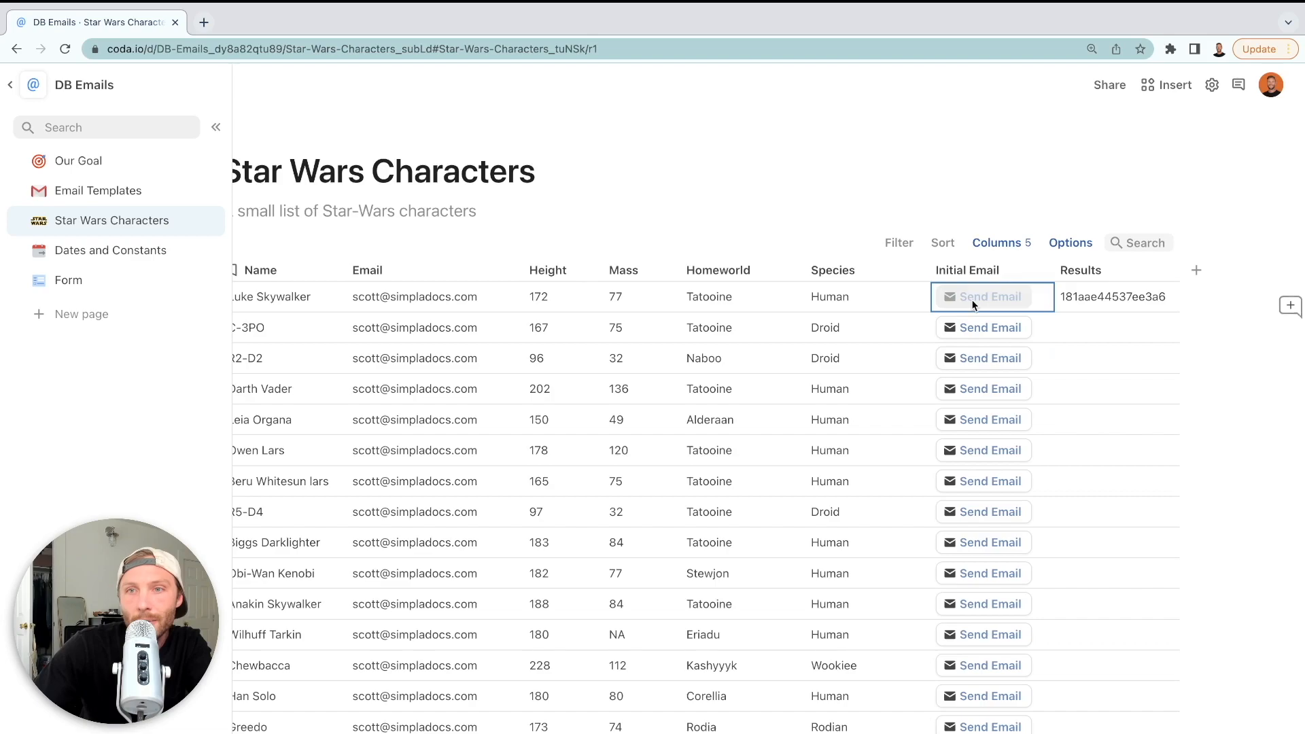
left_click(1132, 348)
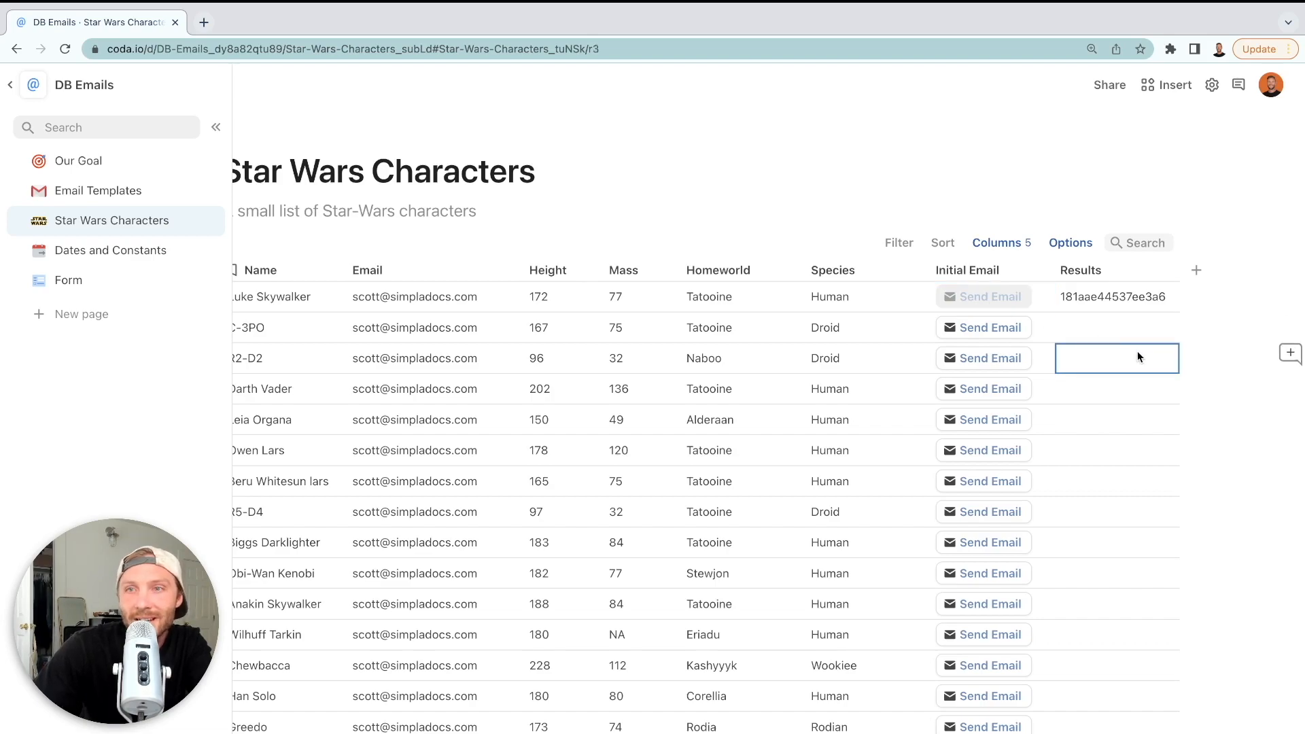
left_click(1097, 300)
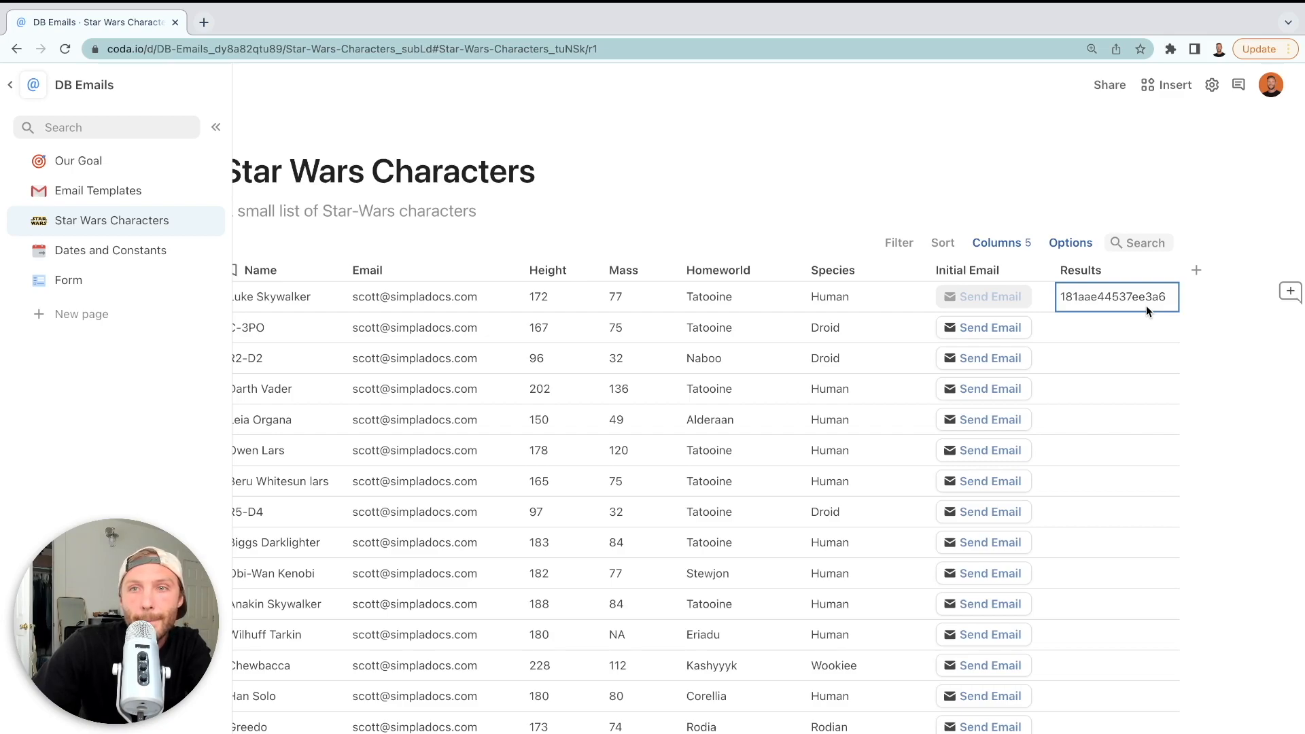
Add a new column named Open Email to the table
left_click(1196, 270)
left_click(1186, 271)
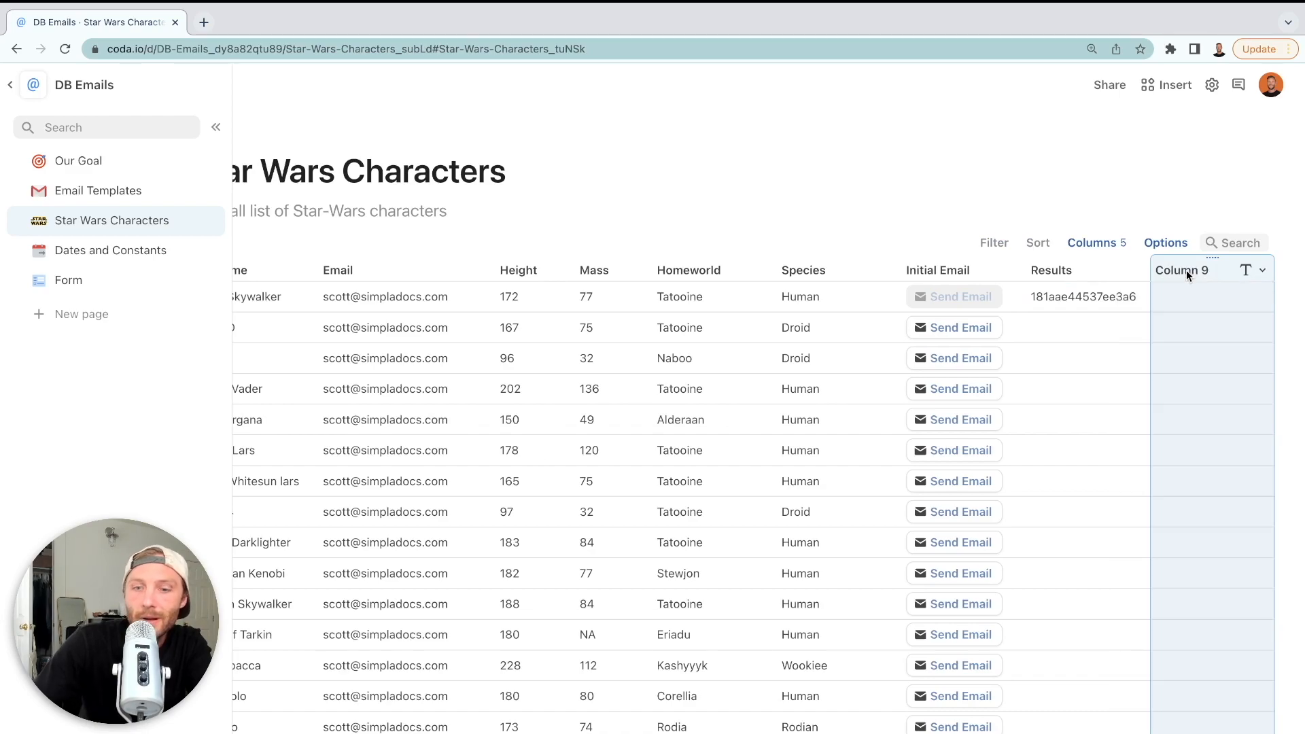
double_click(1185, 271)
type("Open Email")
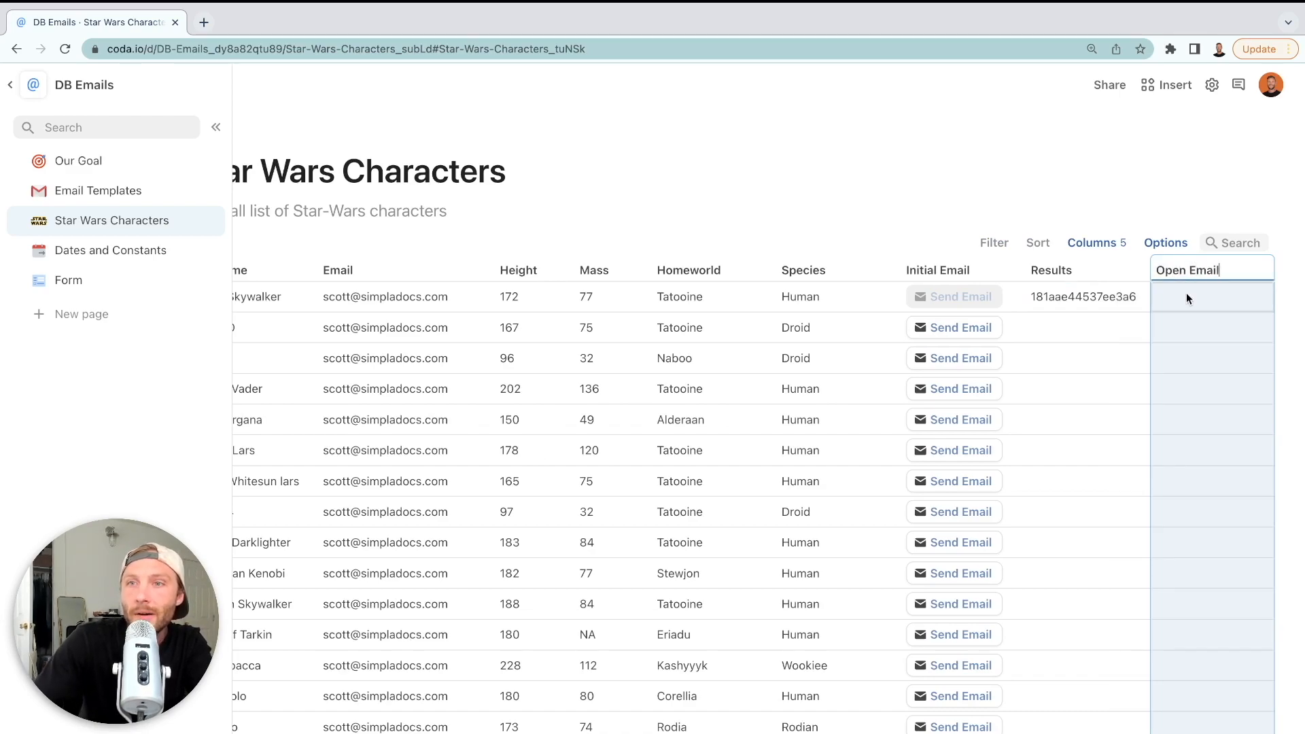
key("Return")
Make Open Email a button column whose action is Open hyperlink
left_click(1262, 270)
mouse_move(1180, 300)
left_click(1009, 566)
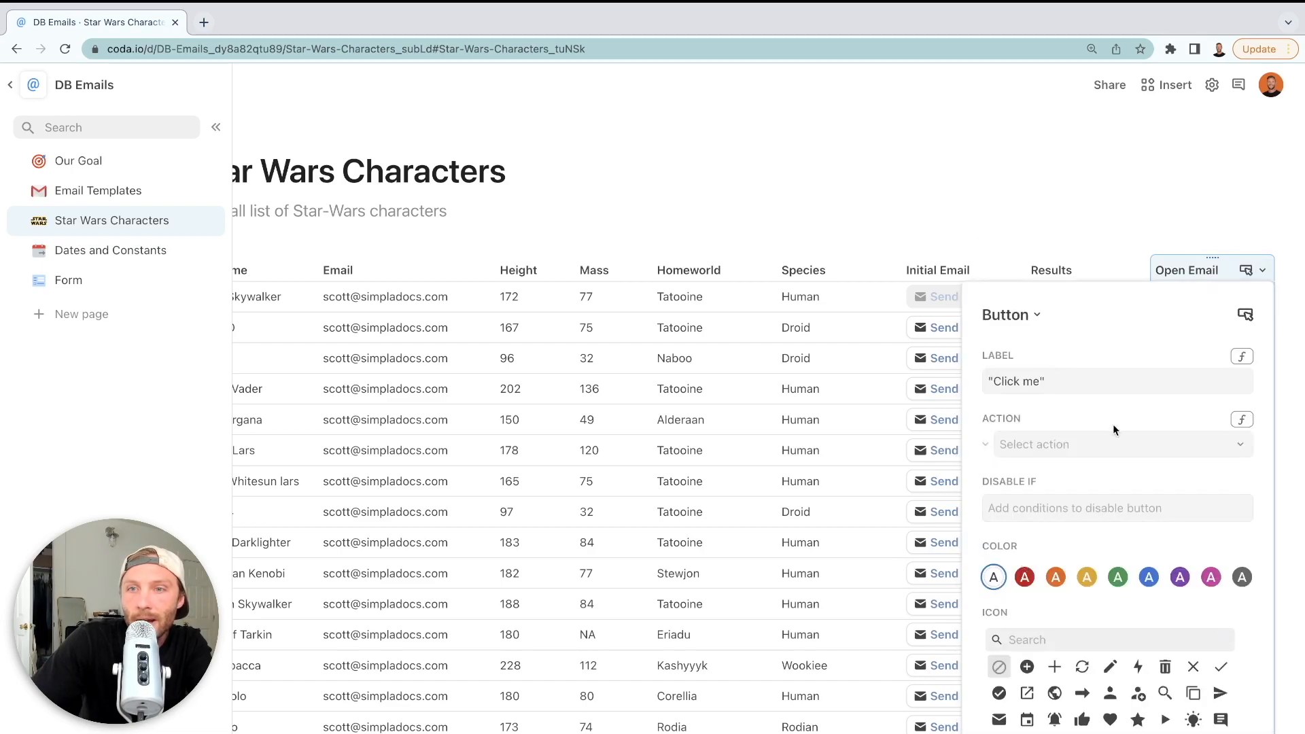
left_click(1234, 443)
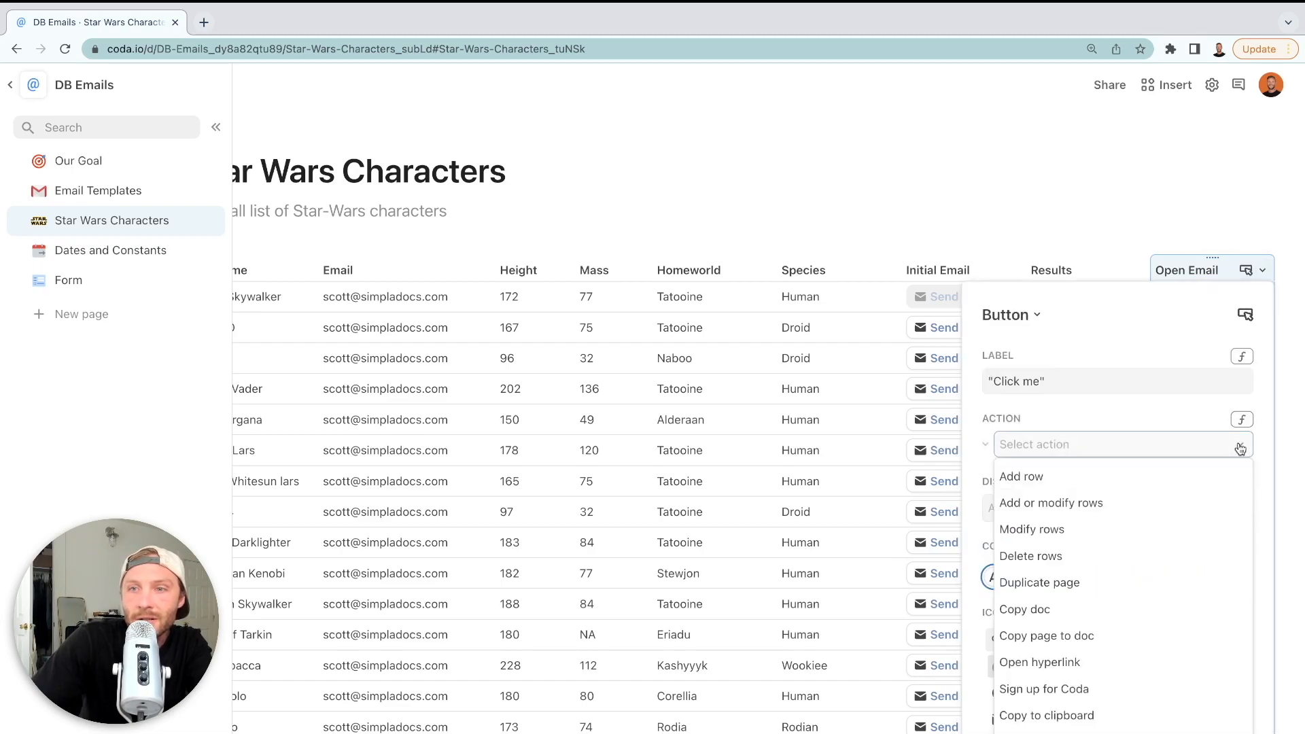
left_click(1057, 678)
left_click(879, 459)
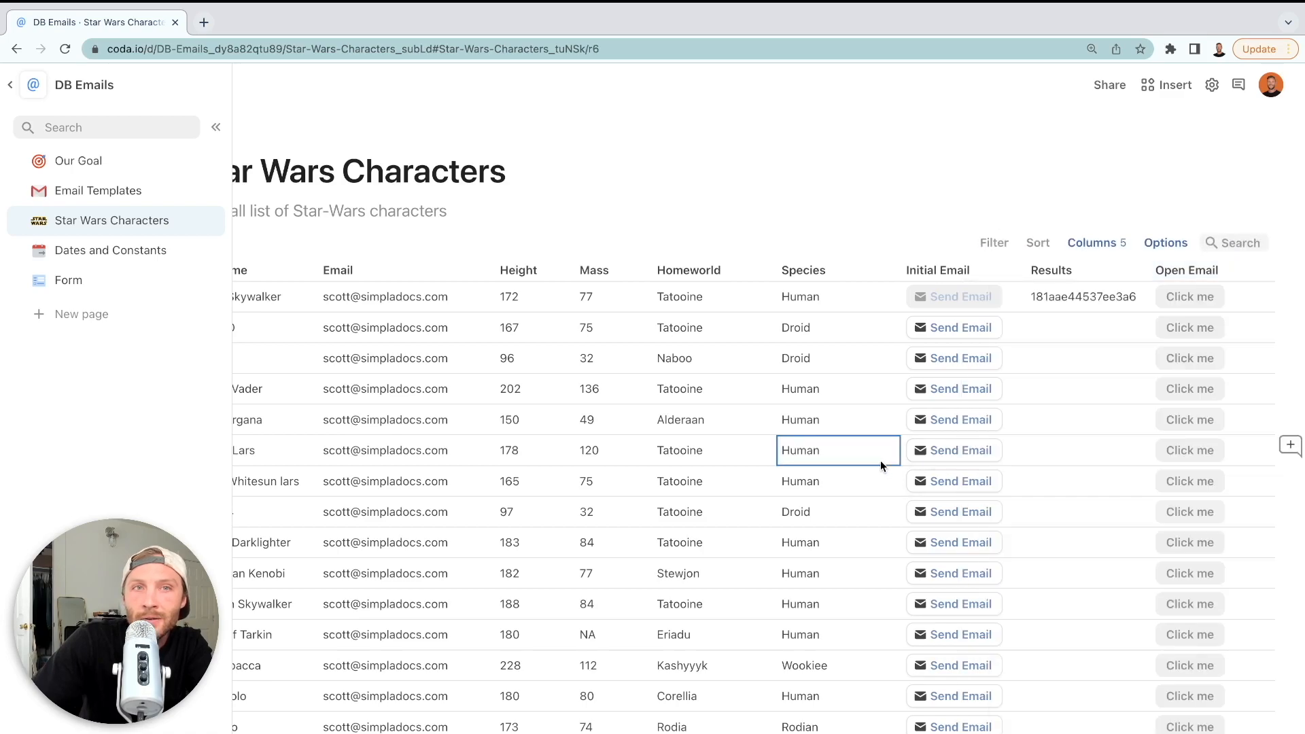
left_click(204, 22)
type("gmail")
key("Return")
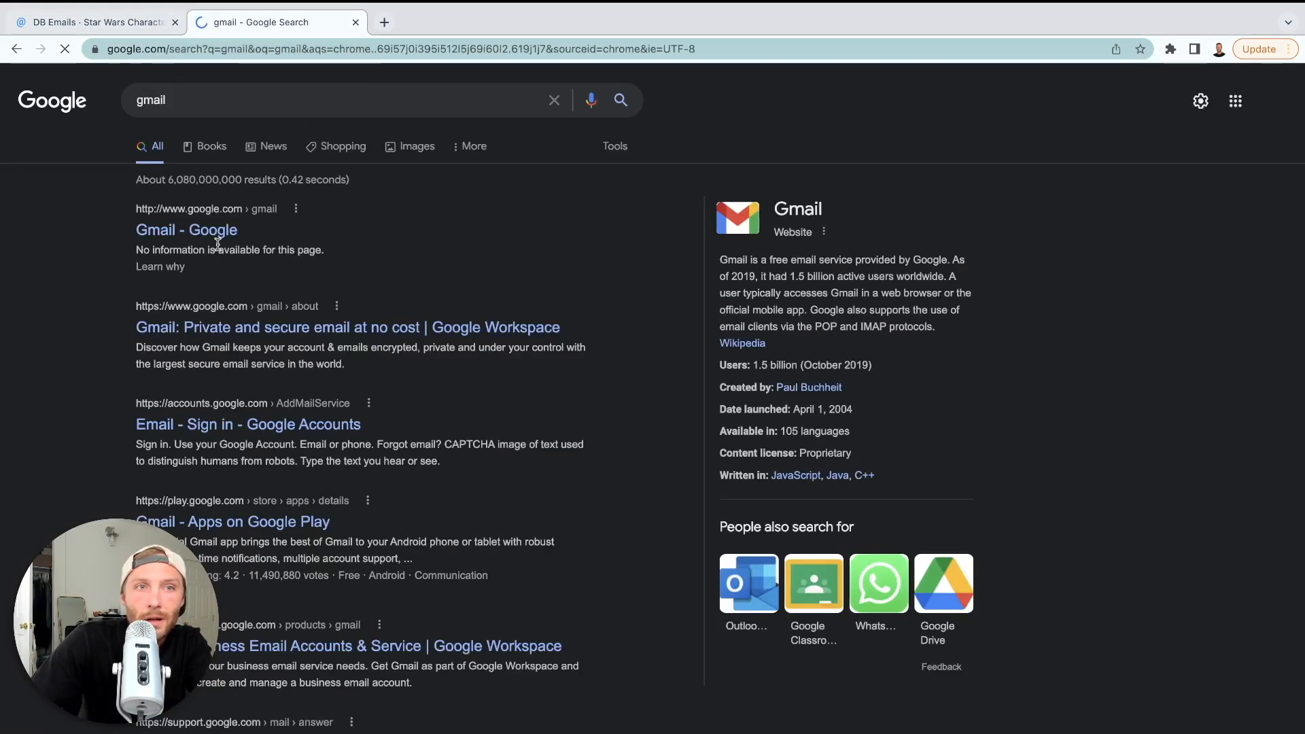
left_click(214, 232)
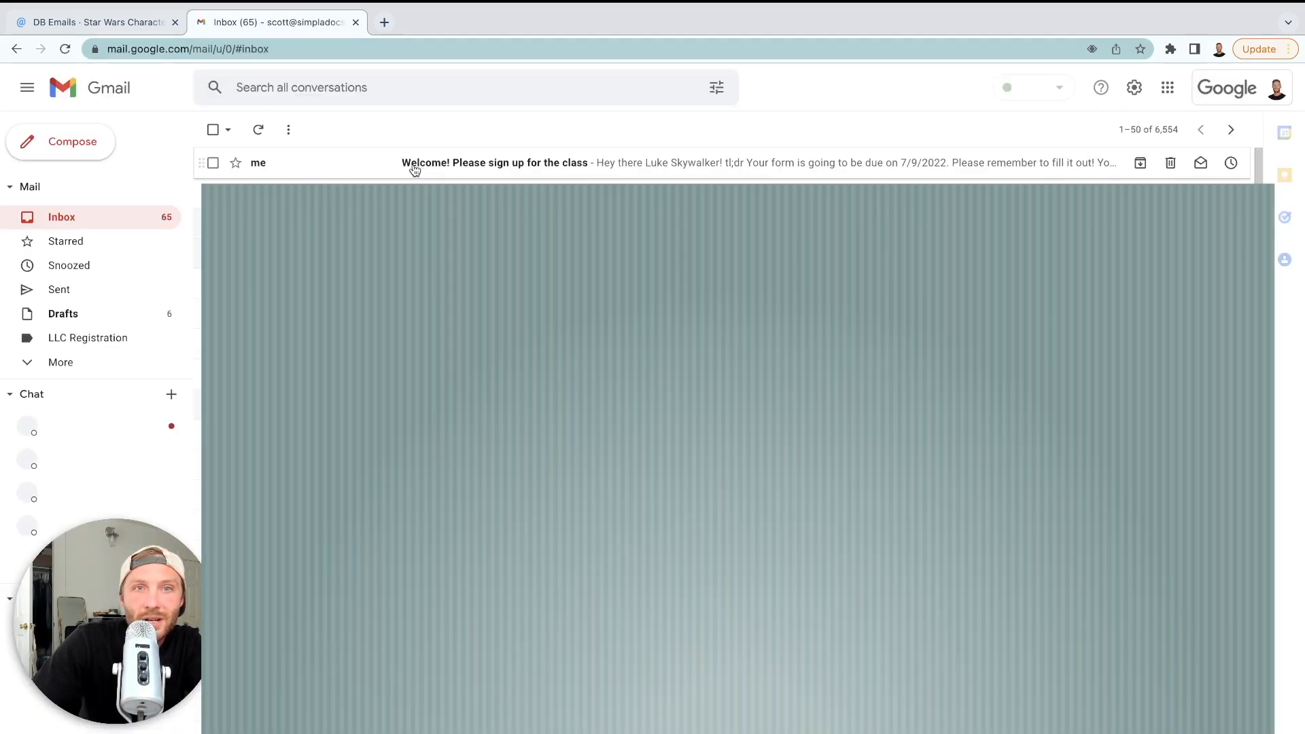
left_click(346, 162)
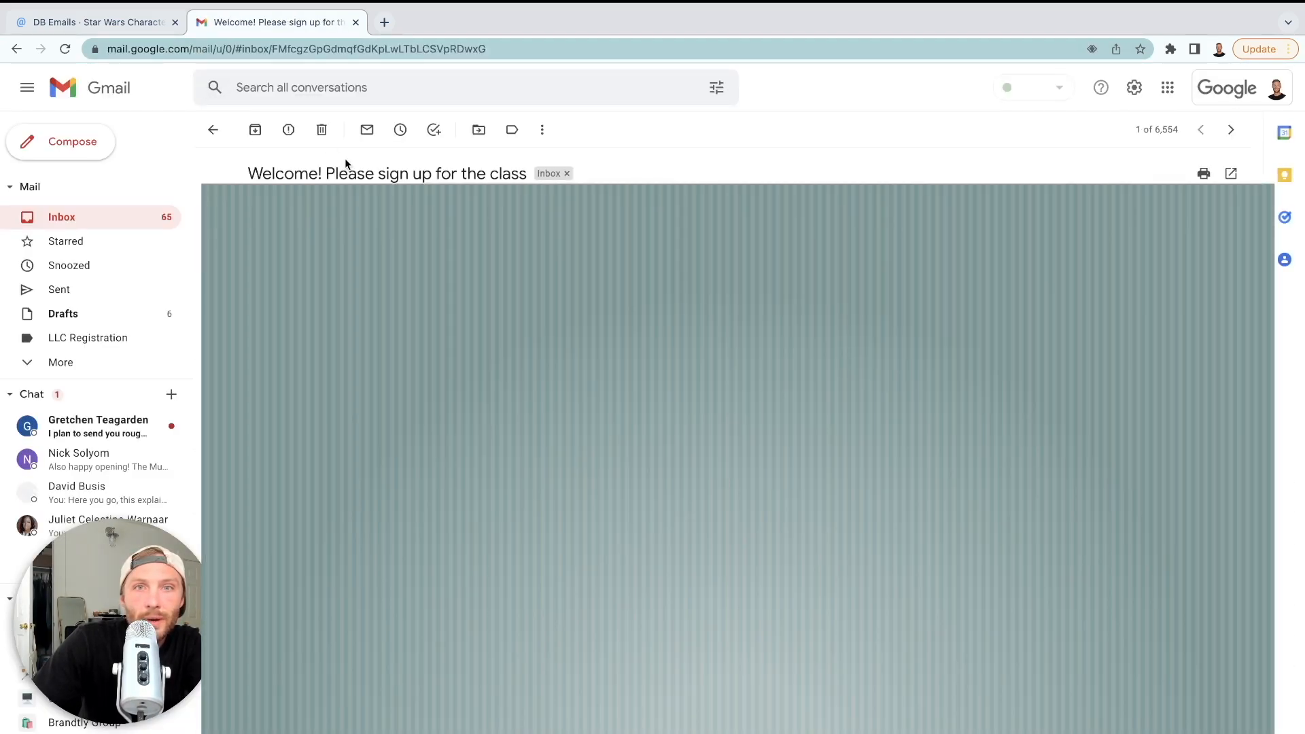
left_click(8, 401)
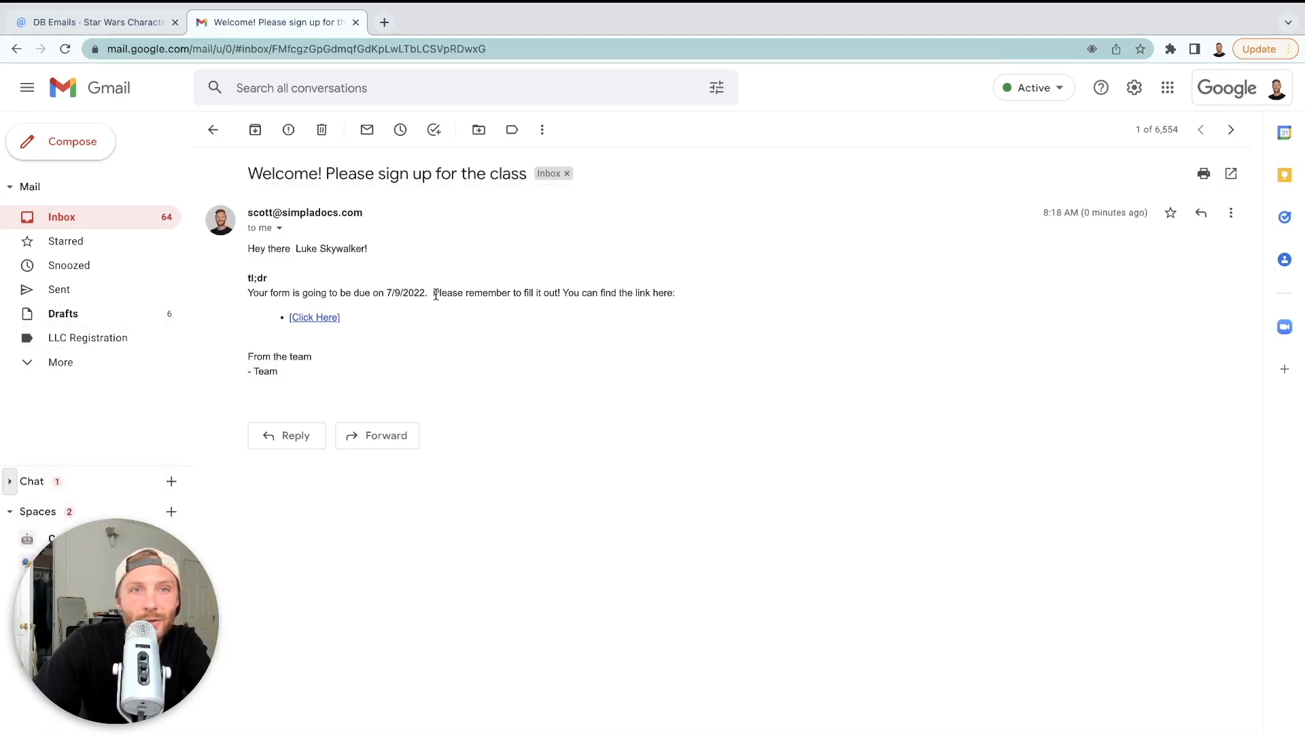
left_click(280, 50)
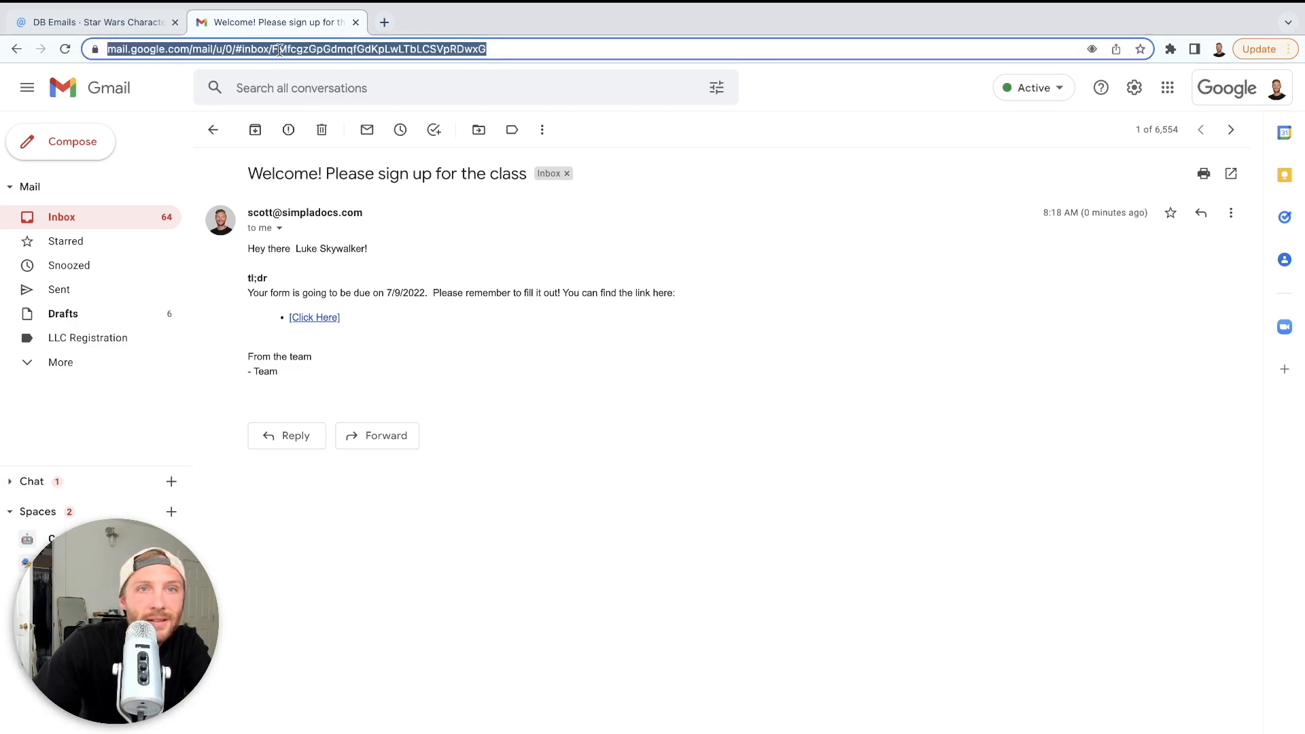
left_click(349, 51)
left_click_drag(307, 50, 100, 55)
key("ctrl+c")
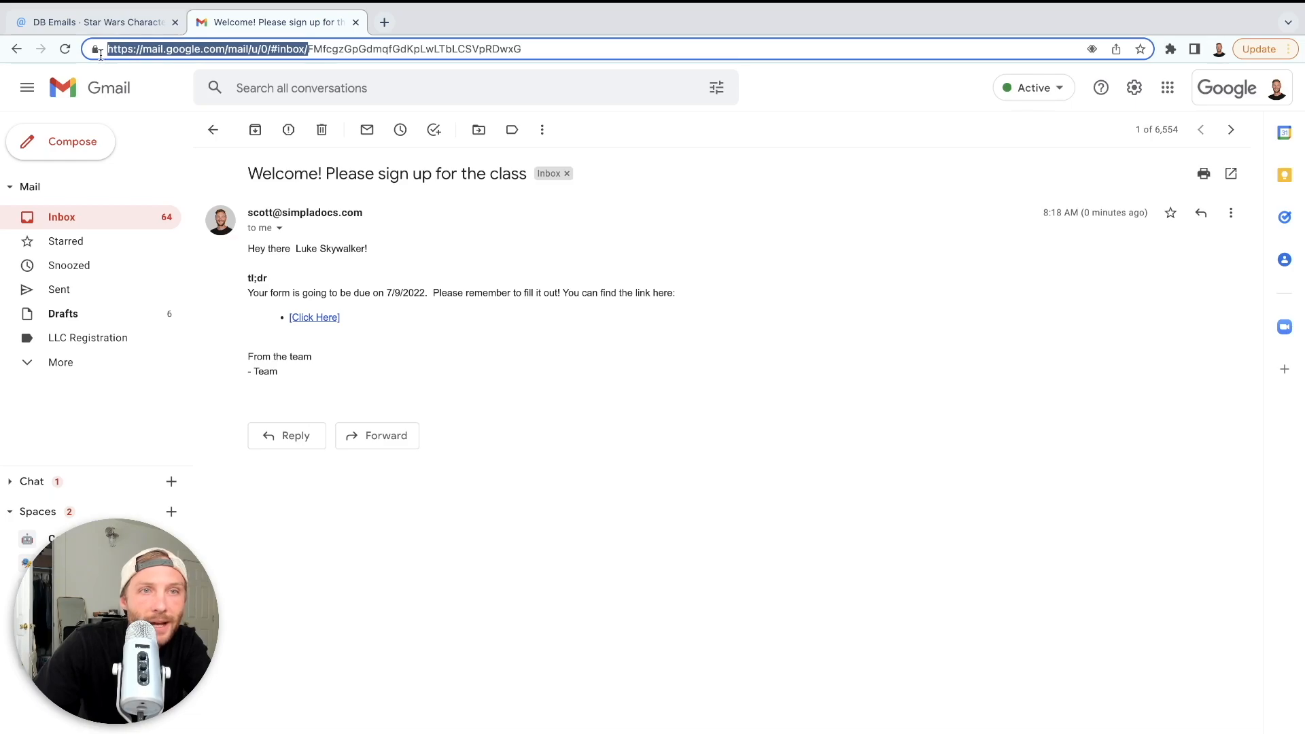
left_click(356, 23)
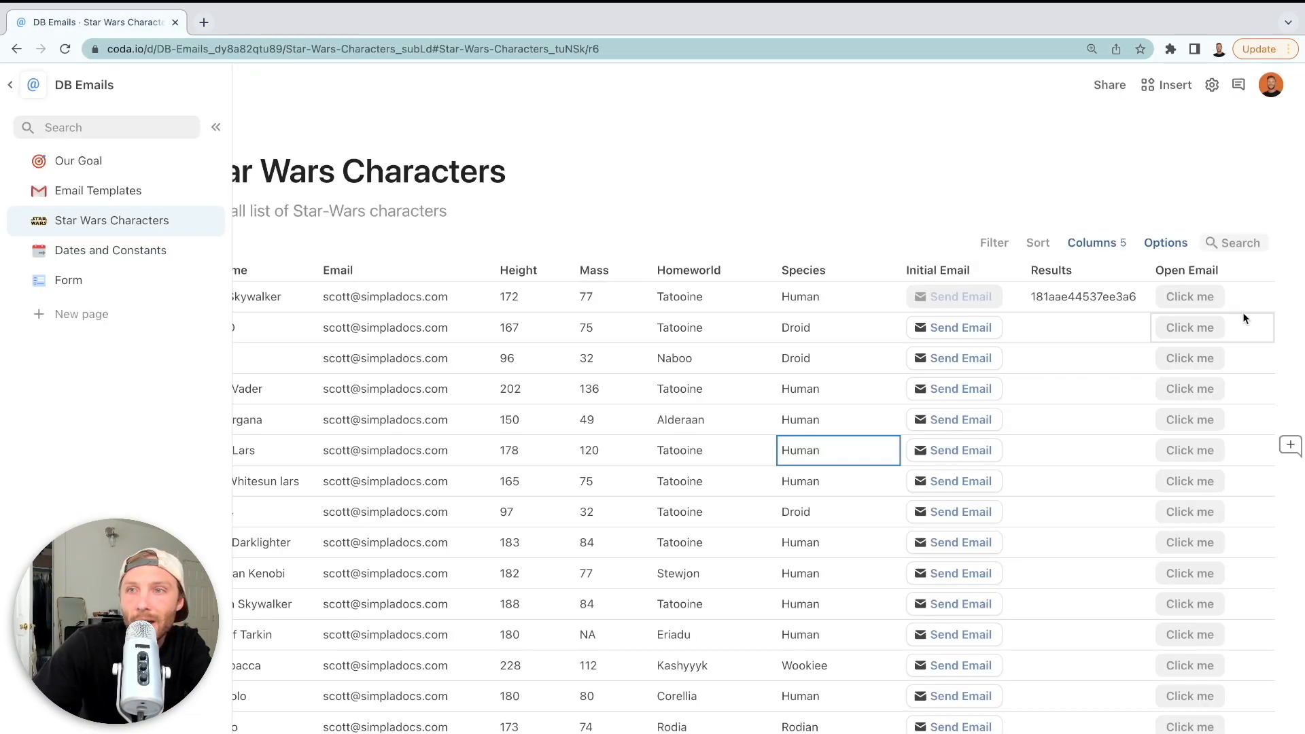
scroll(1237, 311, "right", 3)
left_click(1172, 270)
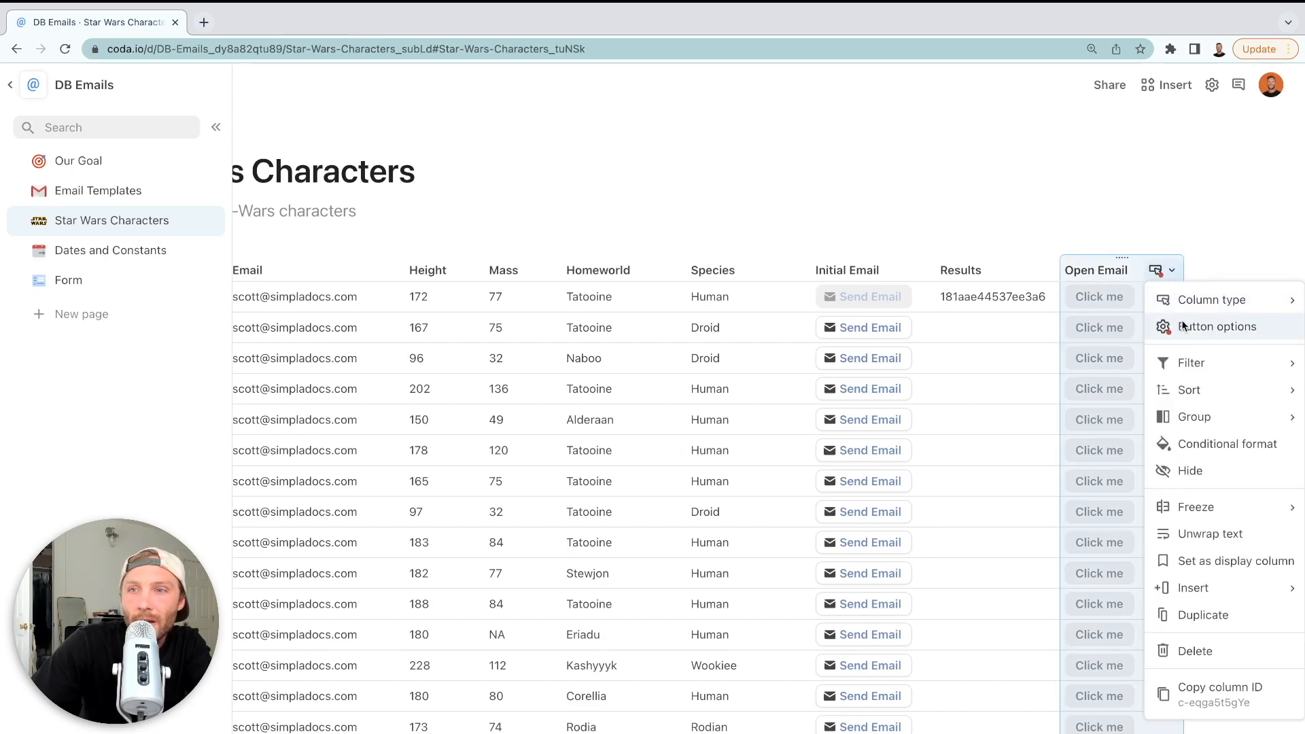
left_click(1194, 326)
left_click(1036, 512)
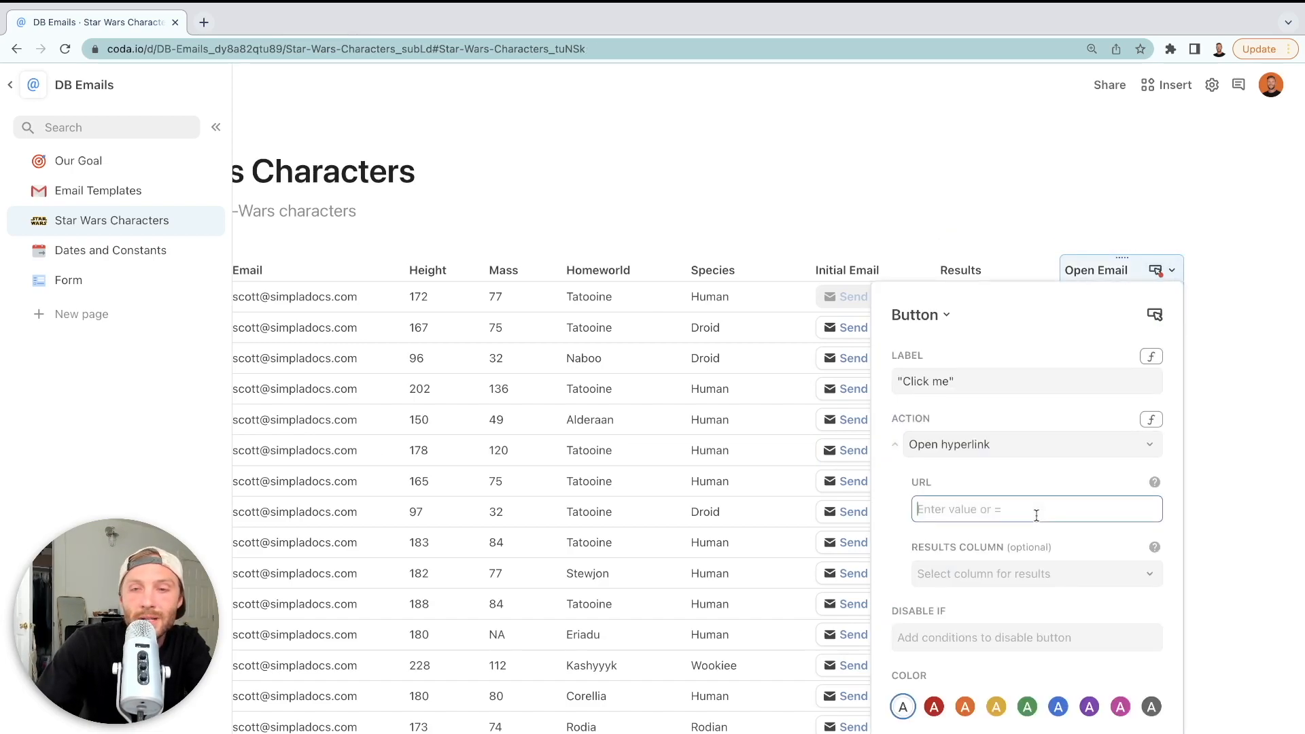
type("=concatenate(")
key("Return")
key("ctrl+v")
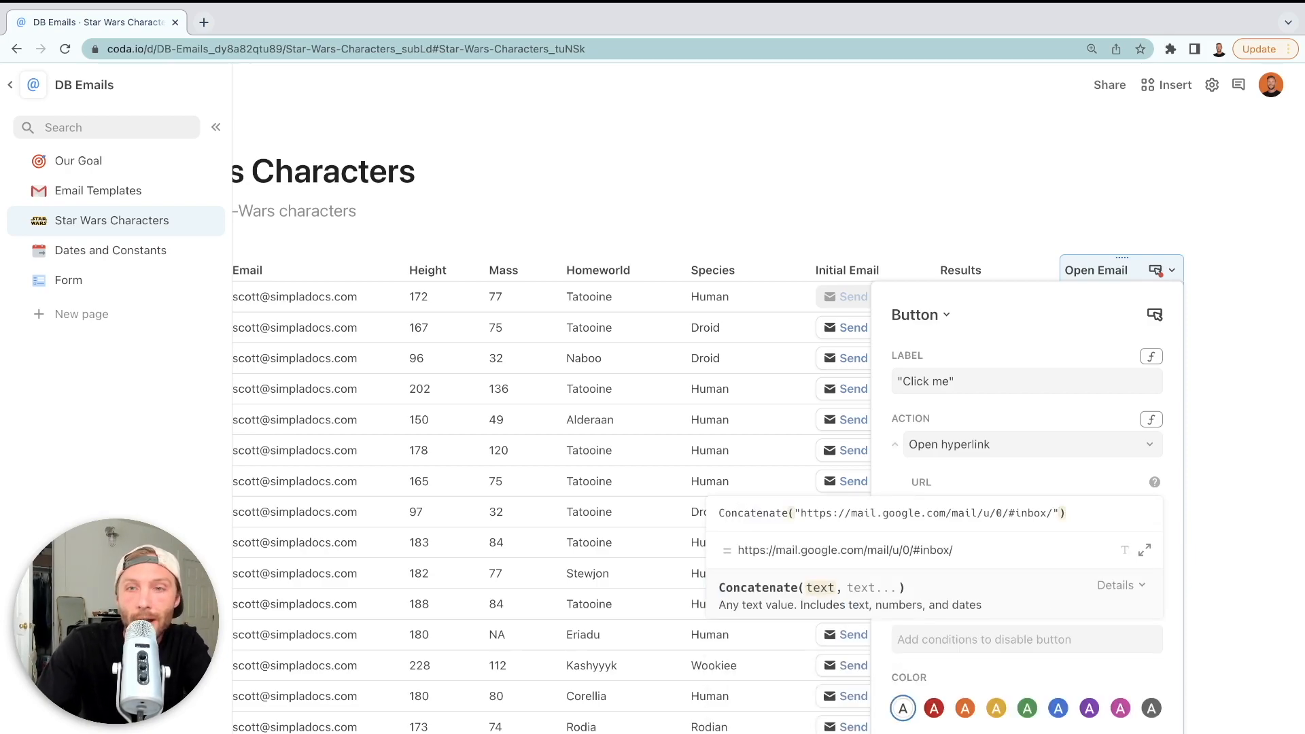
type(", results")
key("Return")
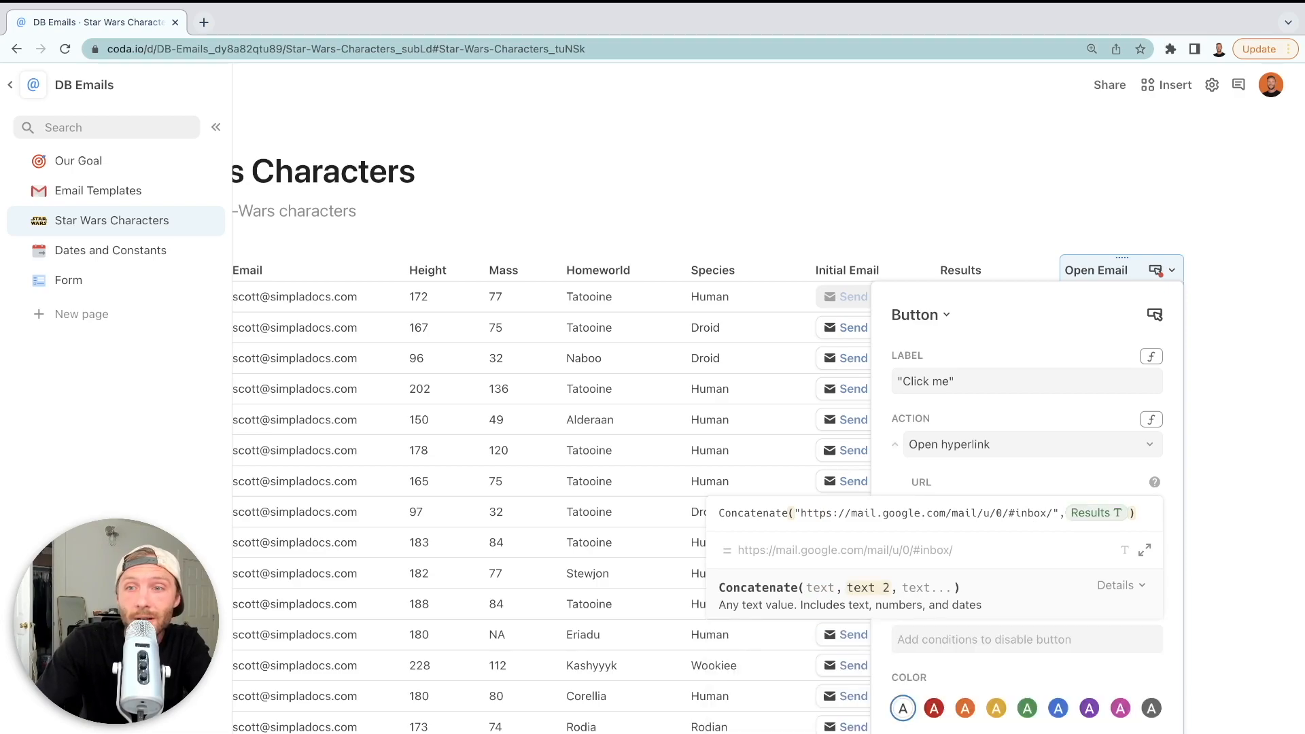
key("Return")
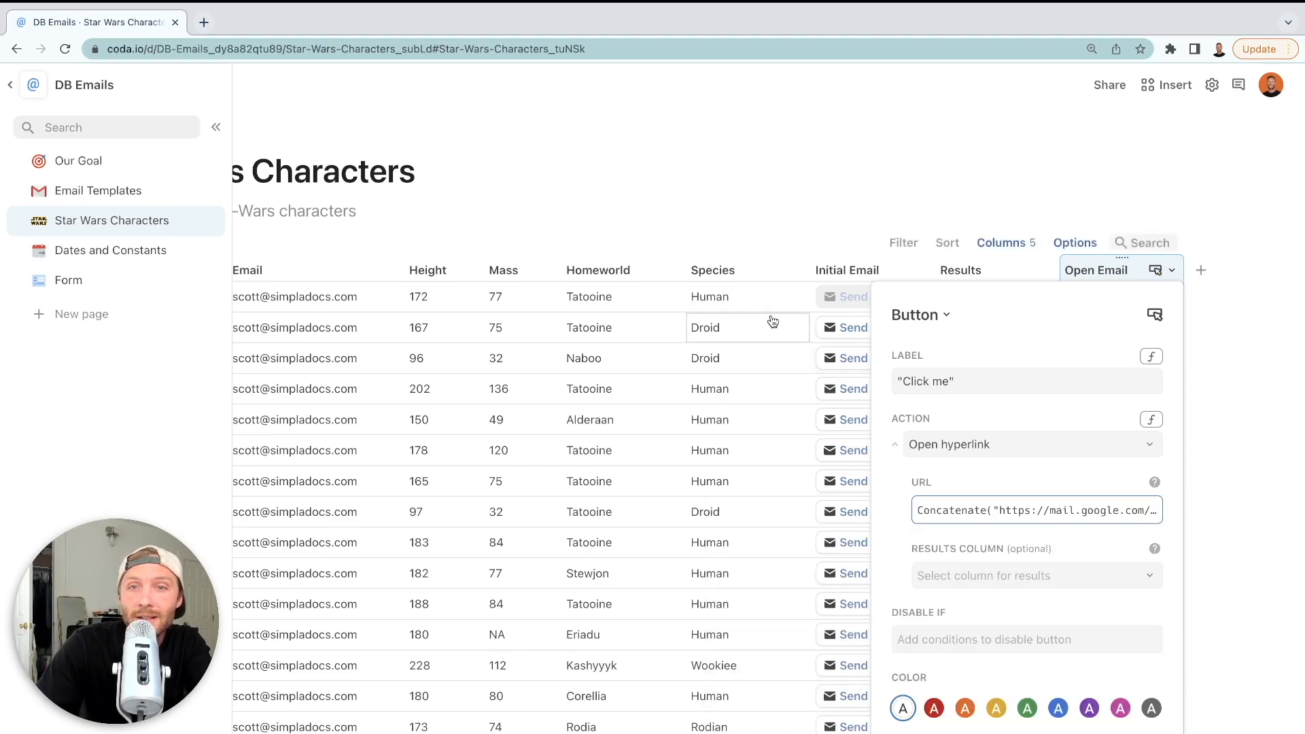
left_click(755, 310)
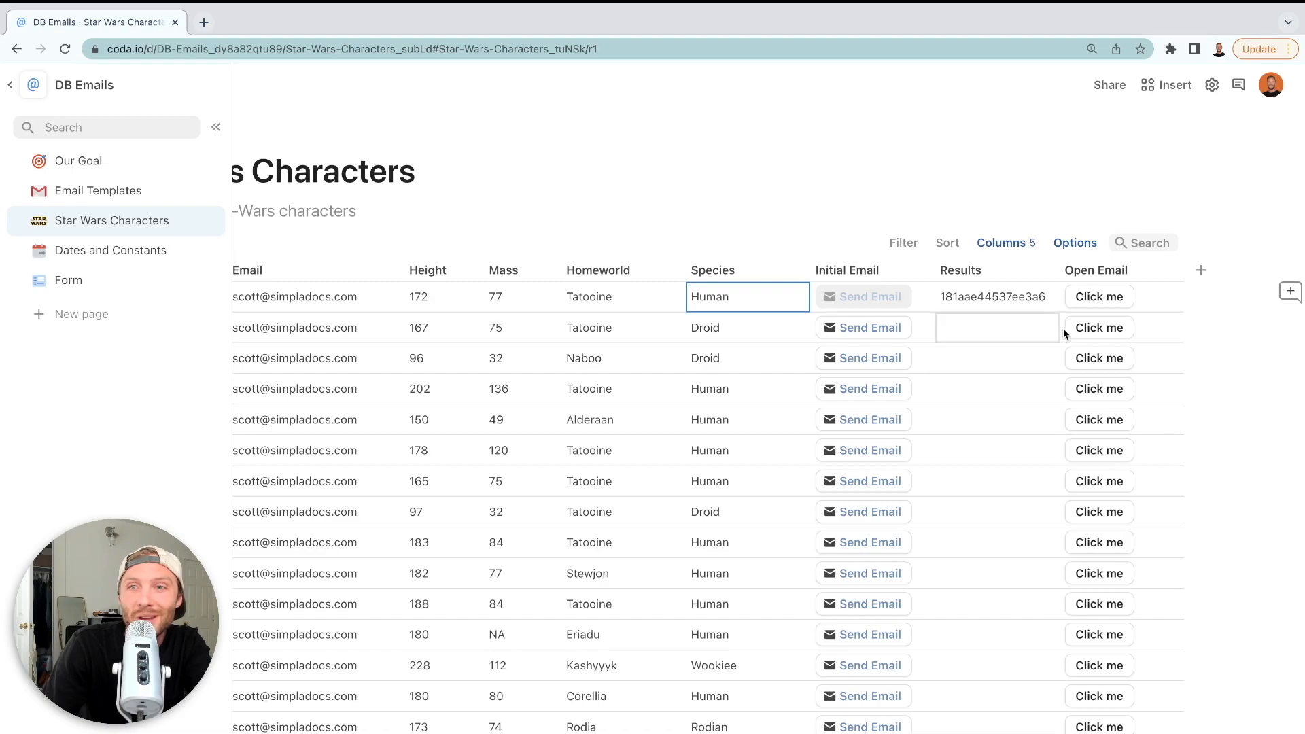
Open Luke Skywalker's sent email in Gmail via his Open Email button, then close Gmail
left_click(1097, 302)
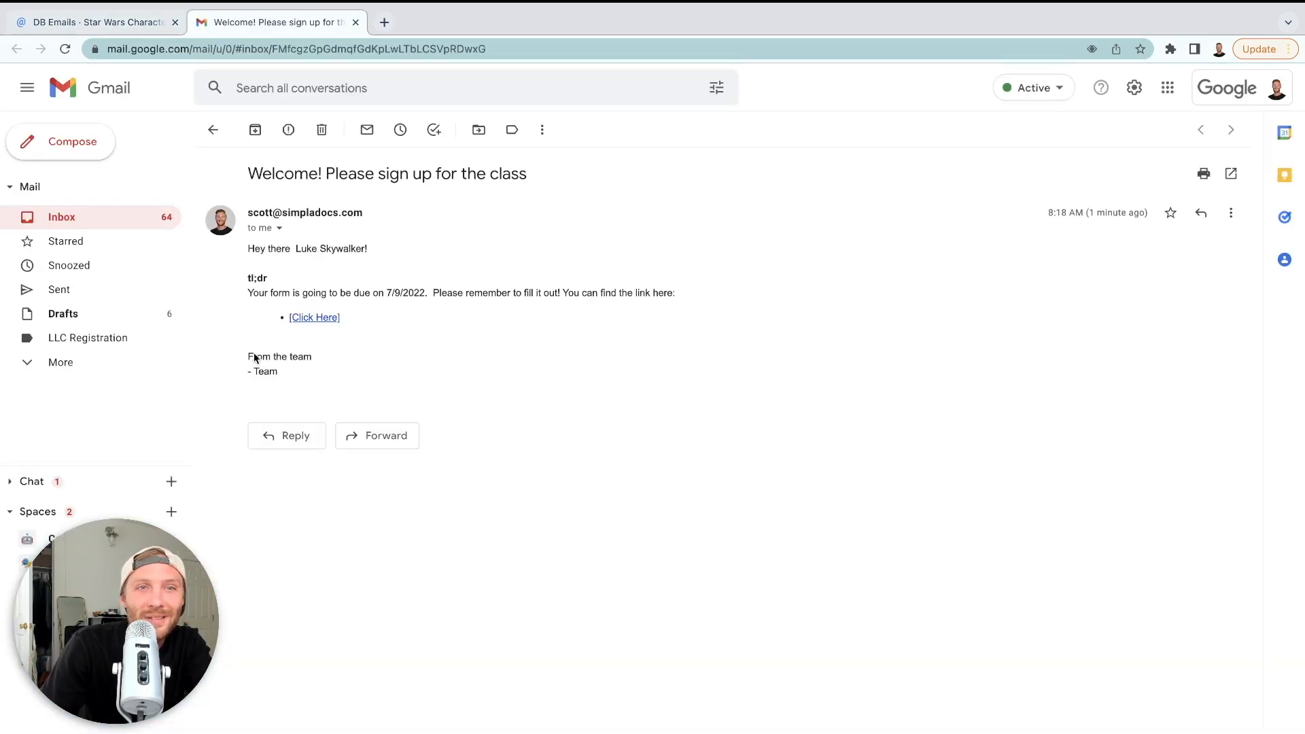
left_click(355, 23)
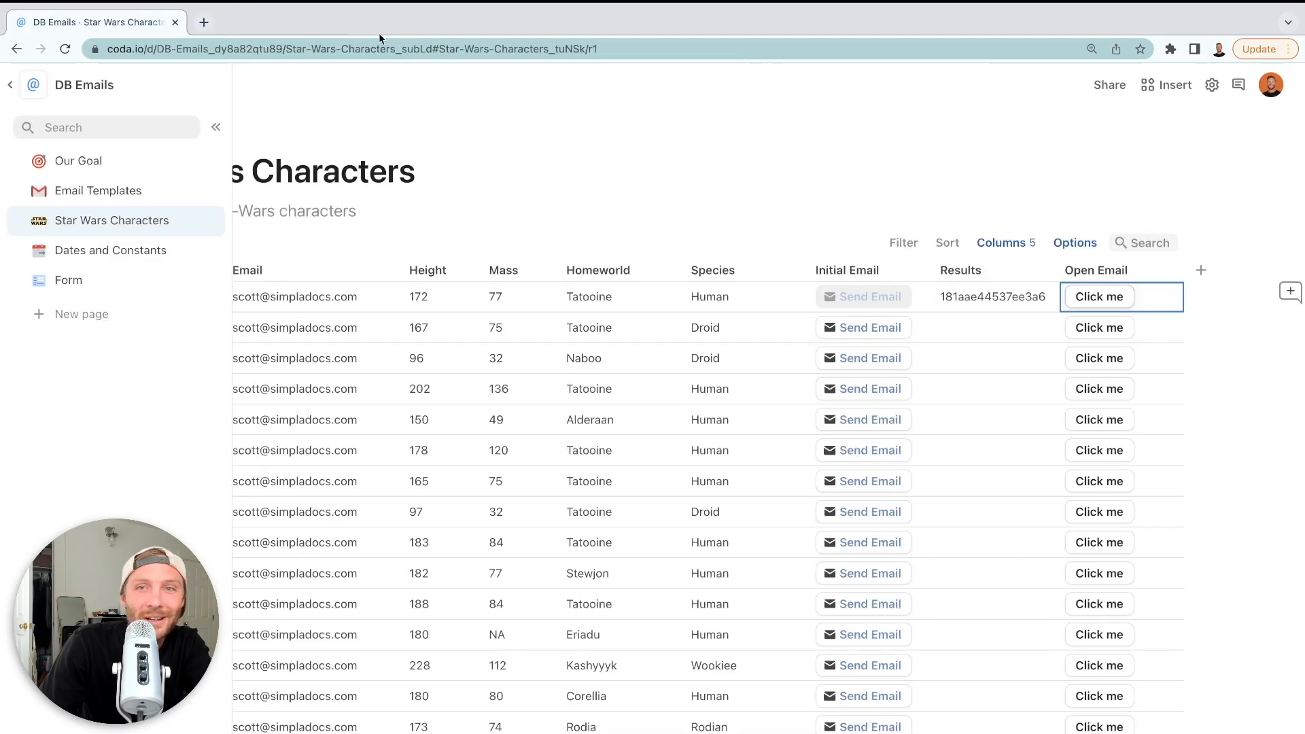
scroll(971, 361, "left", 3)
scroll(968, 364, "left", 2)
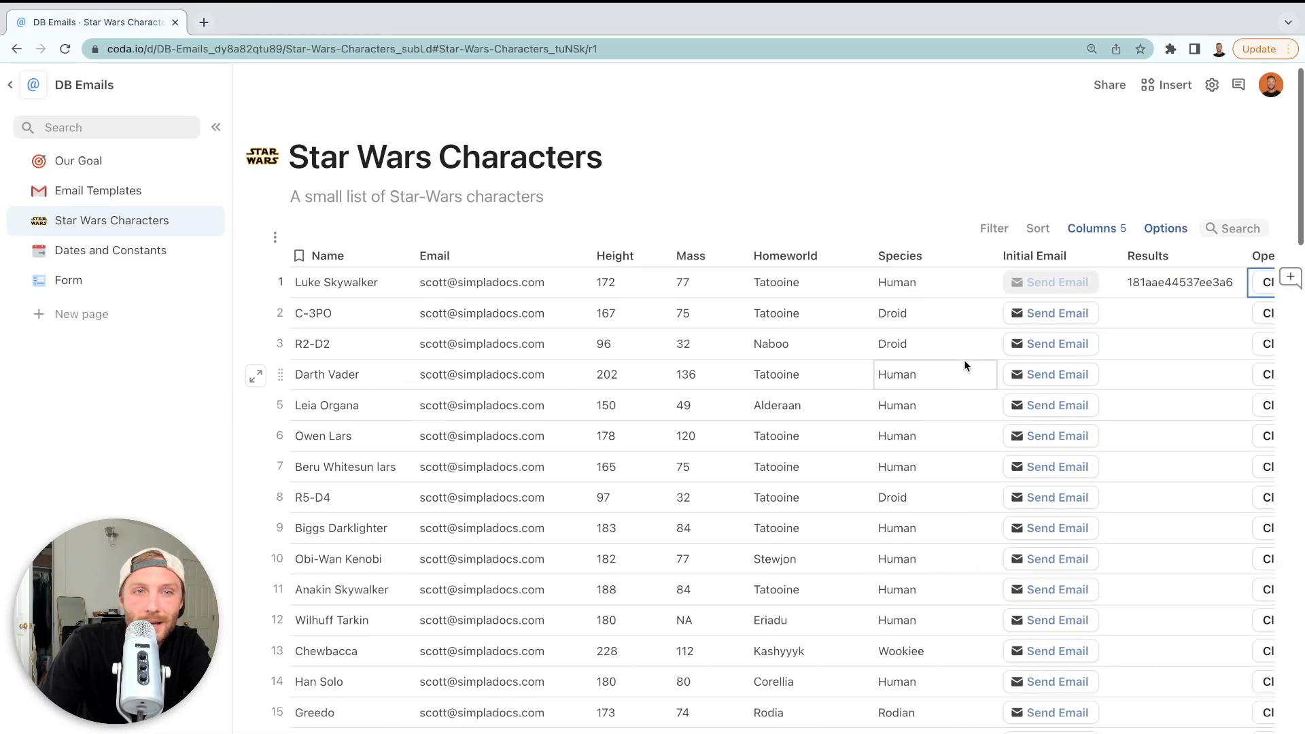
scroll(738, 359, "right", 4)
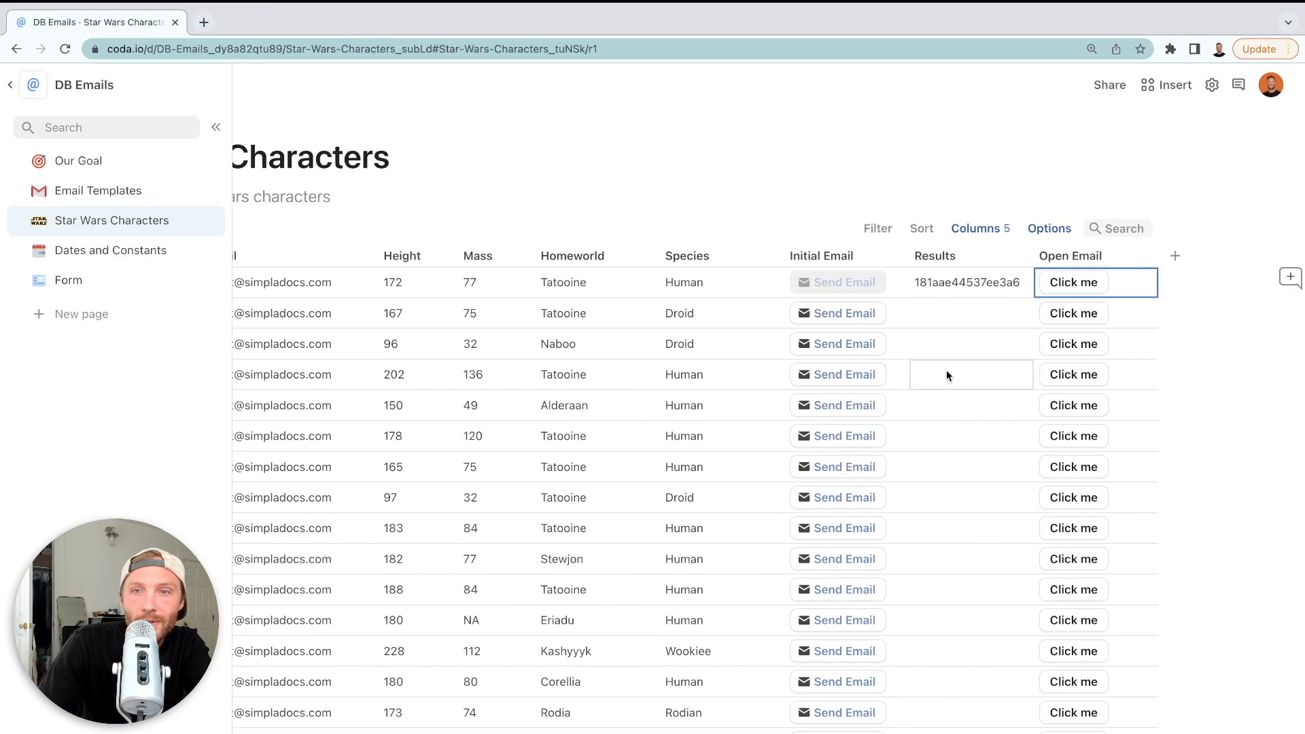
left_click(838, 375)
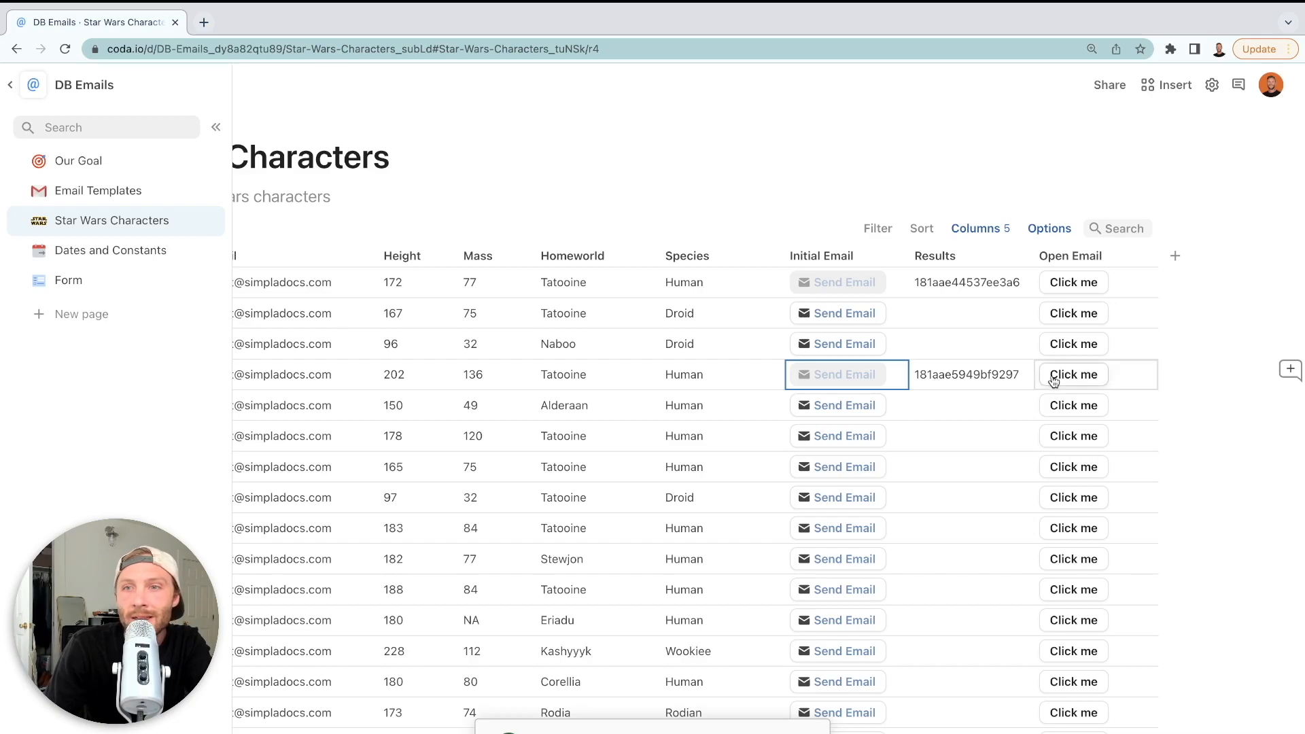
left_click(1123, 375)
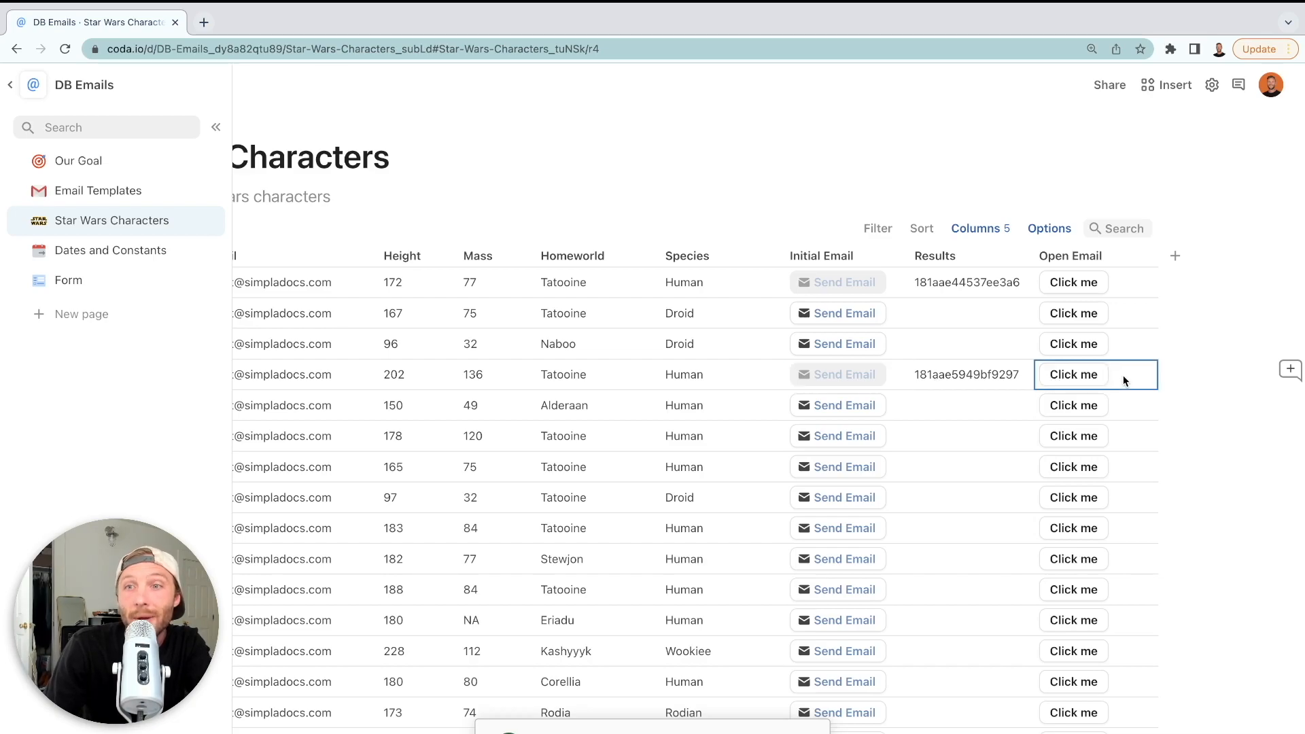
left_click(1065, 376)
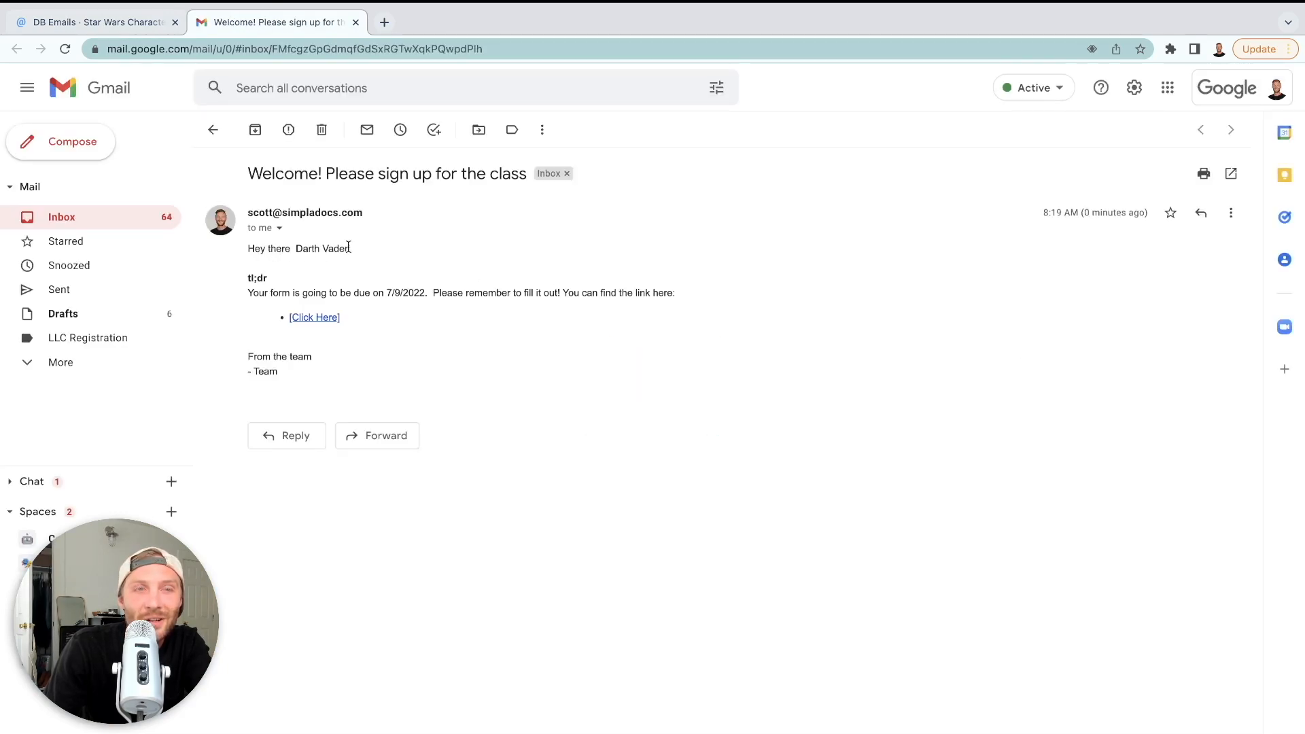
left_click(356, 22)
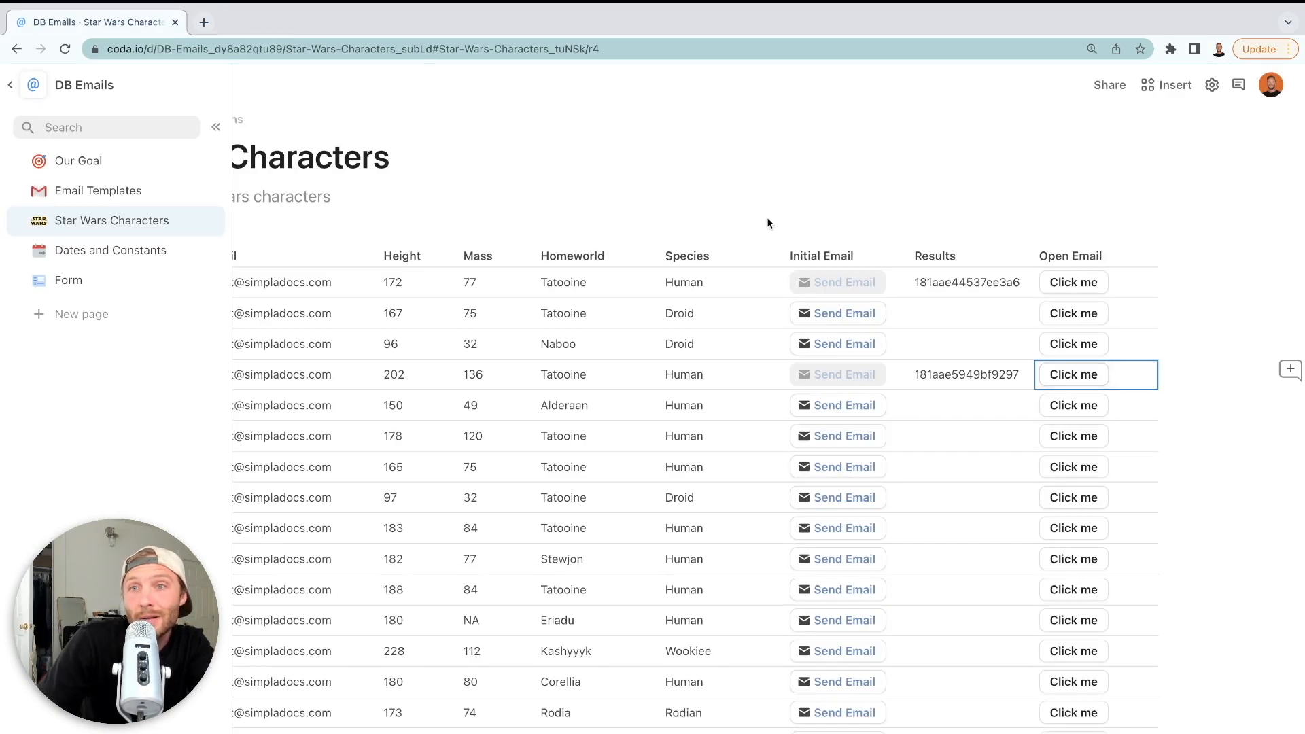
Drag the Open Email column between Initial Email and Results in the Star Wars Characters table
left_click_drag(1072, 253, 906, 445)
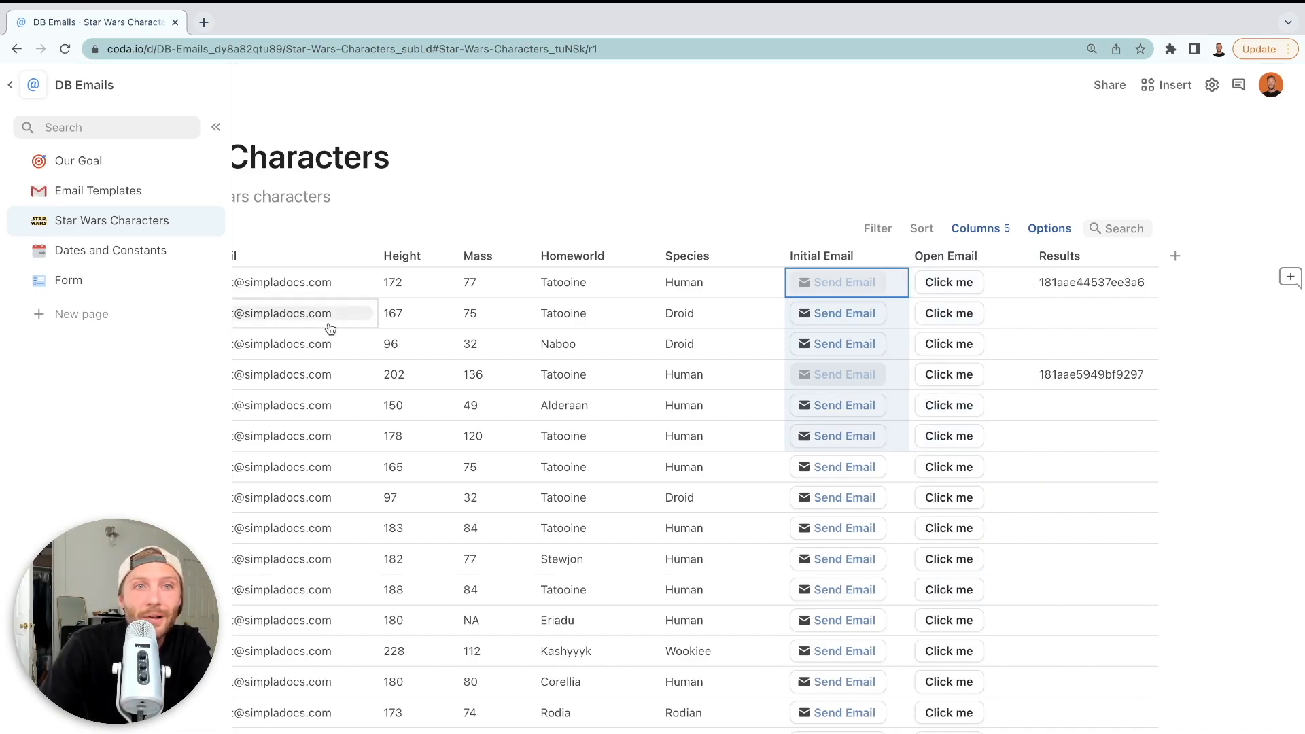
scroll(476, 381, "left", 5)
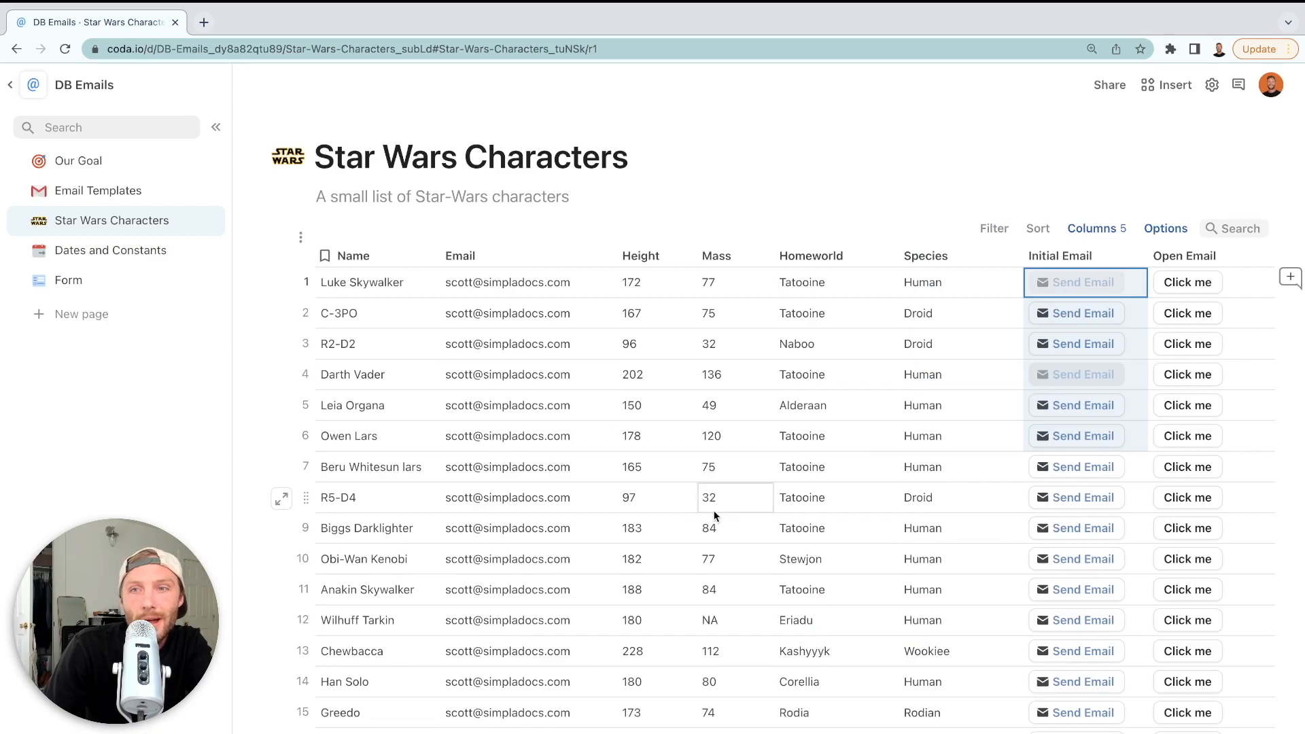